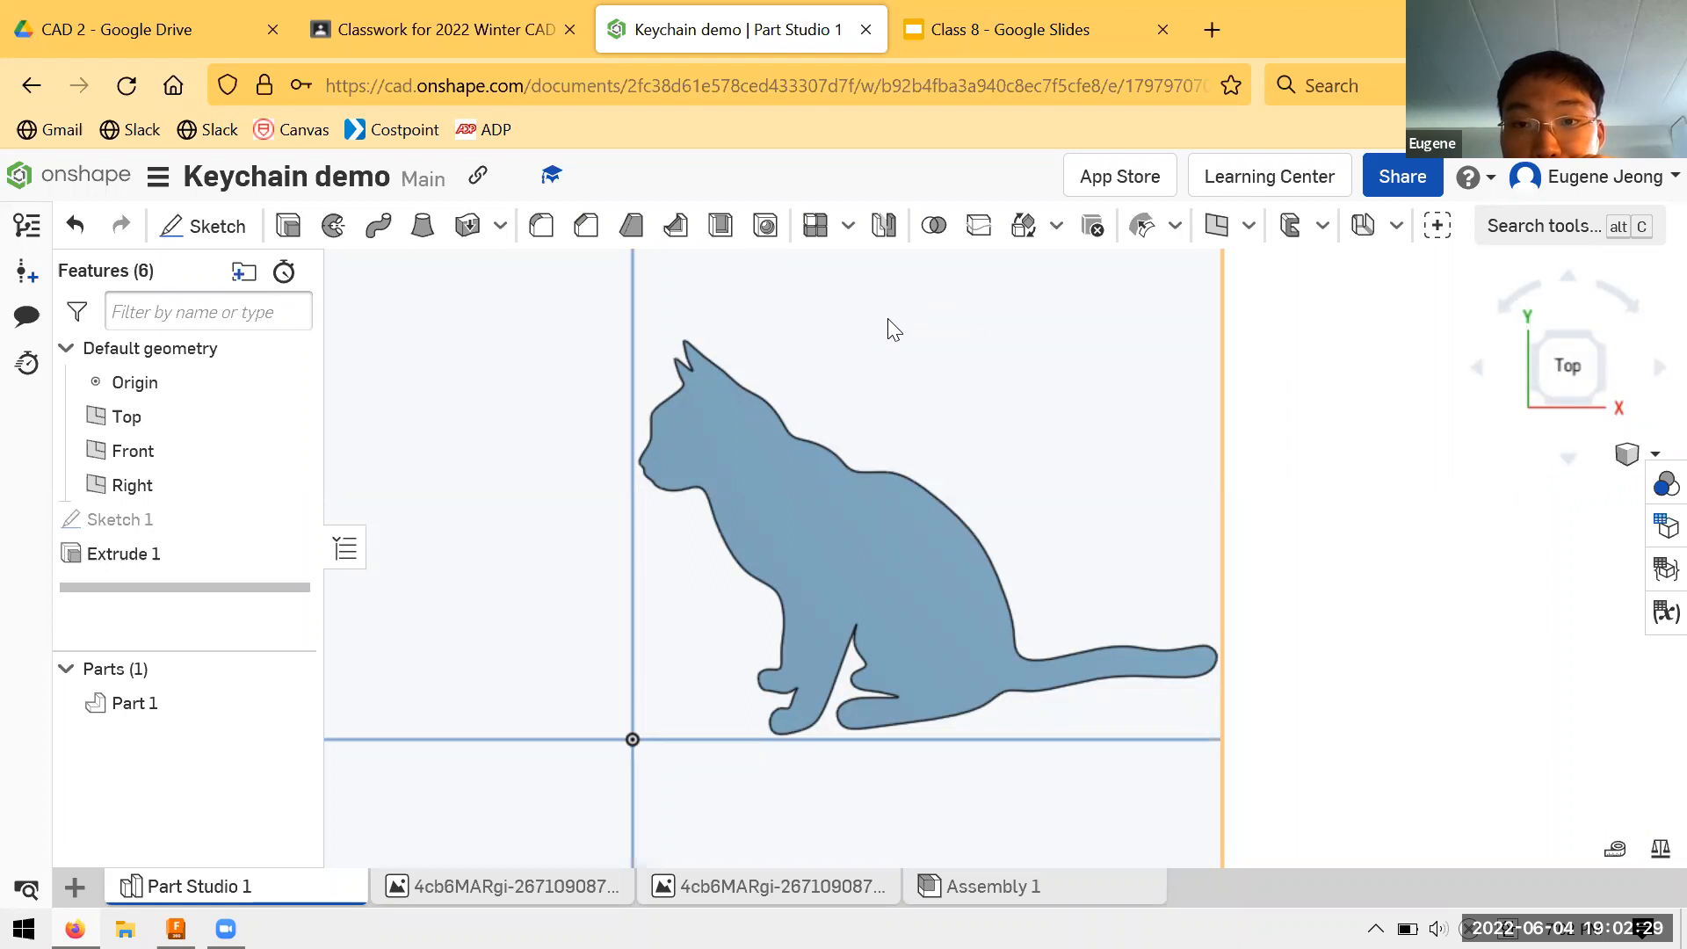
right_click_drag(891, 338, 1307, 419)
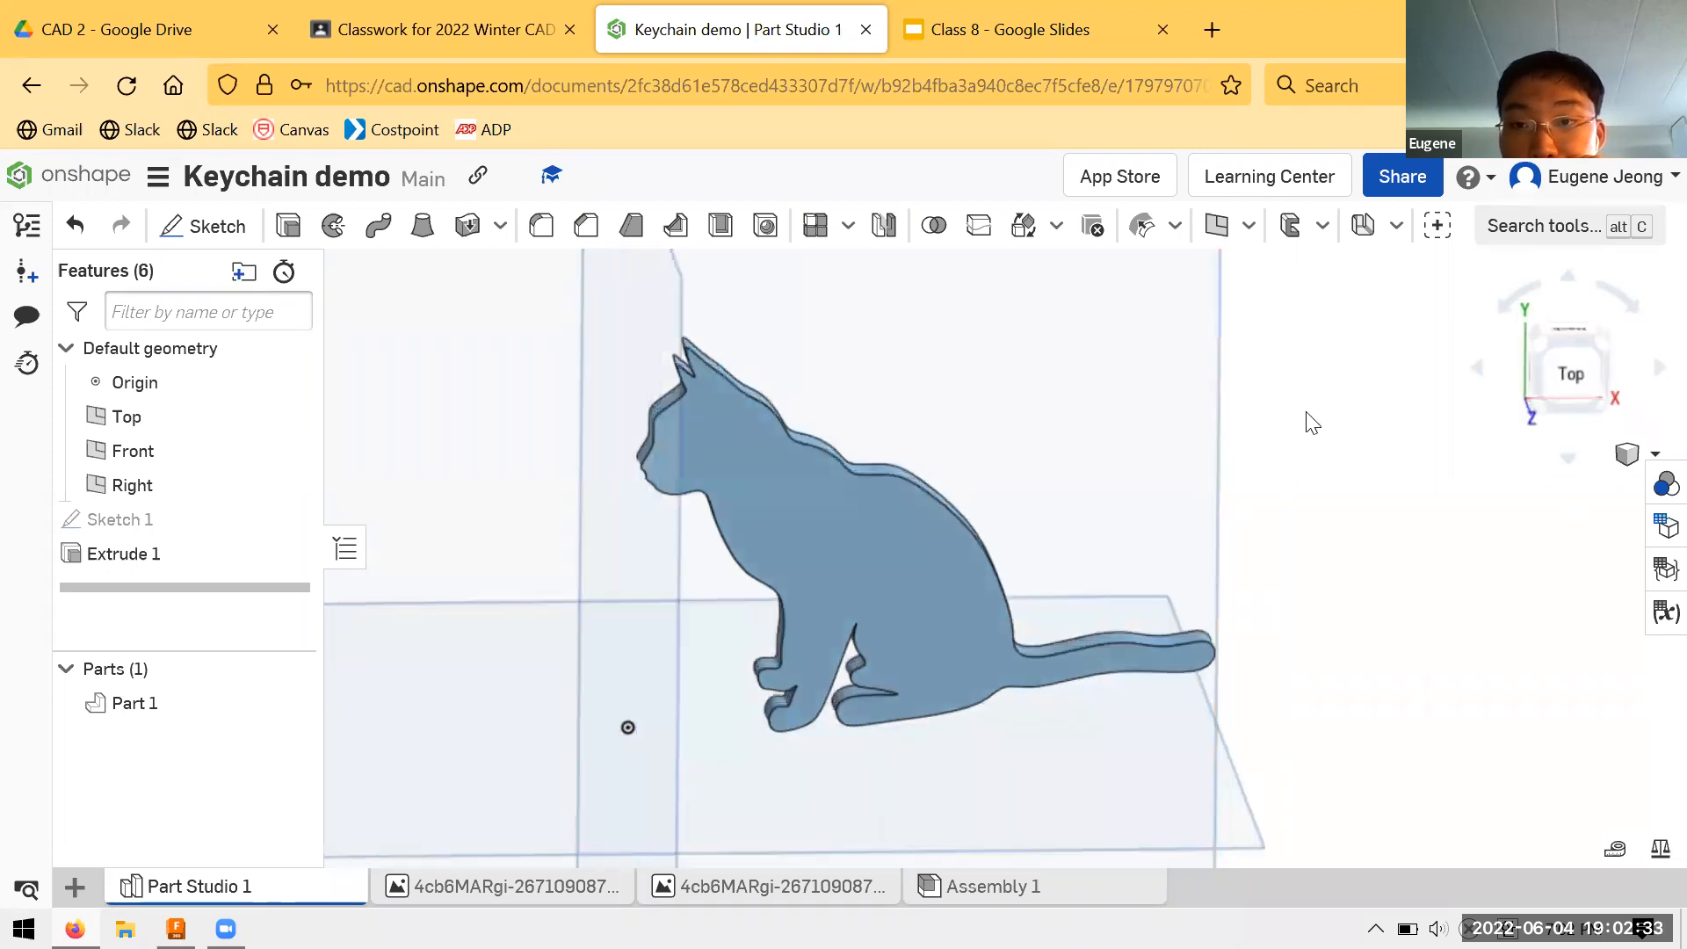
left_click(529, 10)
left_click(626, 14)
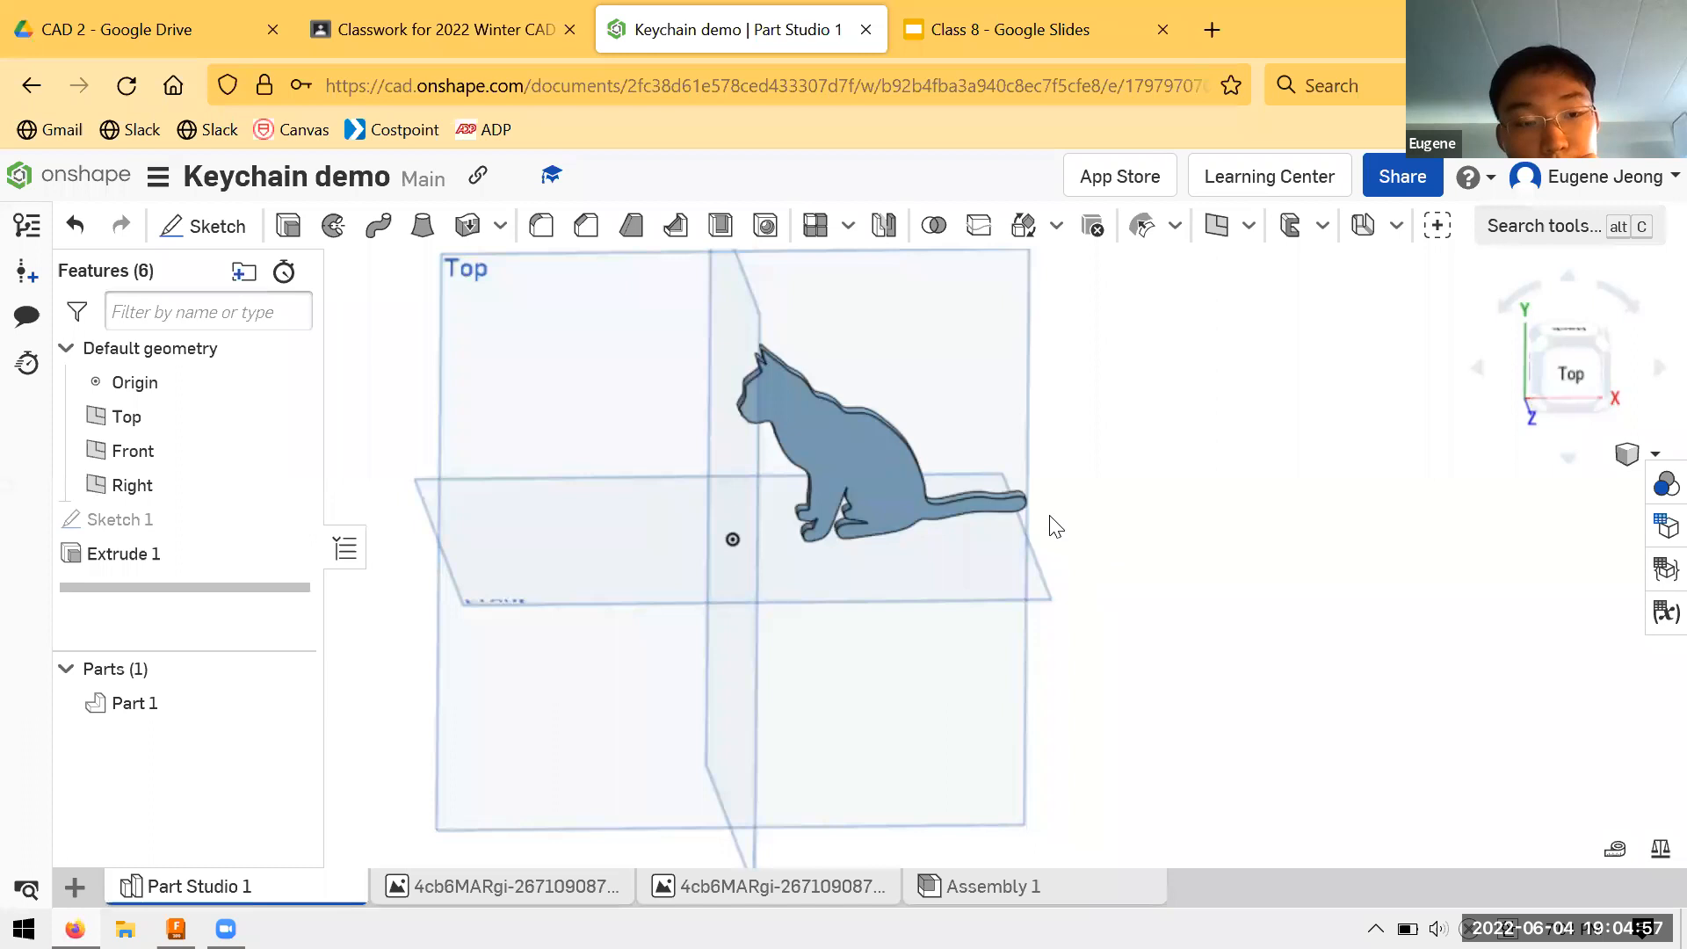
mouse_move(1081, 482)
right_mouse_down()
mouse_move(1051, 470)
mouse_move(1066, 497)
right_mouse_up()
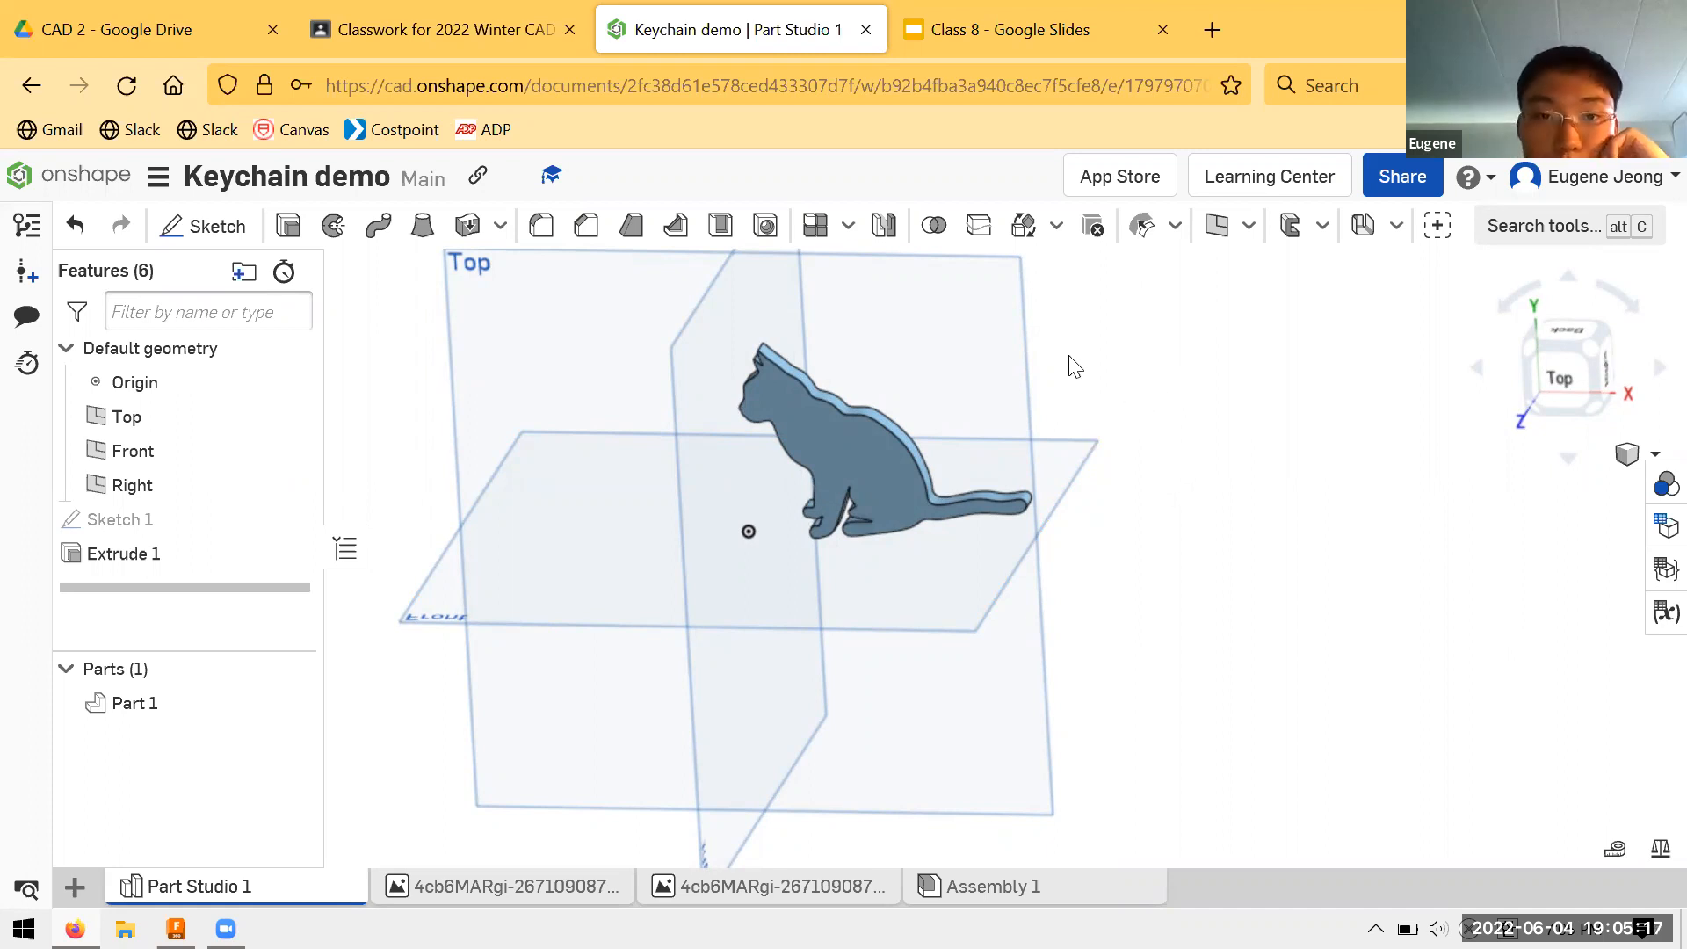
Search the web for "autodesk student account" in a new browser tab and open the Autodesk Education & Student Access result
left_click(1212, 29)
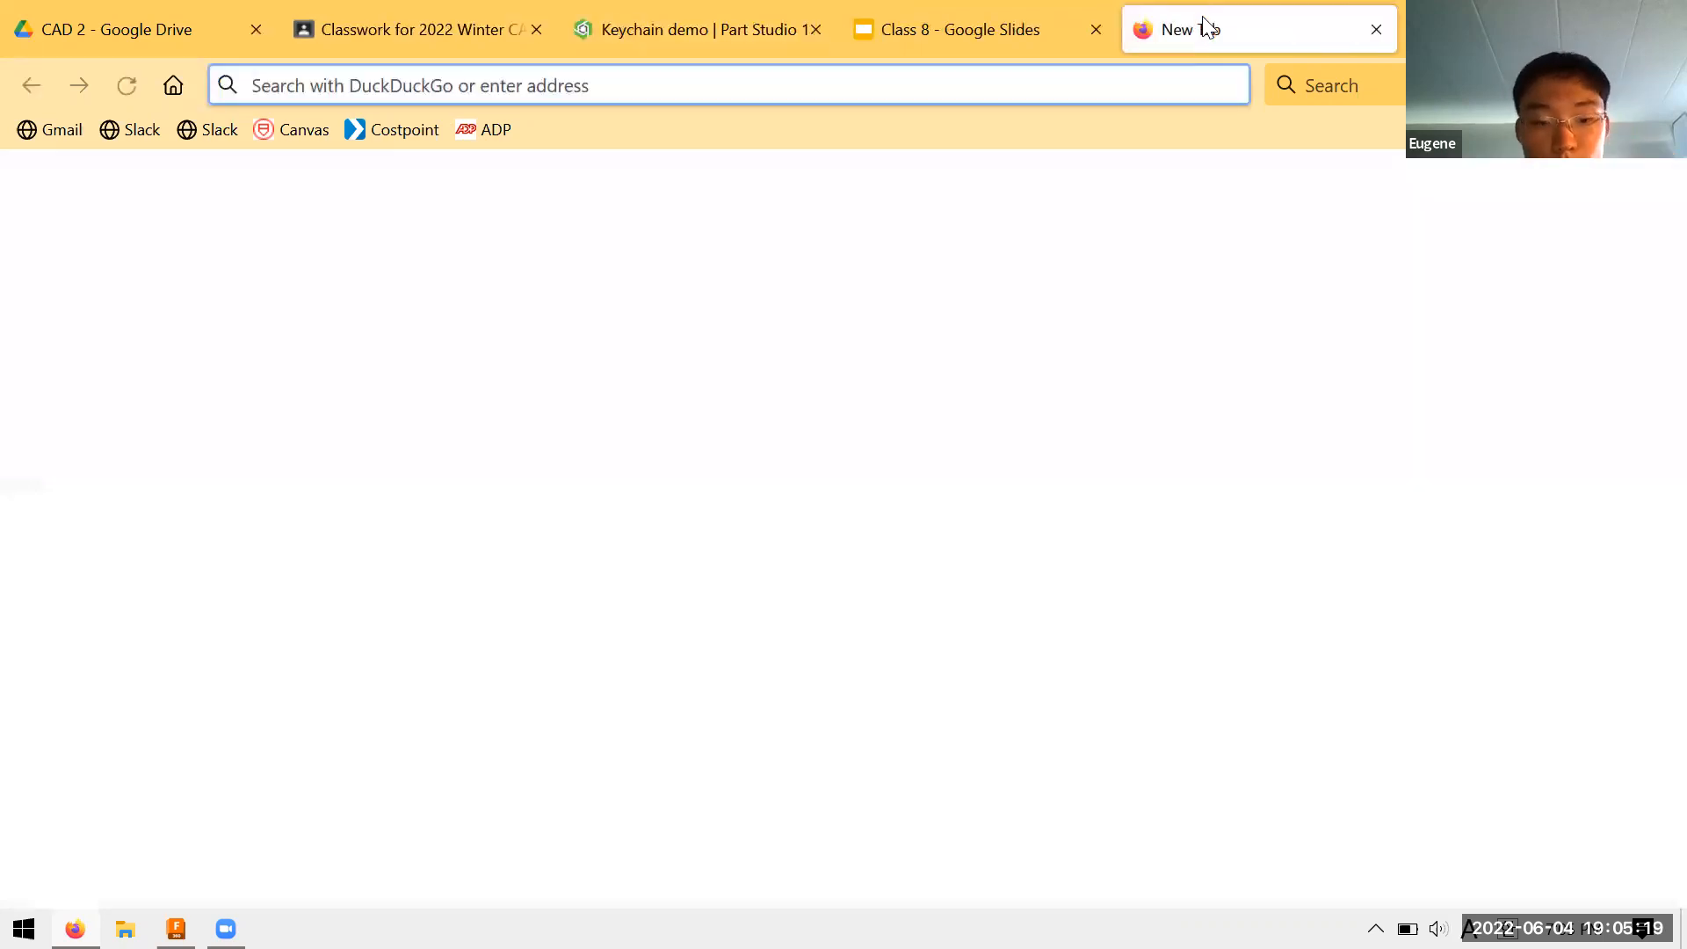
type("autodesk stu")
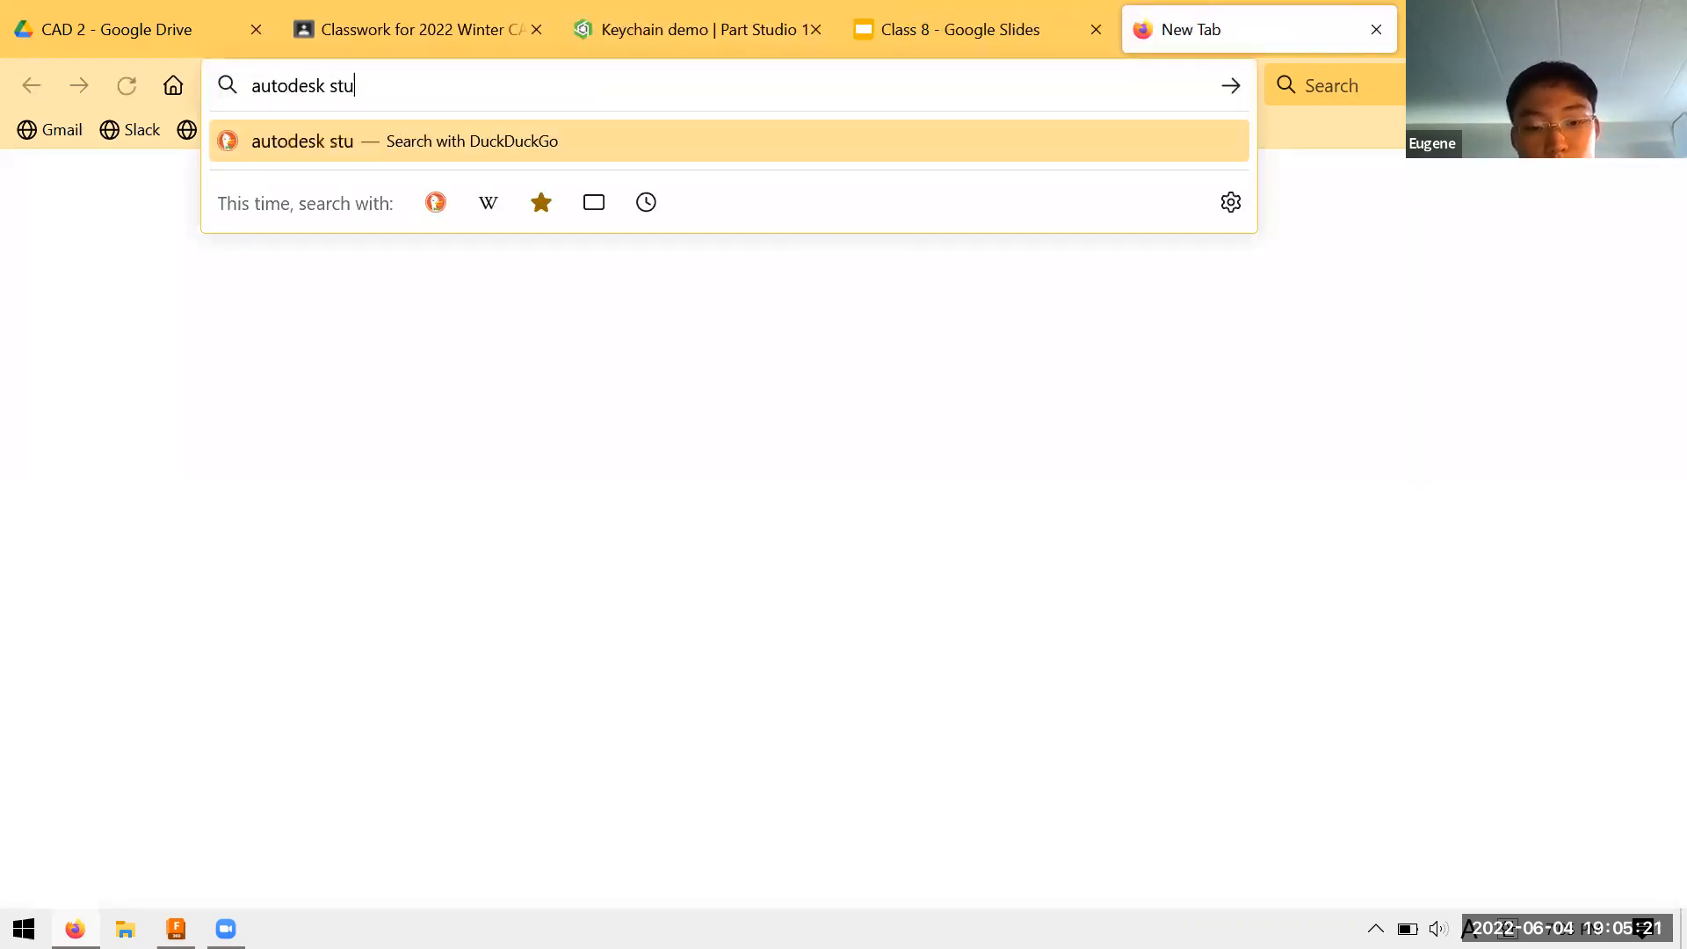
type("dent ac")
key("BackSpace")
type("ccount")
key("Return")
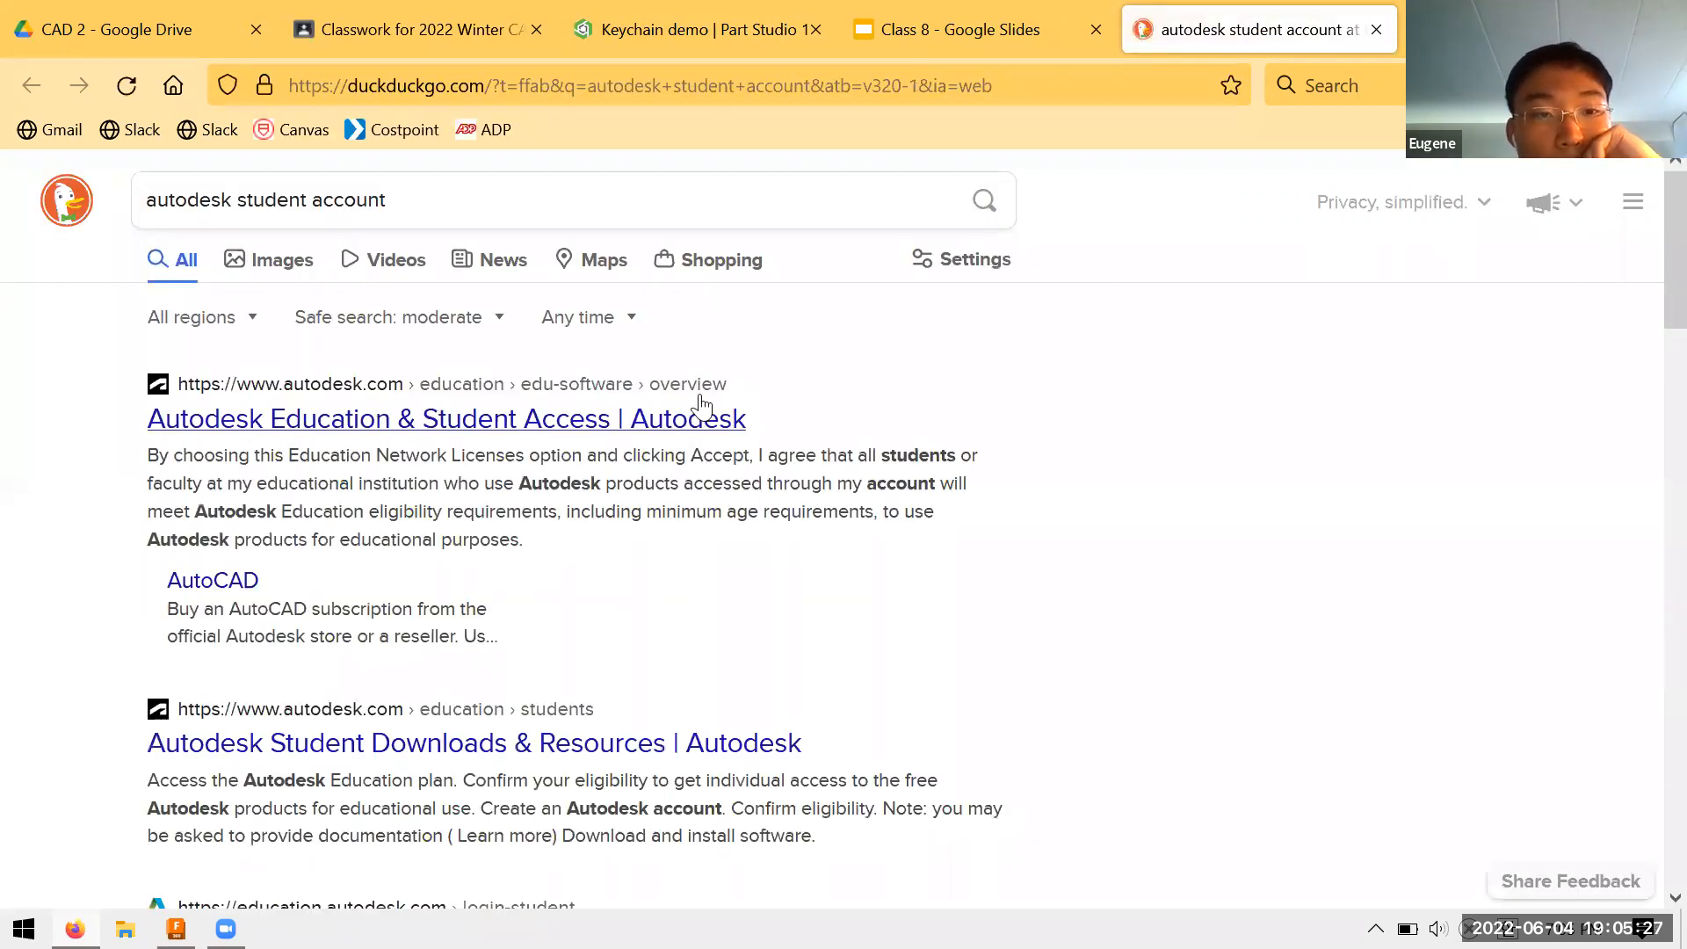
left_click(701, 420)
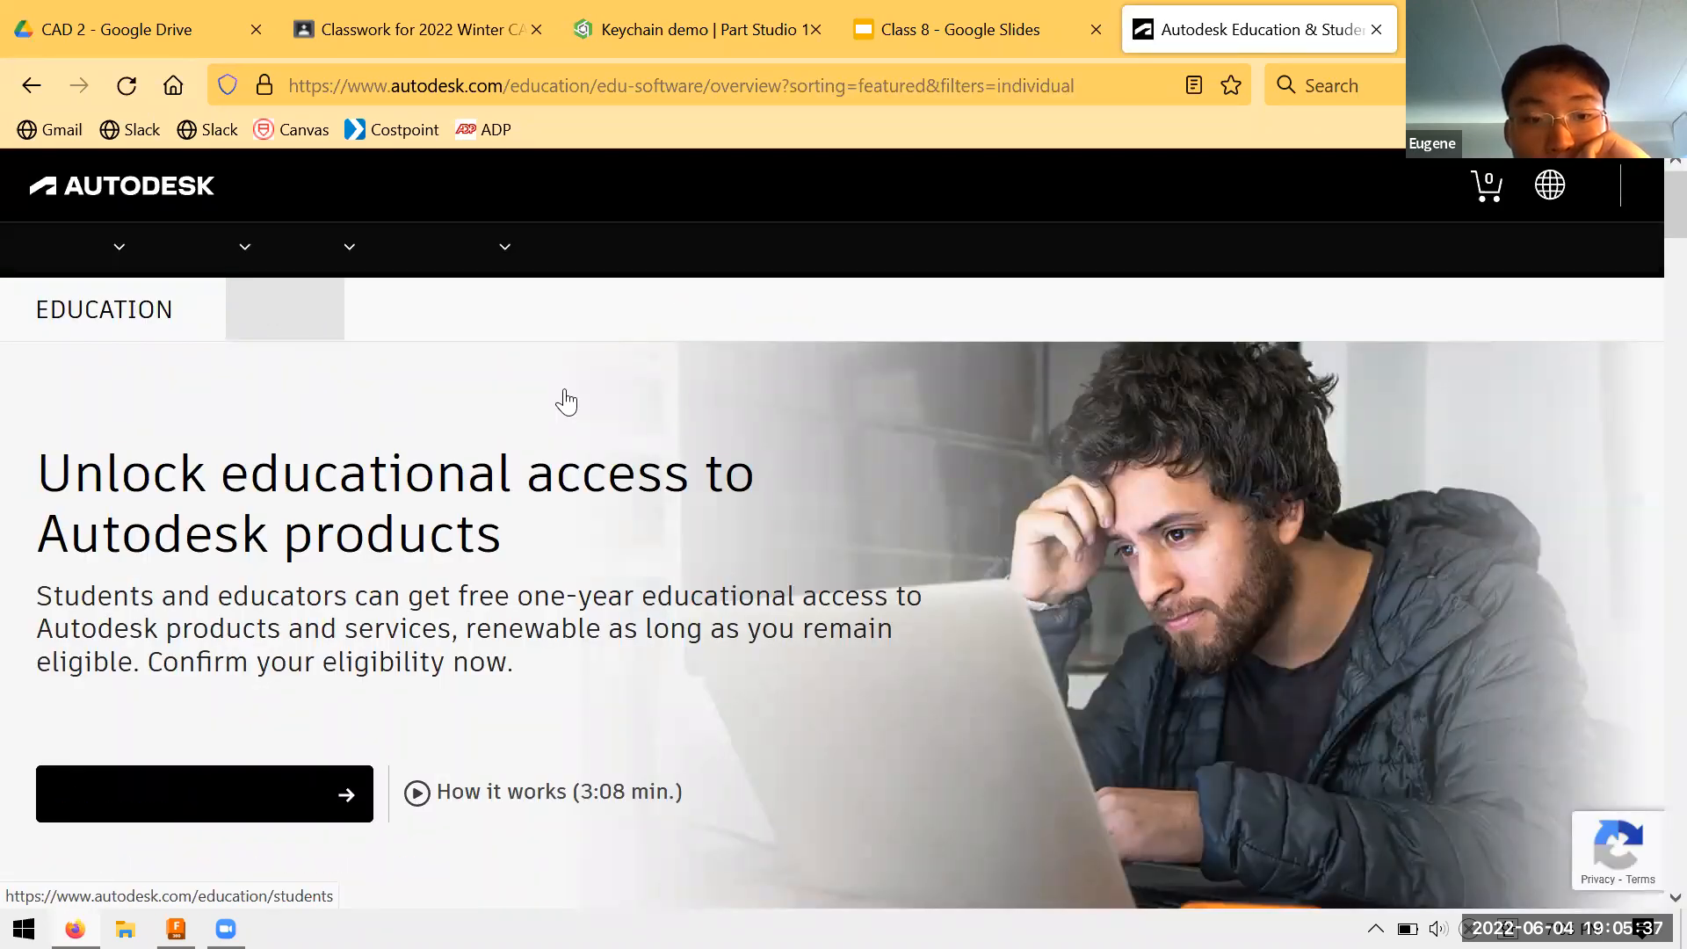
Open the Autodesk Education page for students and review the steps for accessing the Education plan
scroll(532, 444, "down", 2)
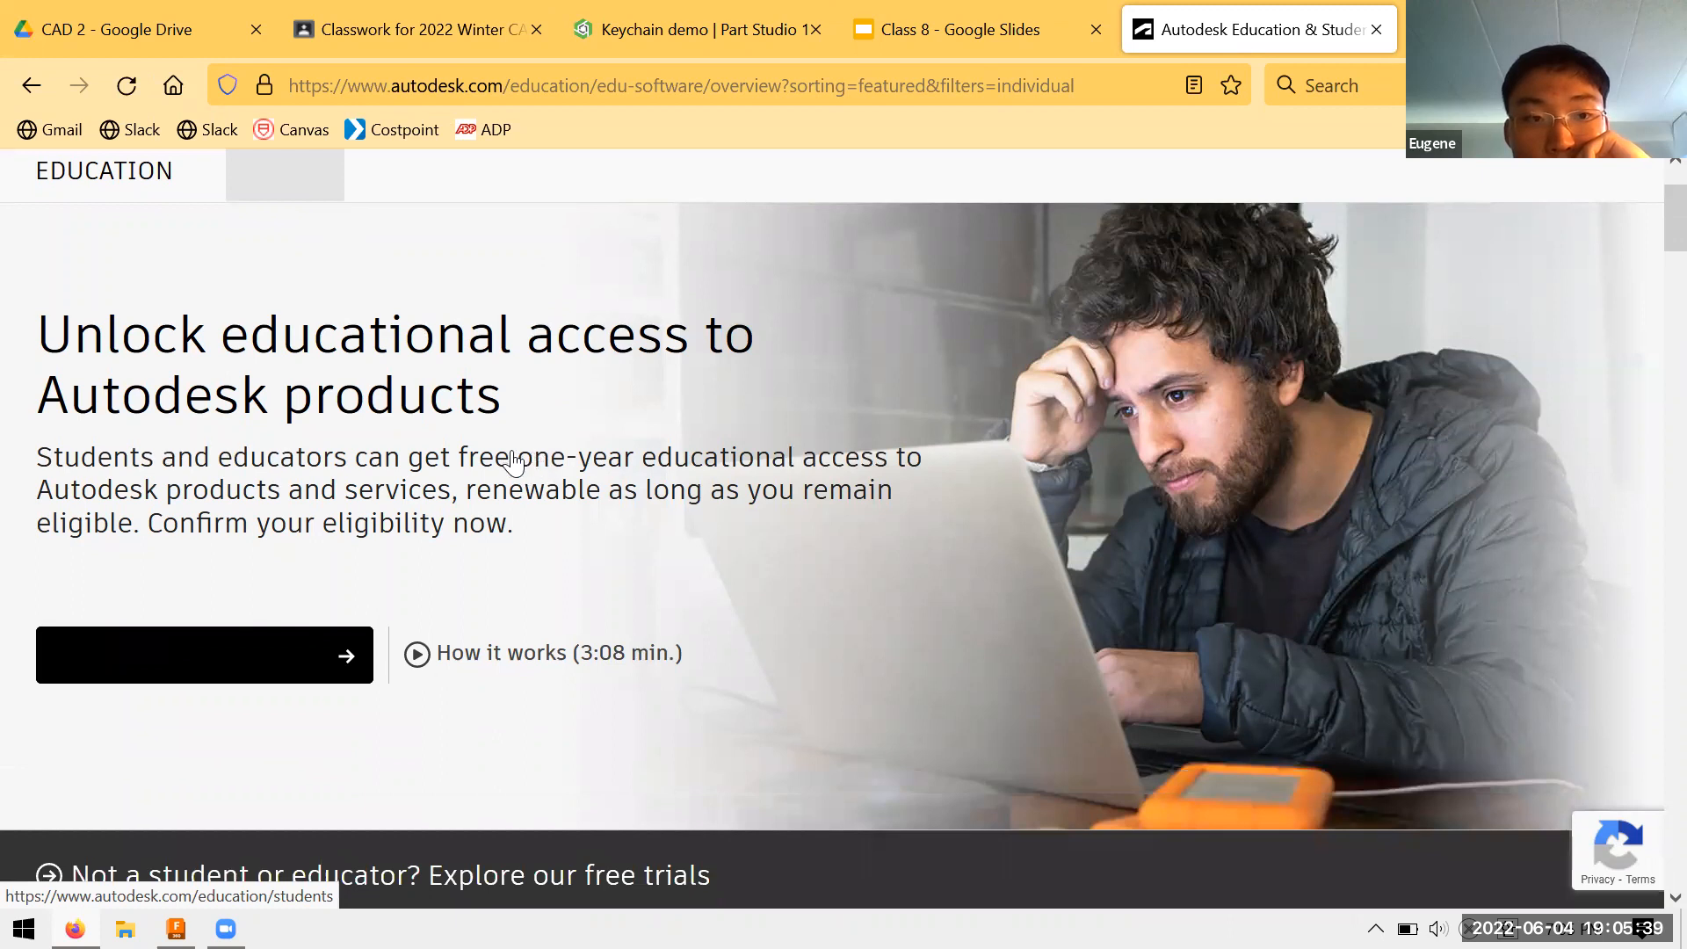
scroll(506, 466, "down", 3)
scroll(743, 520, "down", 4)
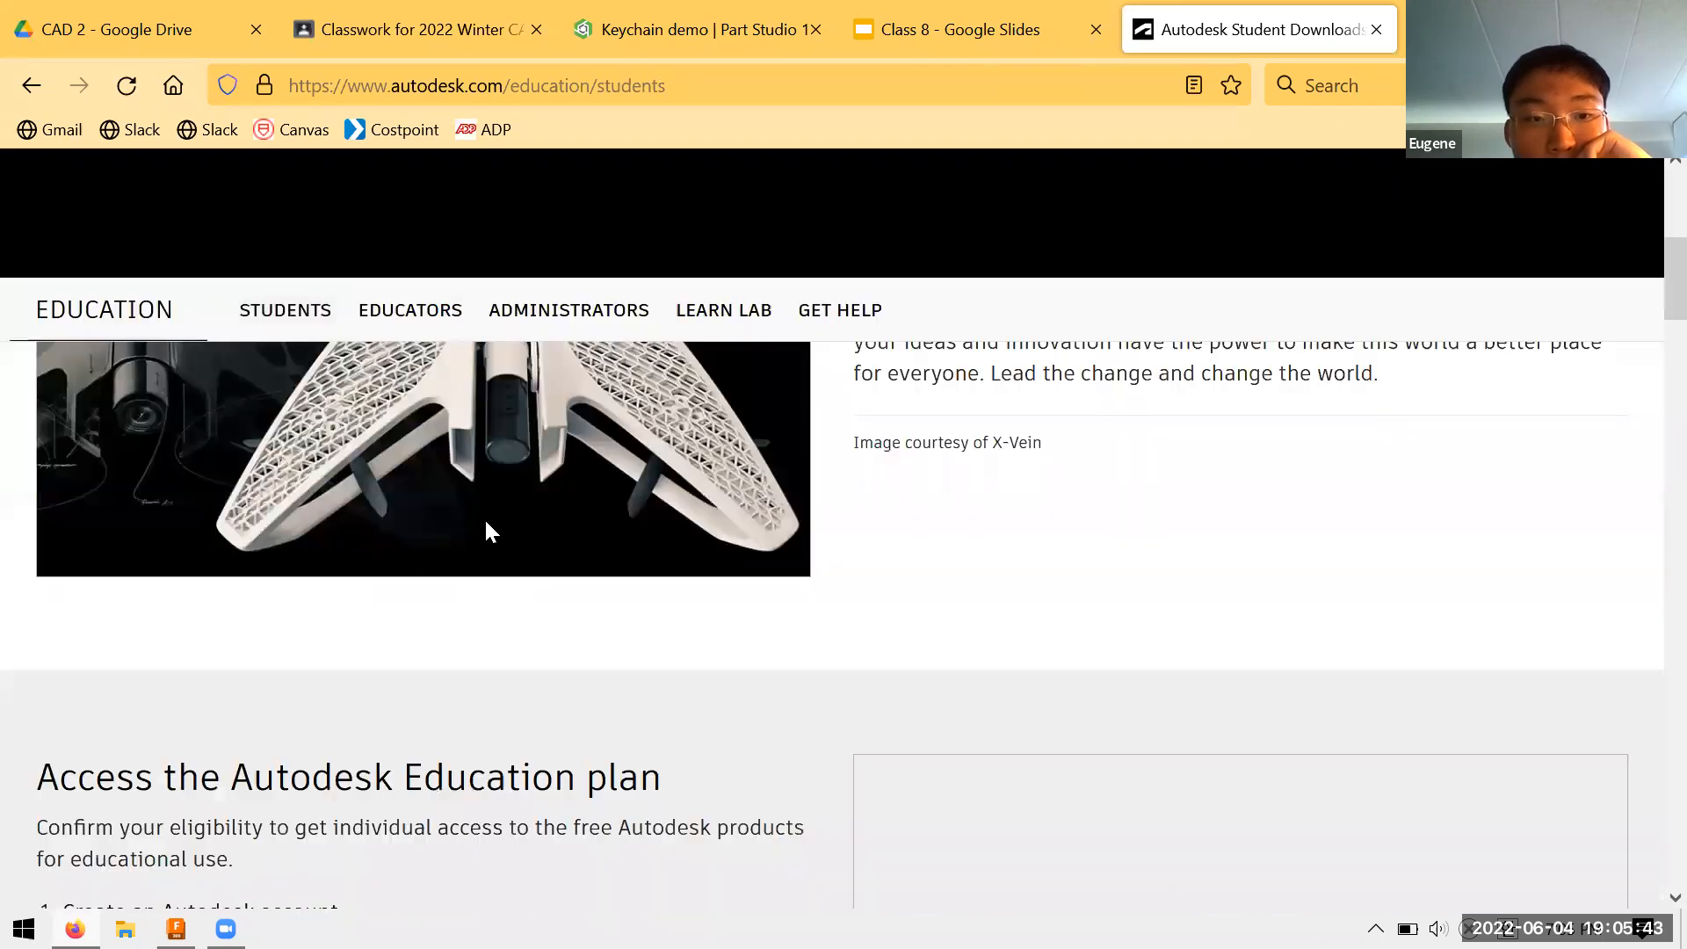
scroll(498, 525, "down", 10)
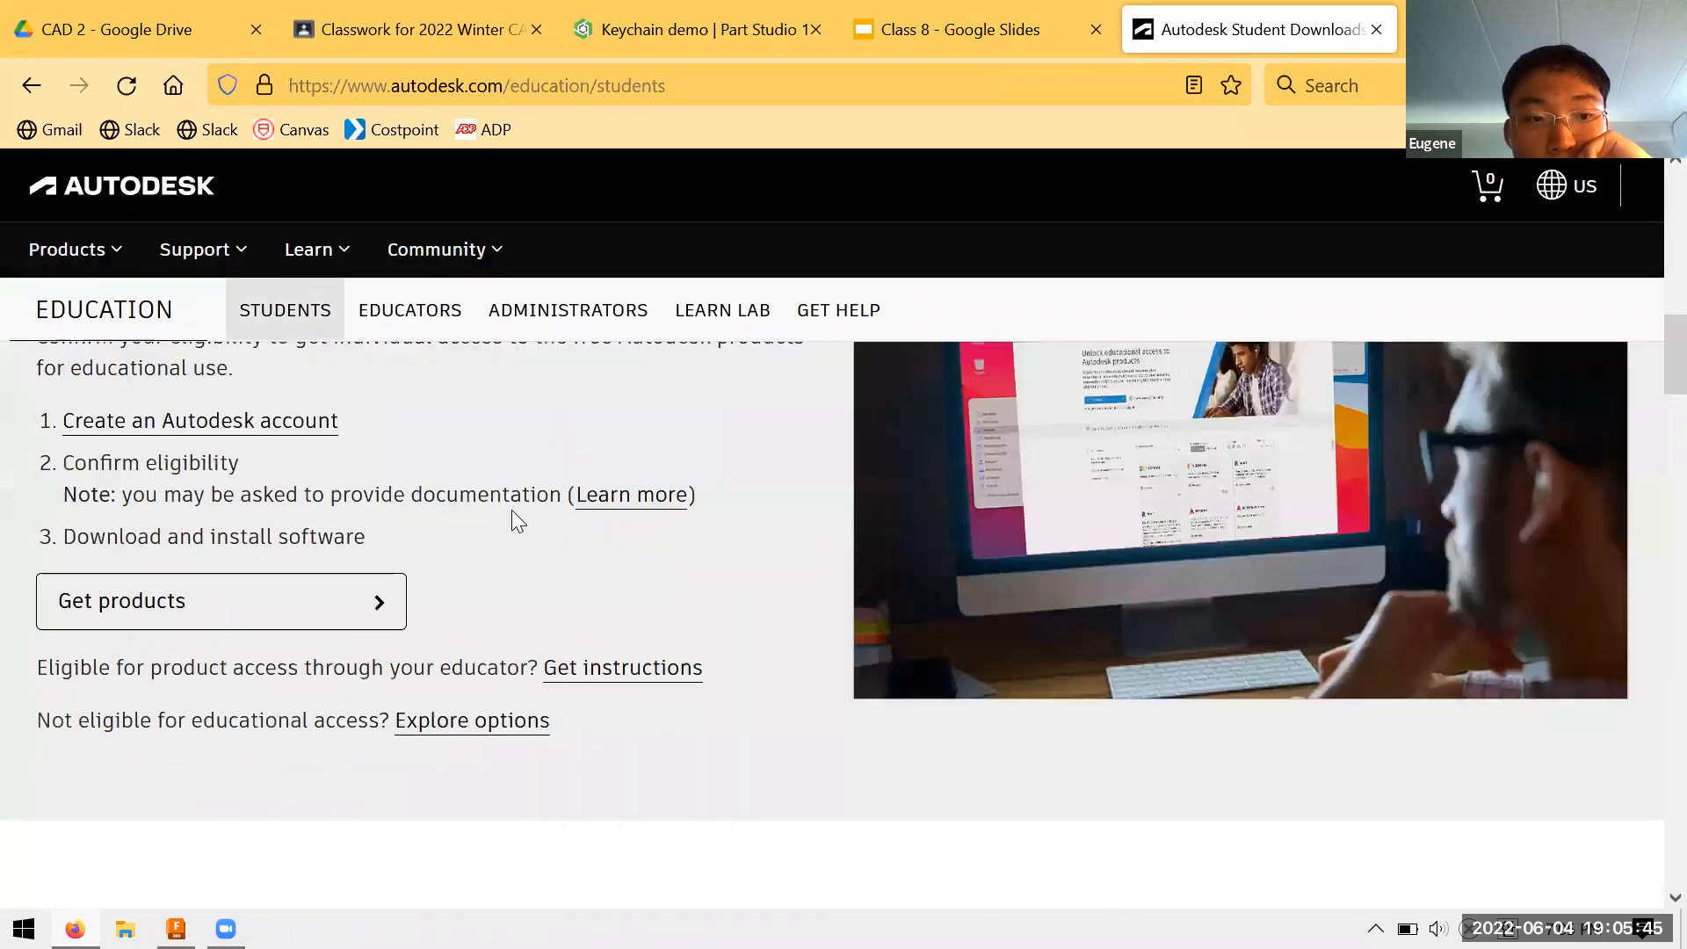
scroll(513, 511, "up", 3)
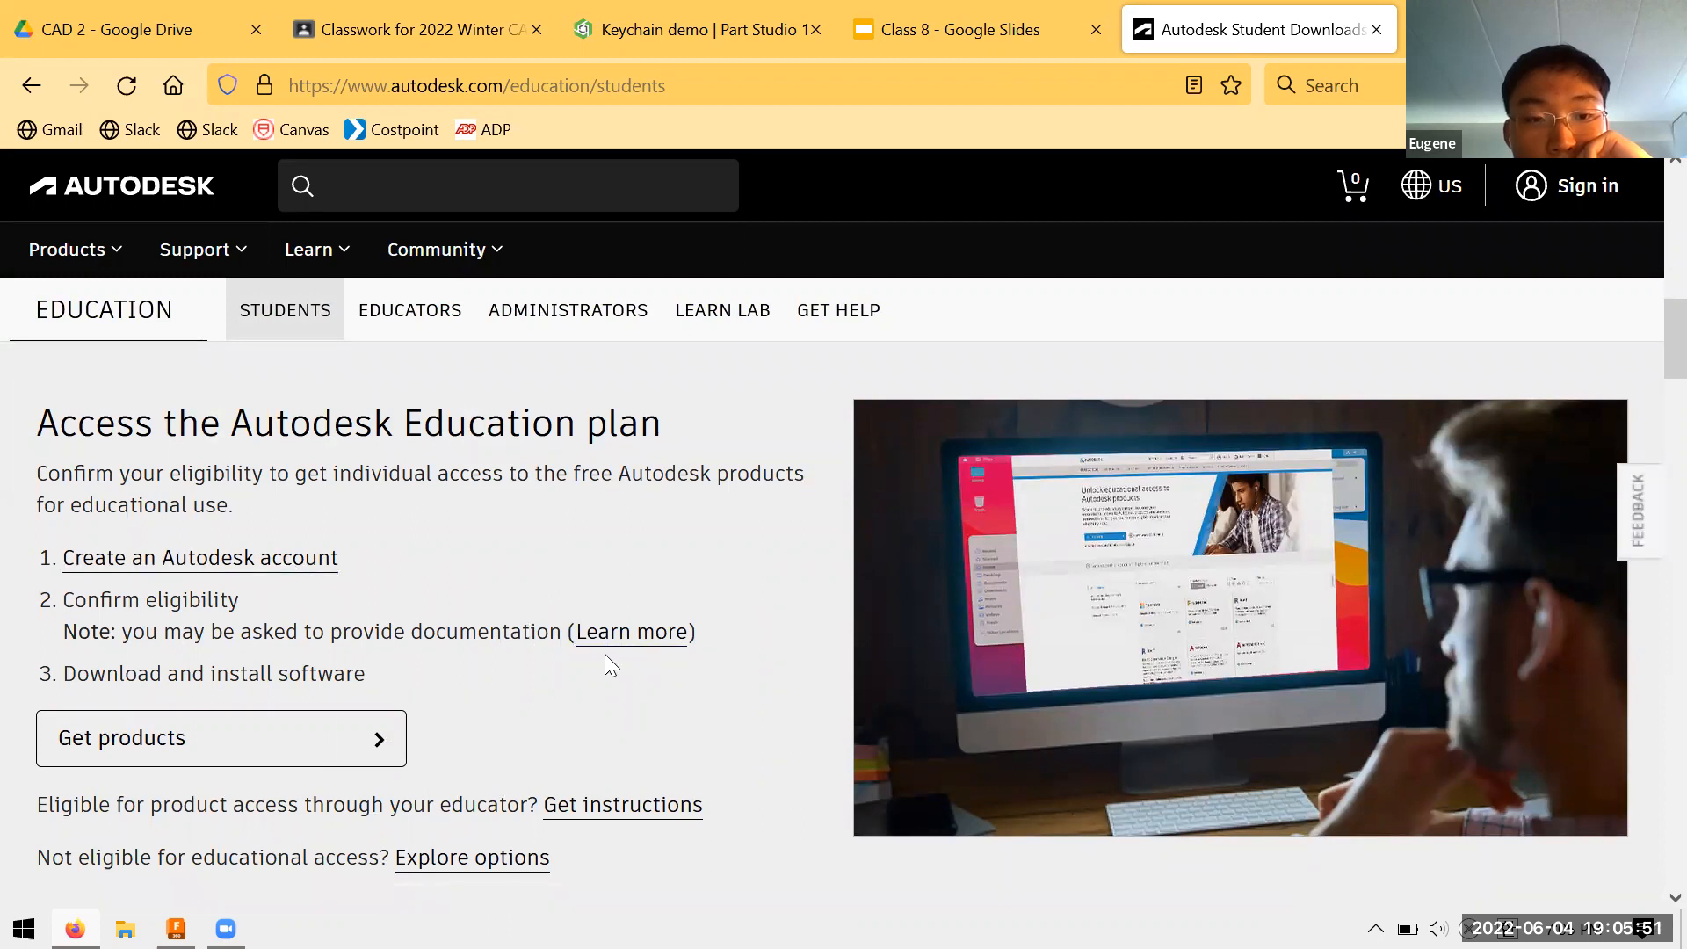
Open the help article on eligibility documentation and follow its link about qualified educational institutions
left_click(615, 634)
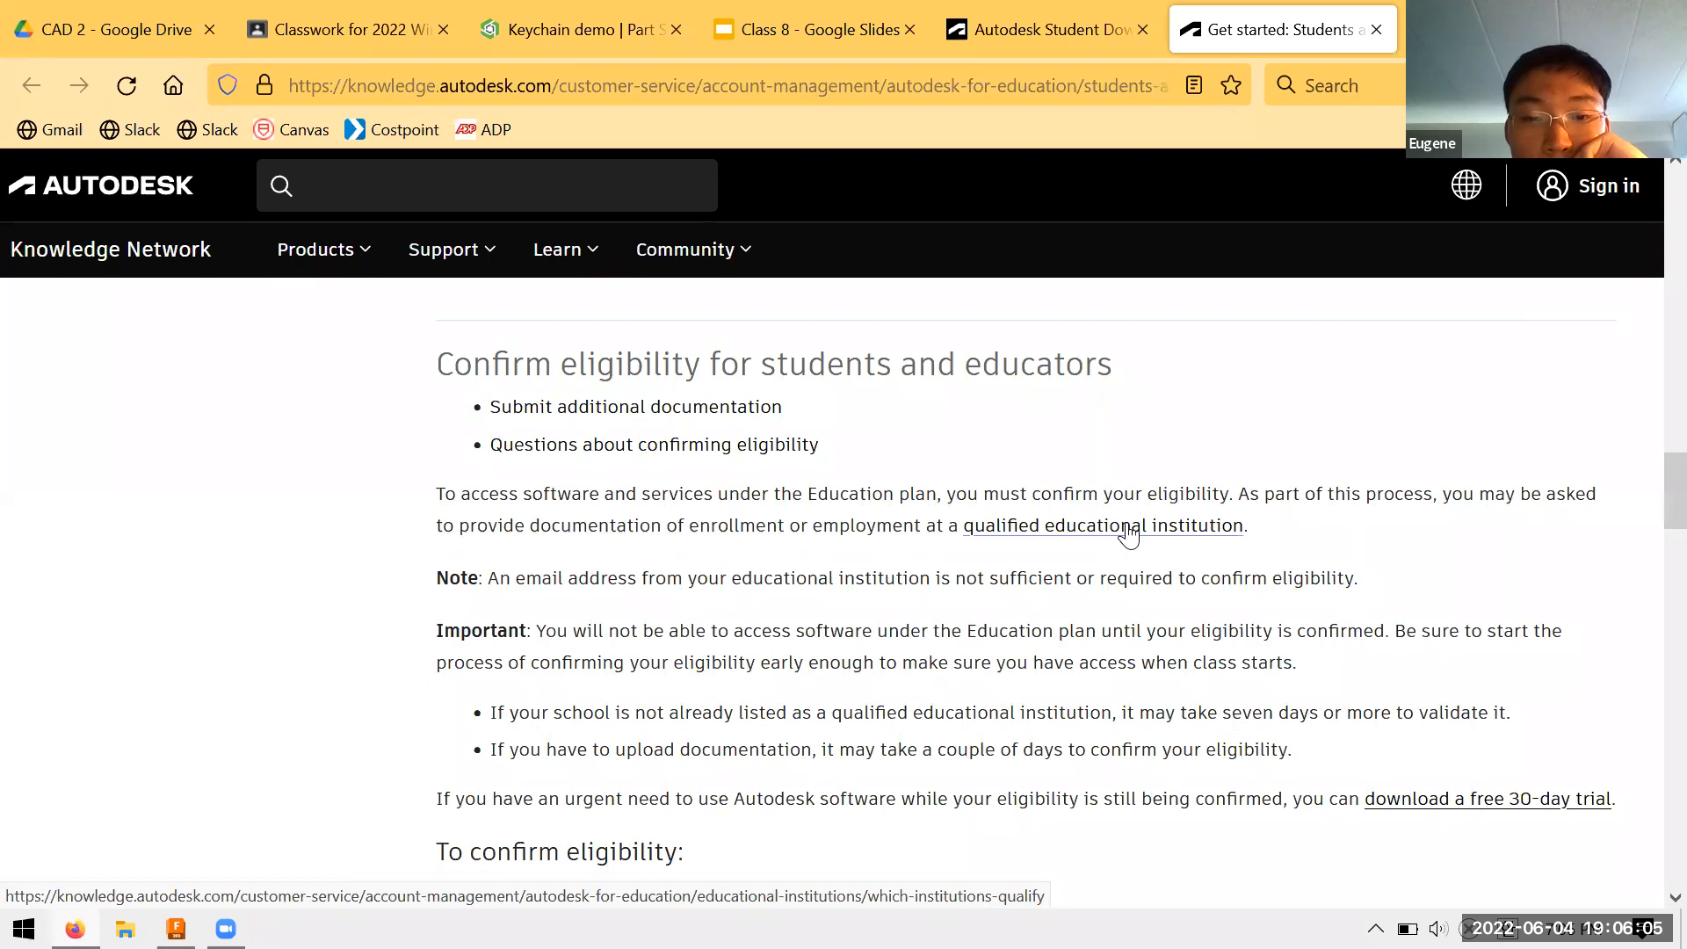
left_click(1128, 528)
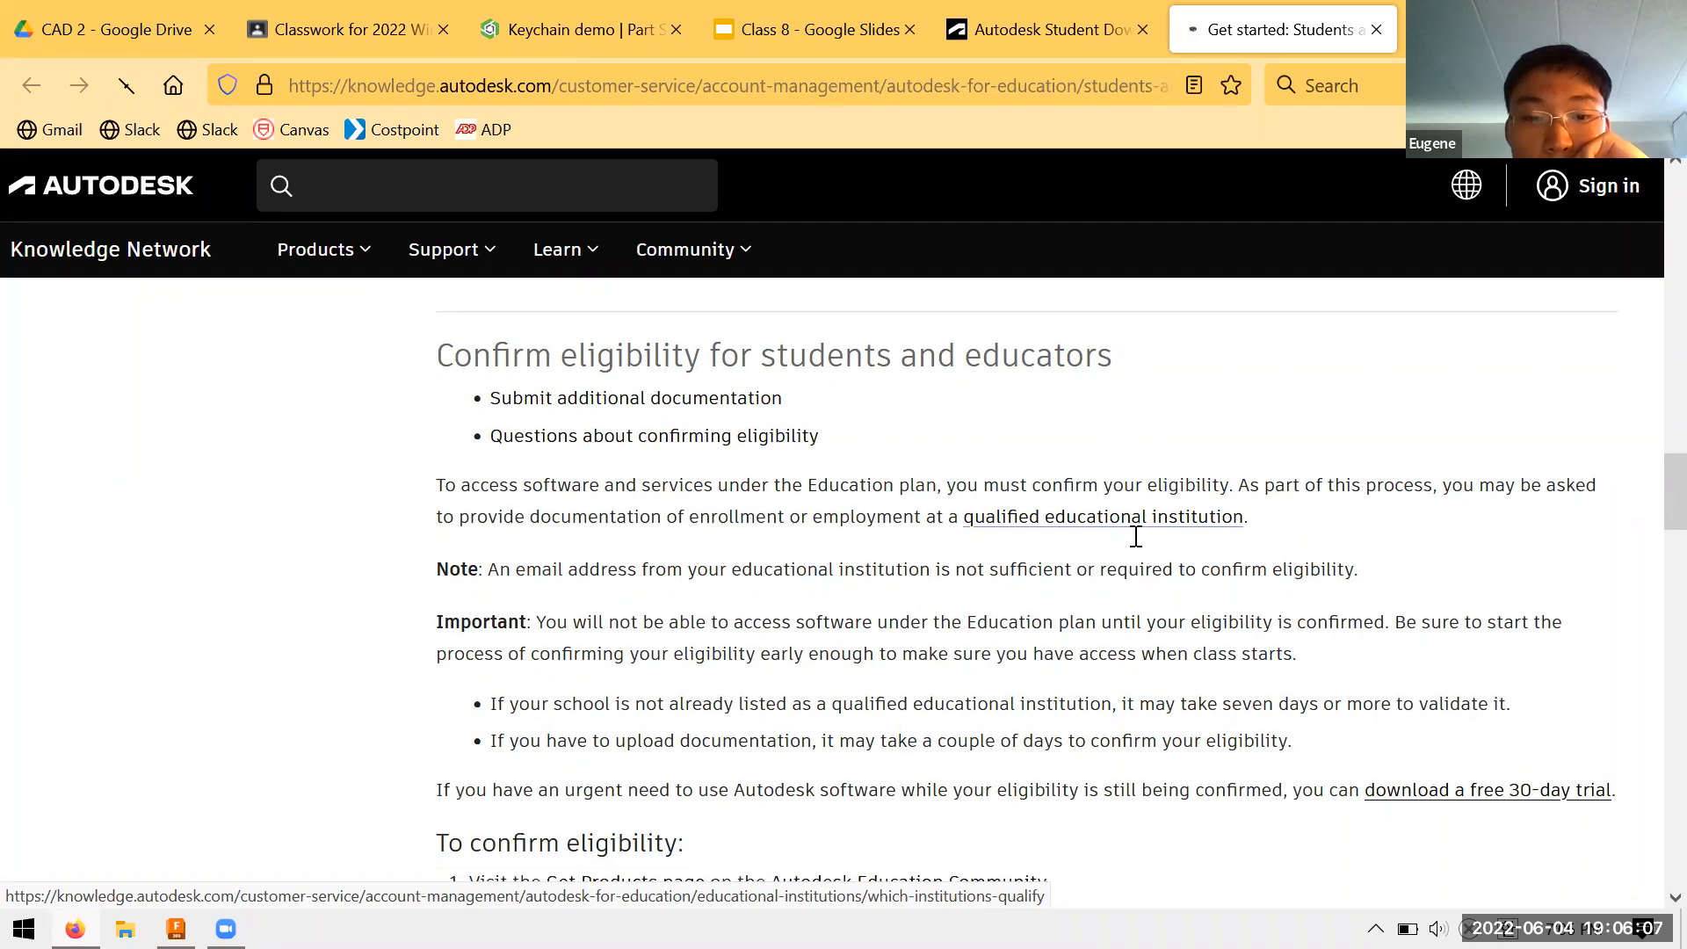
scroll(1133, 538, "down", 5)
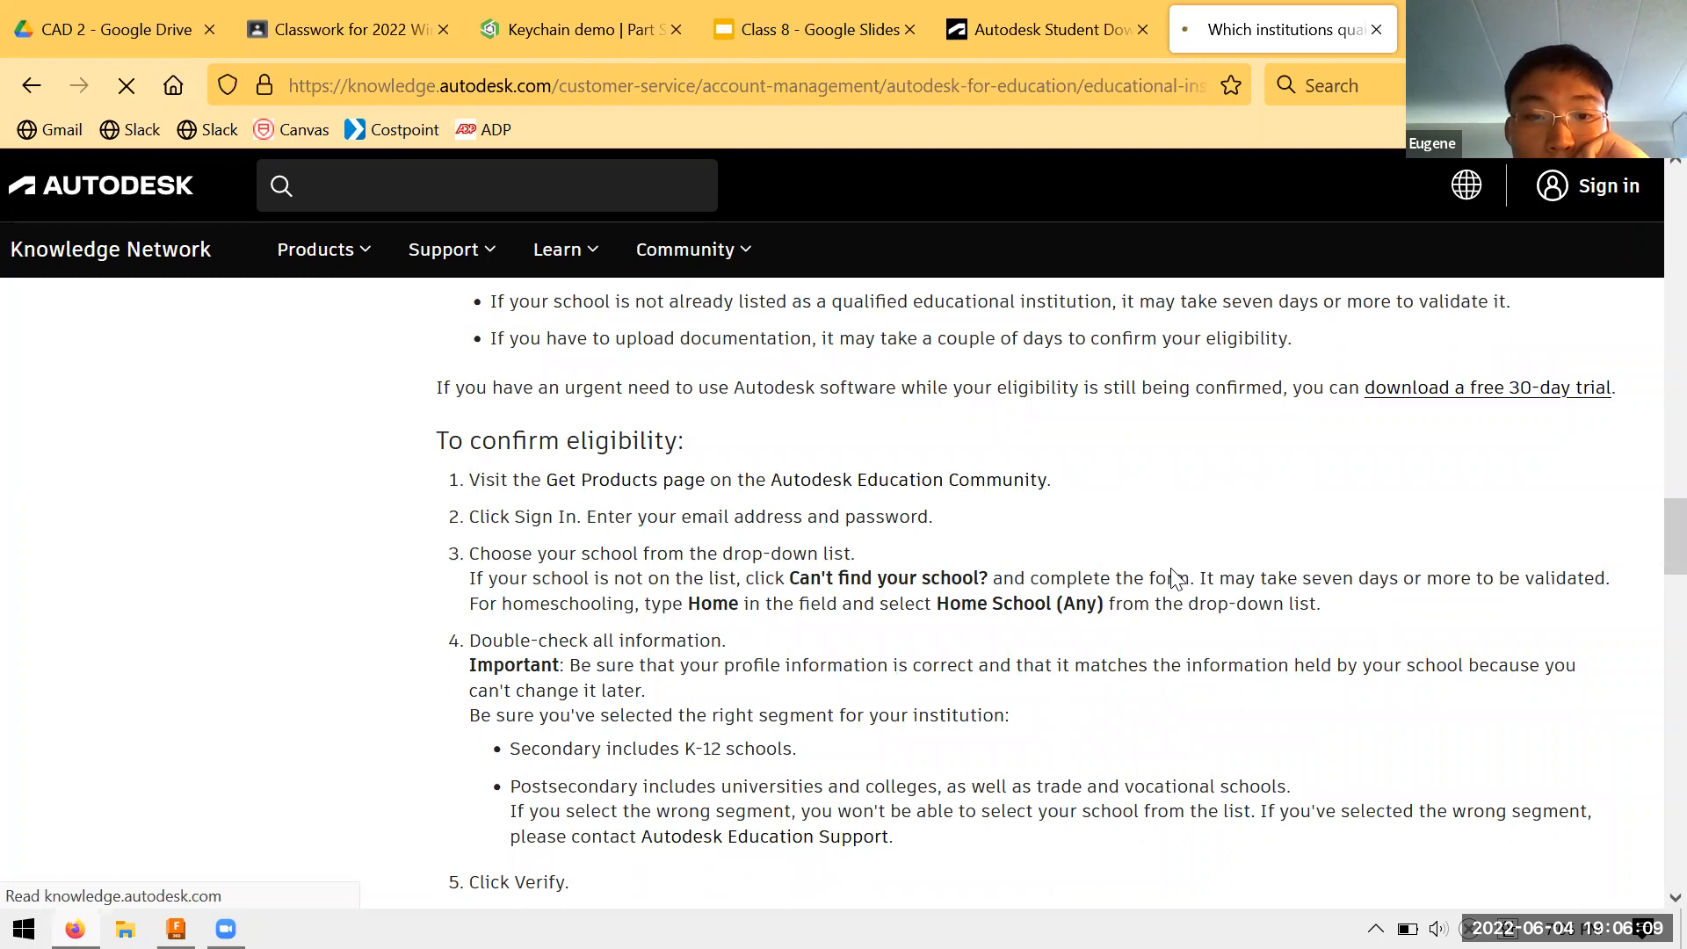
scroll(1170, 571, "down", 5)
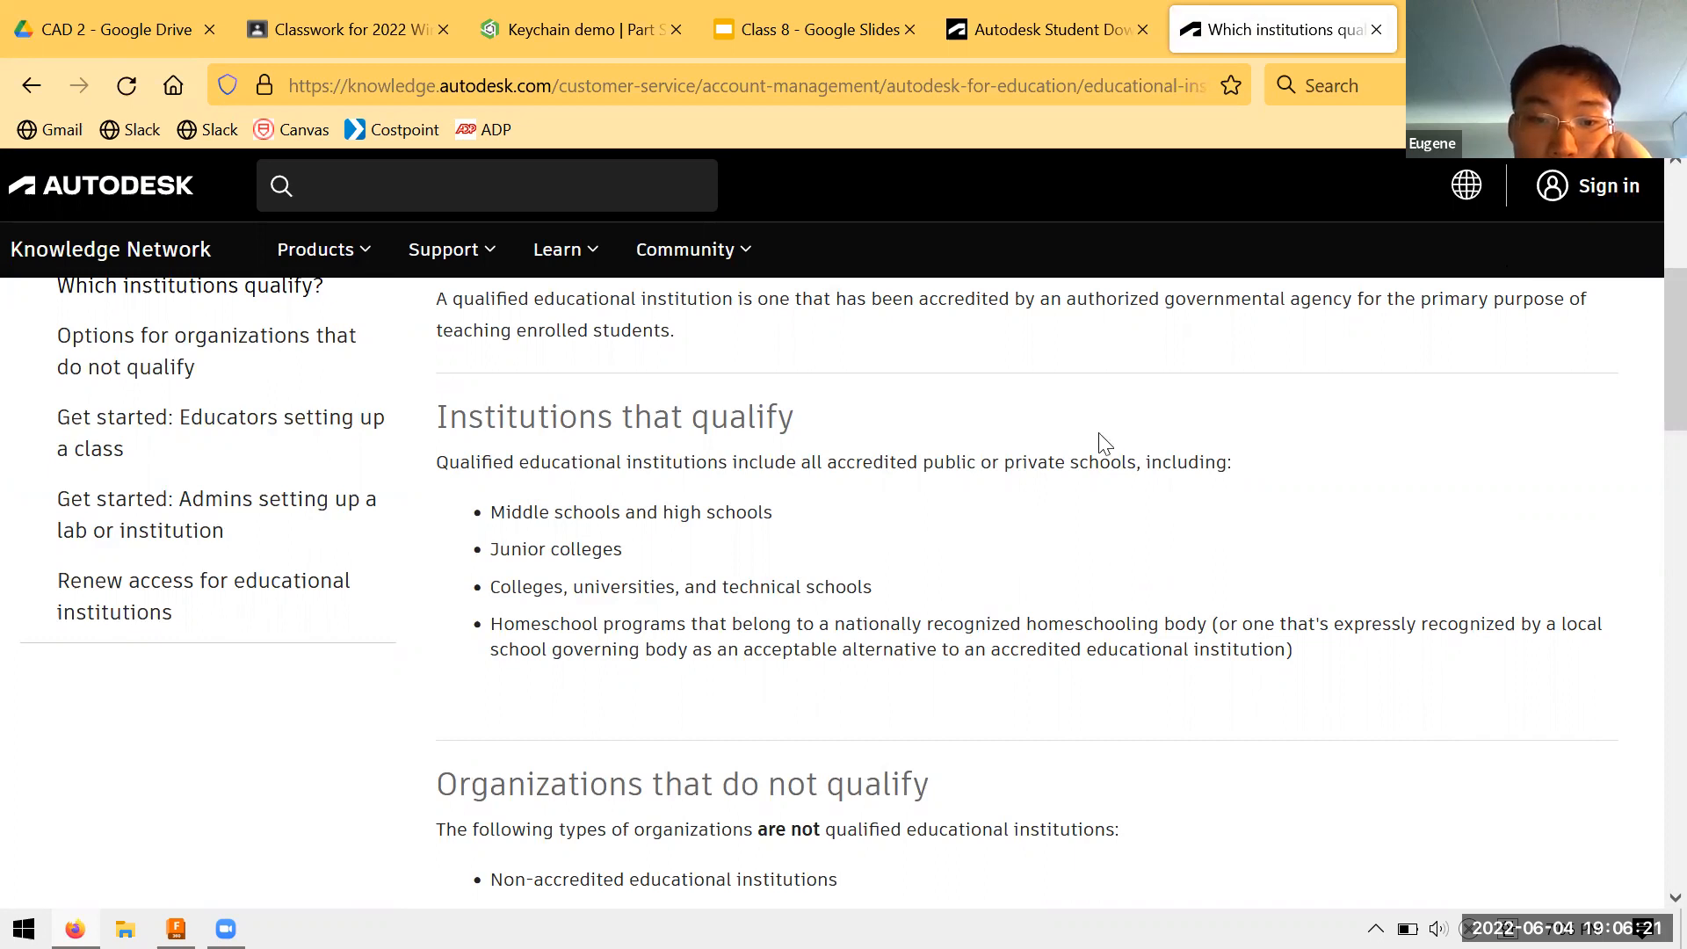
Read the sections on which institutions qualify and which organizations do not
scroll(1151, 457, "down", 3)
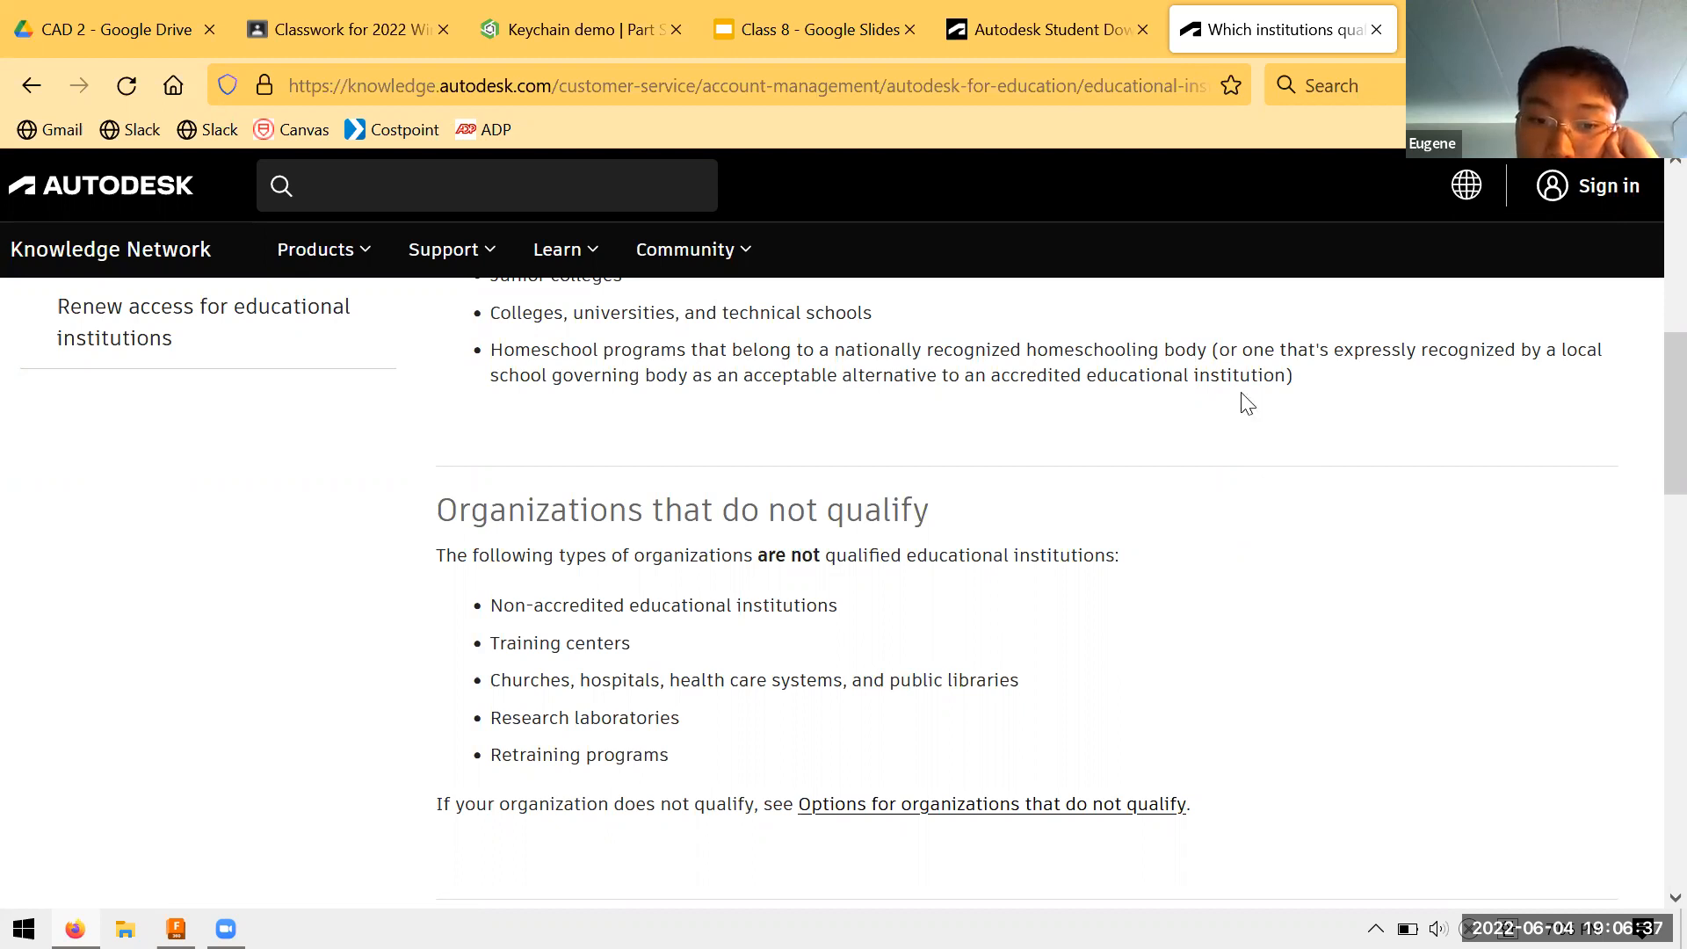
scroll(1246, 402, "down", 3)
scroll(1253, 403, "up", 10)
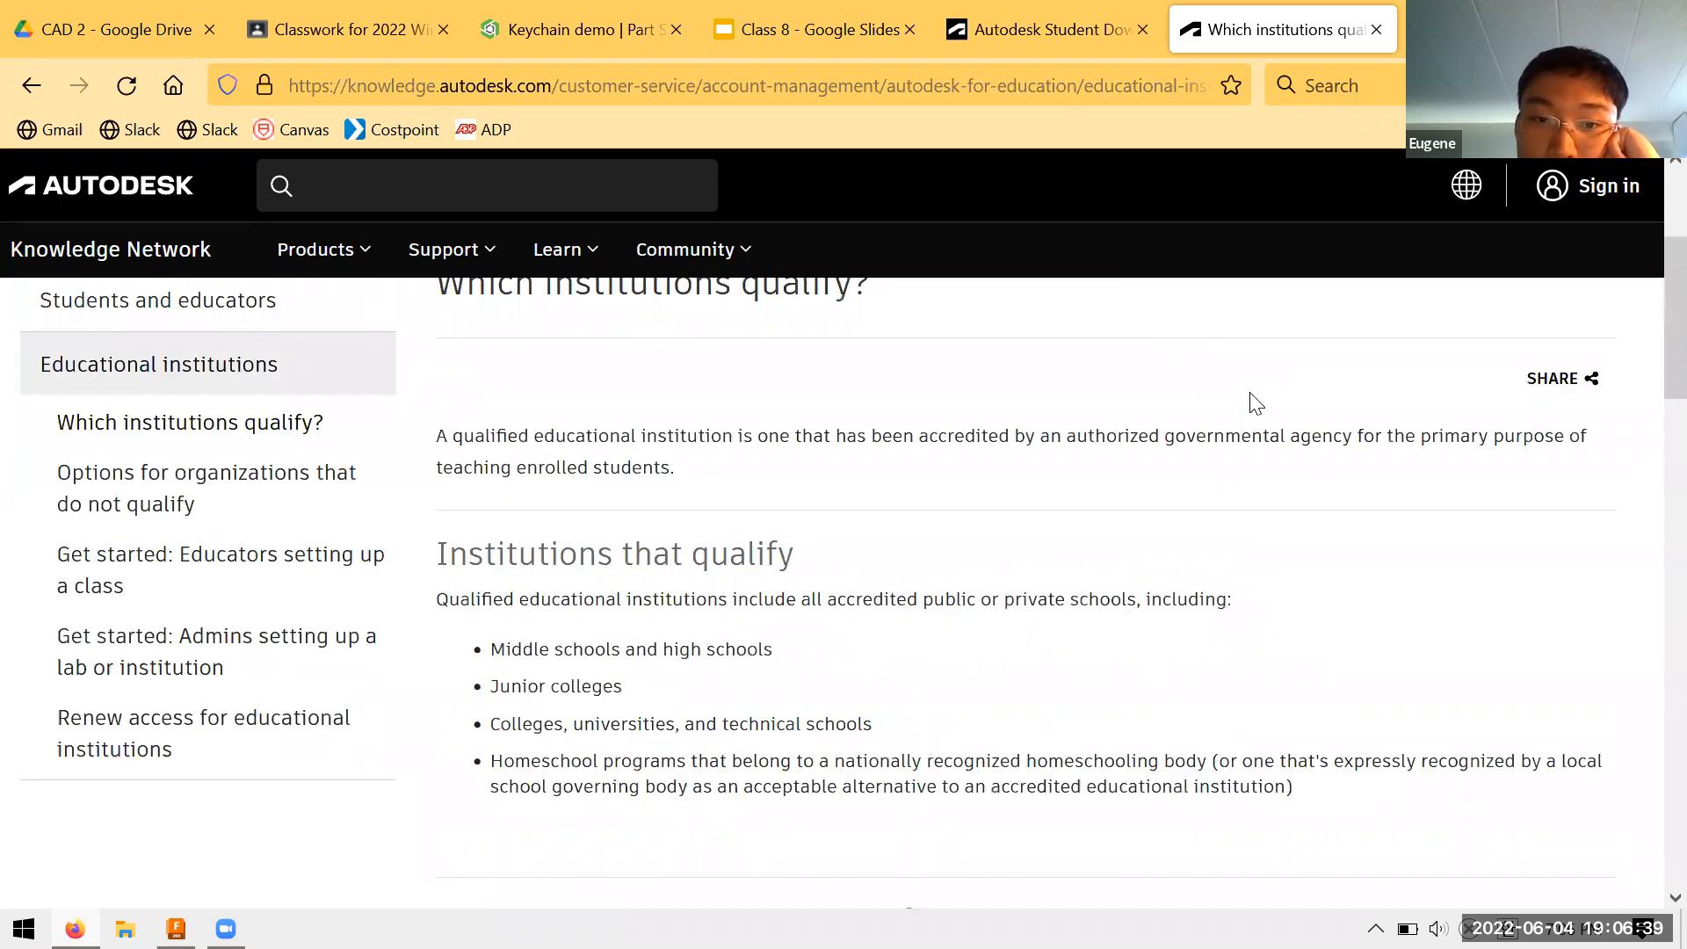
scroll(1200, 395, "down", 5)
scroll(1200, 395, "up", 2)
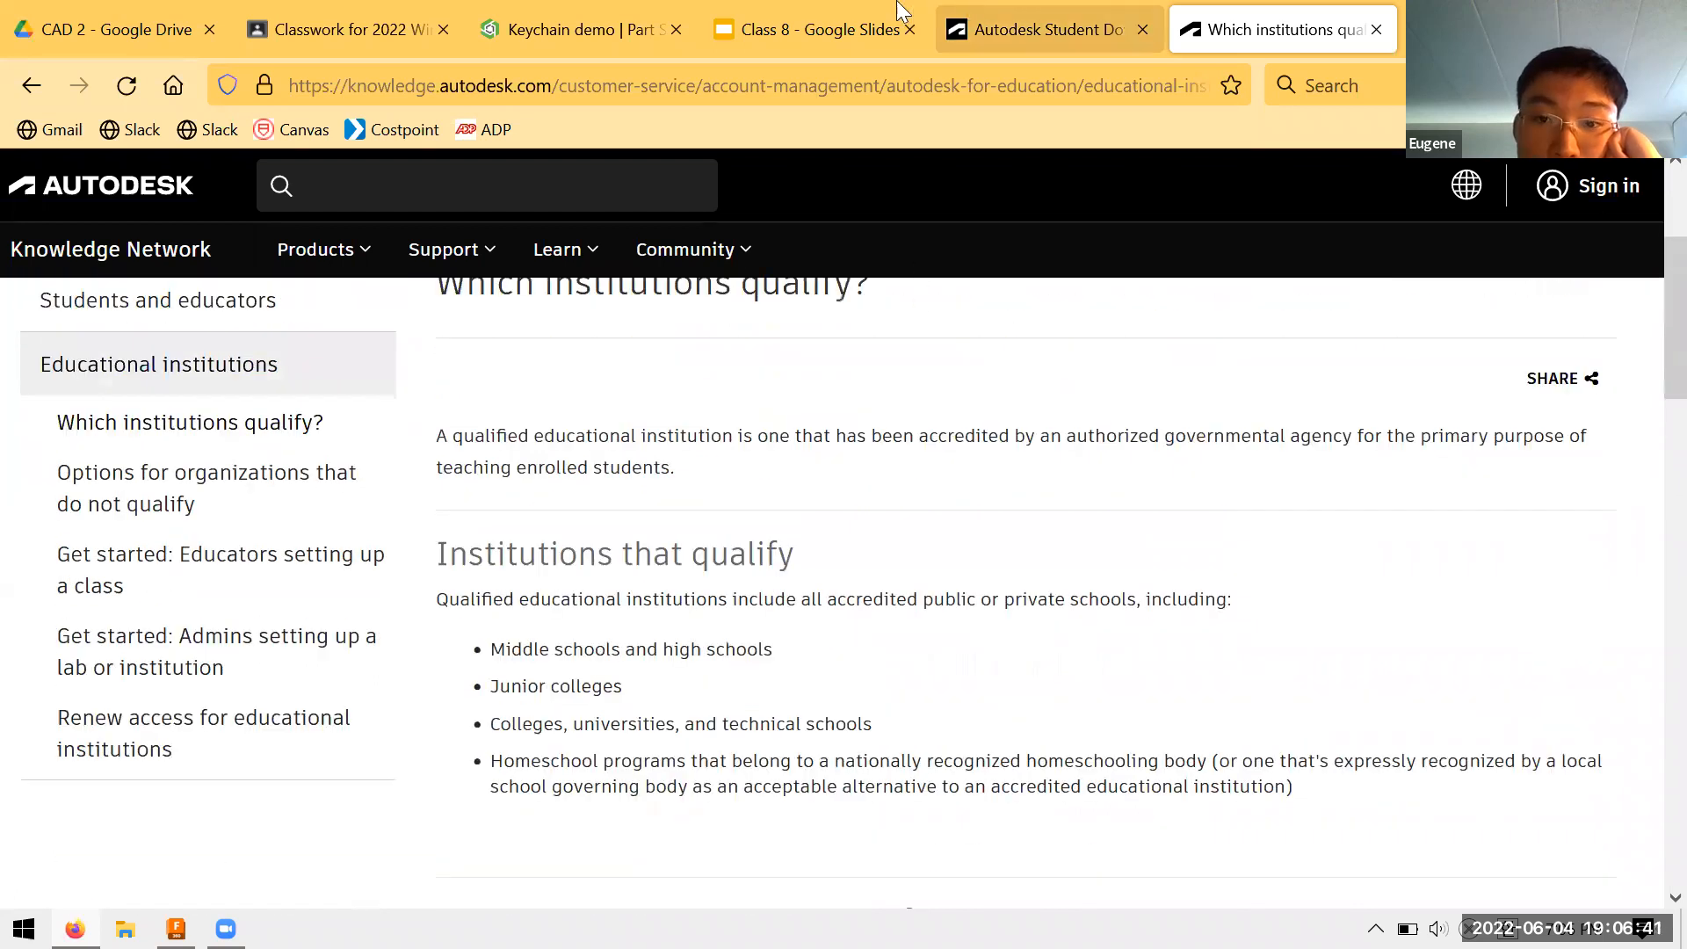
Return to the Autodesk Education software overview page and look through the educational products offered
left_click(1046, 29)
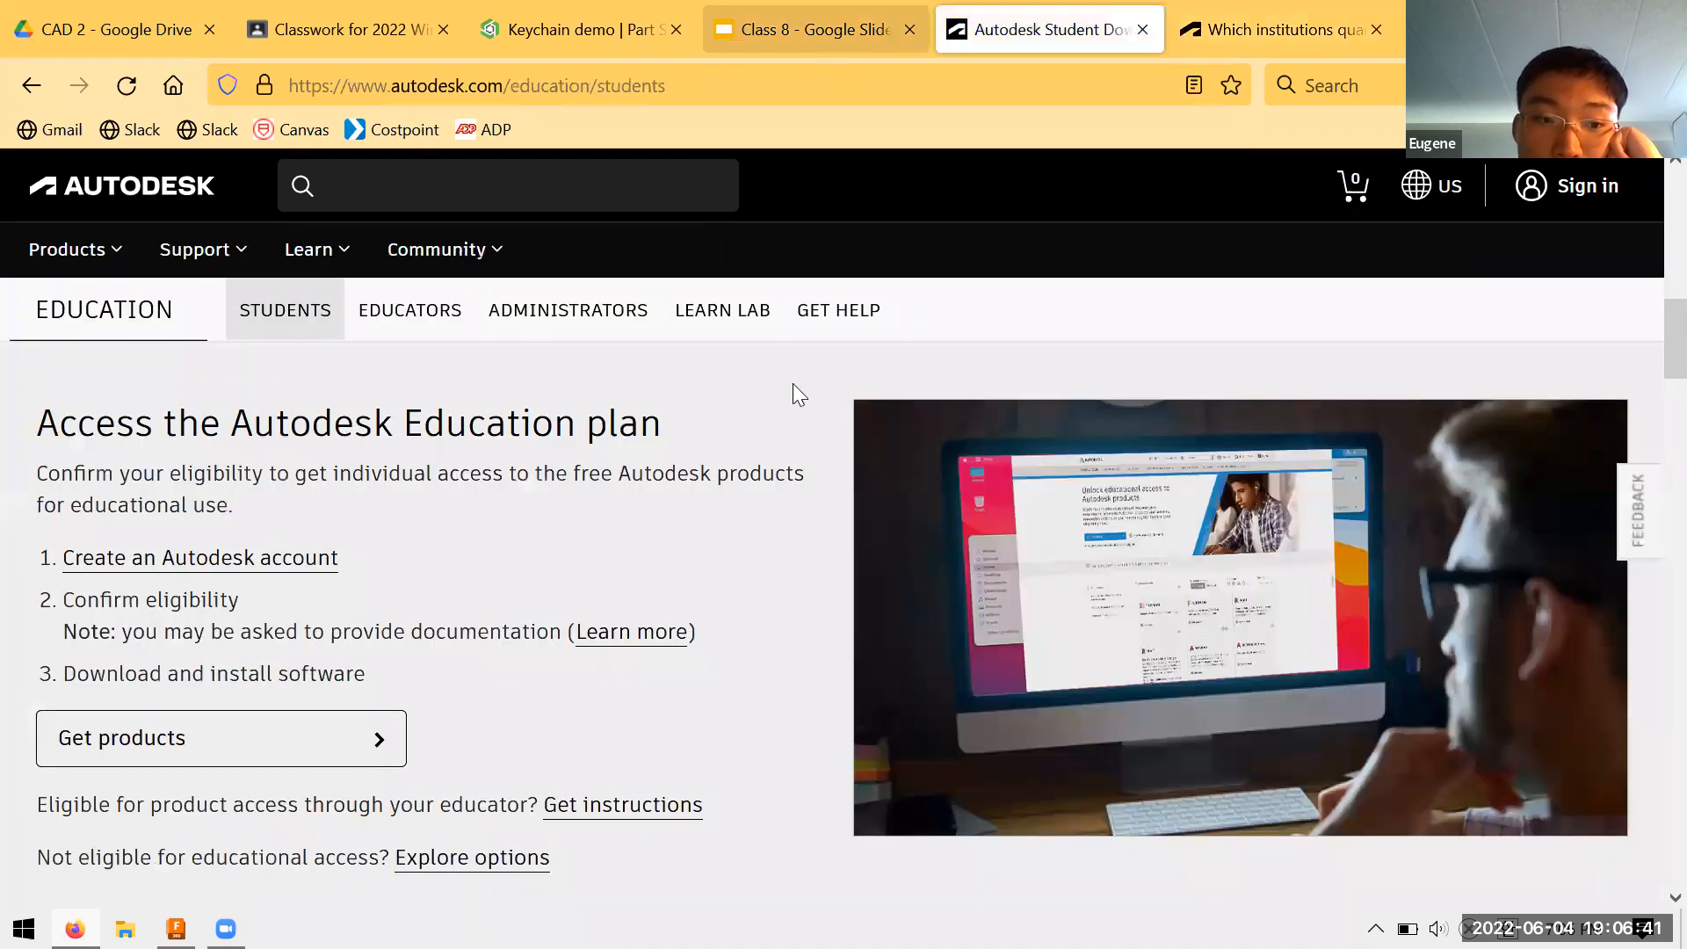
left_click(31, 86)
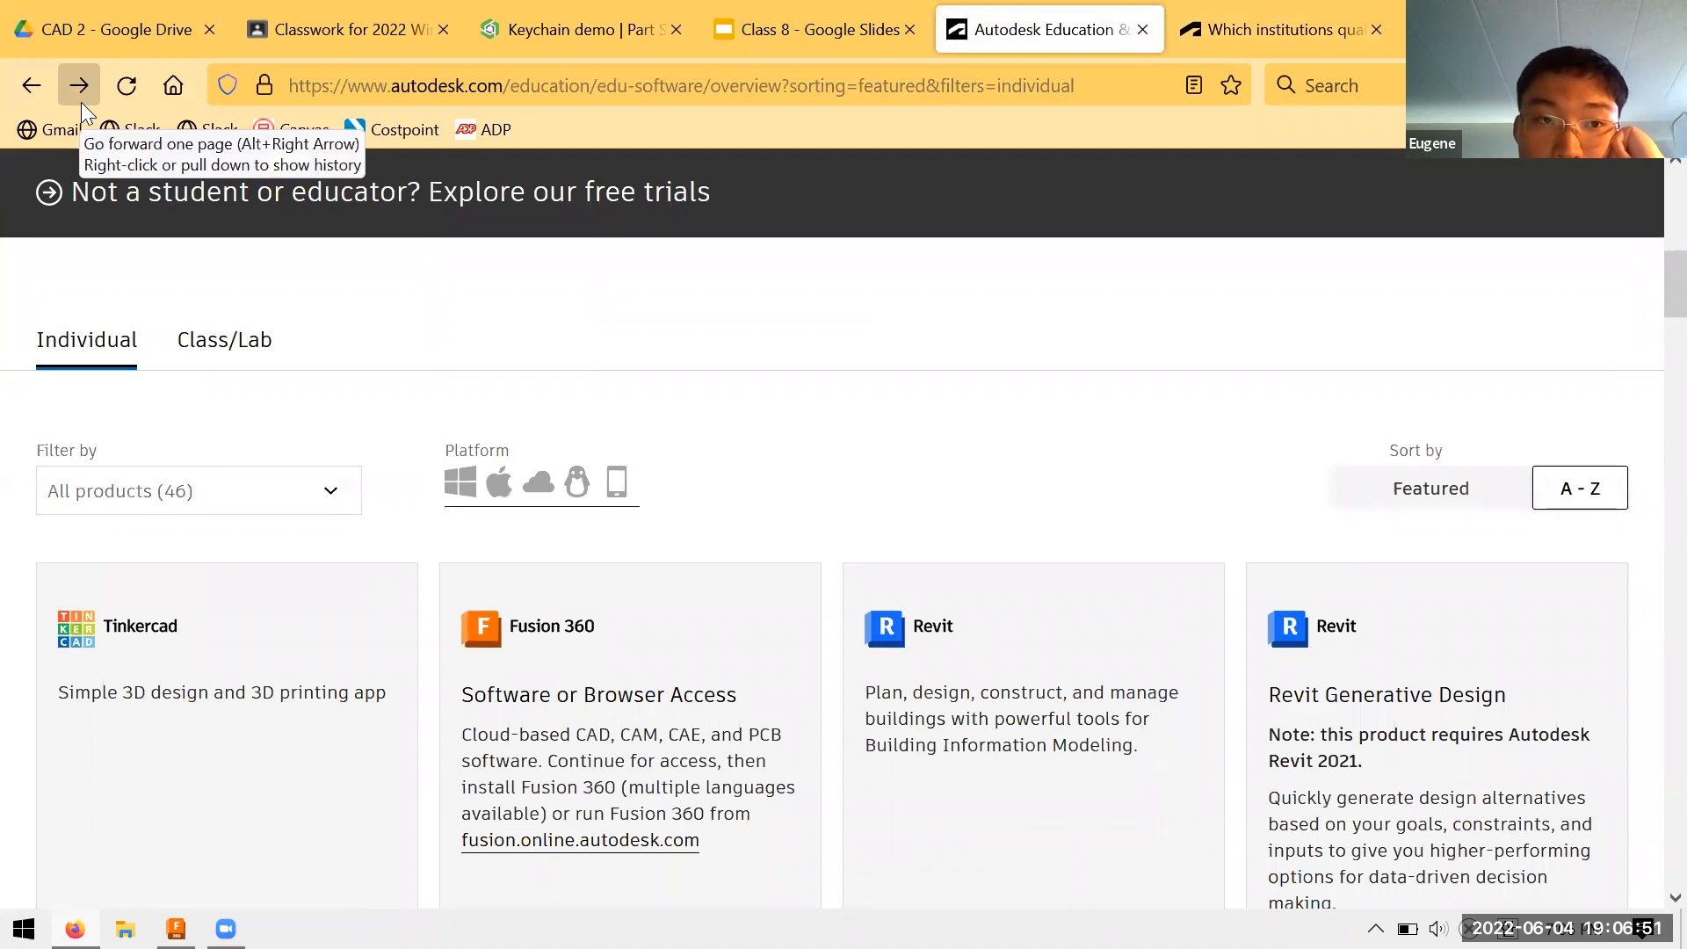
scroll(369, 342, "up", 7)
scroll(371, 336, "up", 2)
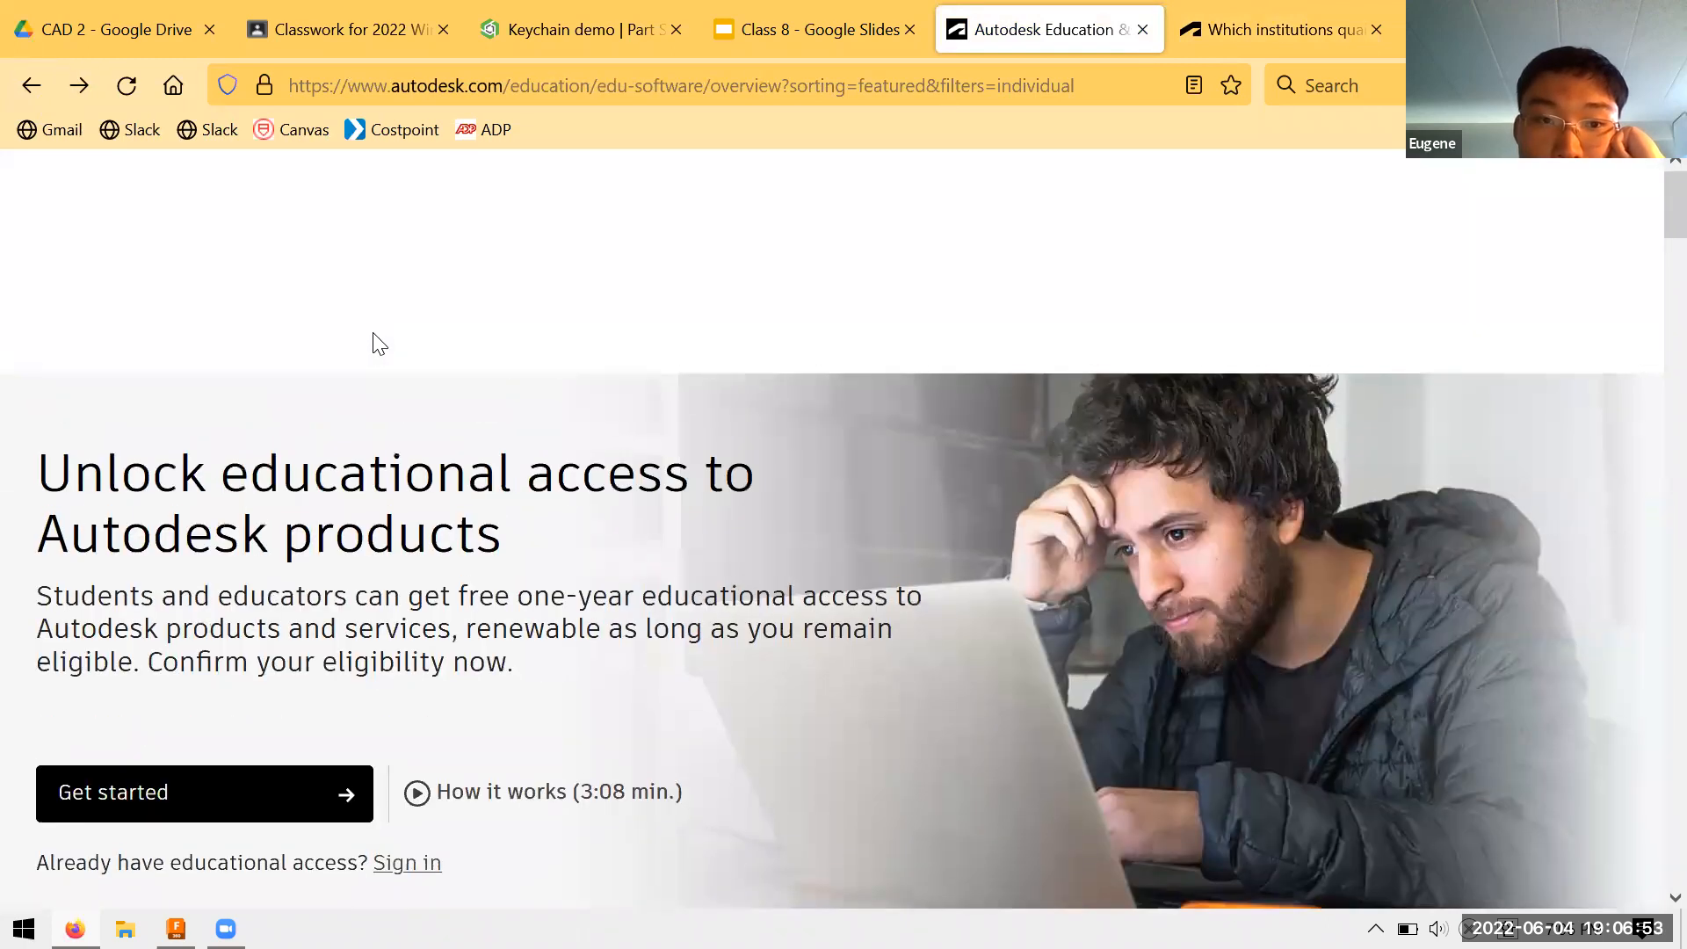
key("alt+Left")
left_click(79, 85)
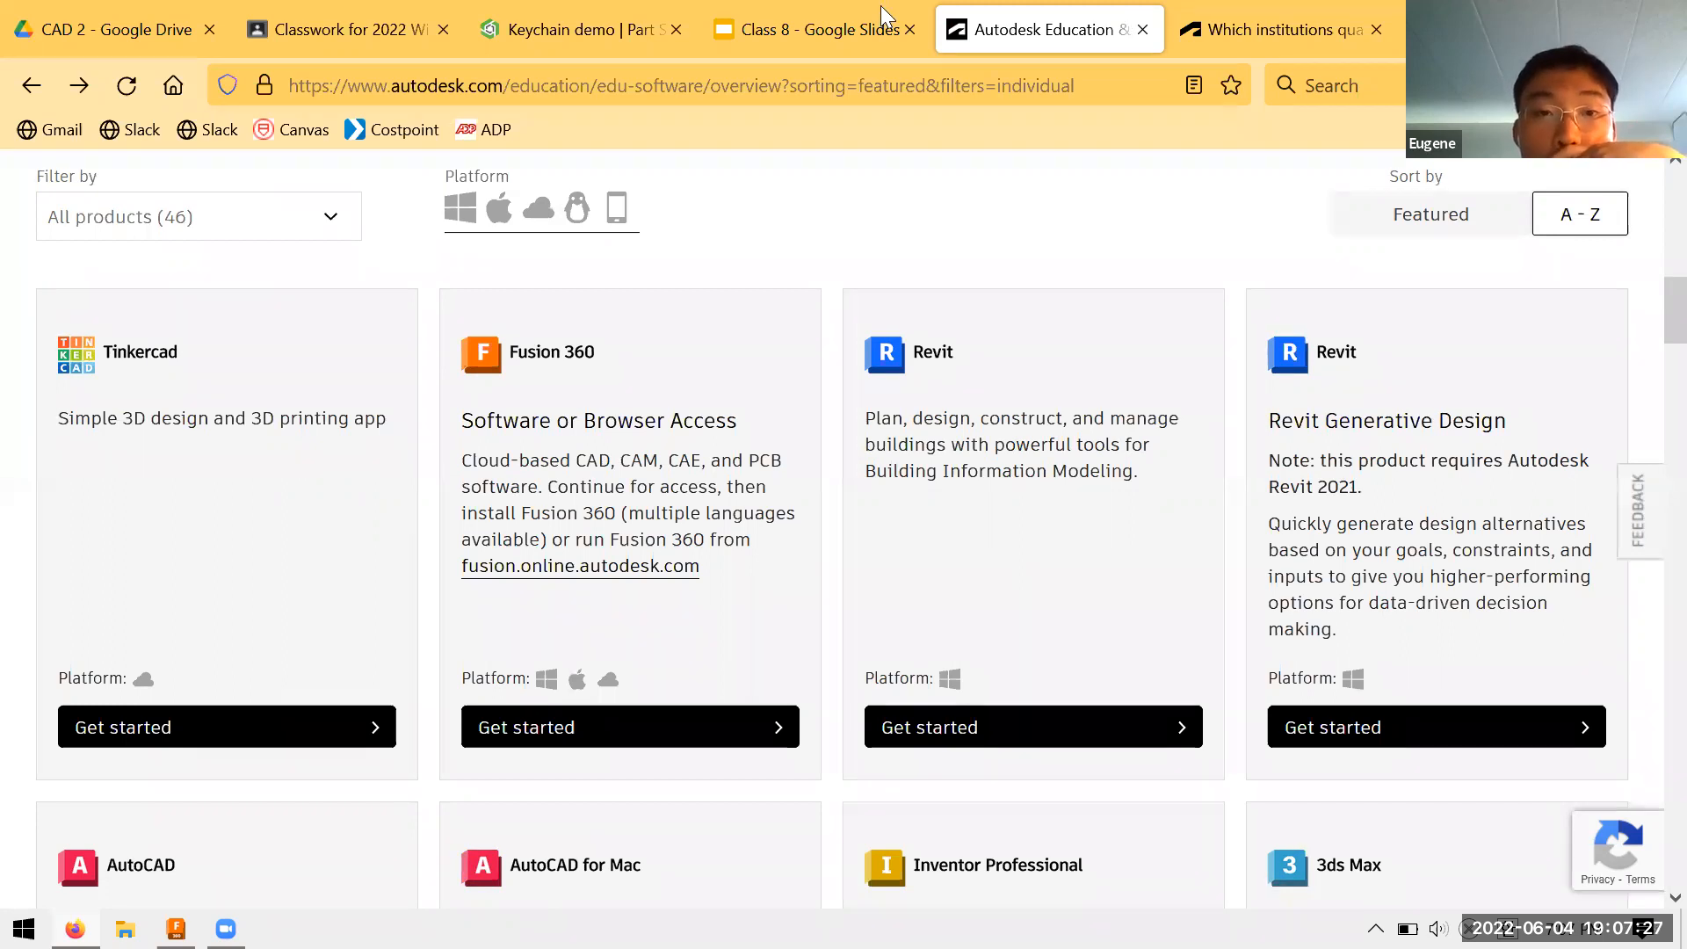
Show the Project 3 - Key Chain slide of the Class 8 presentation and return to the Onshape Keychain demo
key("ctrl+shift+Tab")
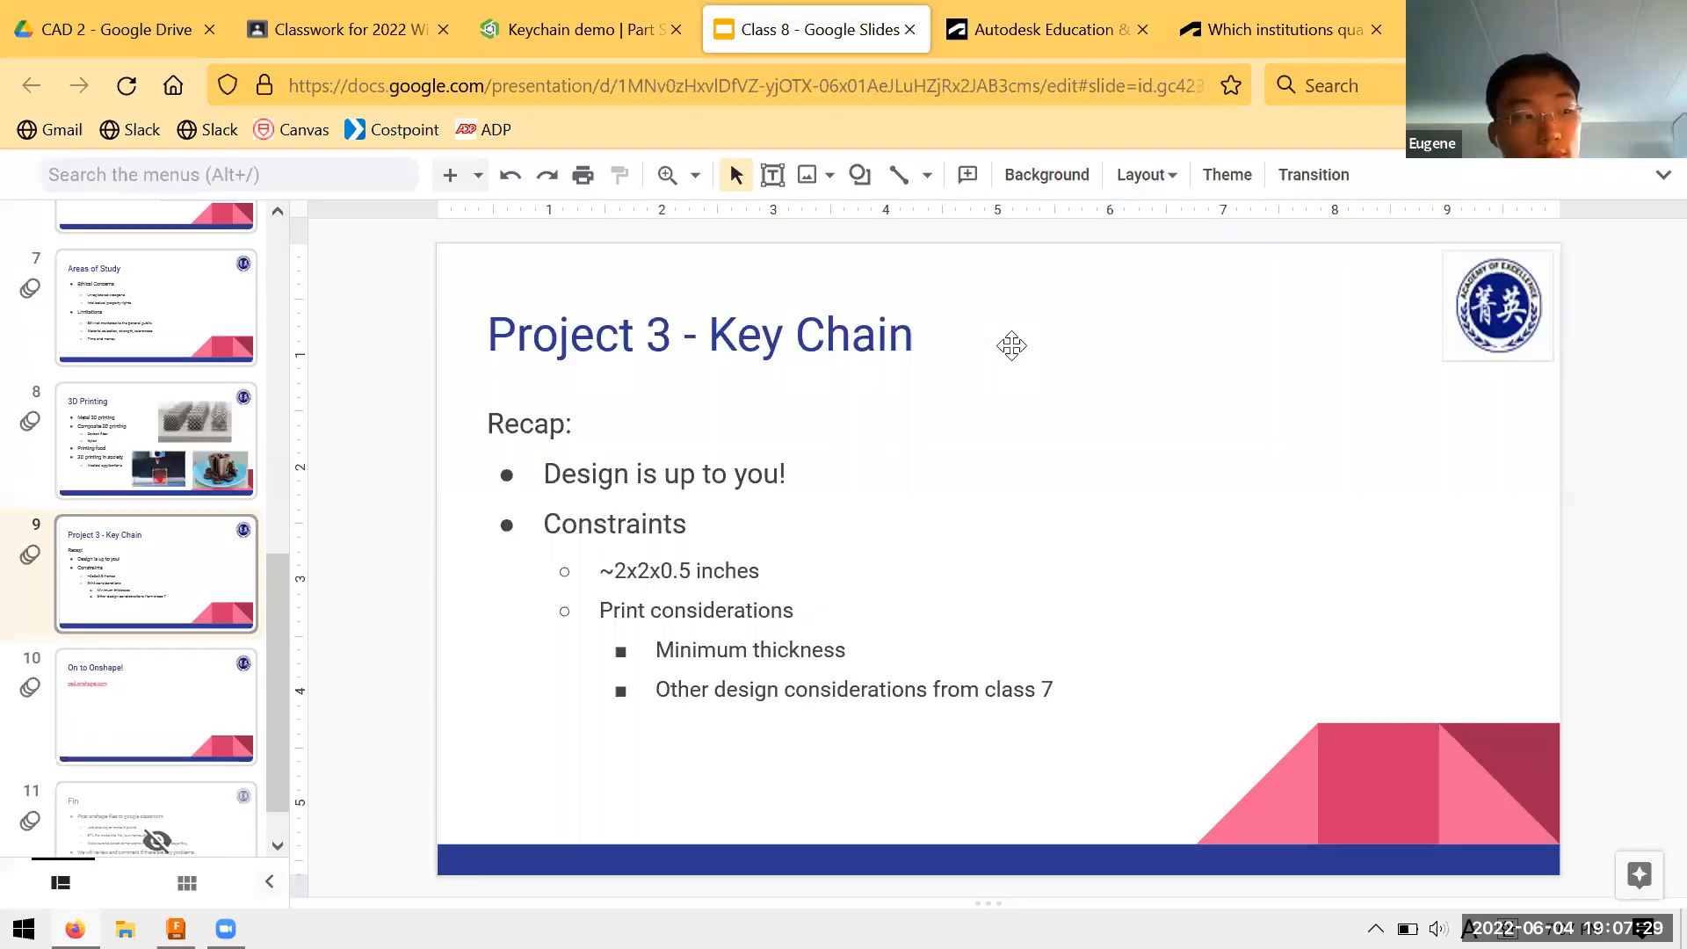
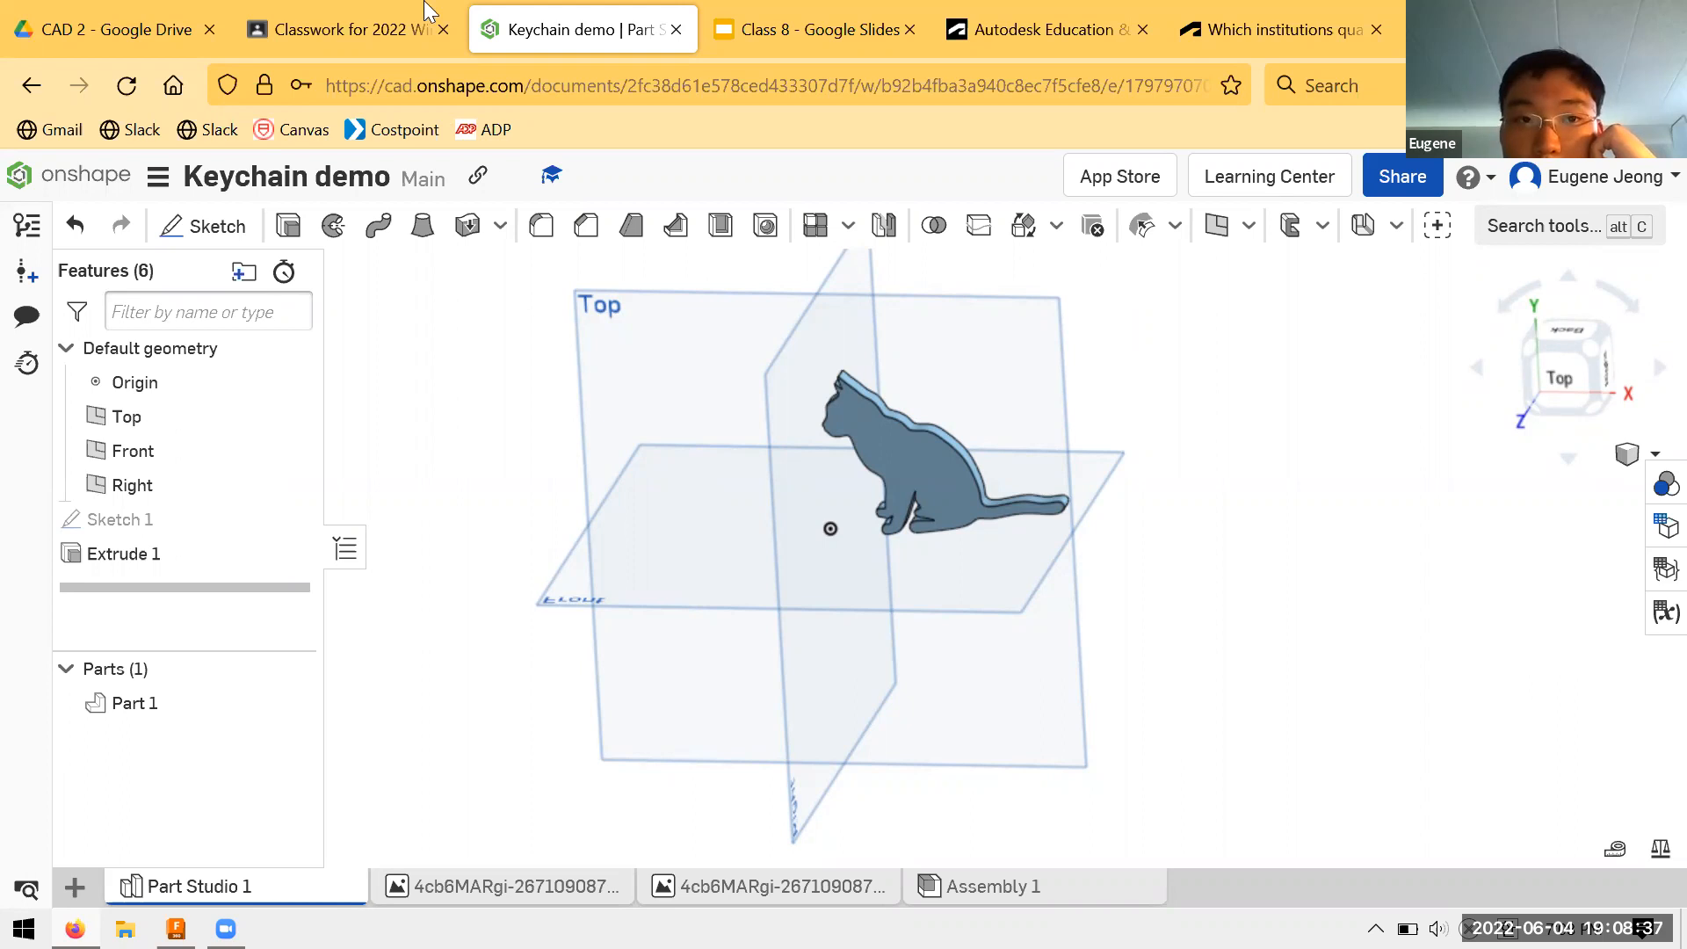
left_click(795, 29)
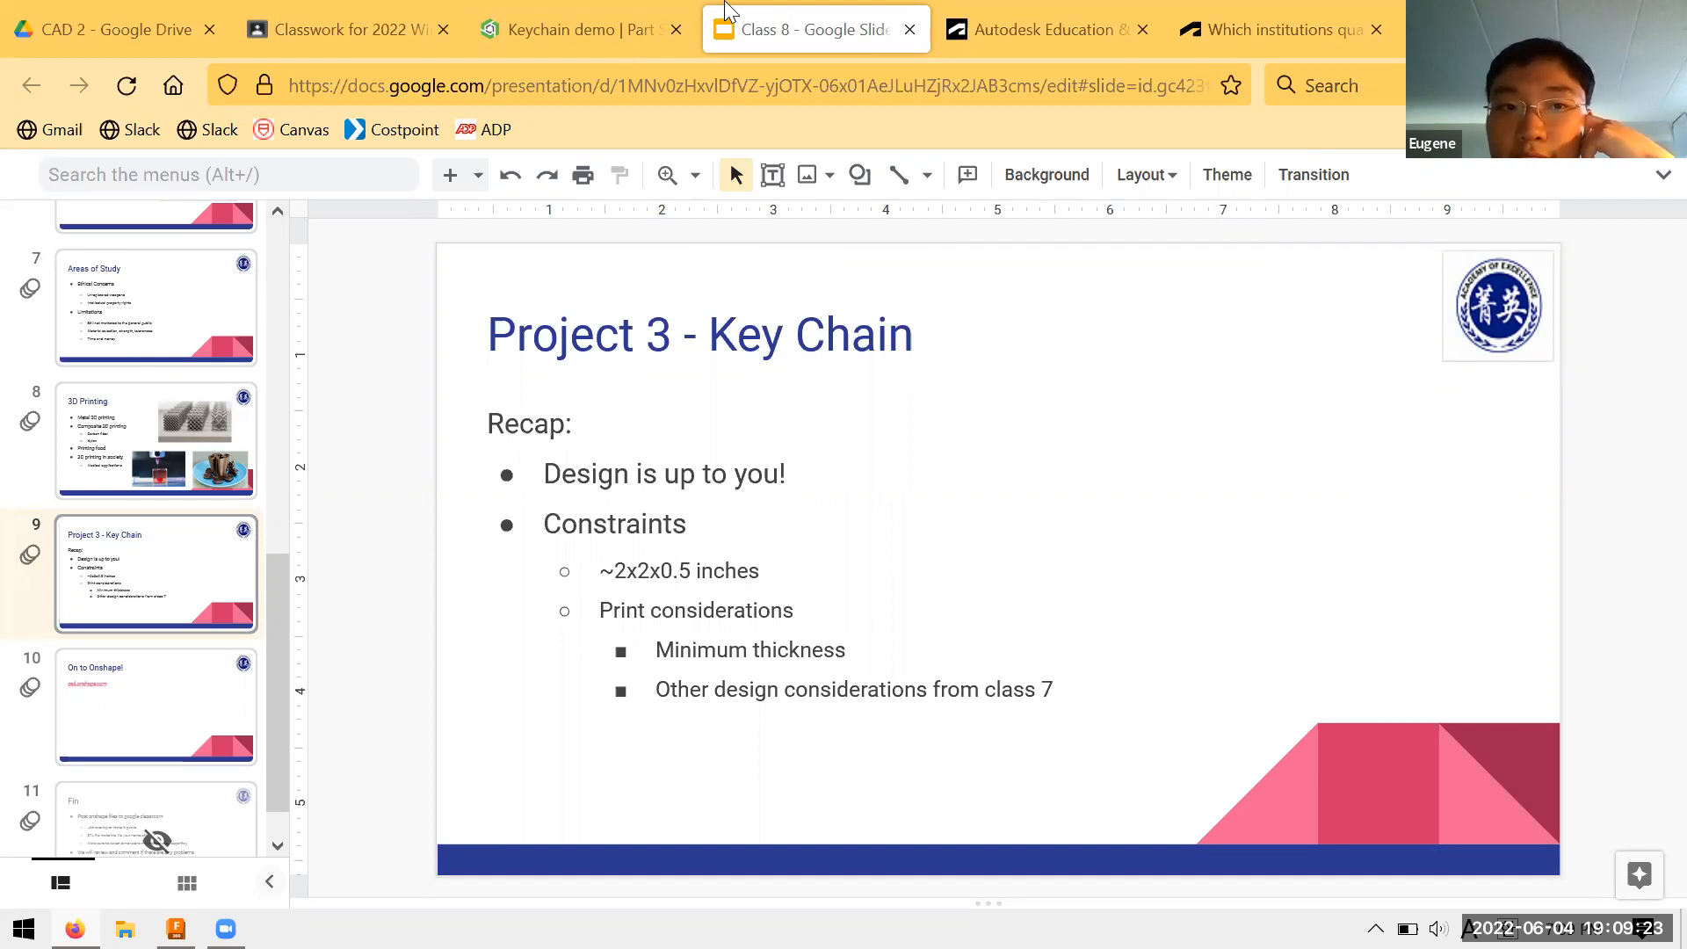
left_click_drag(552, 29, 743, 26)
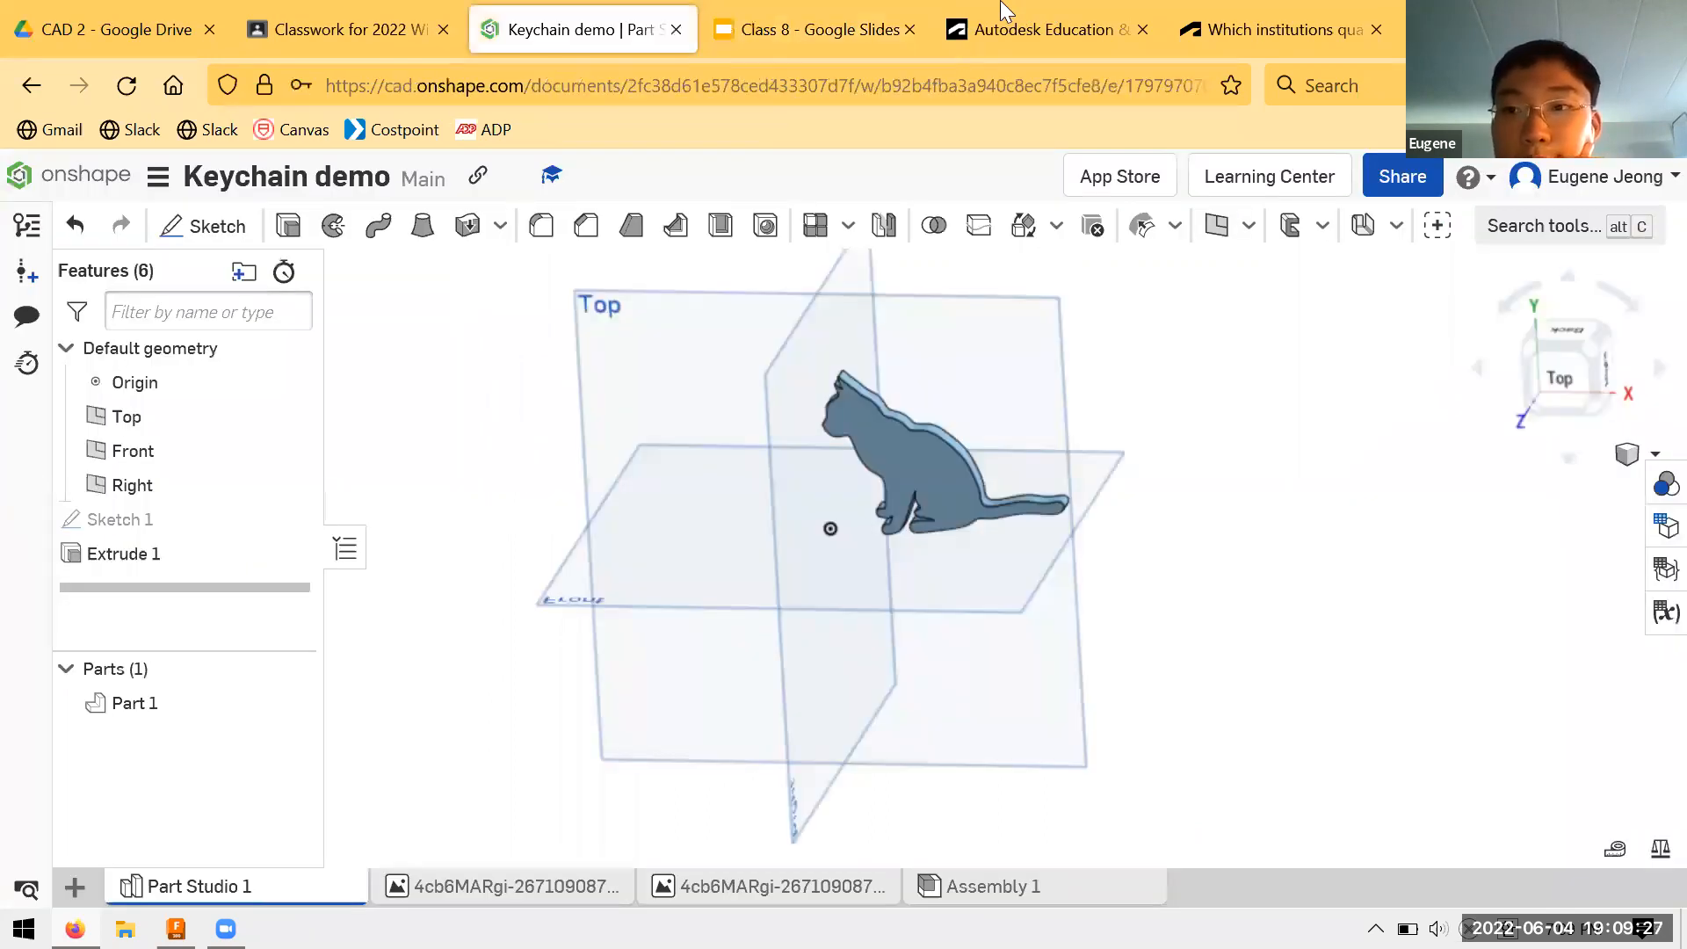
Switch to the Autodesk Education overview page and review its educational access information and individual product list
left_click(1046, 29)
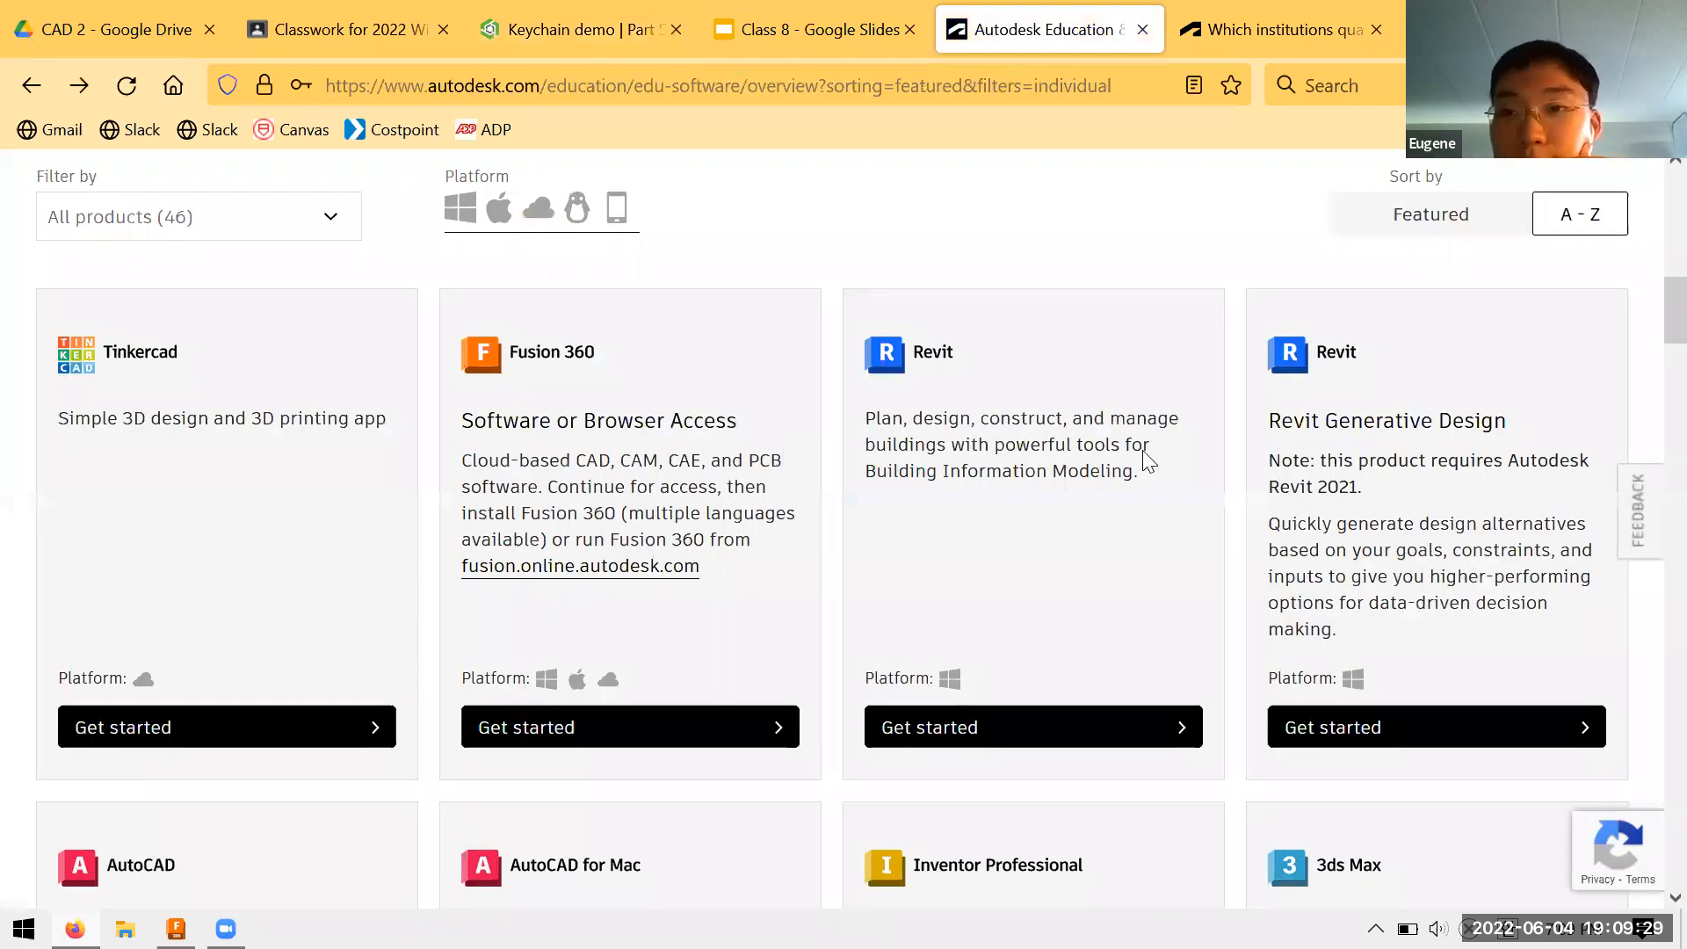
scroll(1142, 450, "up", 5)
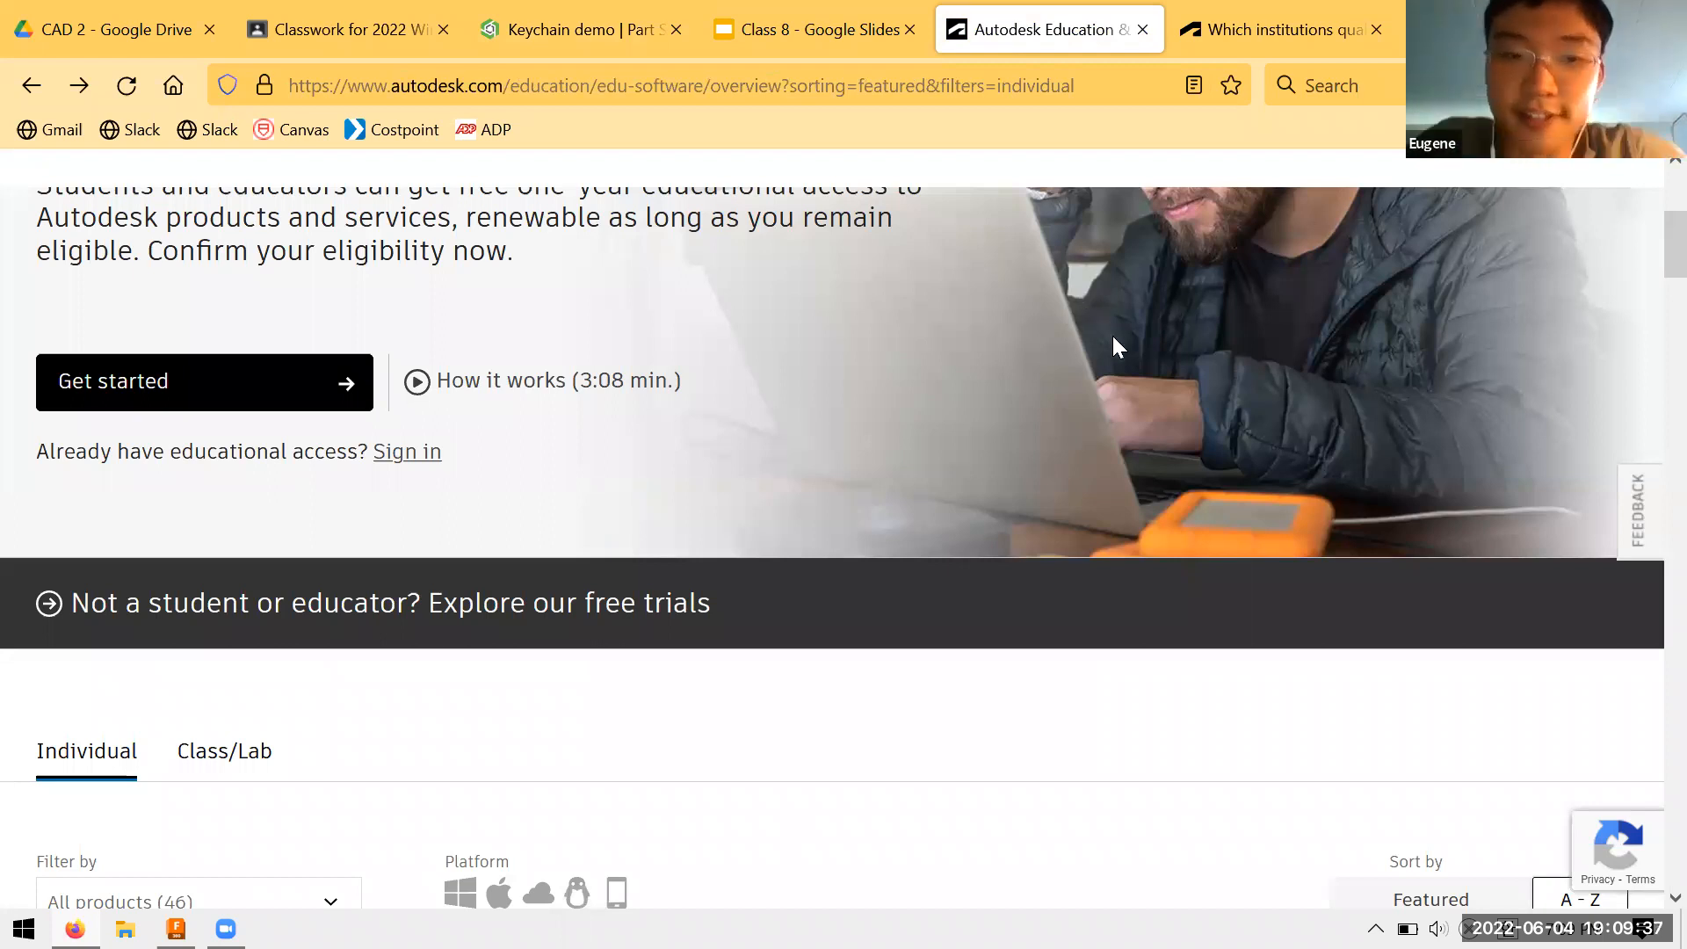
scroll(1115, 338, "down", 6)
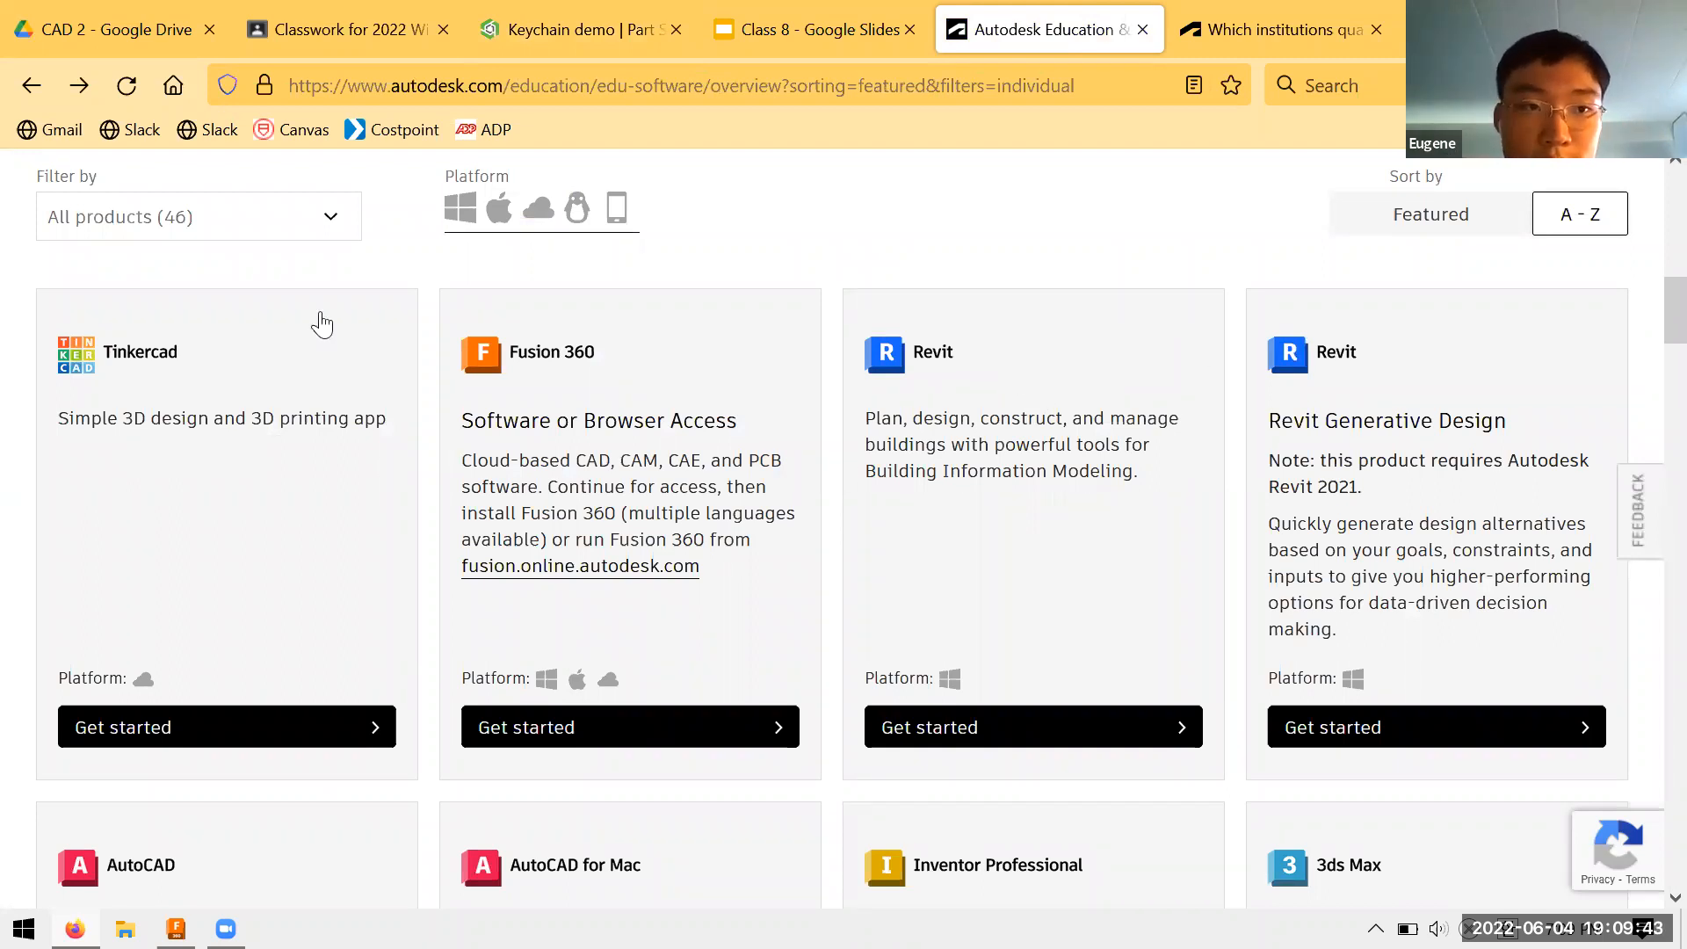
scroll(320, 325, "up", 10)
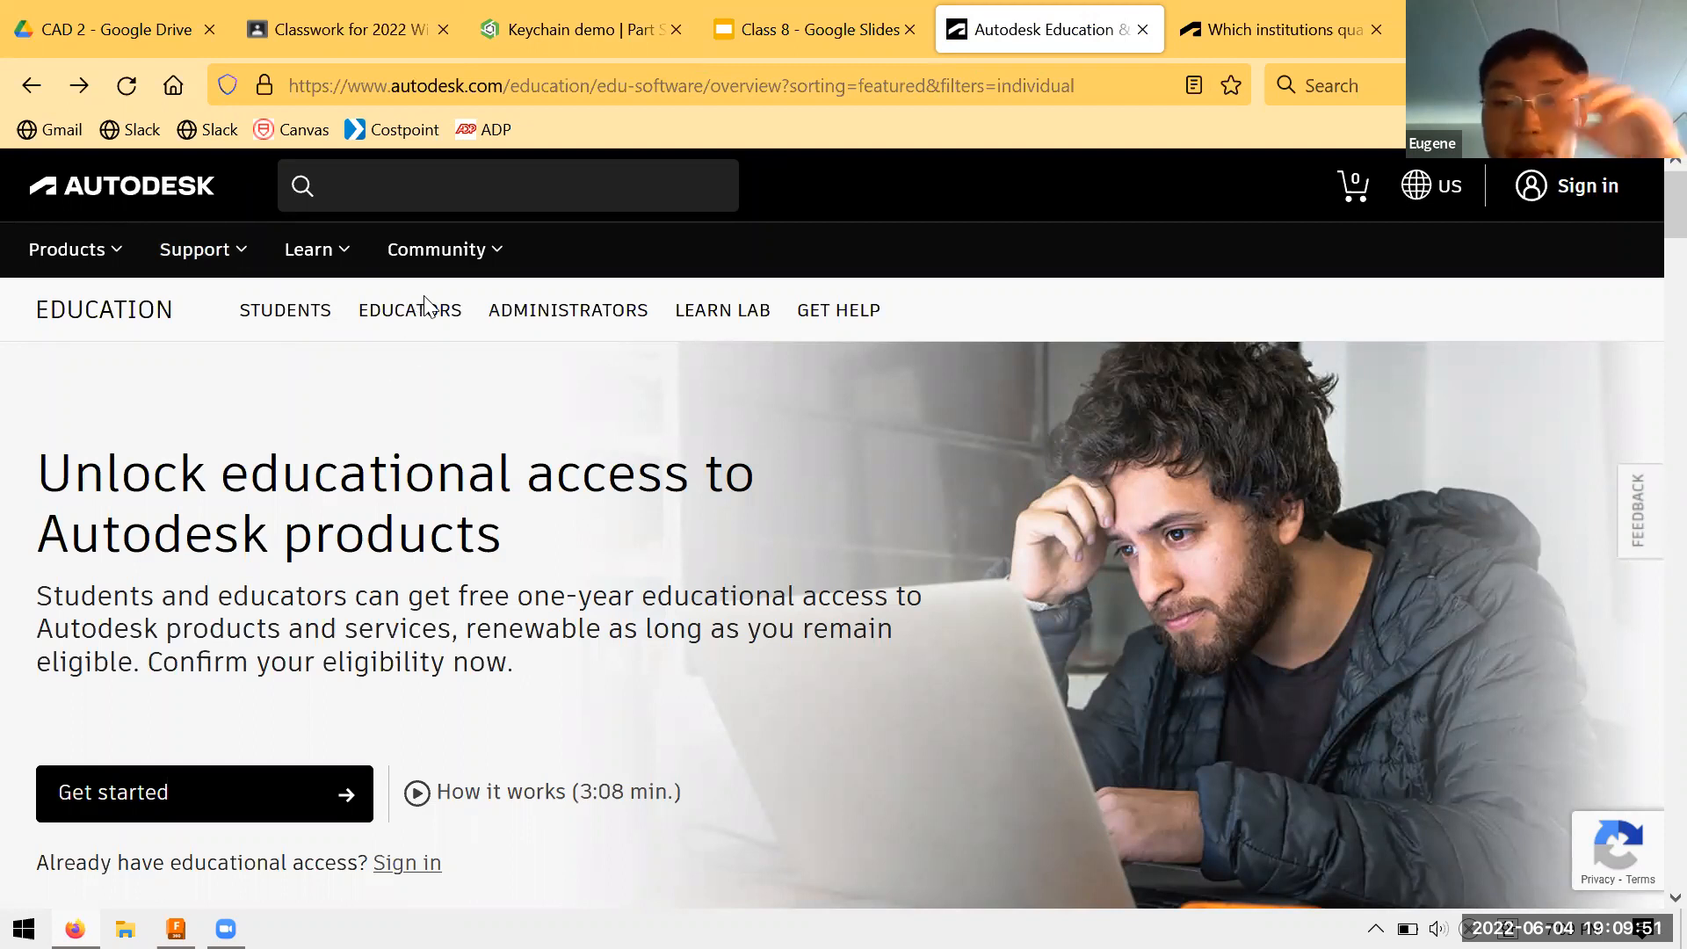
scroll(448, 307, "down", 10)
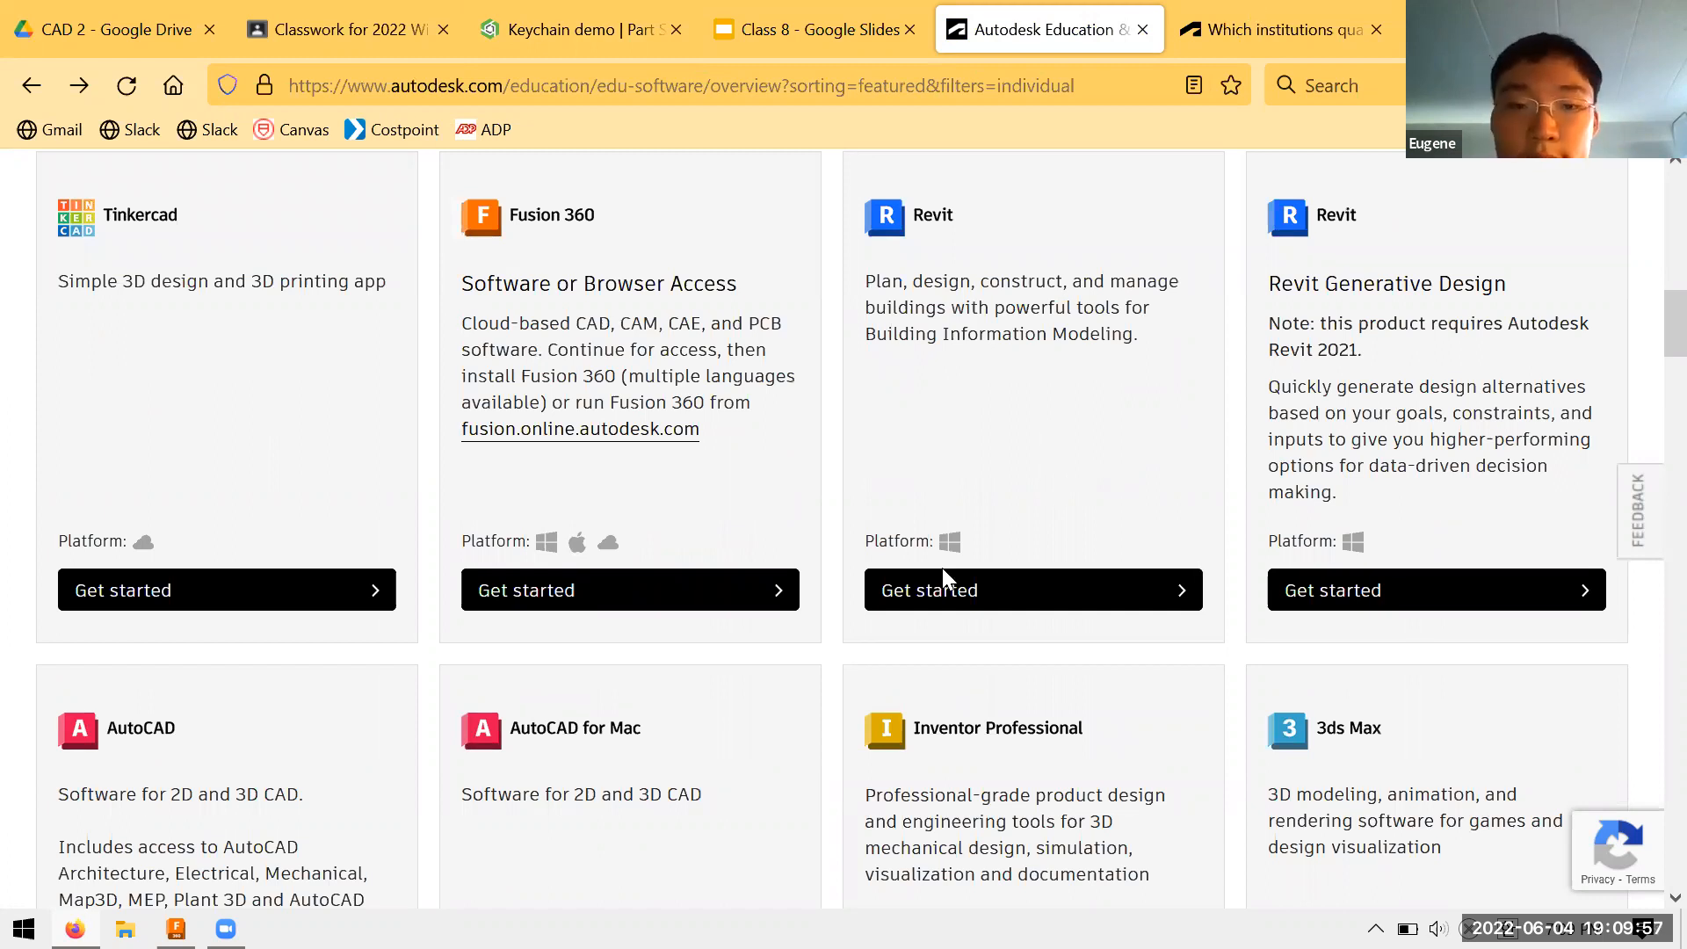
Switch to the article on qualifying institutions and highlight the "Middle schools and high schools" entry
key("ctrl+Tab")
scroll(588, 387, "up", 2)
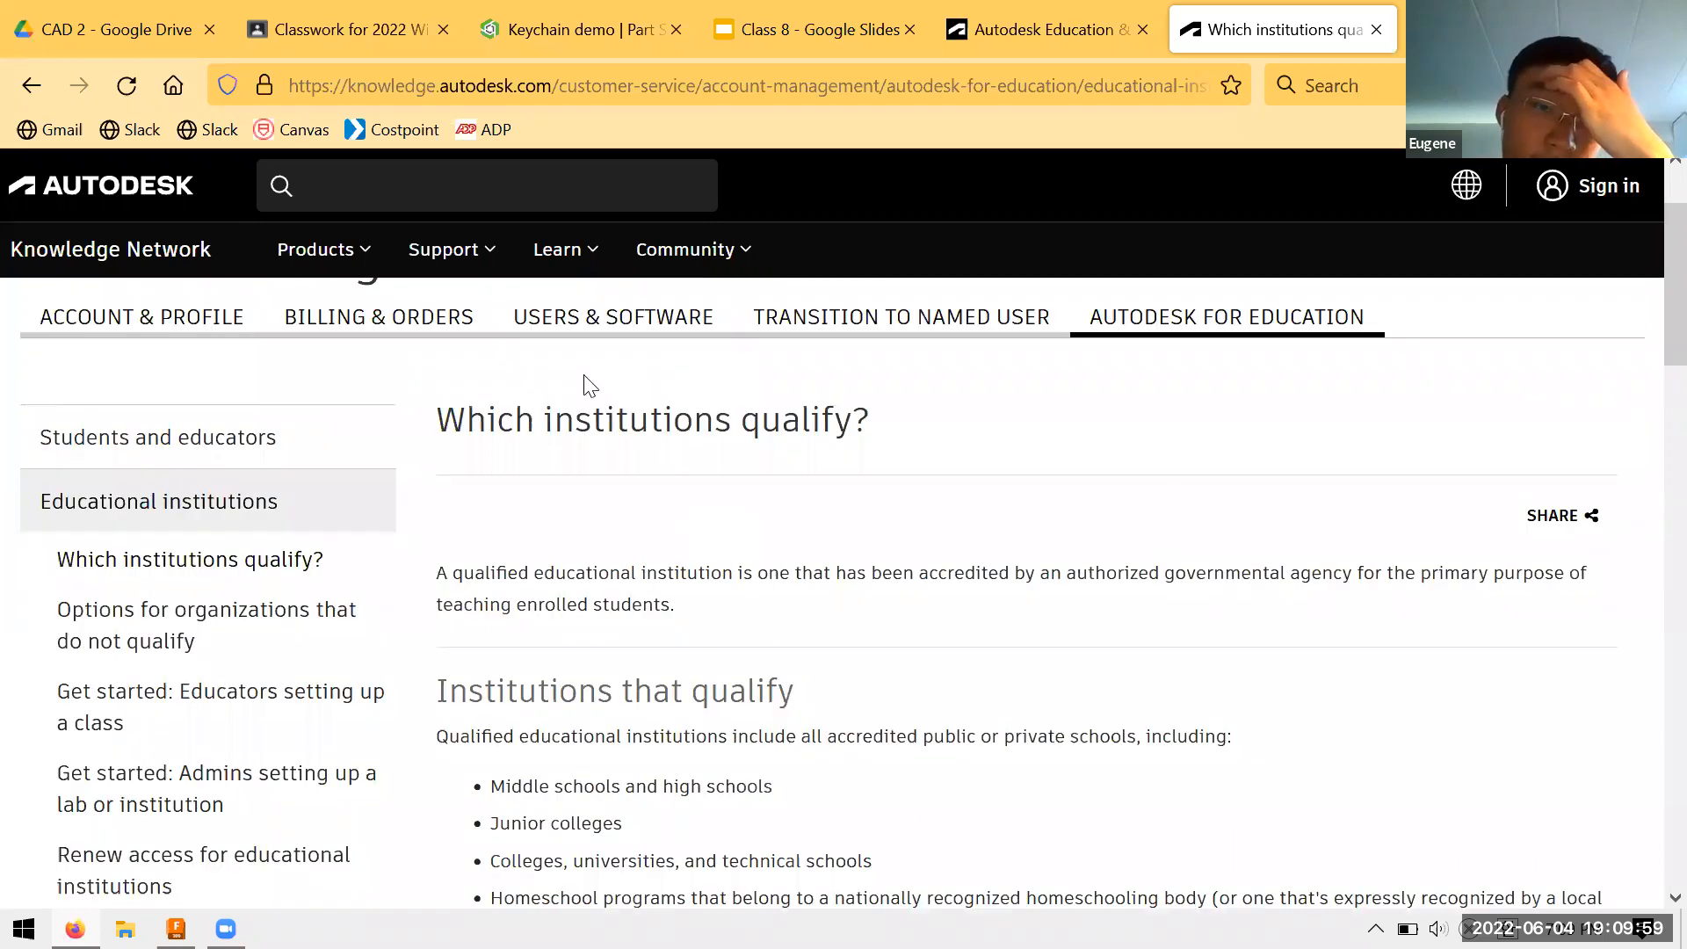
scroll(579, 571, "down", 2)
left_click_drag(493, 654, 937, 645)
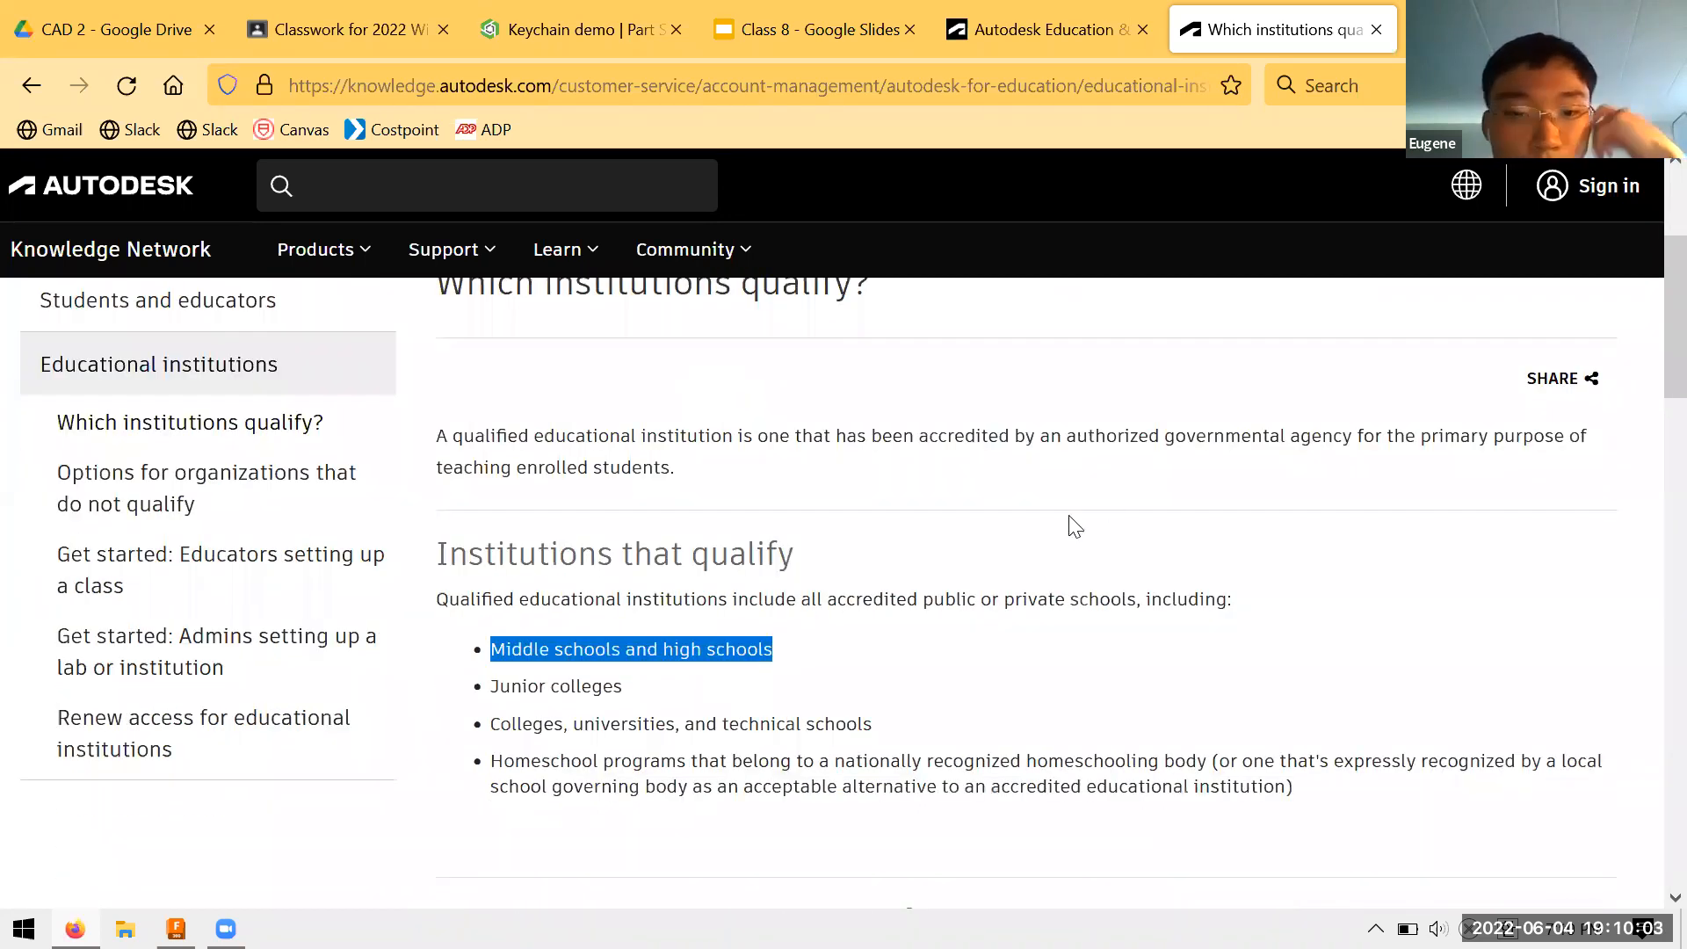
Reopen the "Which institutions qualify?" article and highlight the list of qualifying institutions from the homeschool entry up to the introductory sentence
left_click(230, 421)
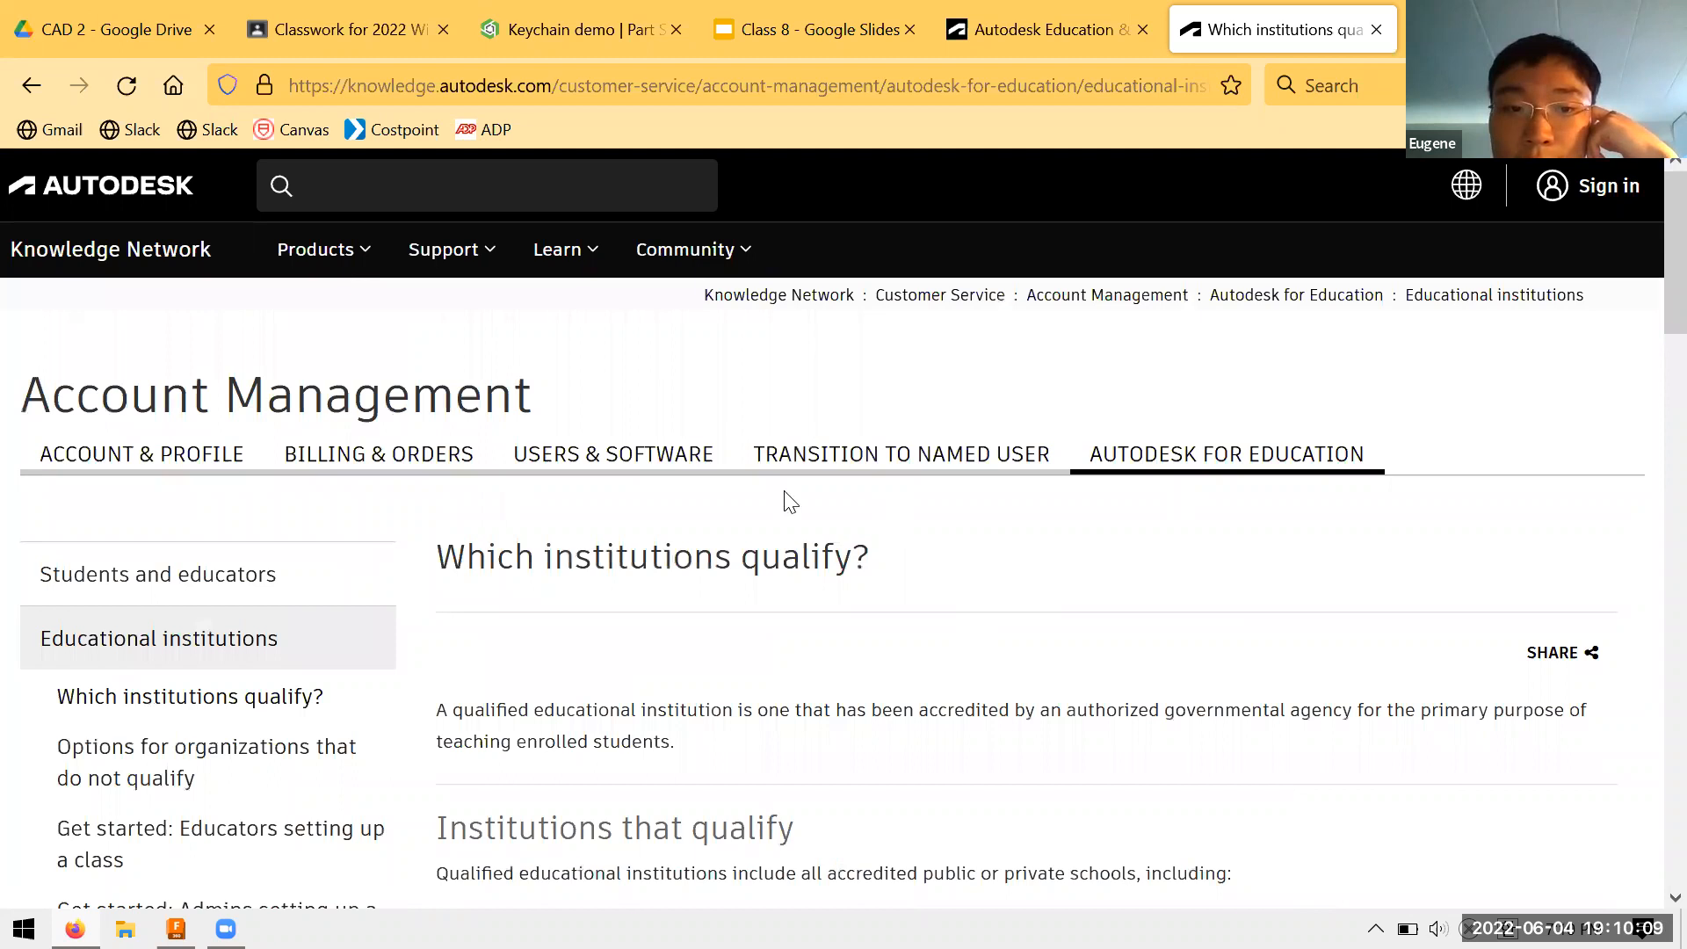
scroll(788, 501, "down", 7)
scroll(829, 888, "up", 4)
left_click_drag(868, 689, 529, 527)
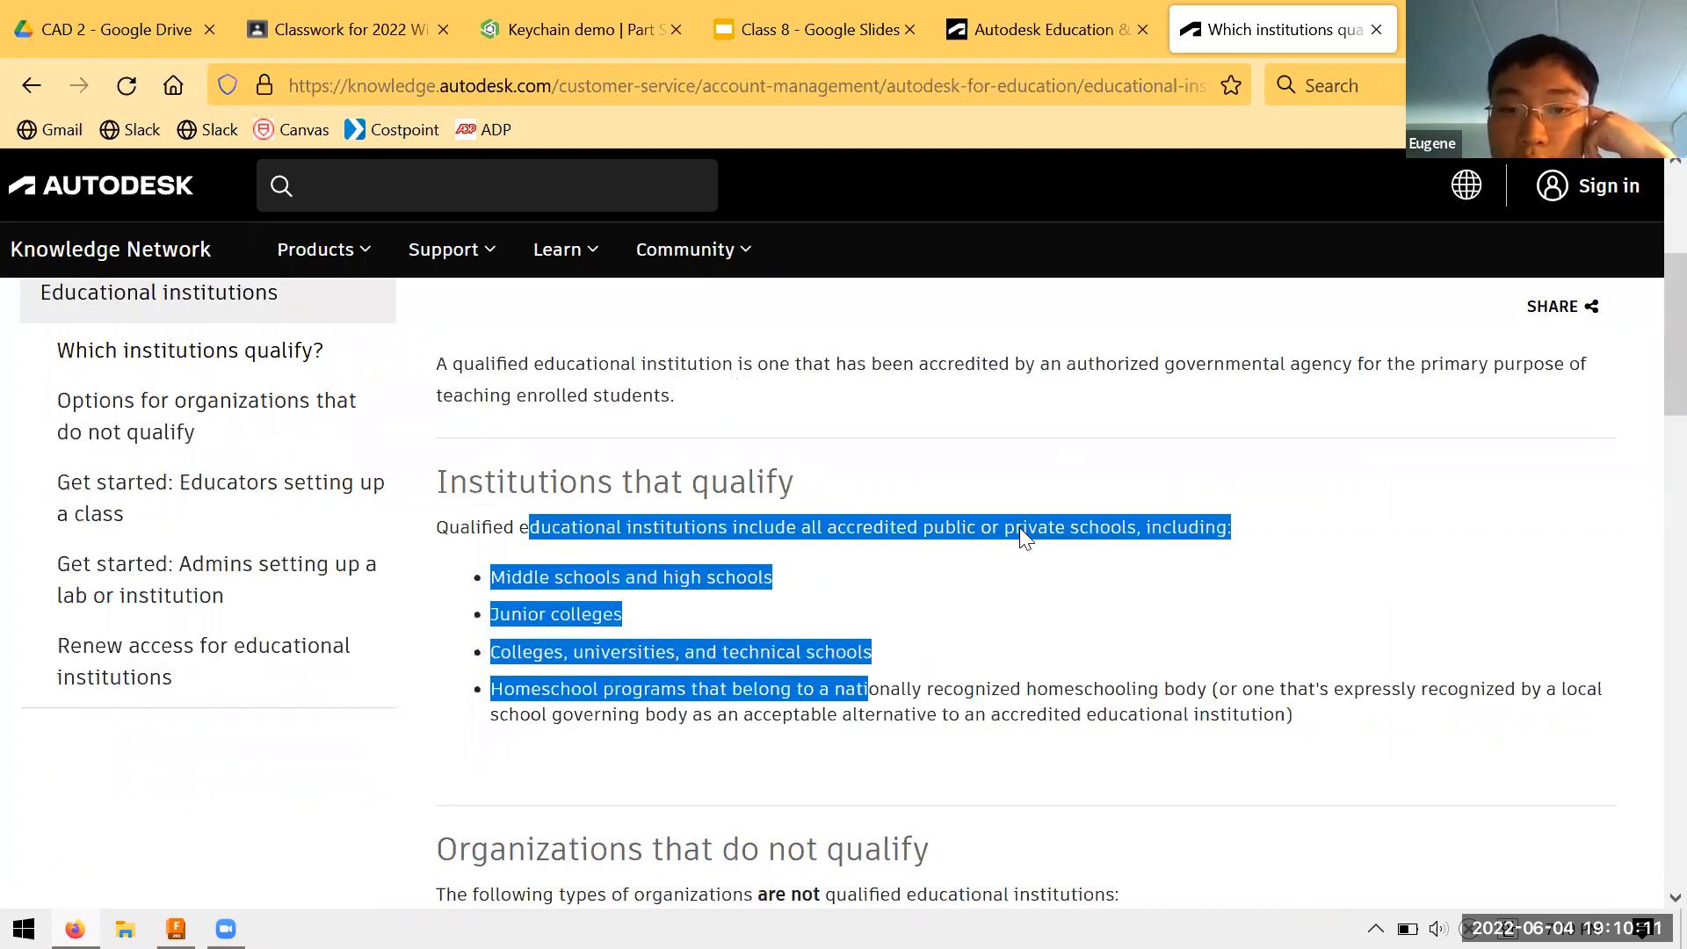
Read the list of organizations that do not qualify for educational access and close the article
scroll(1019, 527, "down", 2)
left_click_drag(1043, 535, 1292, 344)
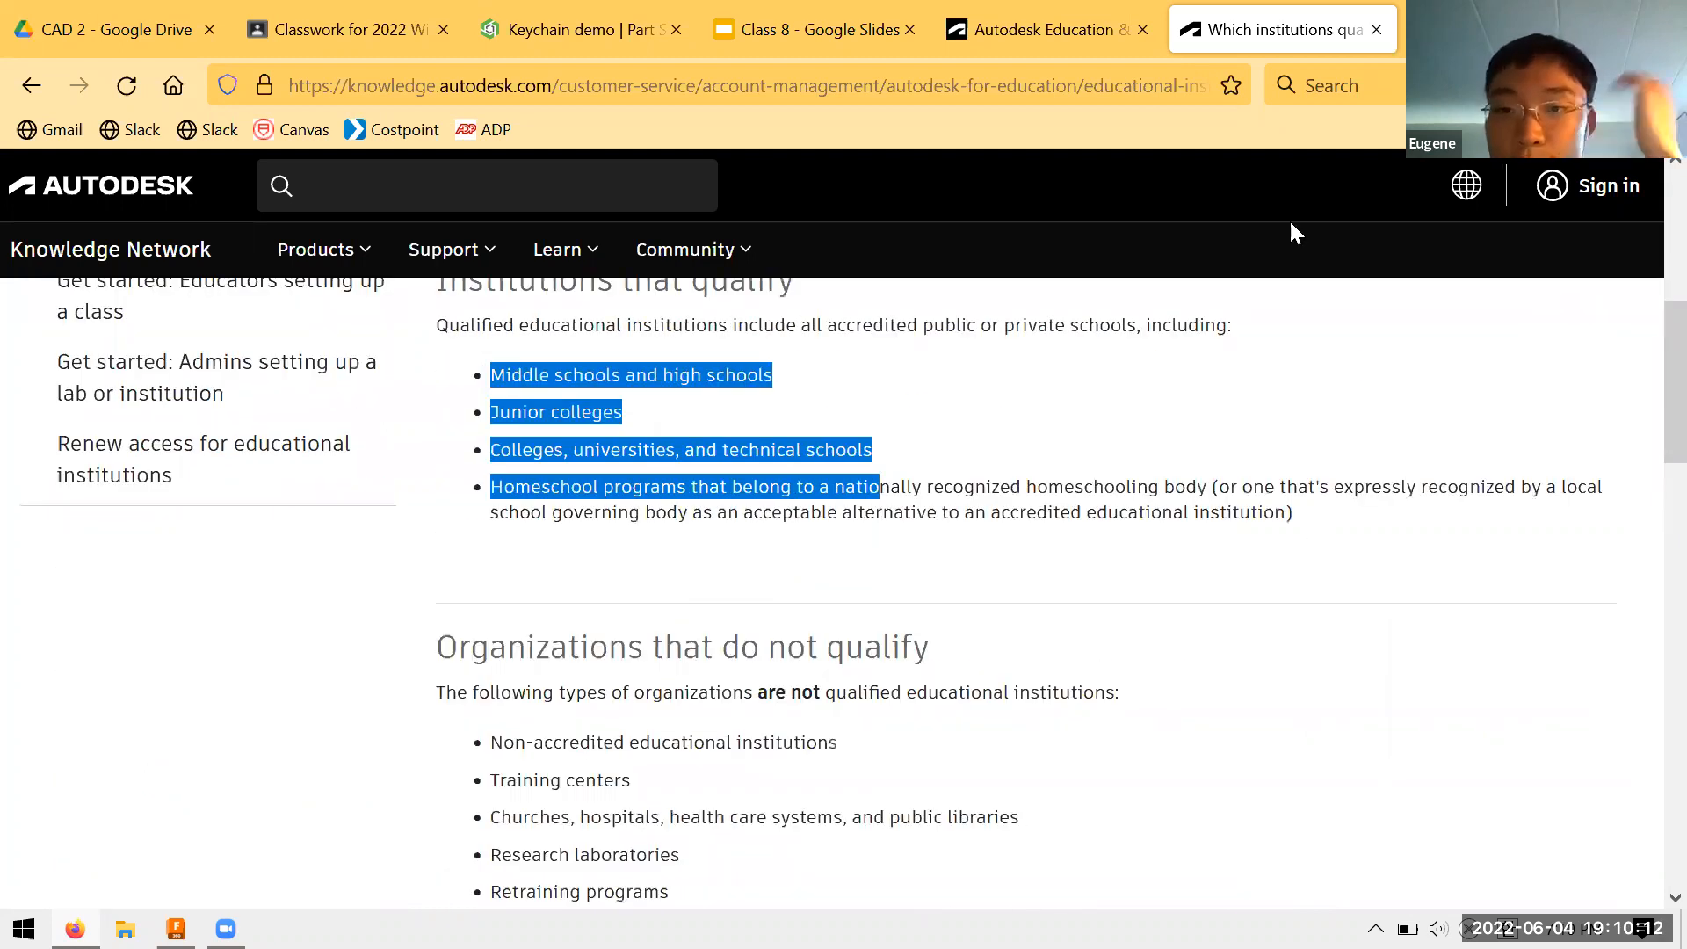
left_click(858, 302)
key("ctrl+w")
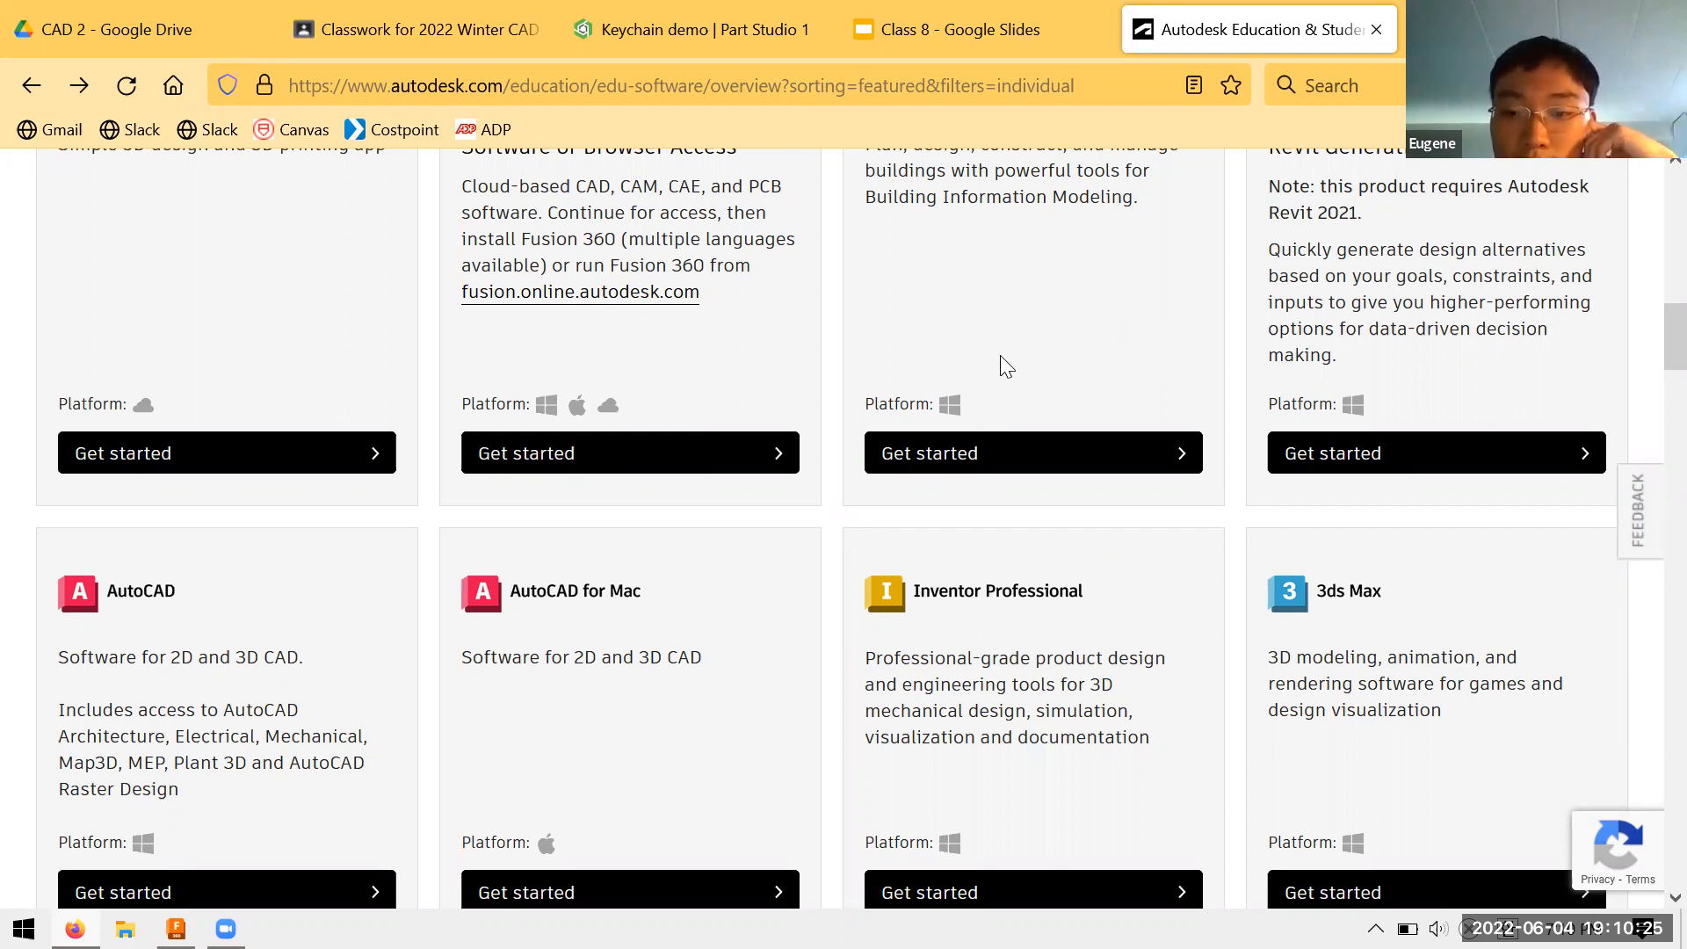
Examine the individual education products, highlight the Tinkercad description, and revisit the educational access introduction on the same page
scroll(1011, 378, "up", 2)
scroll(1017, 388, "down", 5)
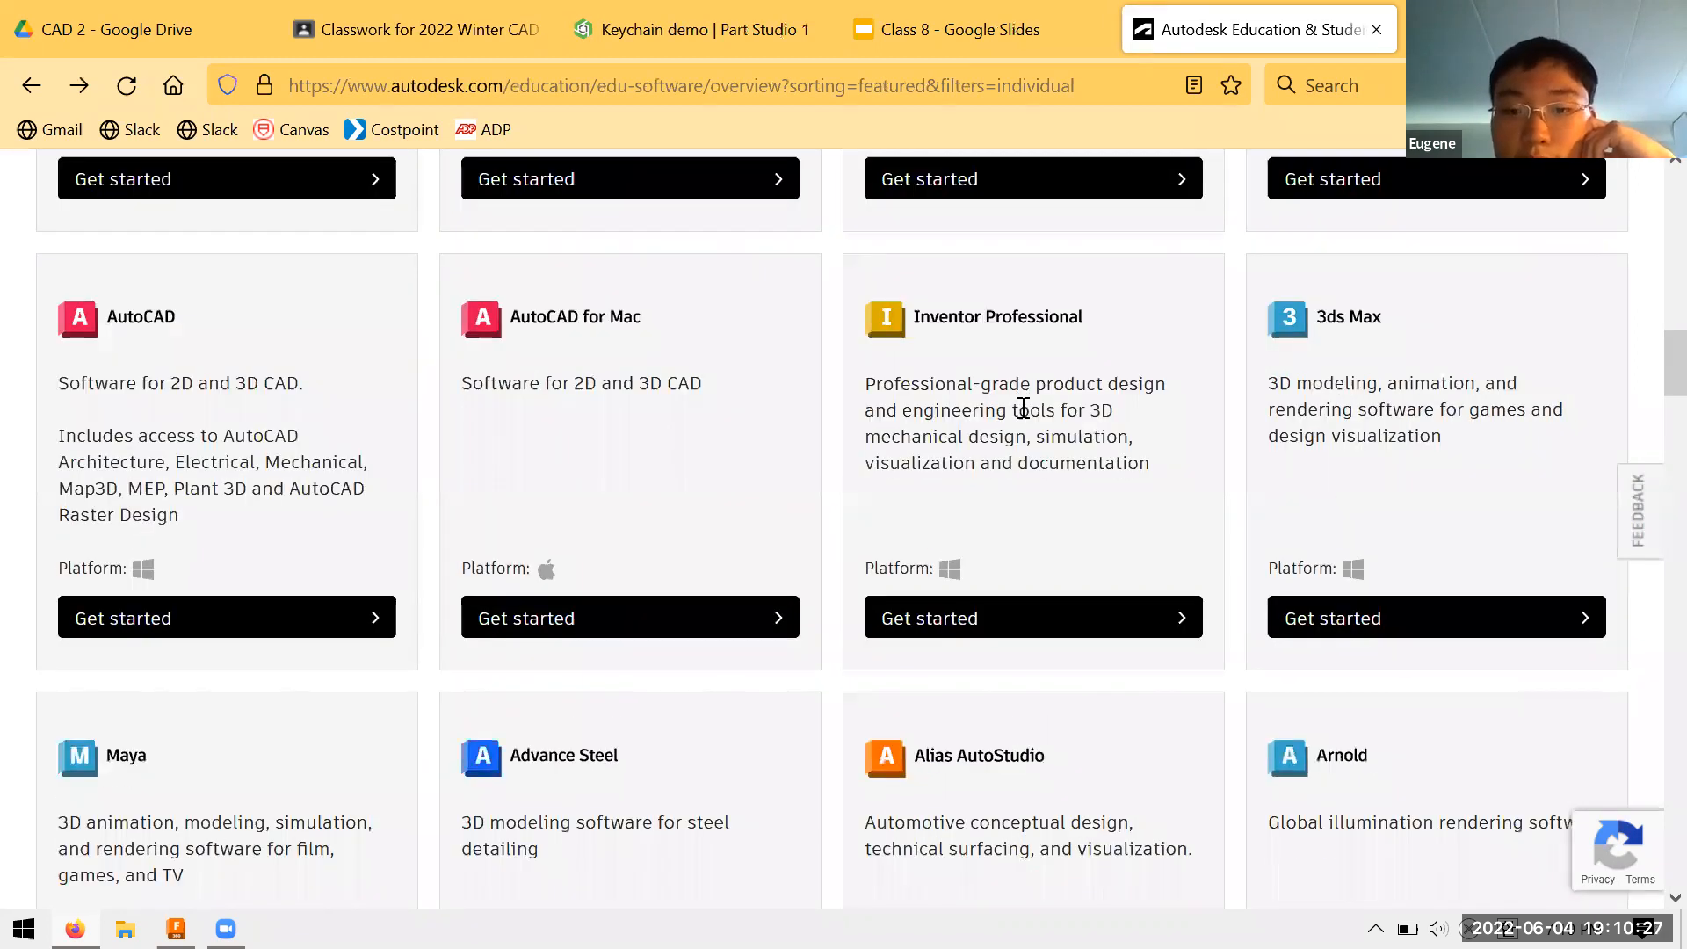
scroll(1024, 409, "down", 4)
scroll(1013, 417, "down", 1)
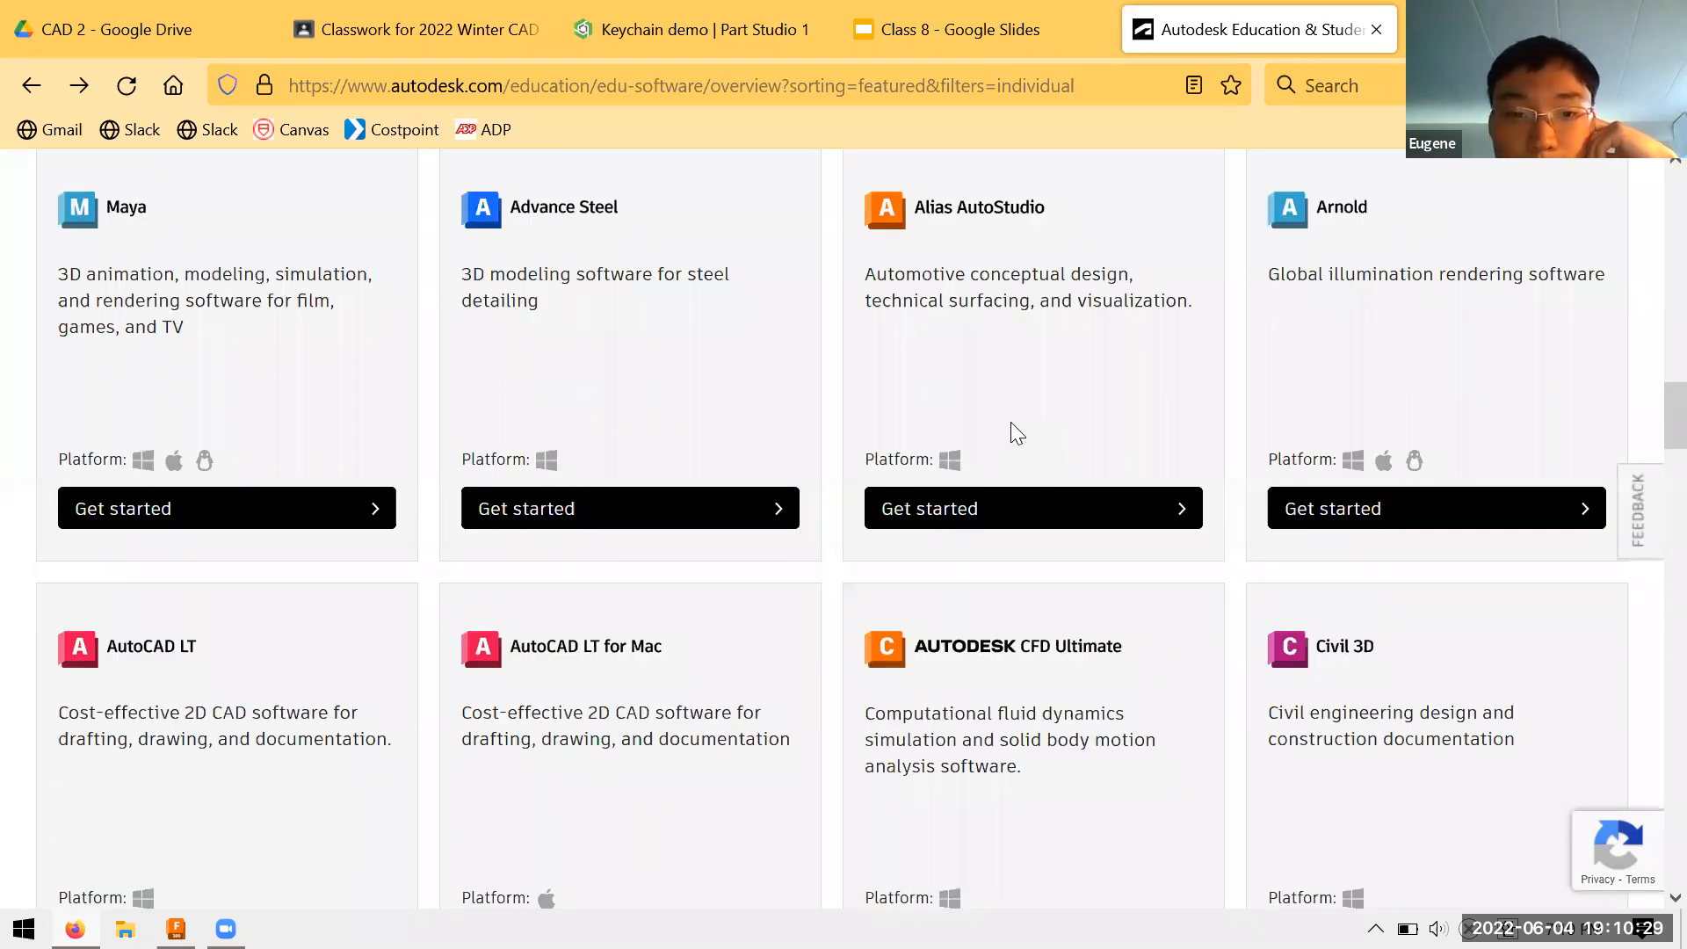
scroll(1017, 433, "up", 10)
scroll(525, 508, "up", 1)
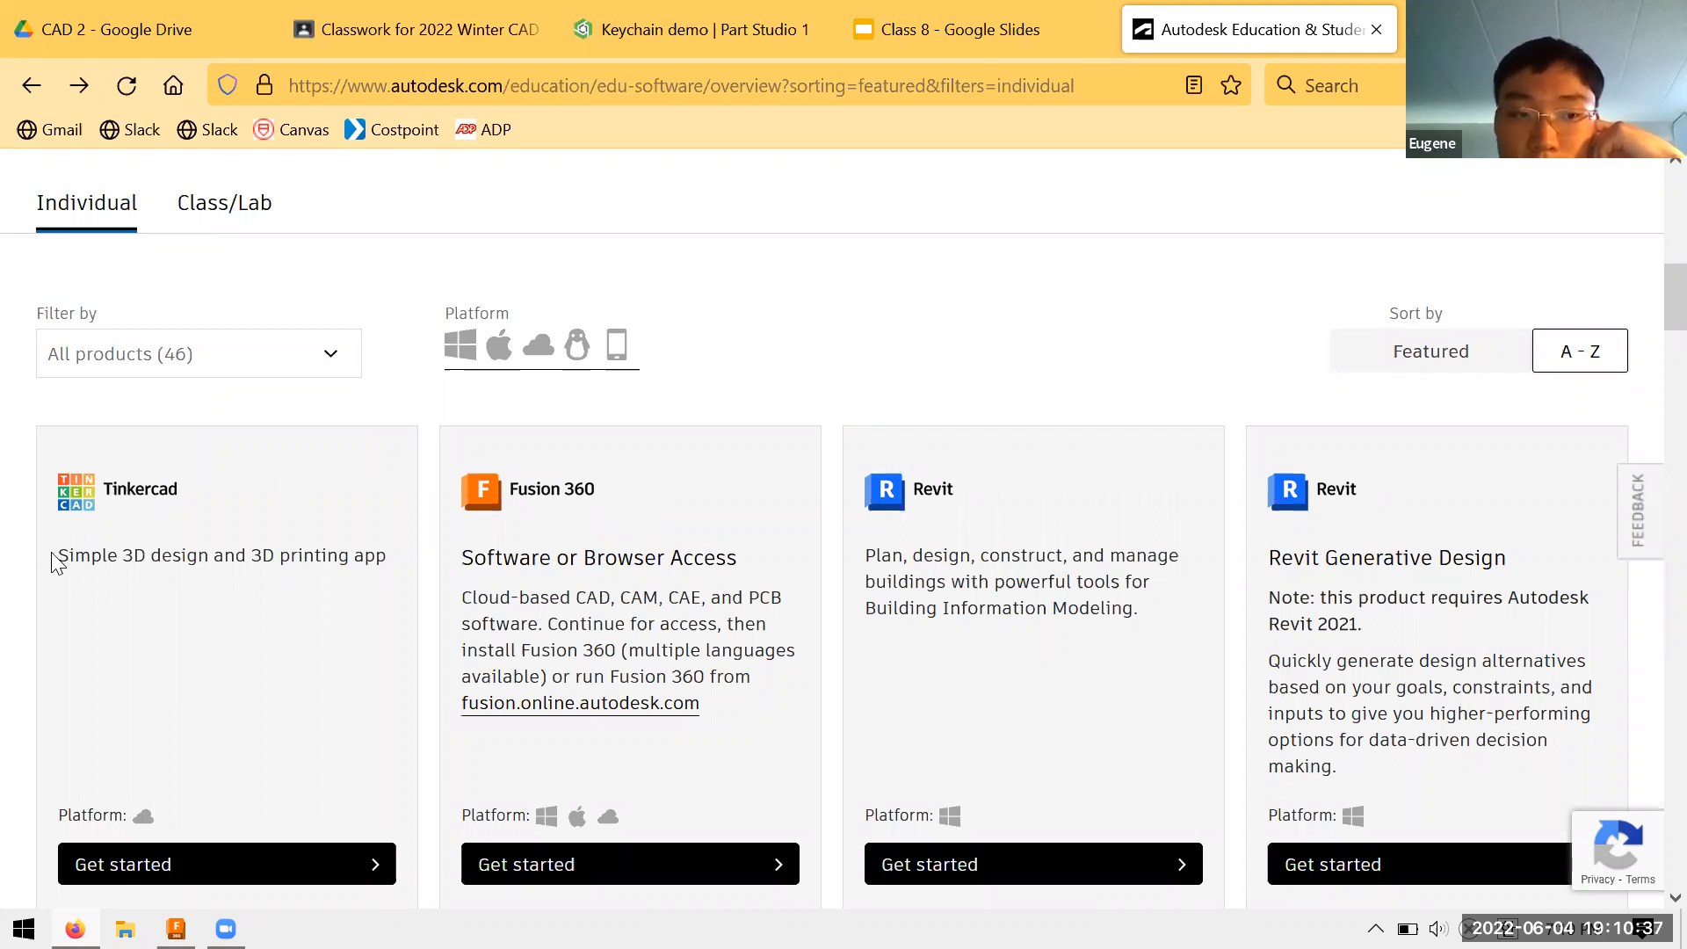
left_click_drag(58, 555, 343, 582)
left_click(98, 560)
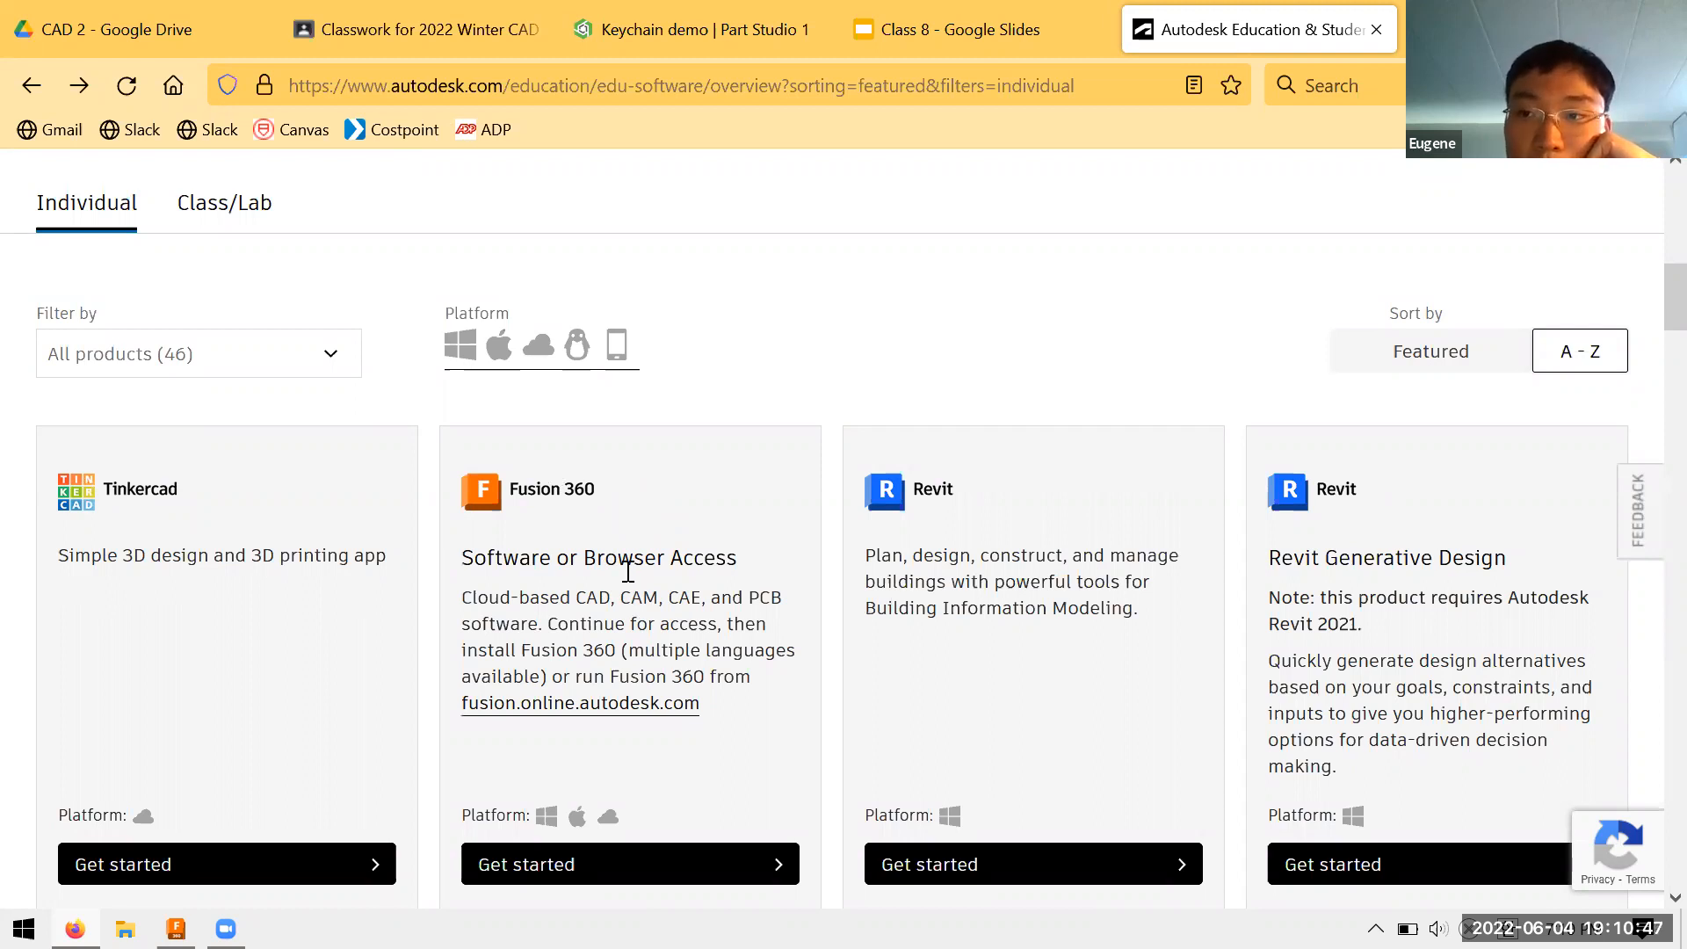
scroll(649, 563, "up", 10)
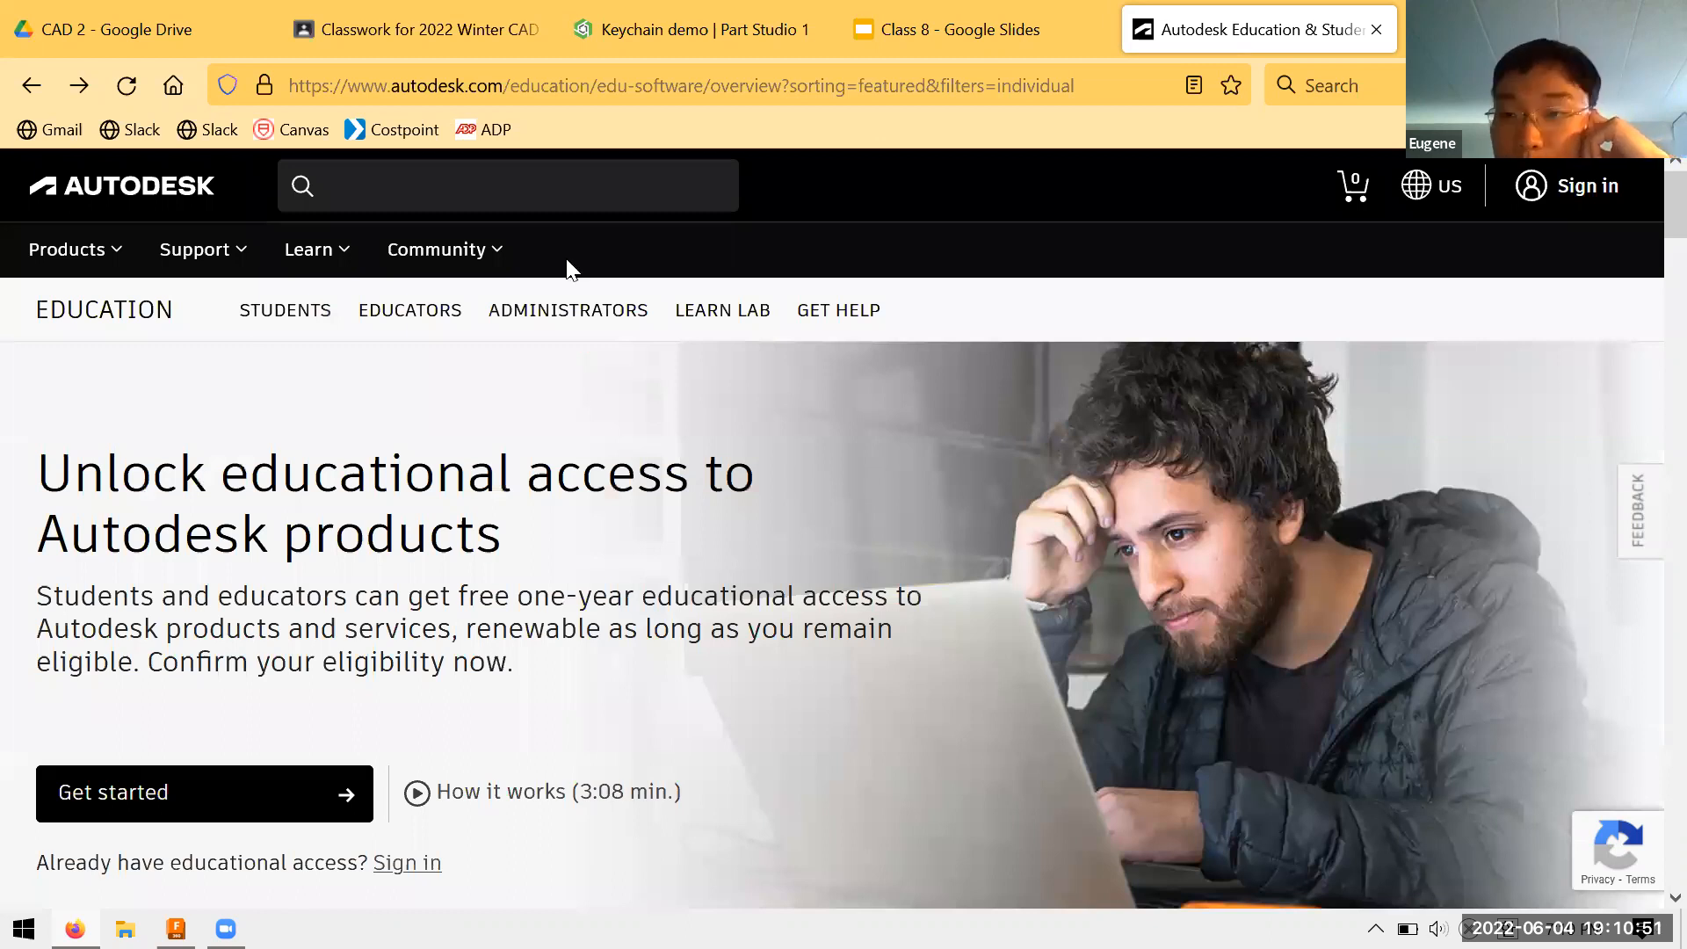
scroll(638, 396, "down", 10)
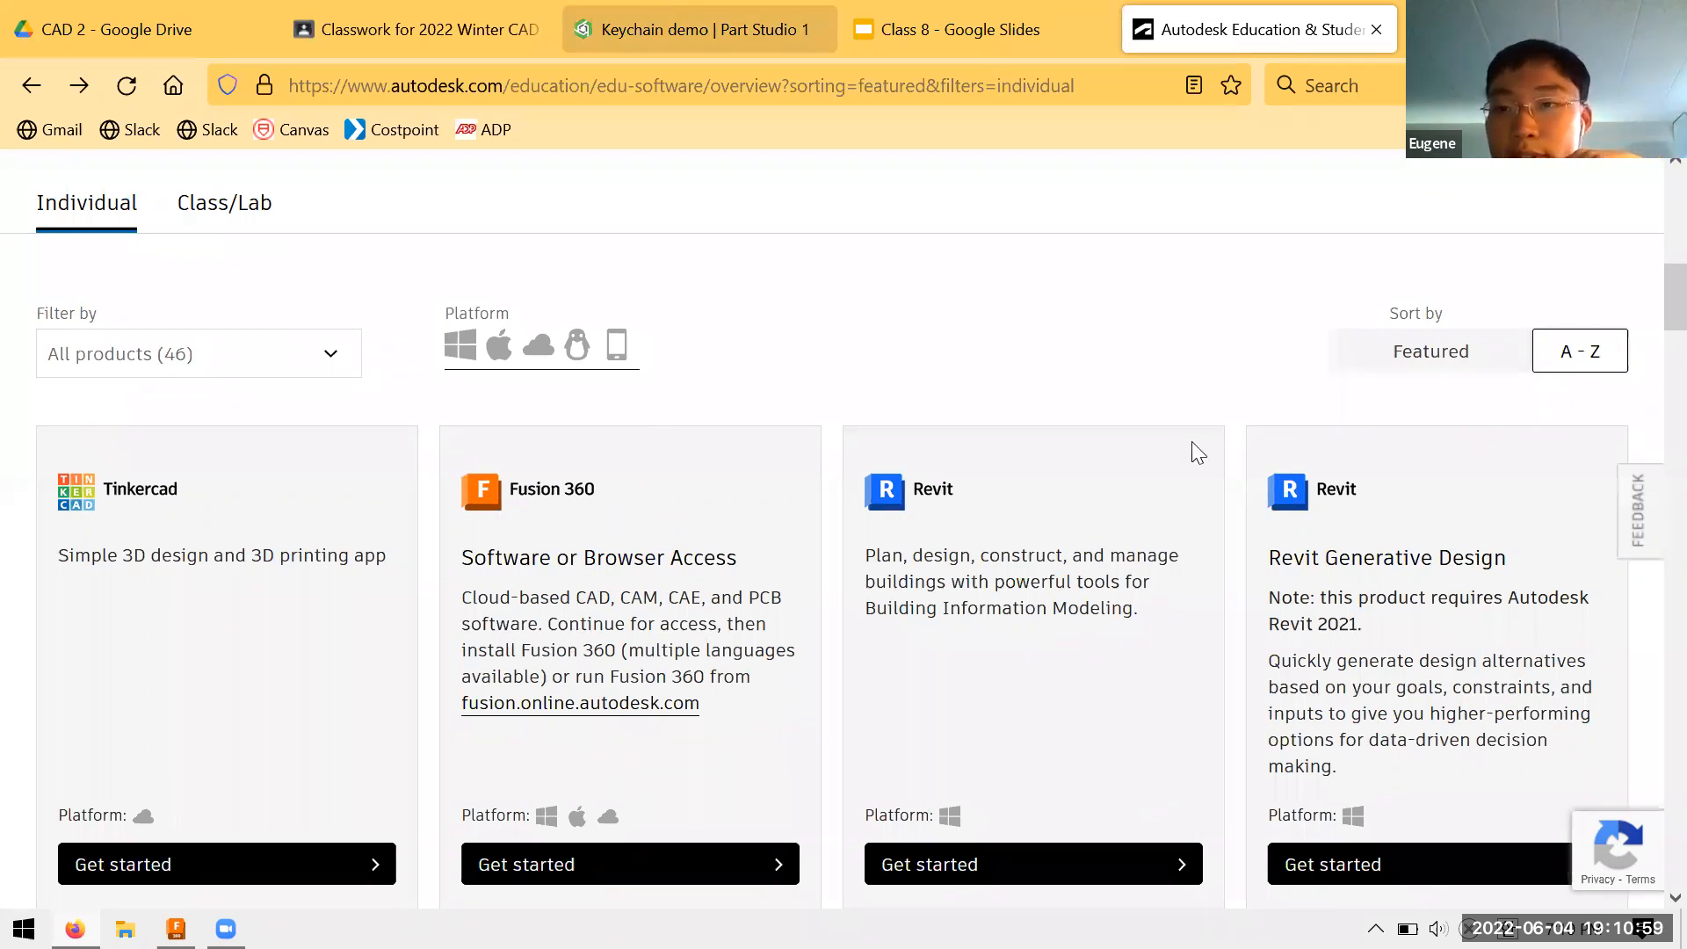
Switch to the Onshape Keychain demo and examine the extruded cat part, ending in a nearly top-down view
key("ctrl+Tab")
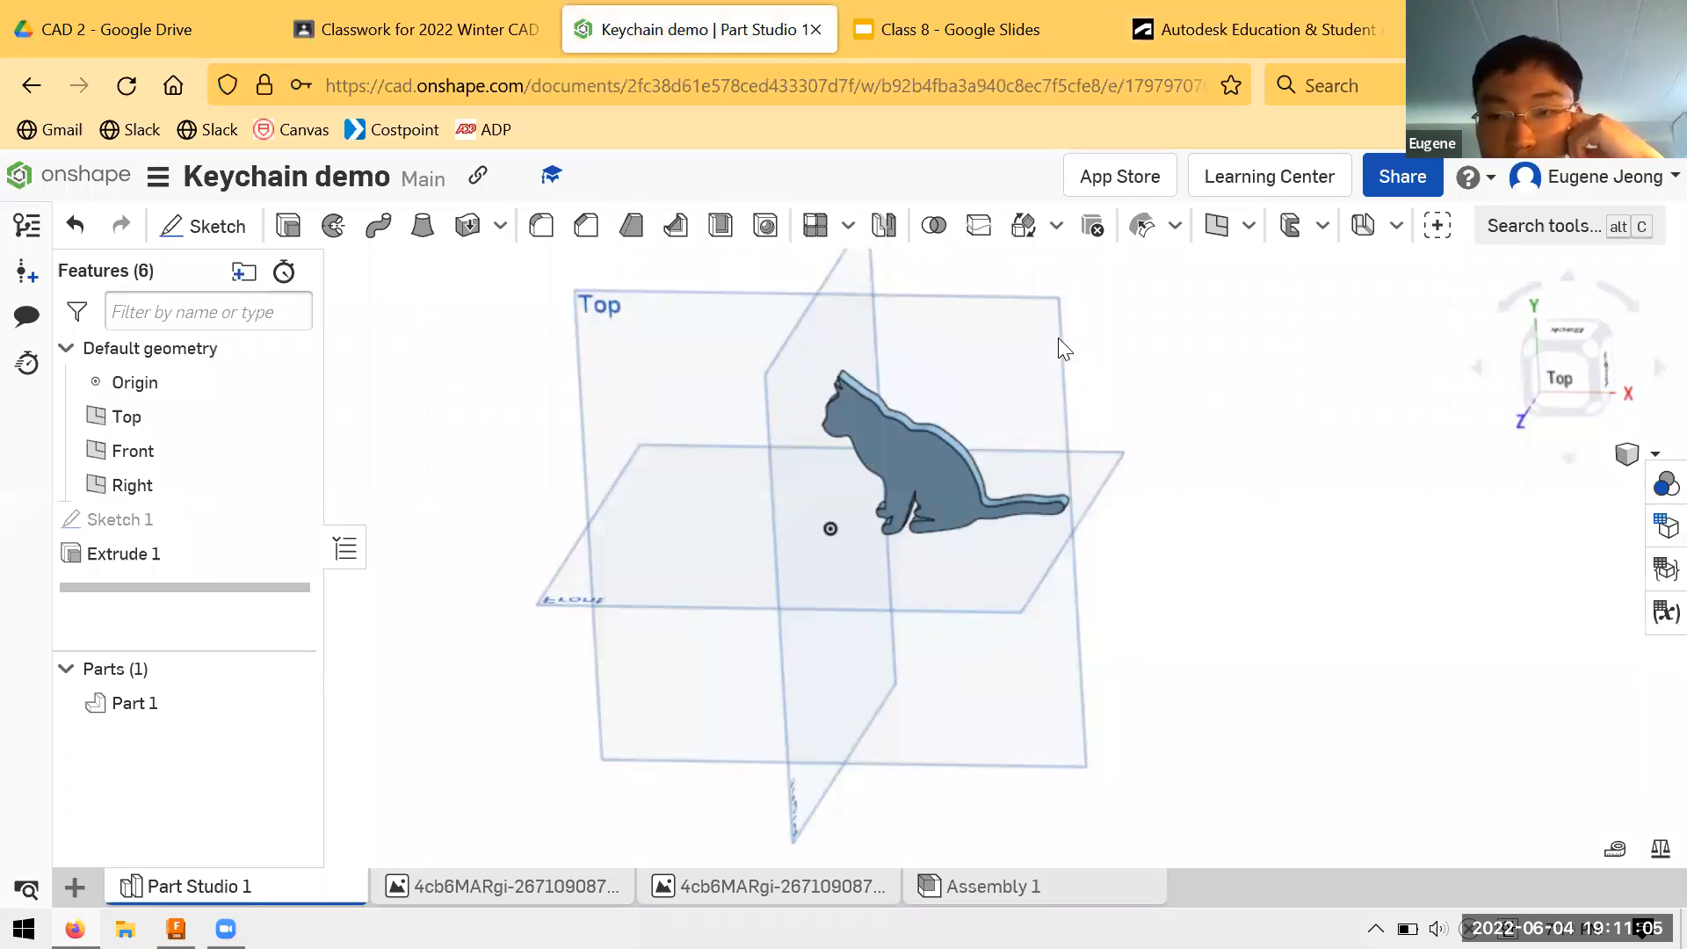
scroll(1026, 392, "up", 3)
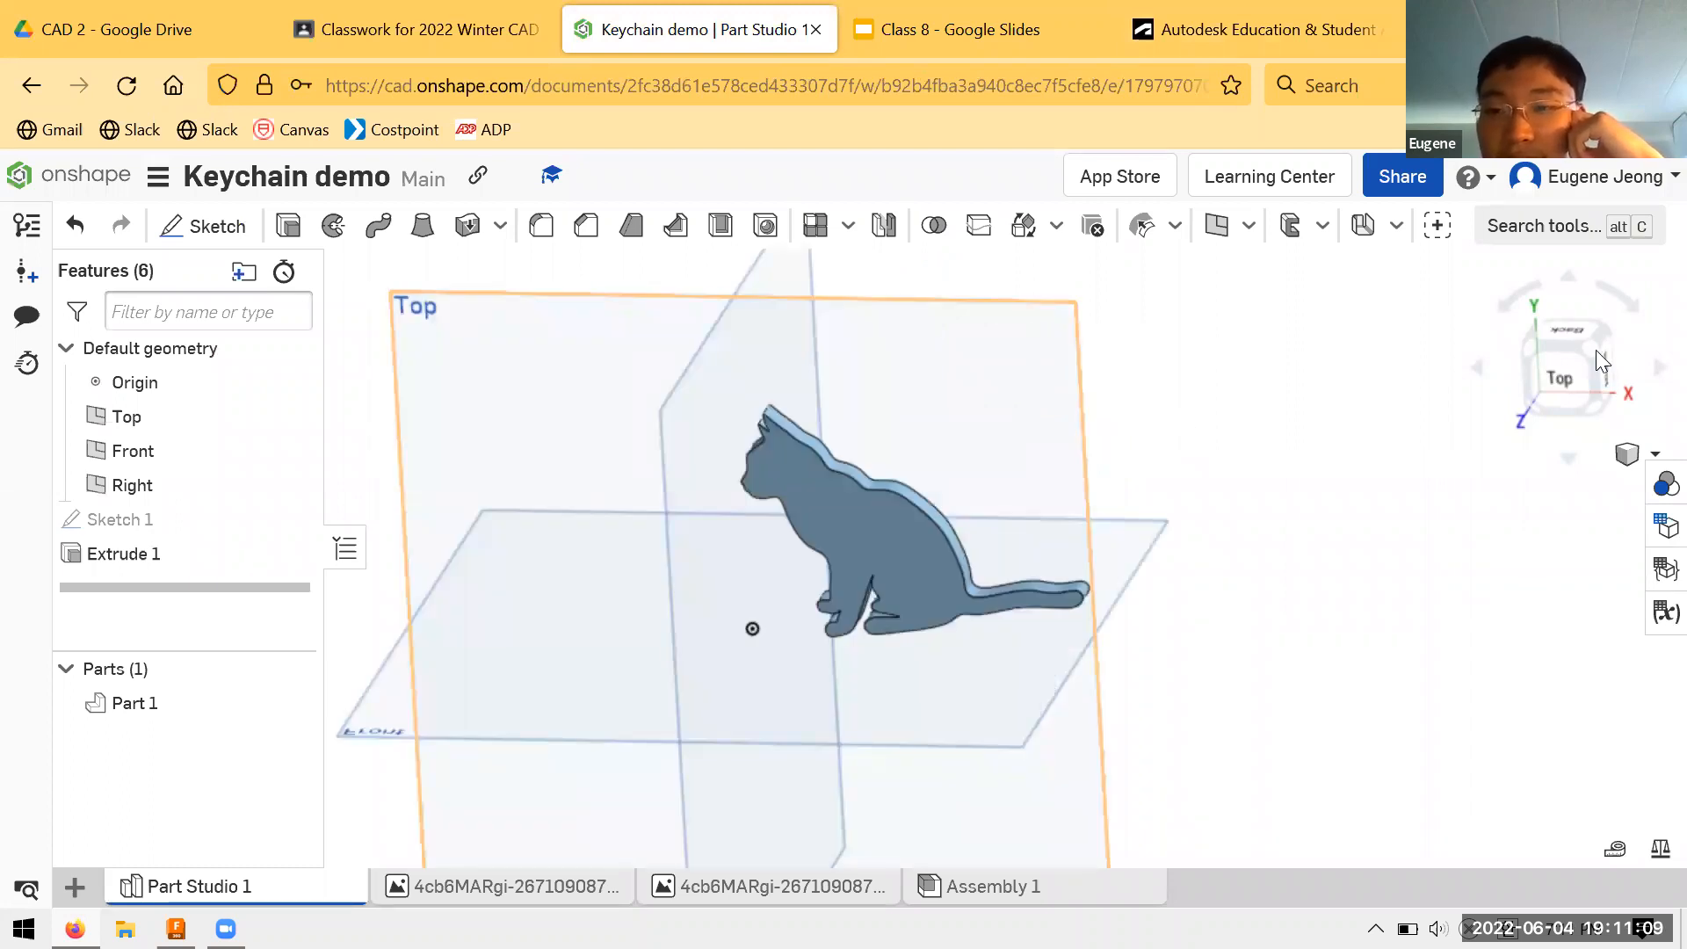
scroll(925, 320, "down", 3)
right_click_drag(925, 320, 773, 366)
right_click_drag(745, 454, 796, 397)
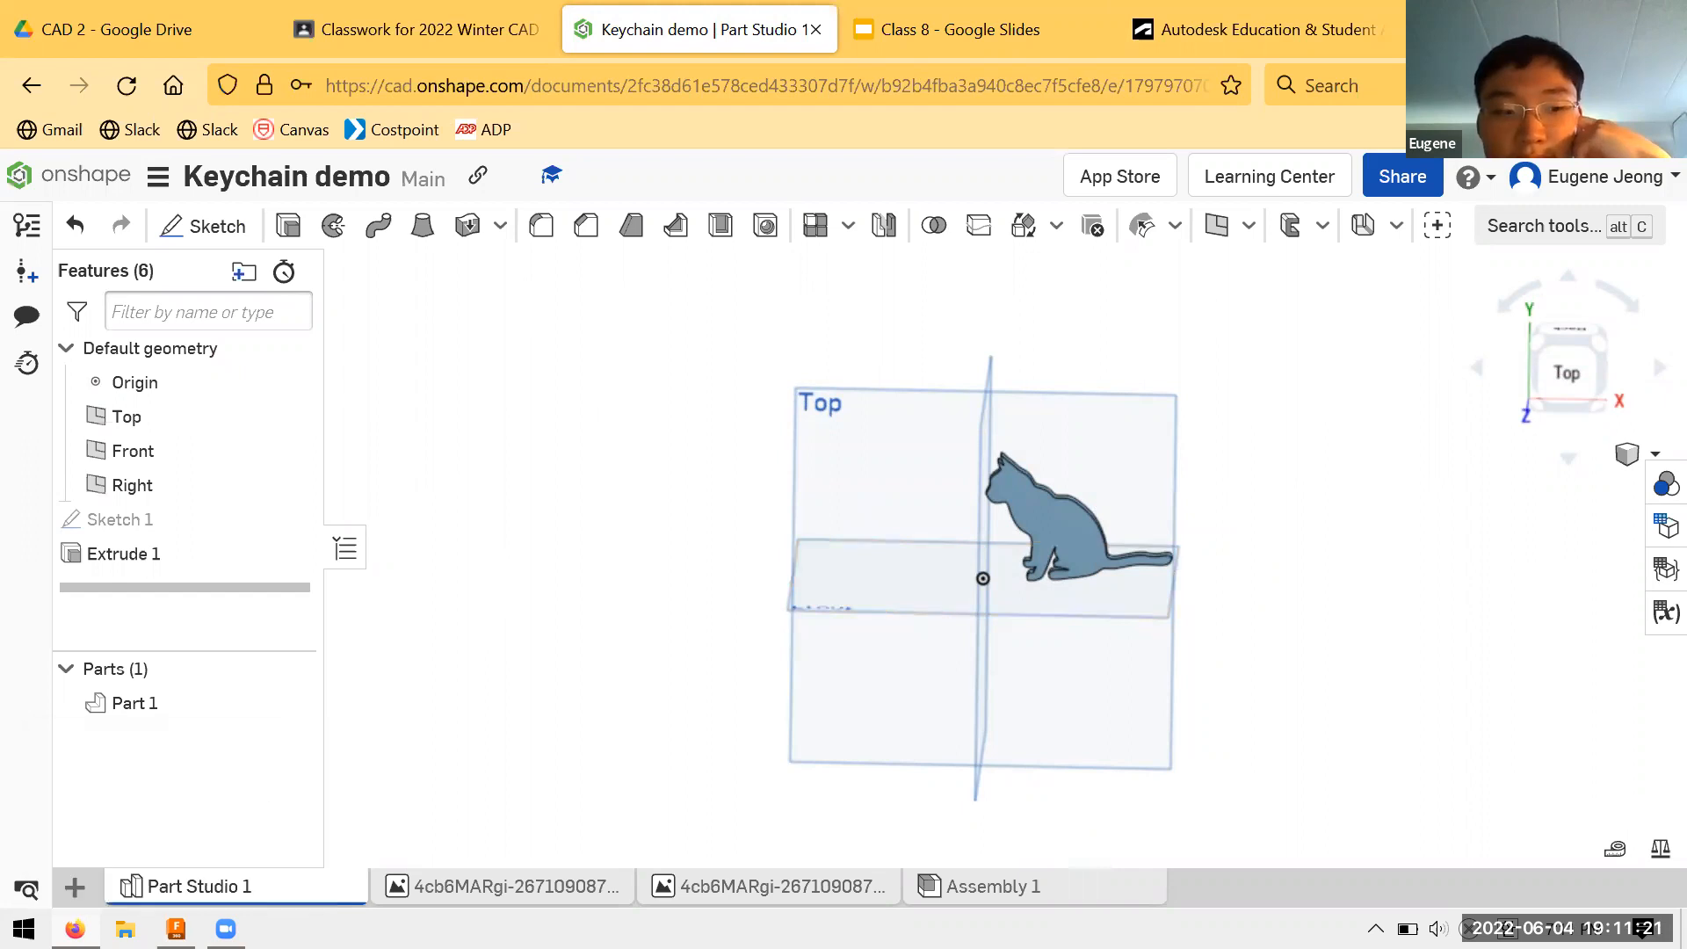
Switch to Fusion 360, create a new empty design, and try orbiting its view
mouse_move(176, 929)
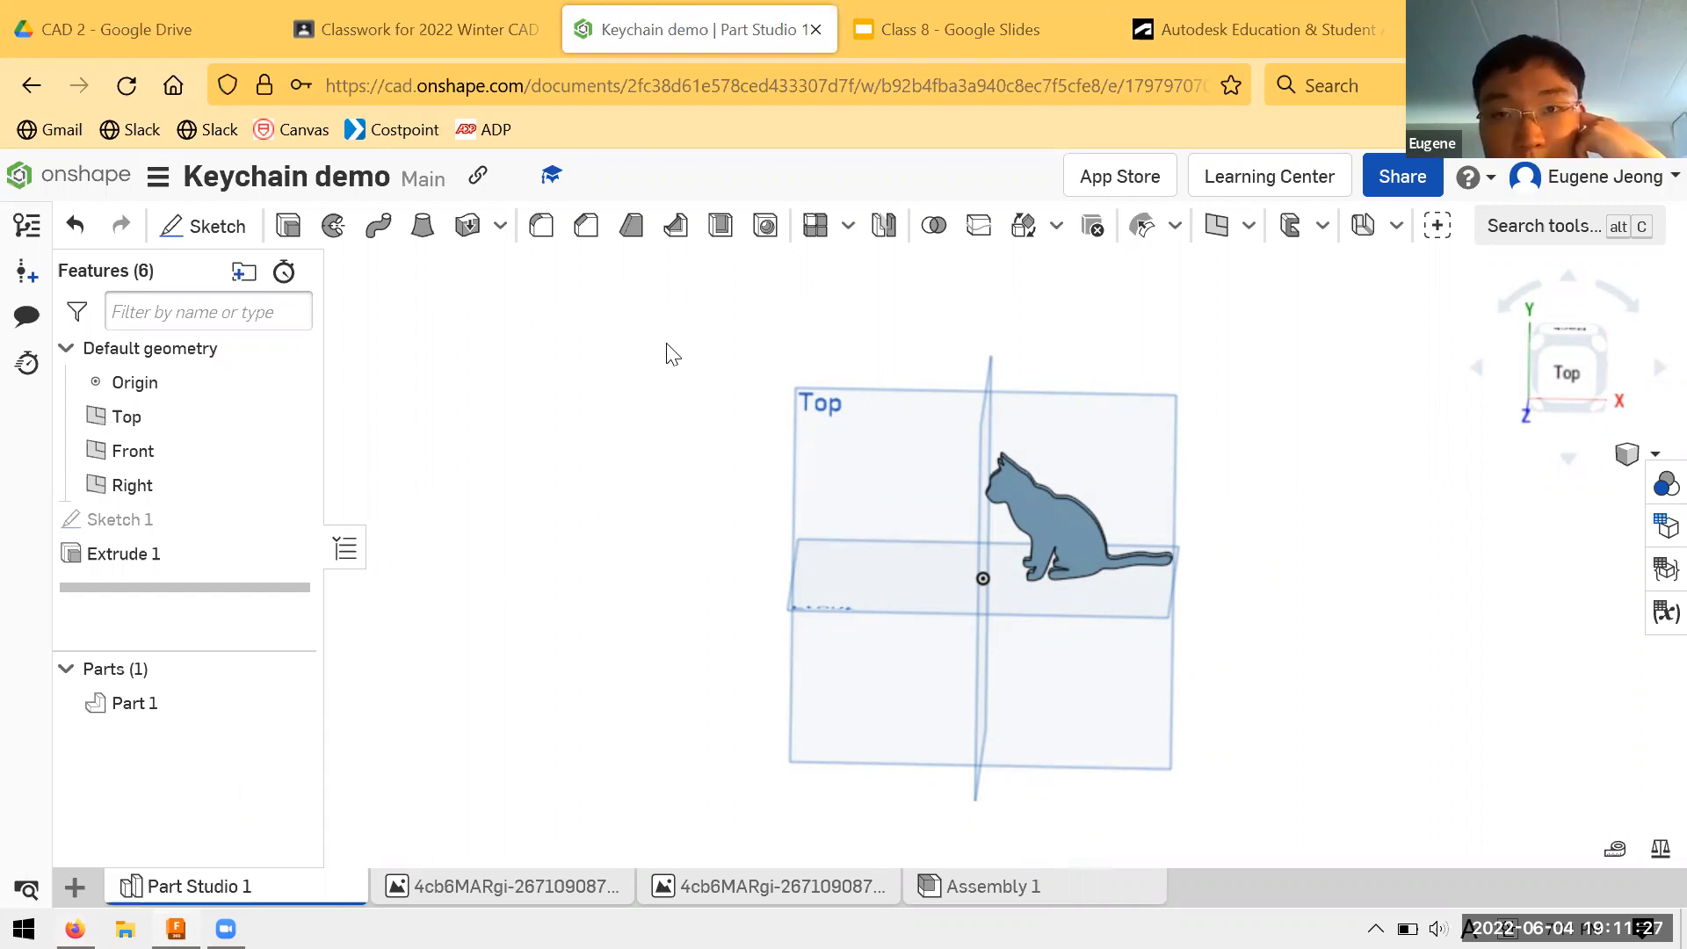
key("alt+Tab")
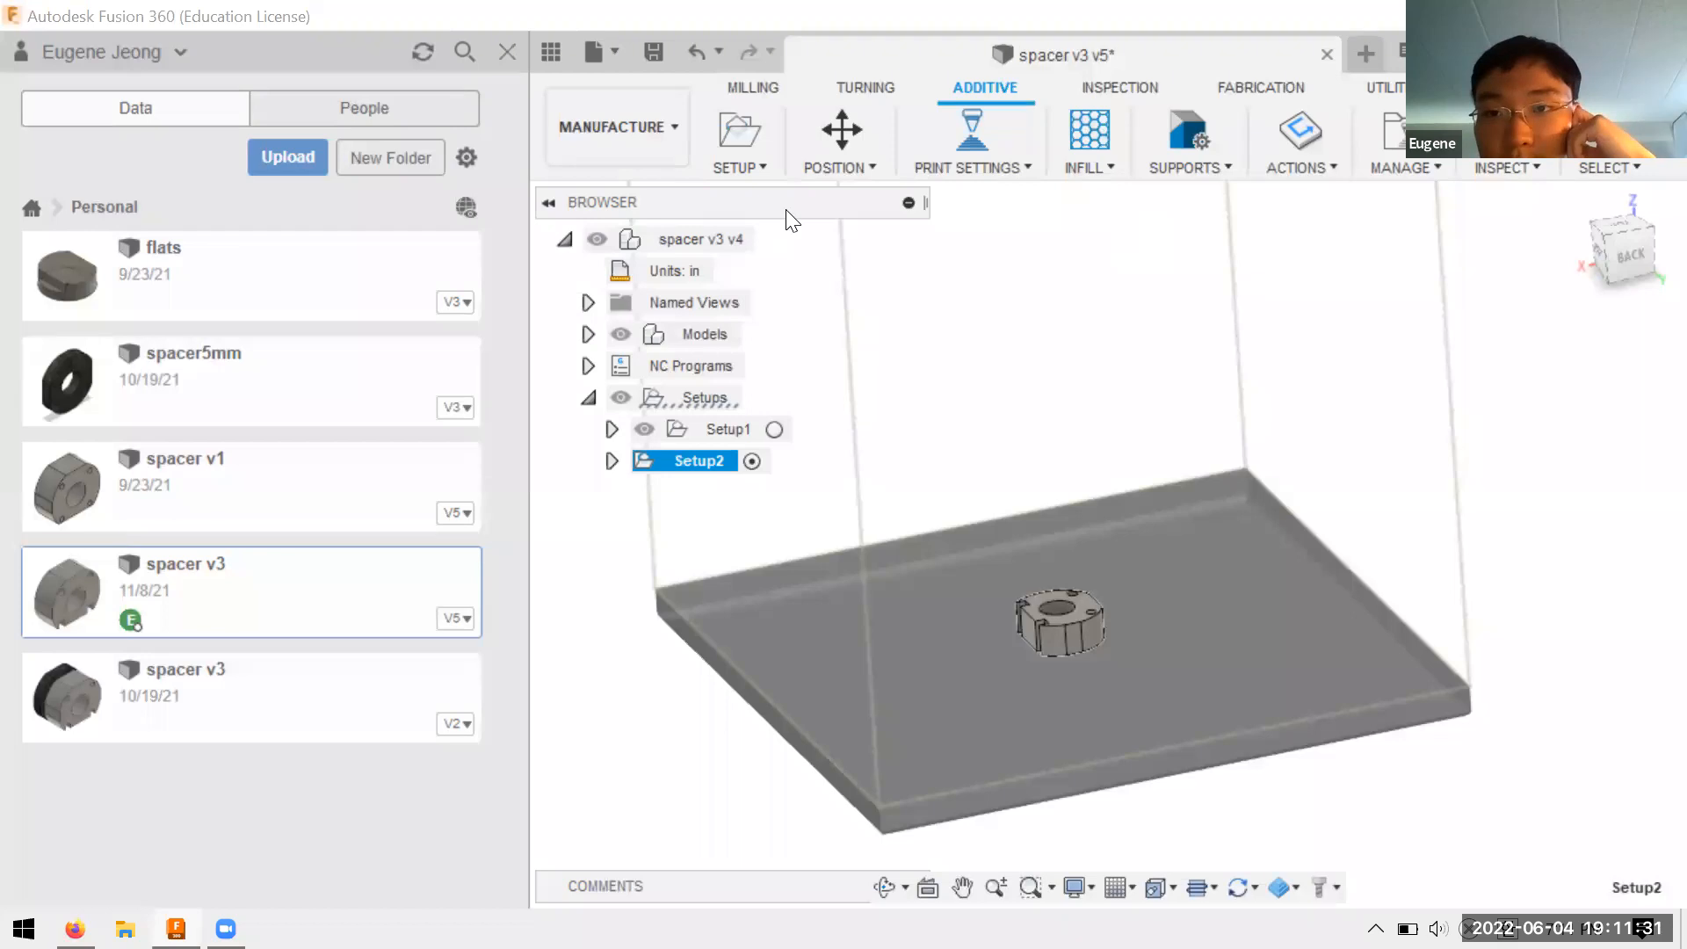
left_click(1365, 53)
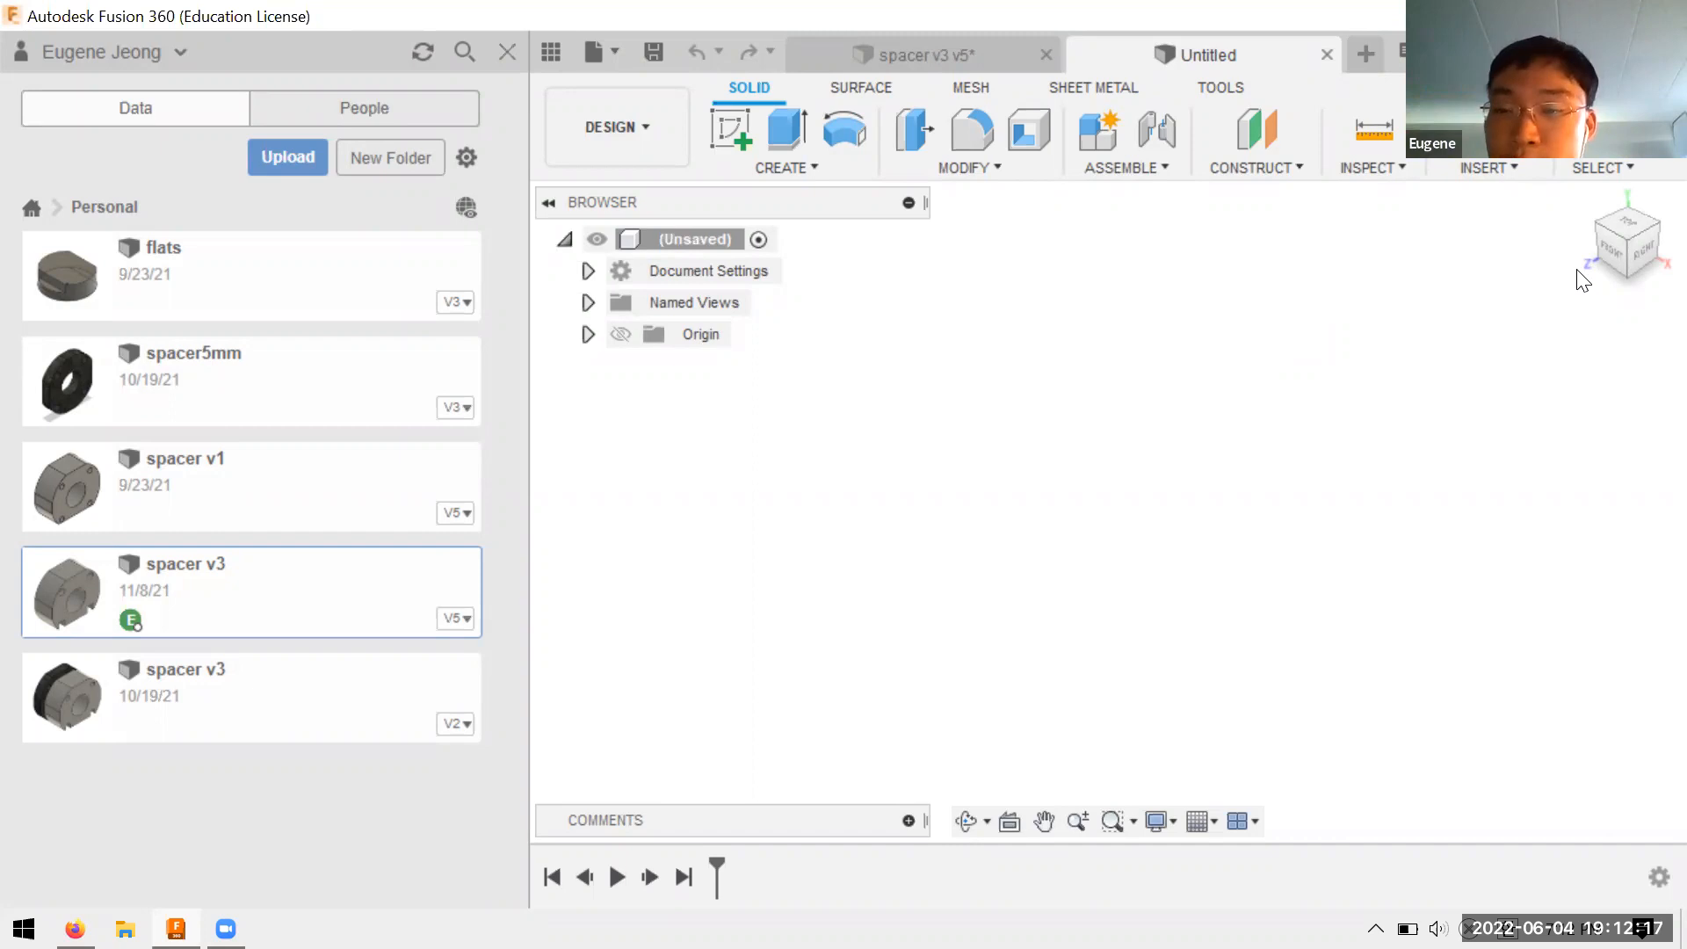
mouse_move(1582, 280)
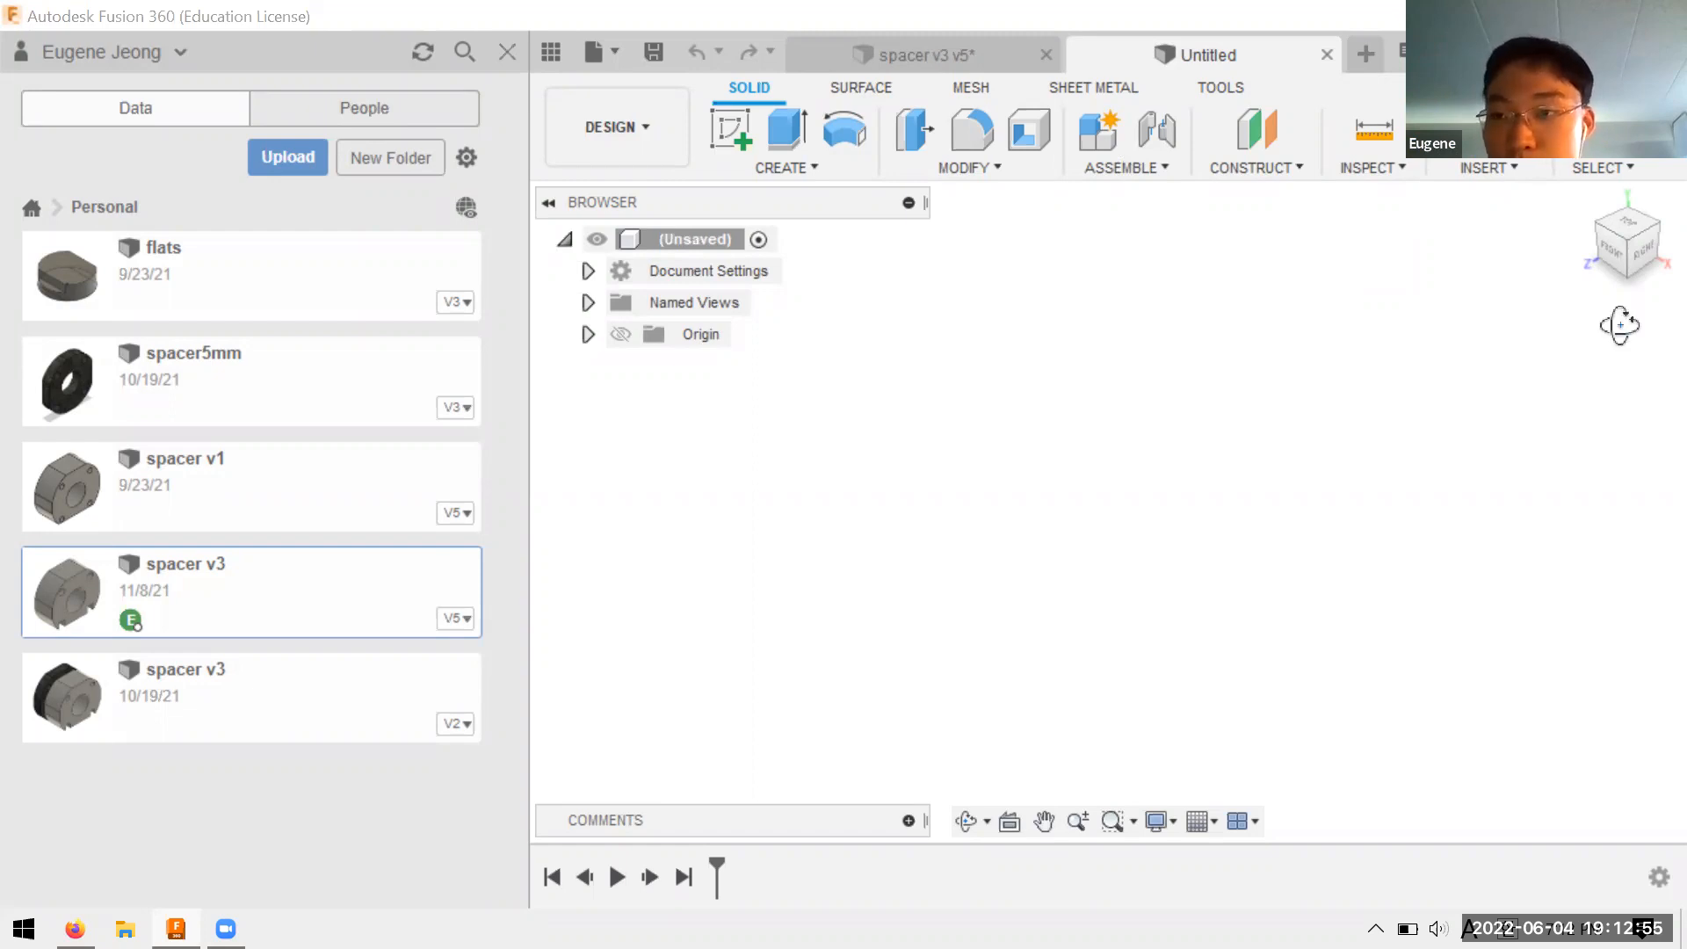
middle_click_drag(1619, 350, 1632, 296, "shift")
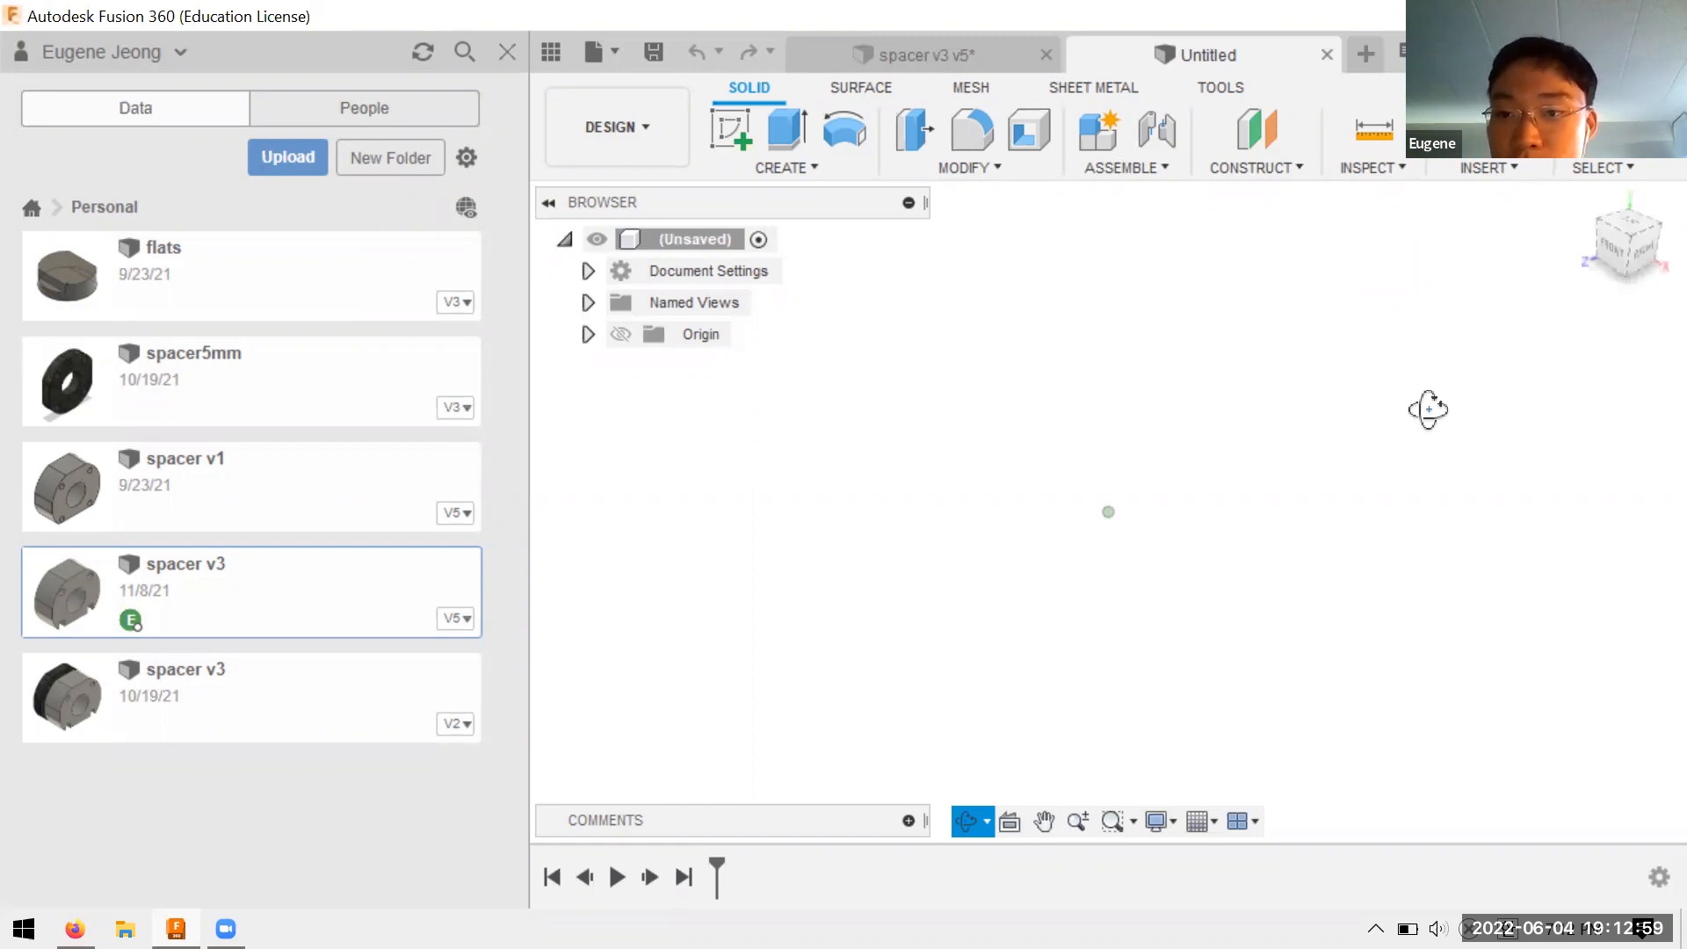
middle_click_drag(1430, 409, 1428, 411, "shift")
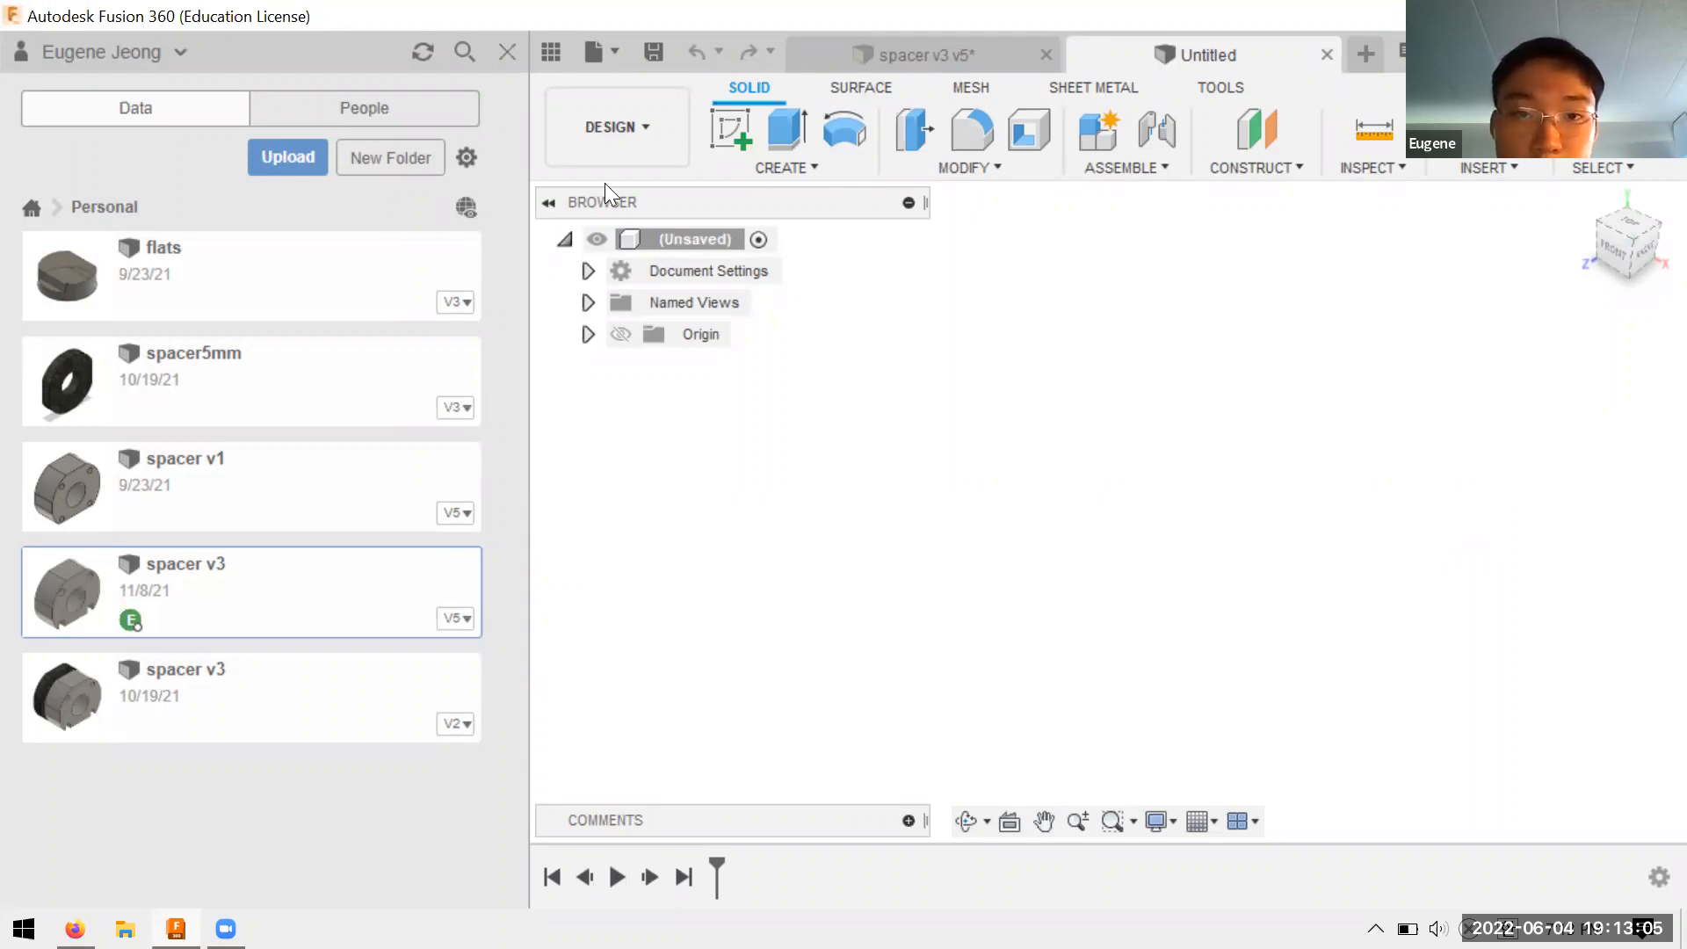
Start a sketch on the horizontal origin plane and draw two connected lines, the first from the origin about 2.55 in long at 43 degrees
left_click(726, 135)
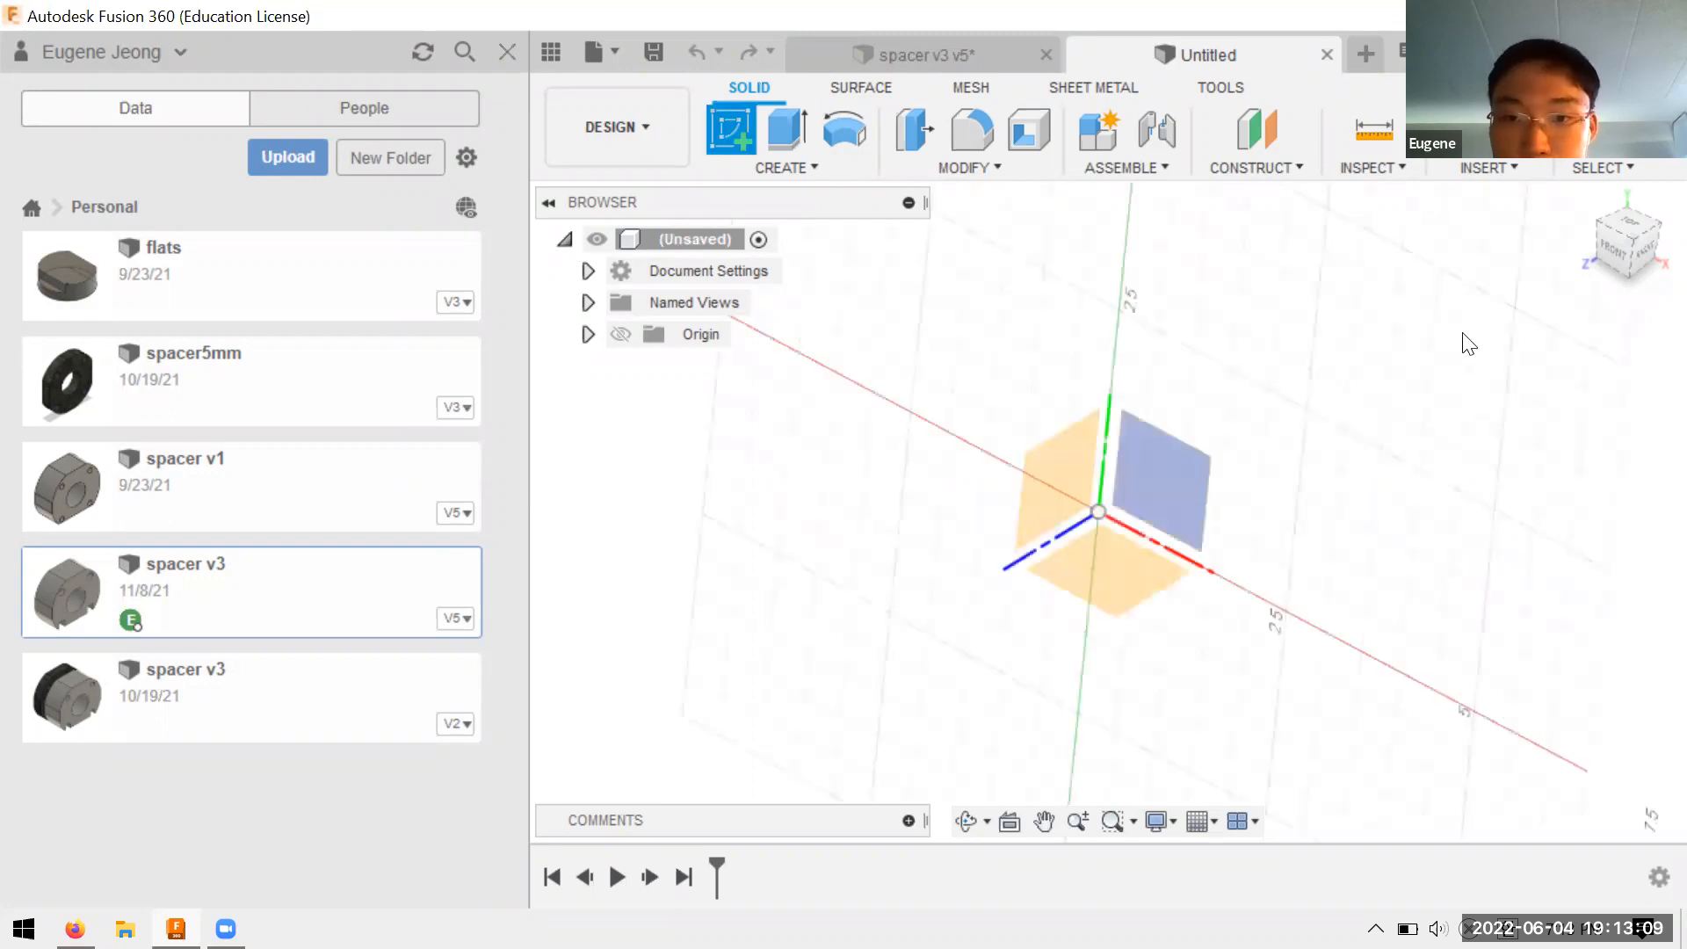
mouse_move(1340, 329)
middle_mouse_down("shift")
mouse_move(1384, 335)
mouse_move(1398, 369)
middle_mouse_up("shift")
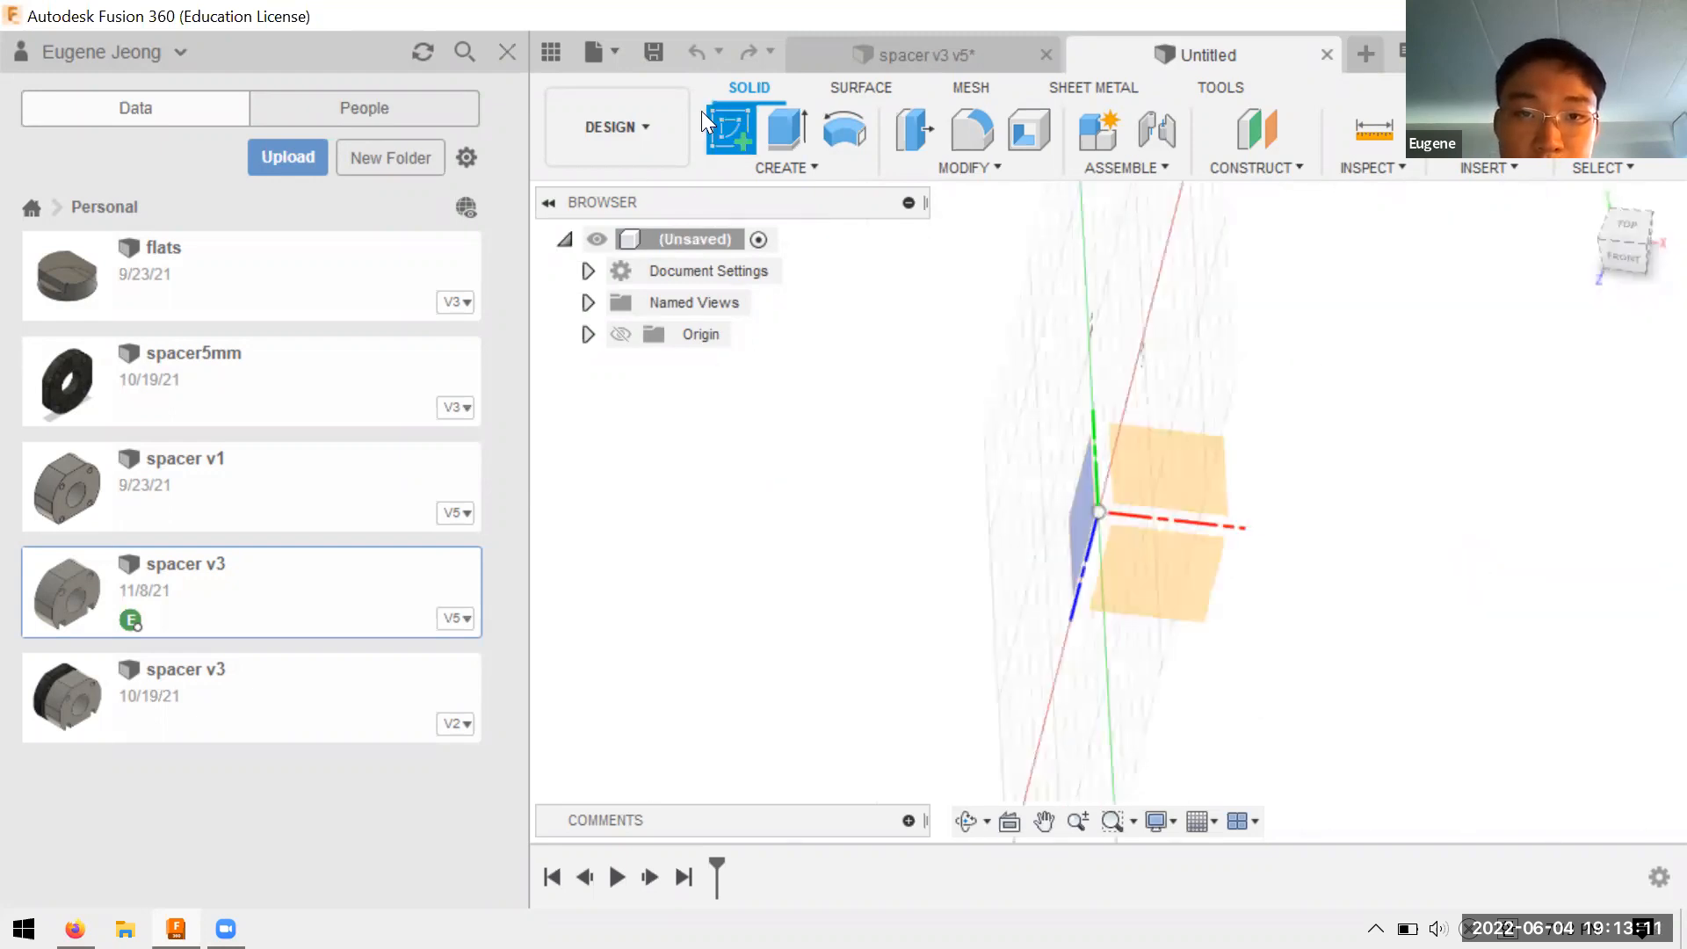
left_click(1209, 578)
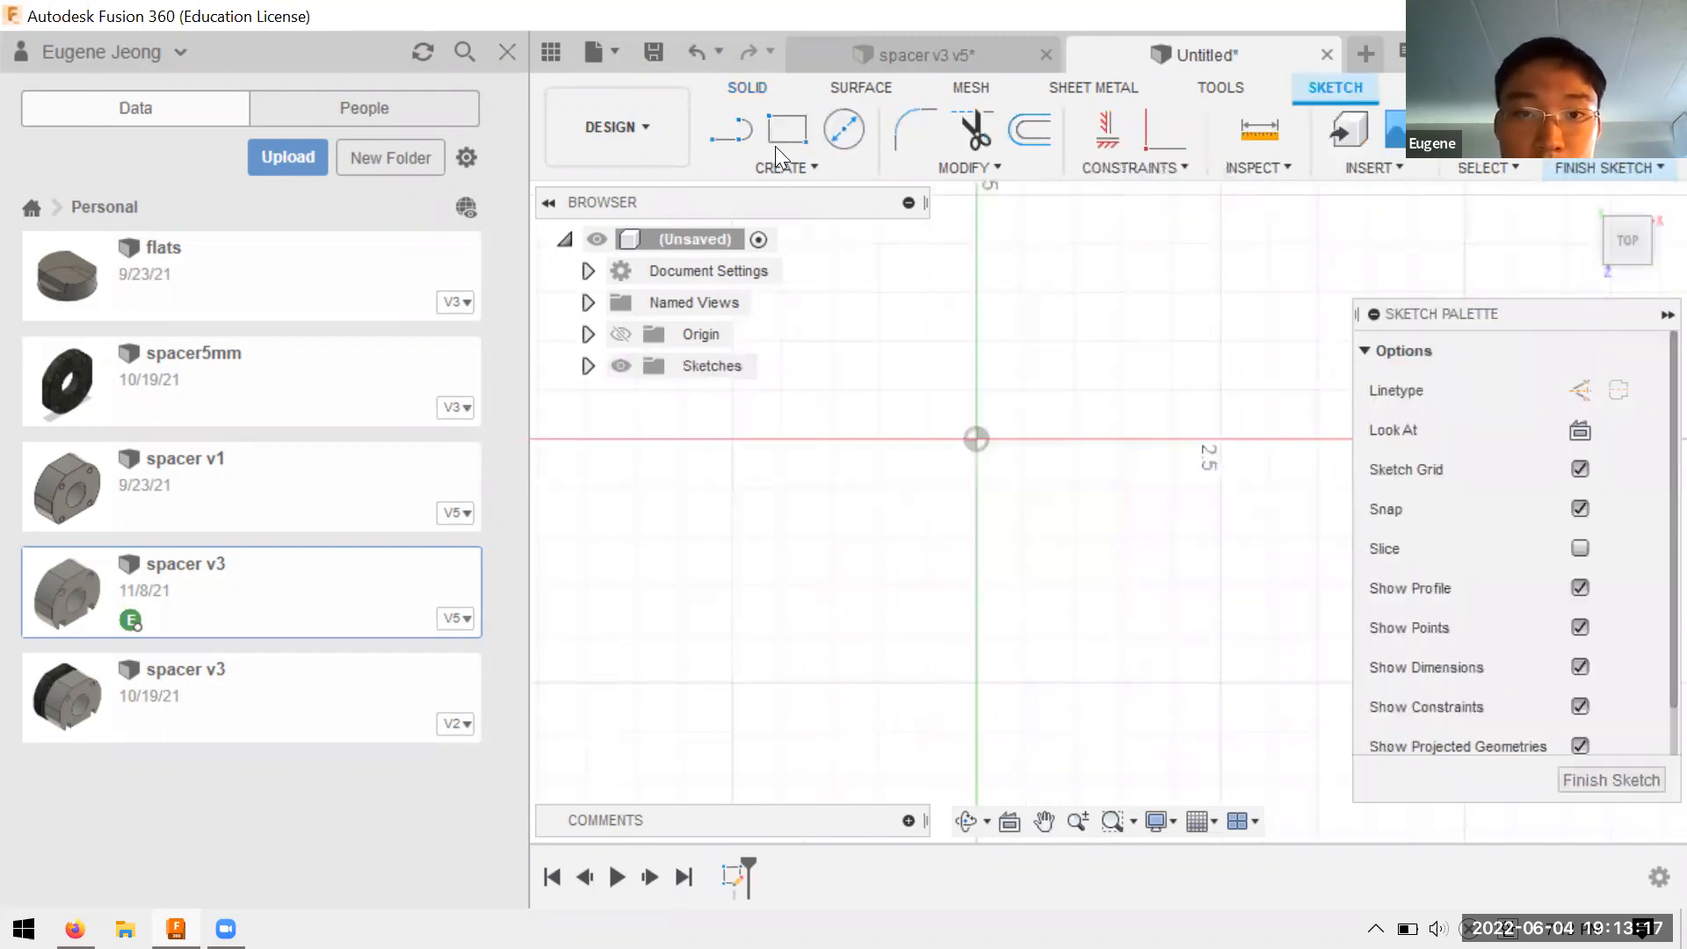
left_click(728, 130)
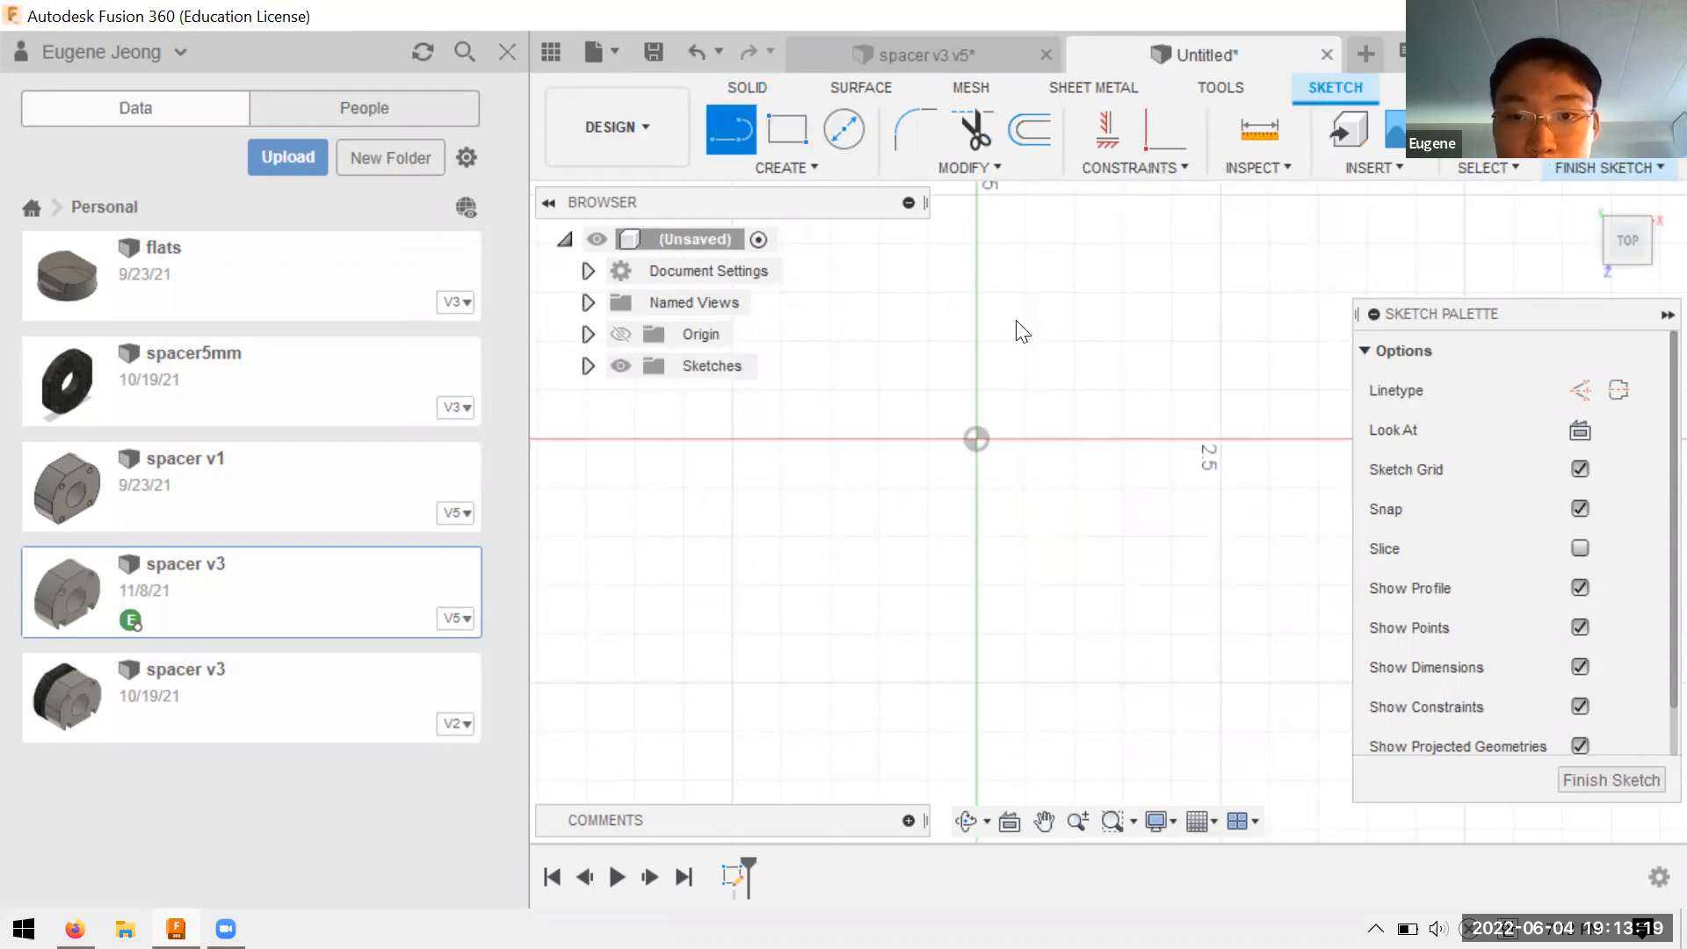
left_click(1158, 273)
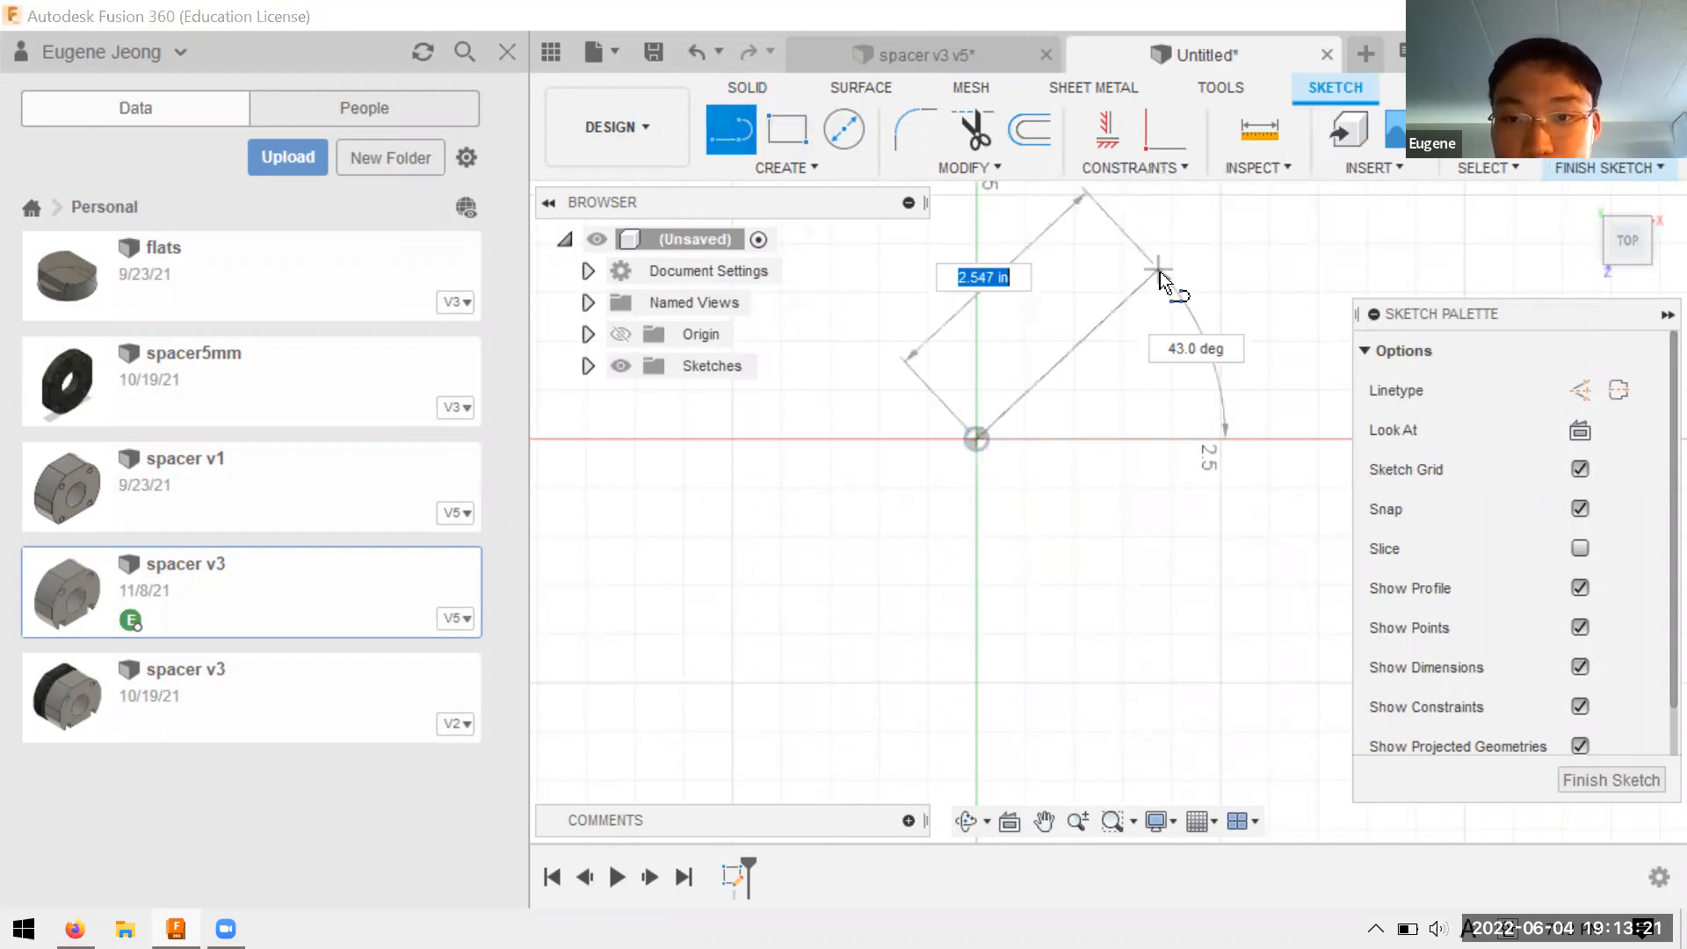
left_click(1307, 572)
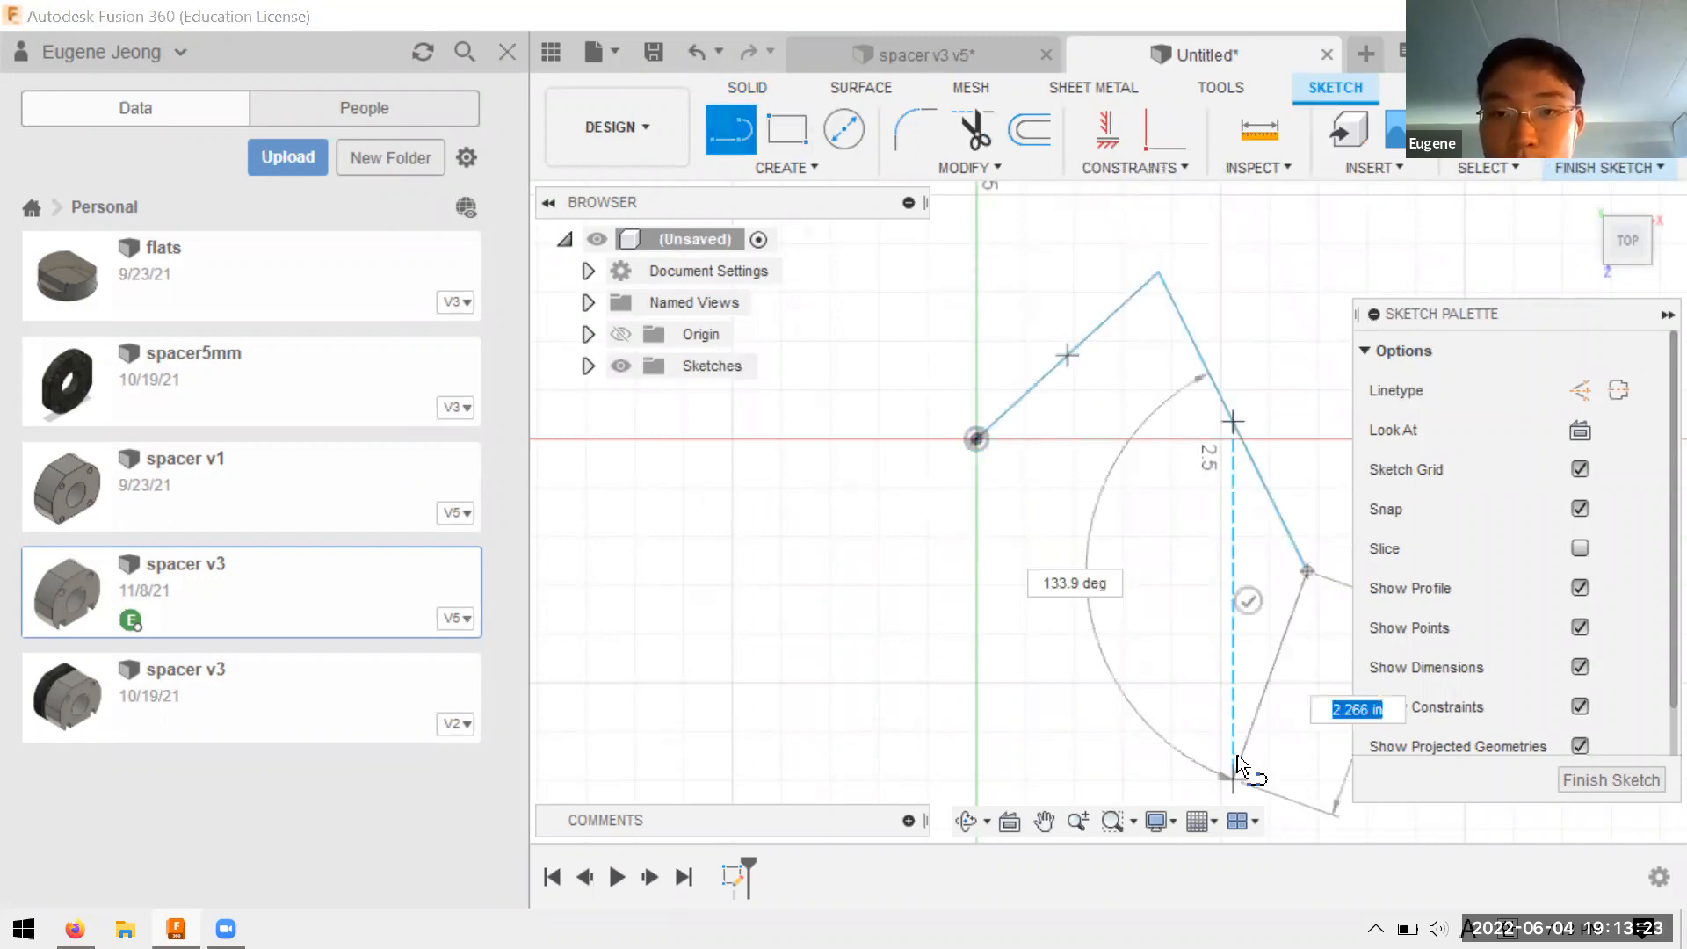
key("Escape")
Sketch a two-point rectangle below the origin and delete it
key("r")
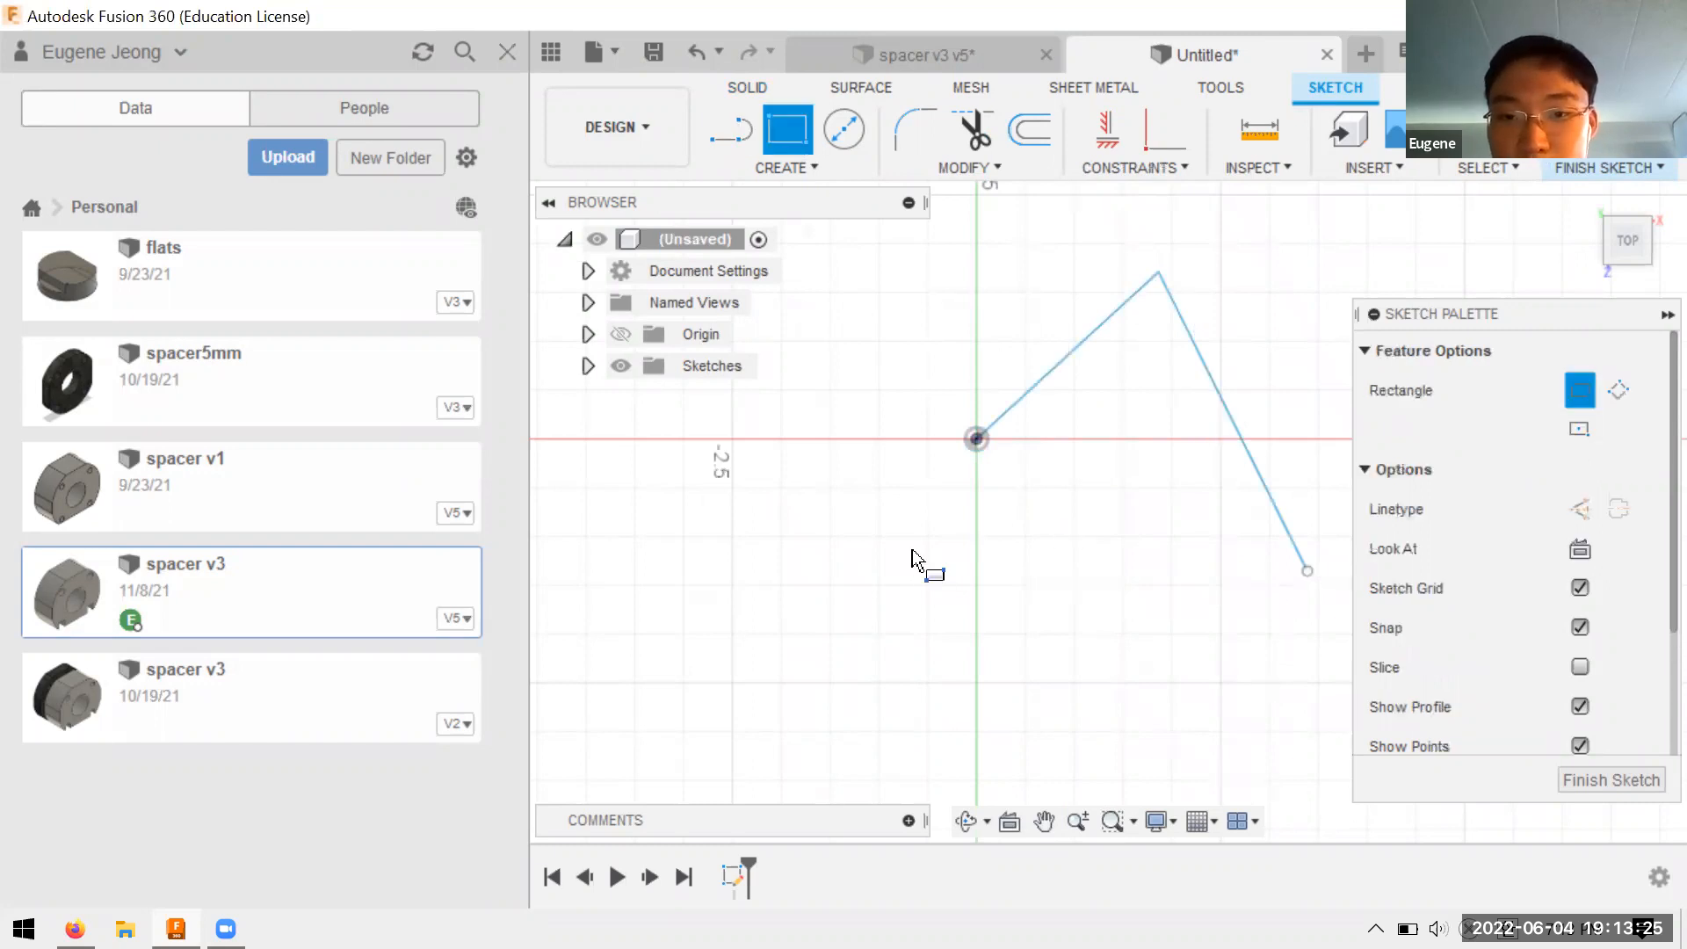
left_click(1172, 732)
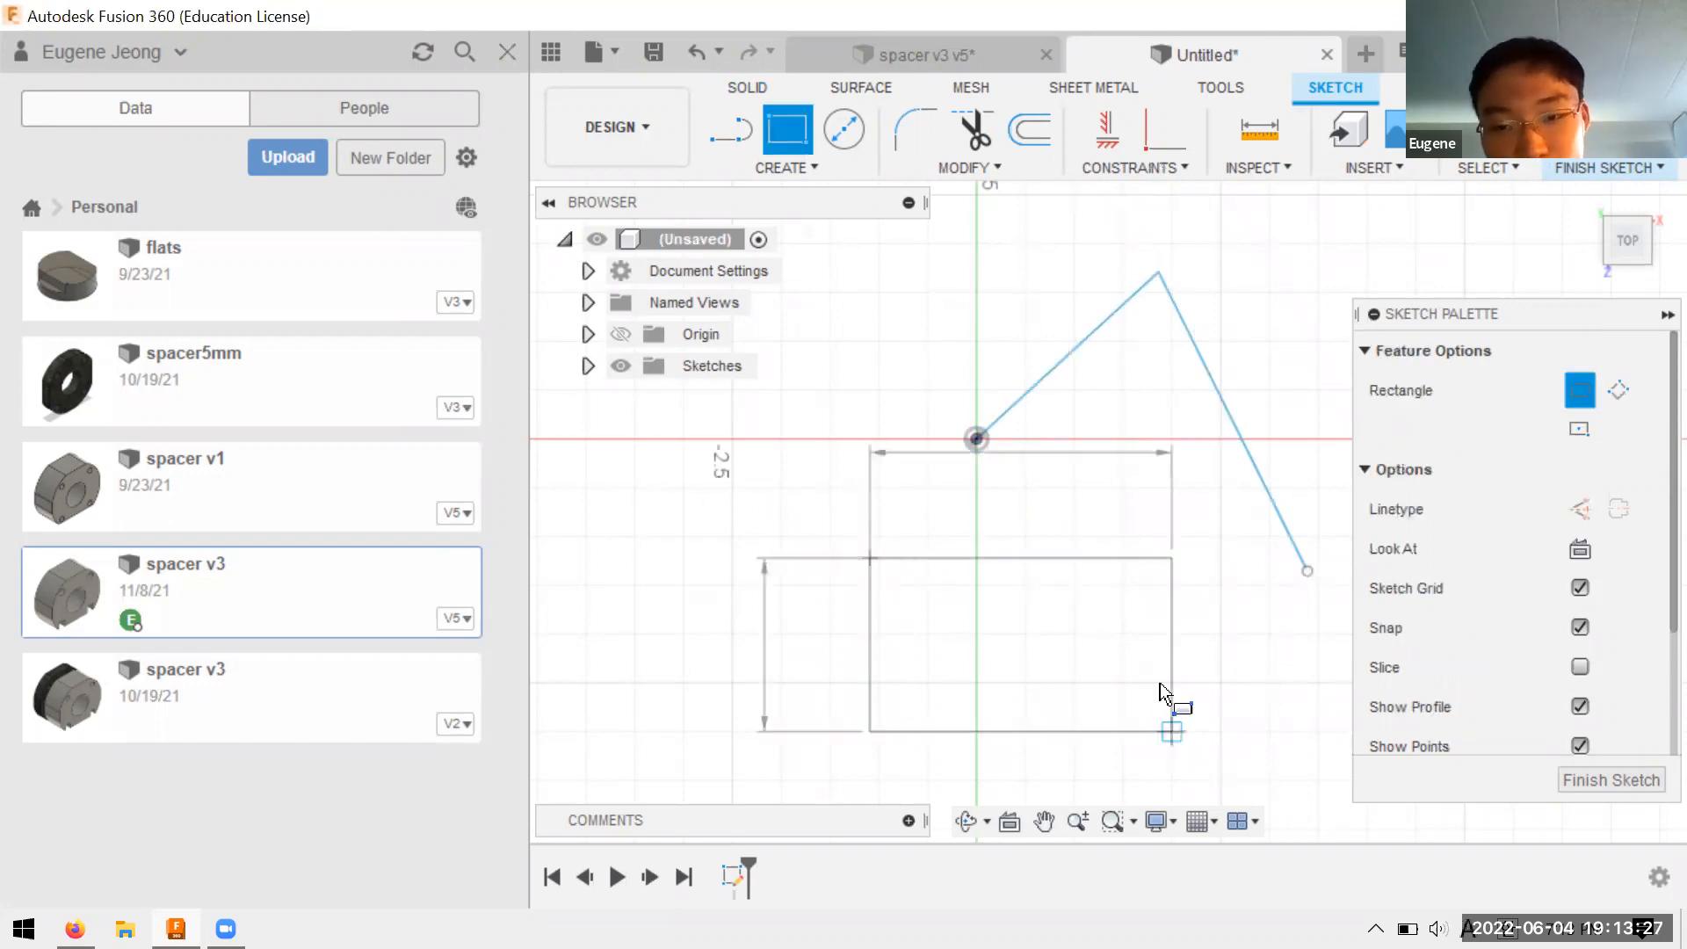
left_click_drag(820, 519, 1235, 822)
key("Delete")
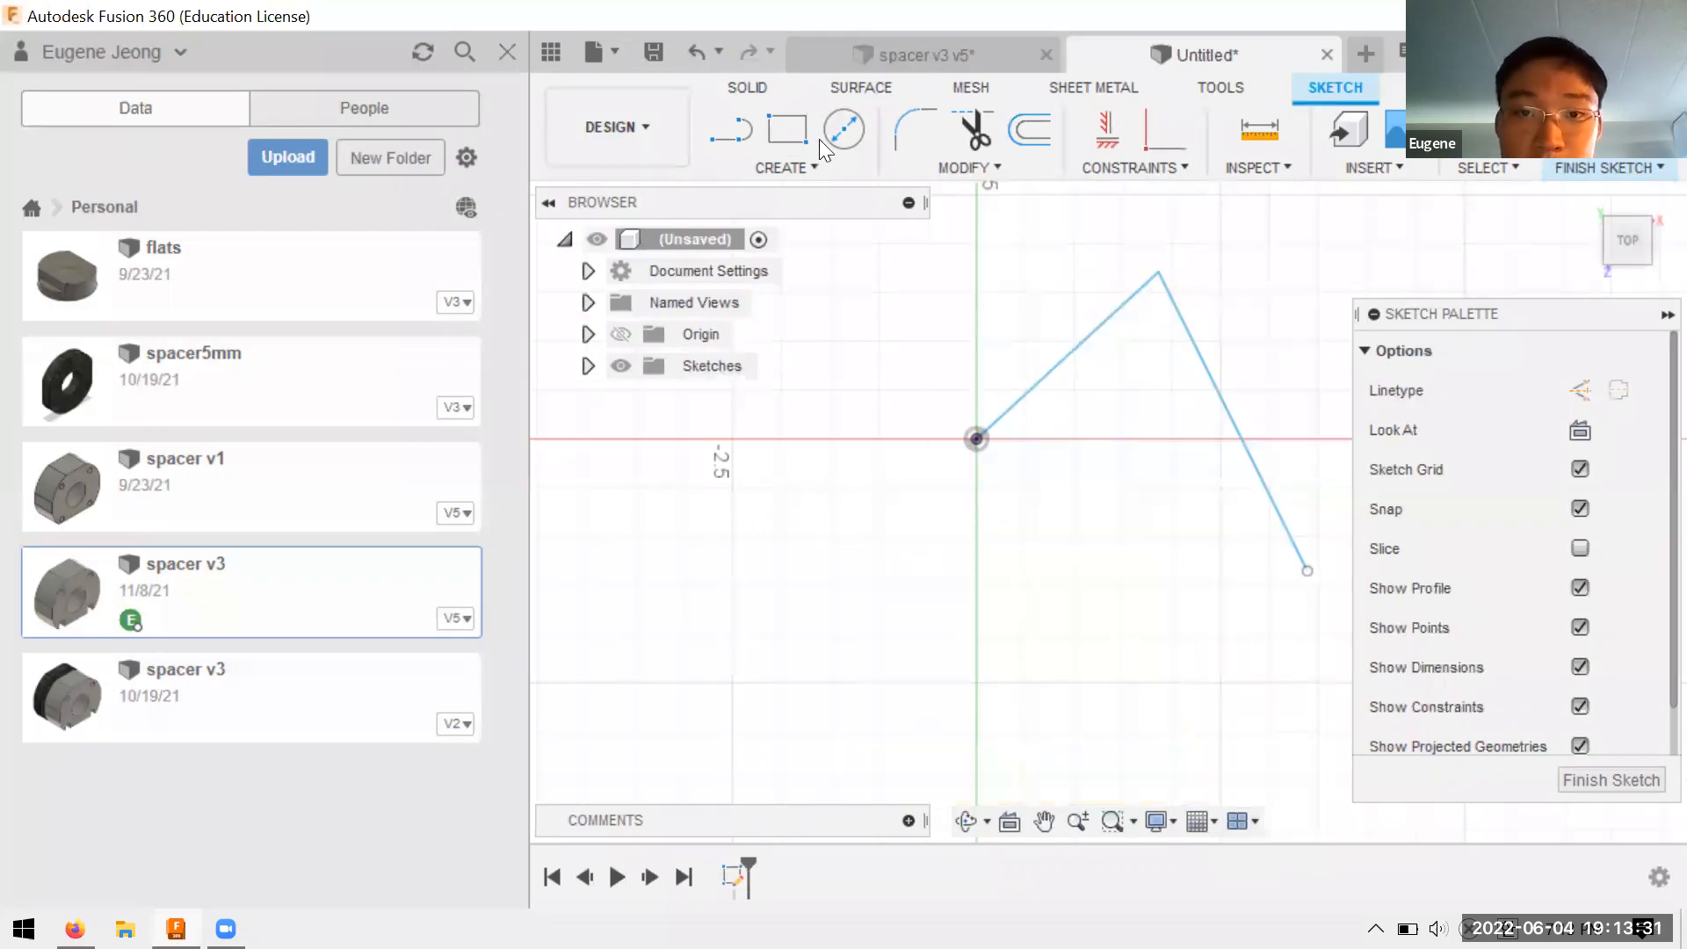
Sketch a circle just below the origin, beside the two connected lines
left_click(842, 130)
left_click(1005, 627)
left_click(1062, 552)
Draw four more connected lines from the open line end around the circle back to the origin, closing the outline
left_click(729, 125)
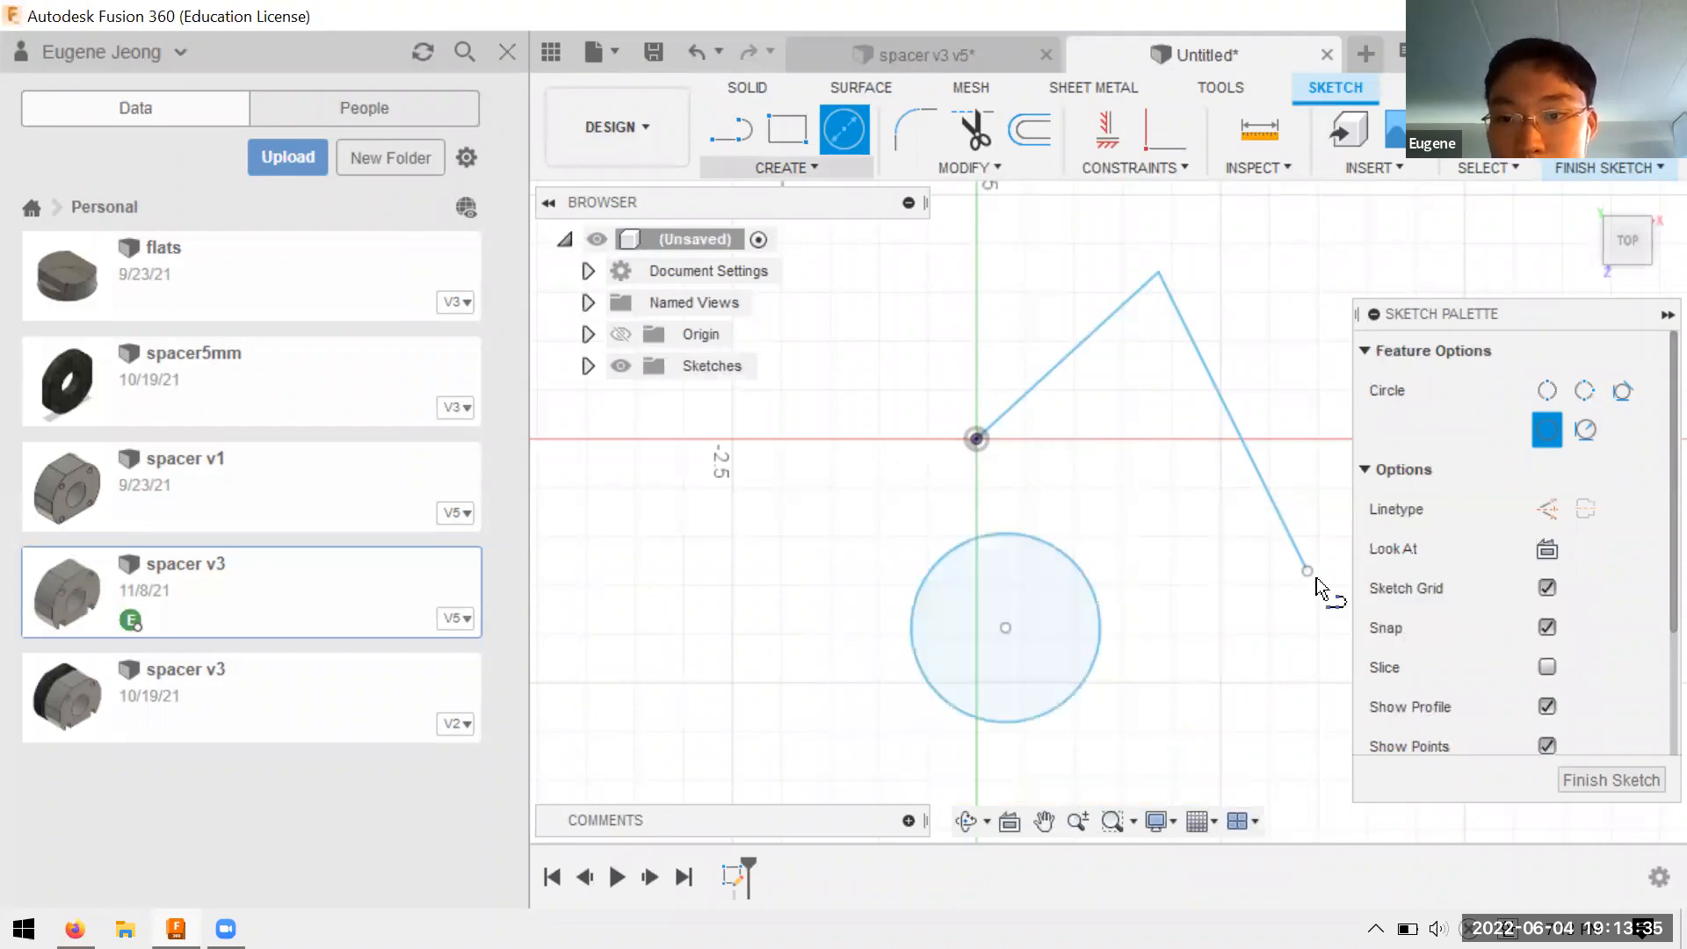
key("l")
left_click(1307, 571)
left_click(1069, 787)
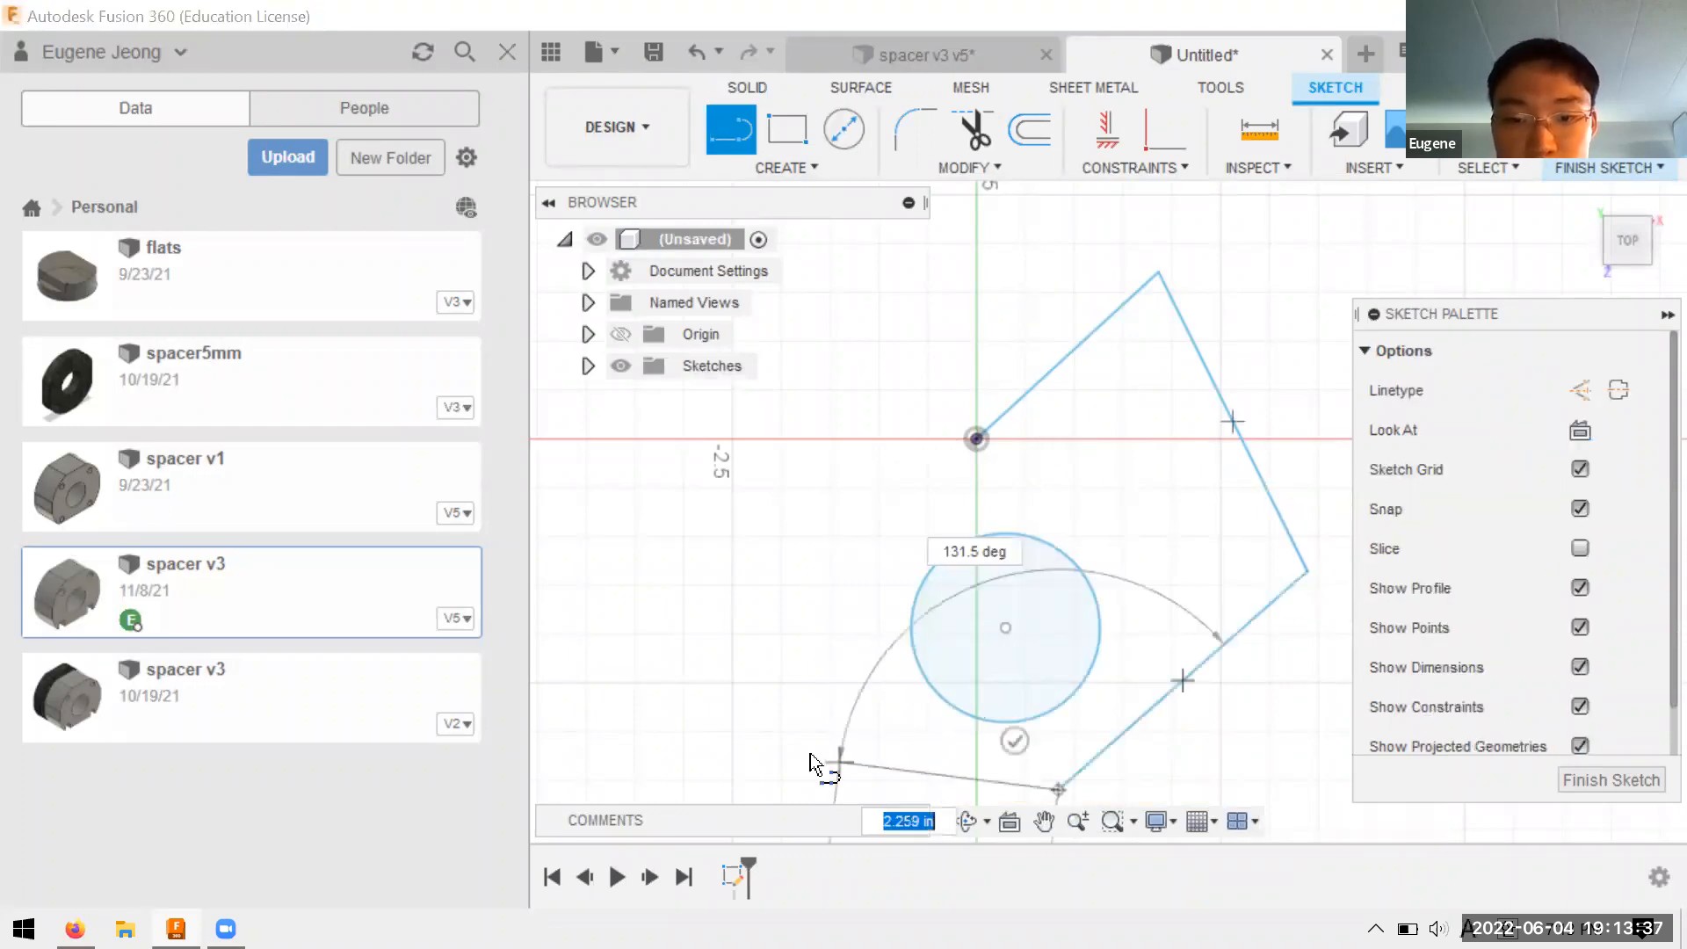
left_click(813, 748)
left_click(854, 507)
left_click(977, 439)
key("Escape")
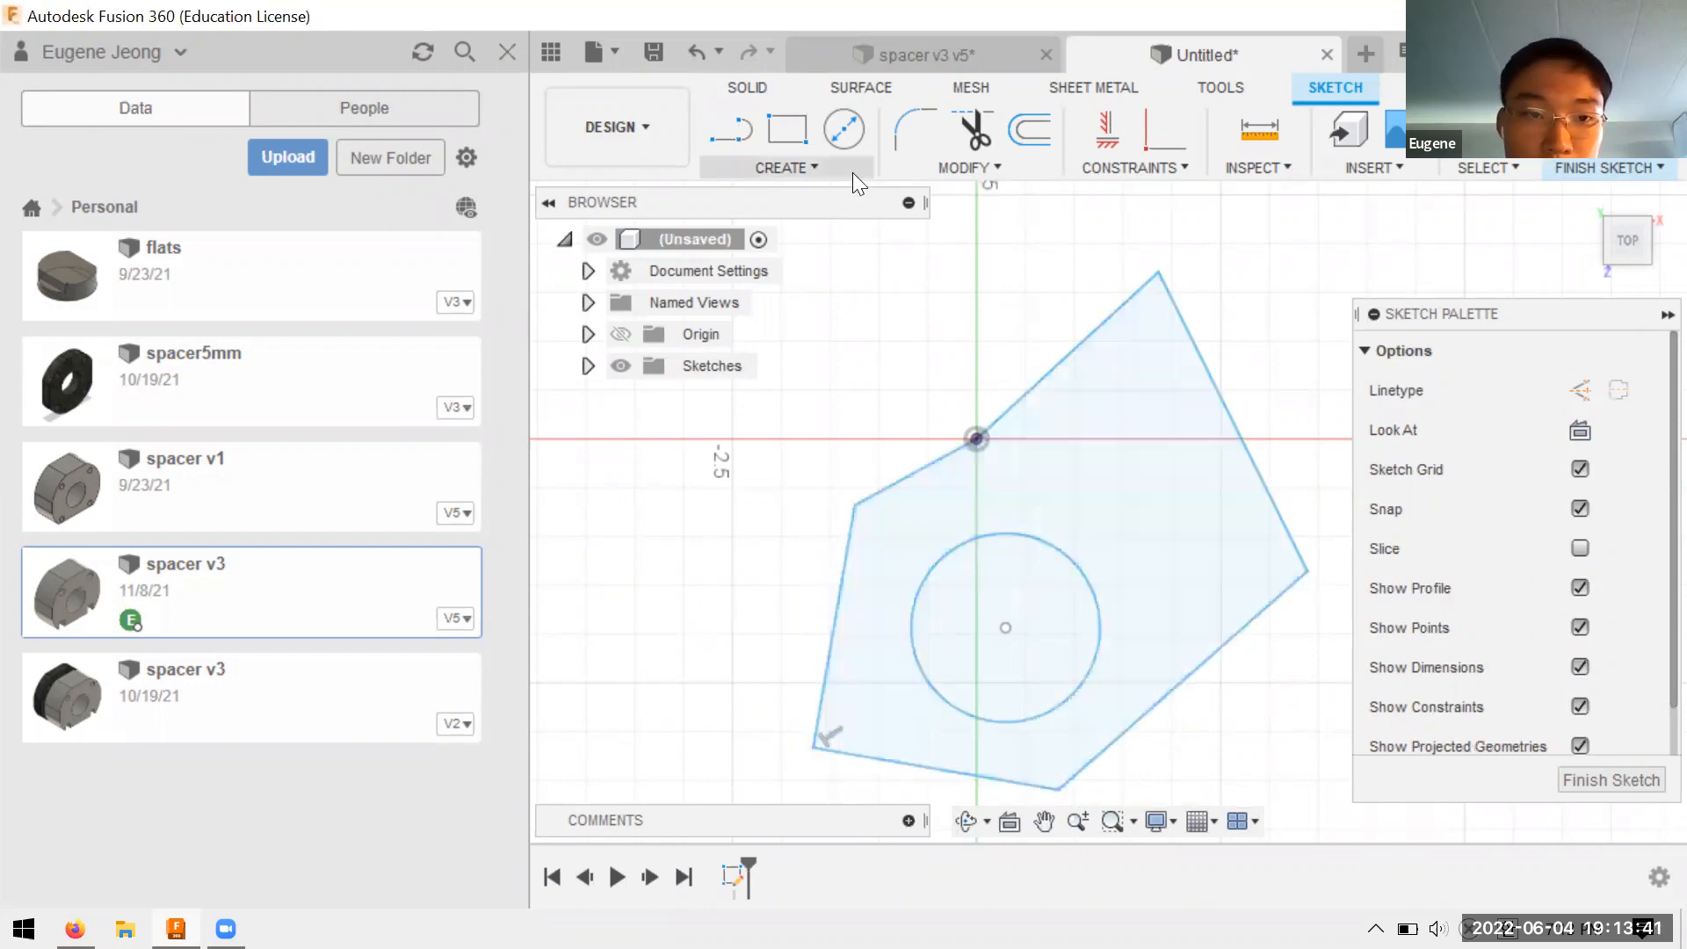
Look through the available sketch creation and modification tools and finish the sketch
left_click(852, 172)
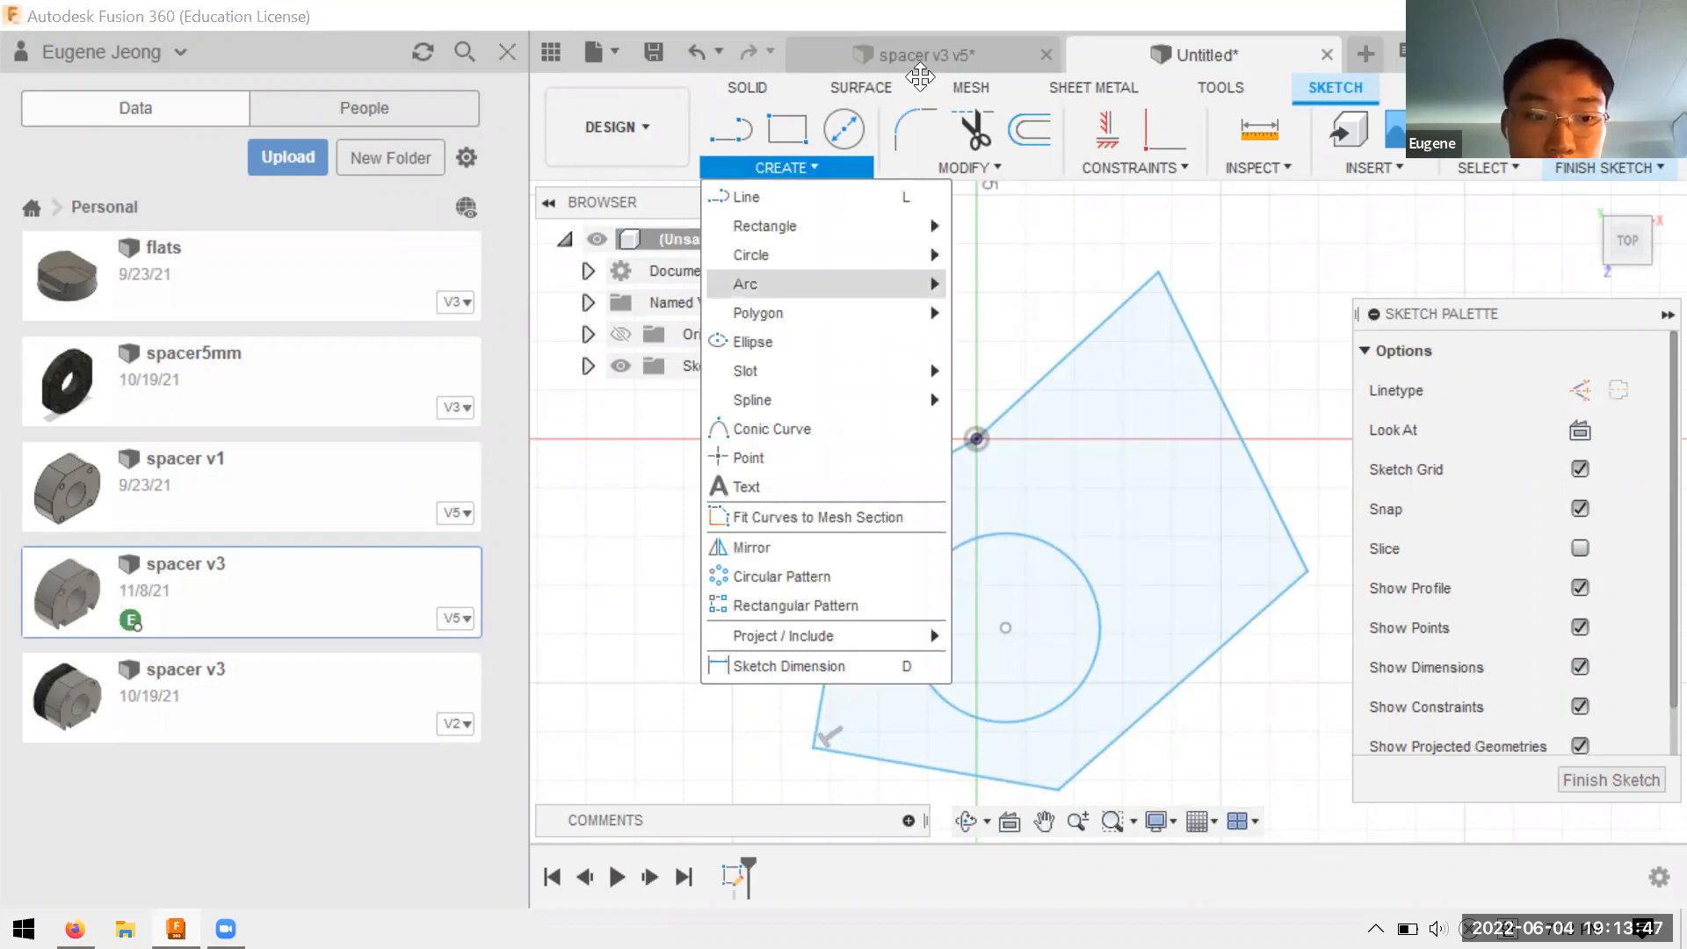
left_click(1002, 165)
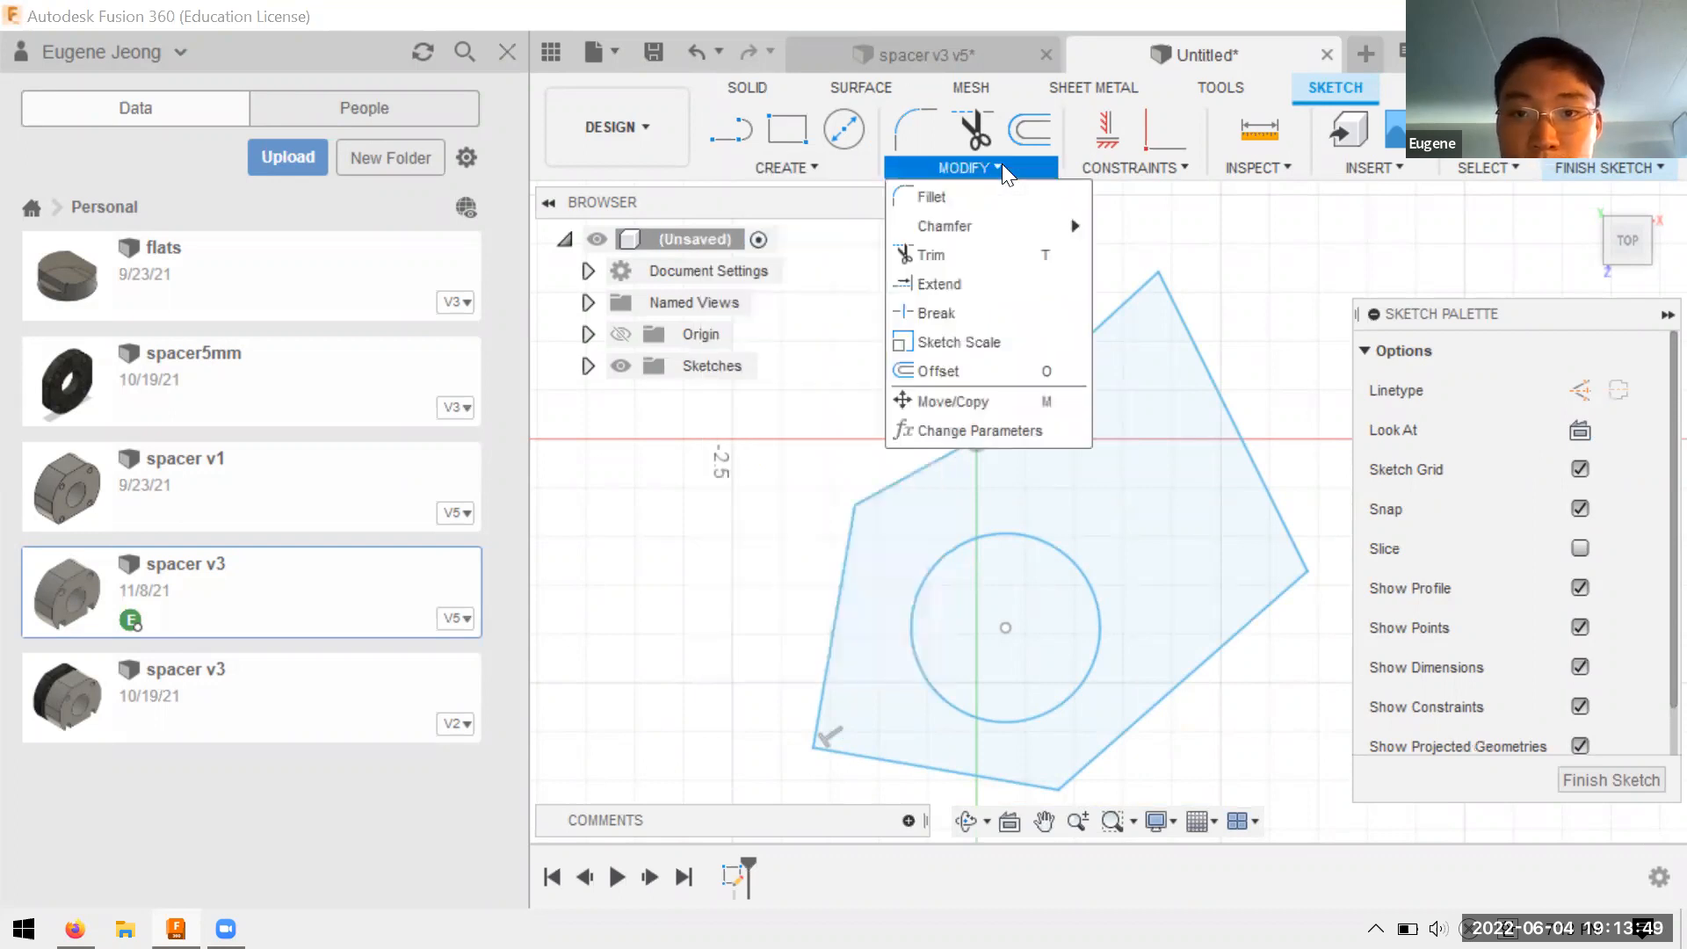
left_click(714, 172)
left_click(1636, 787)
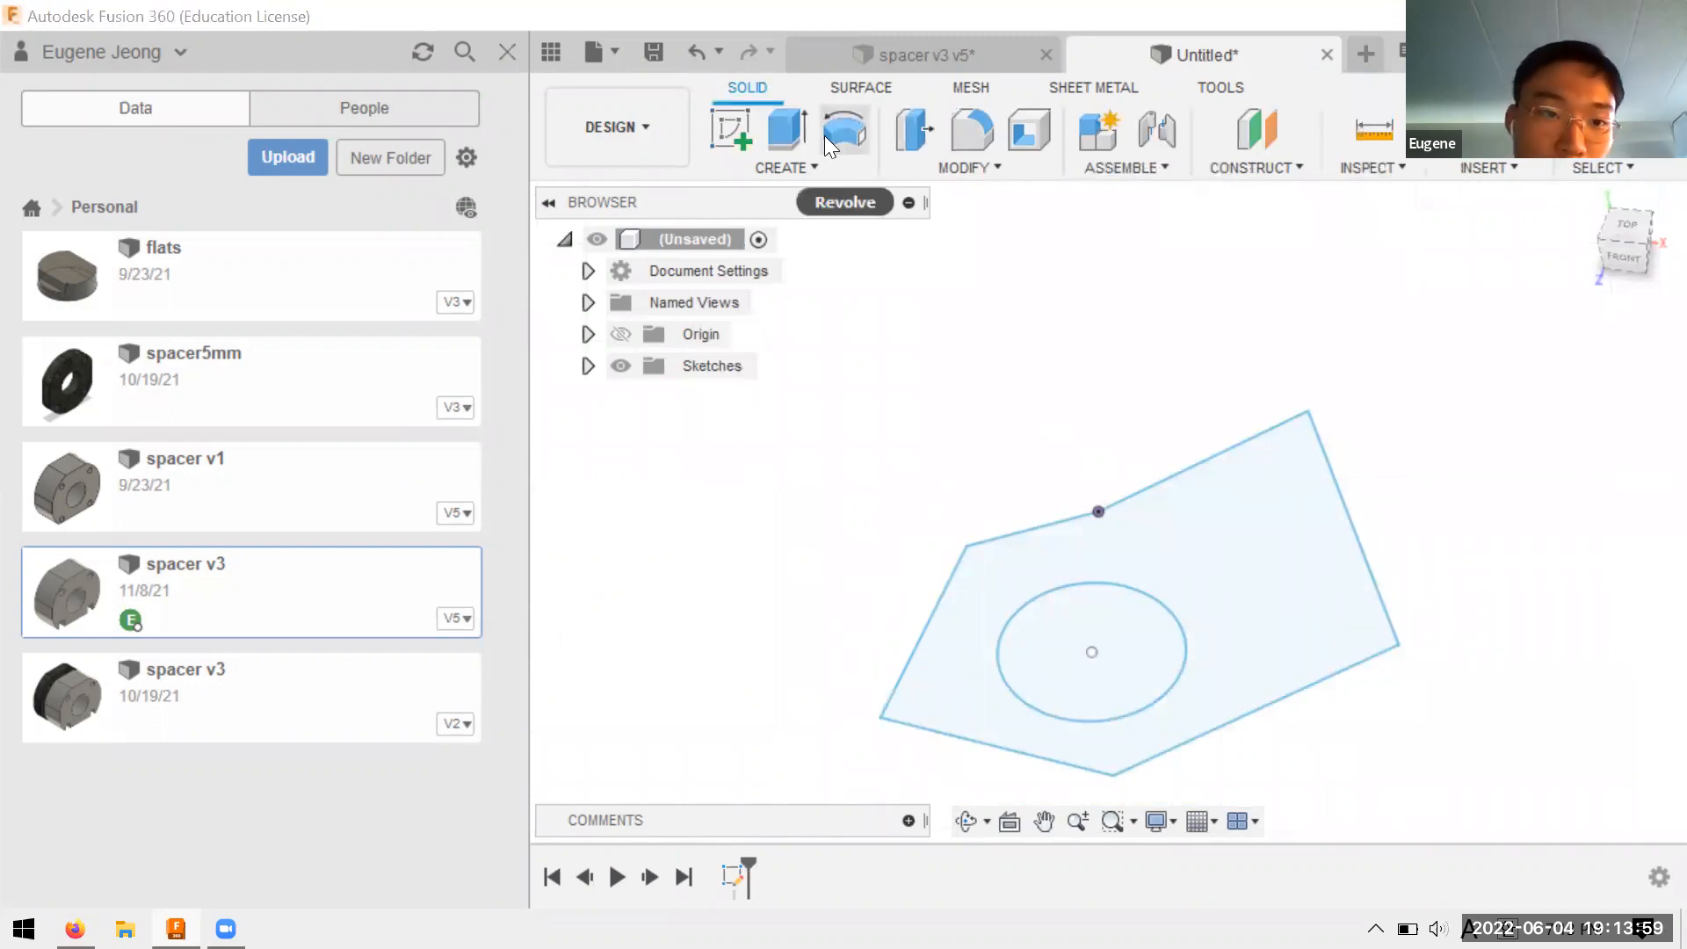
Extrude the polygon profile around the circle 3.5 in on one side as a new body, leaving the circle as a hole
left_click(788, 130)
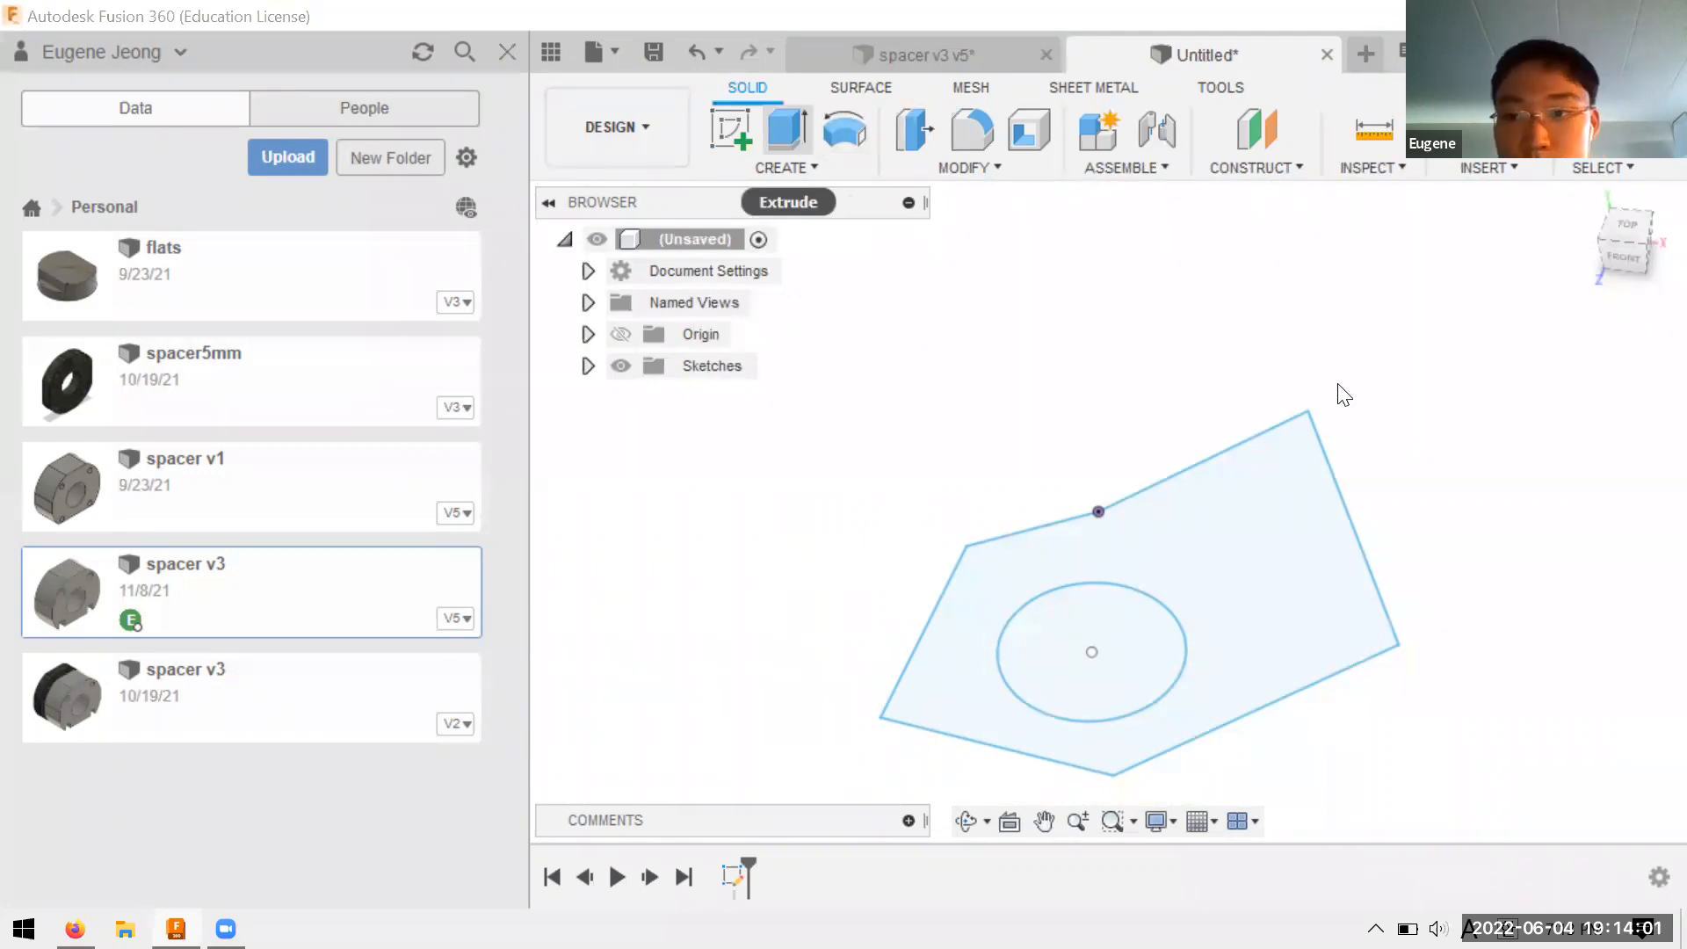
left_click(1229, 511)
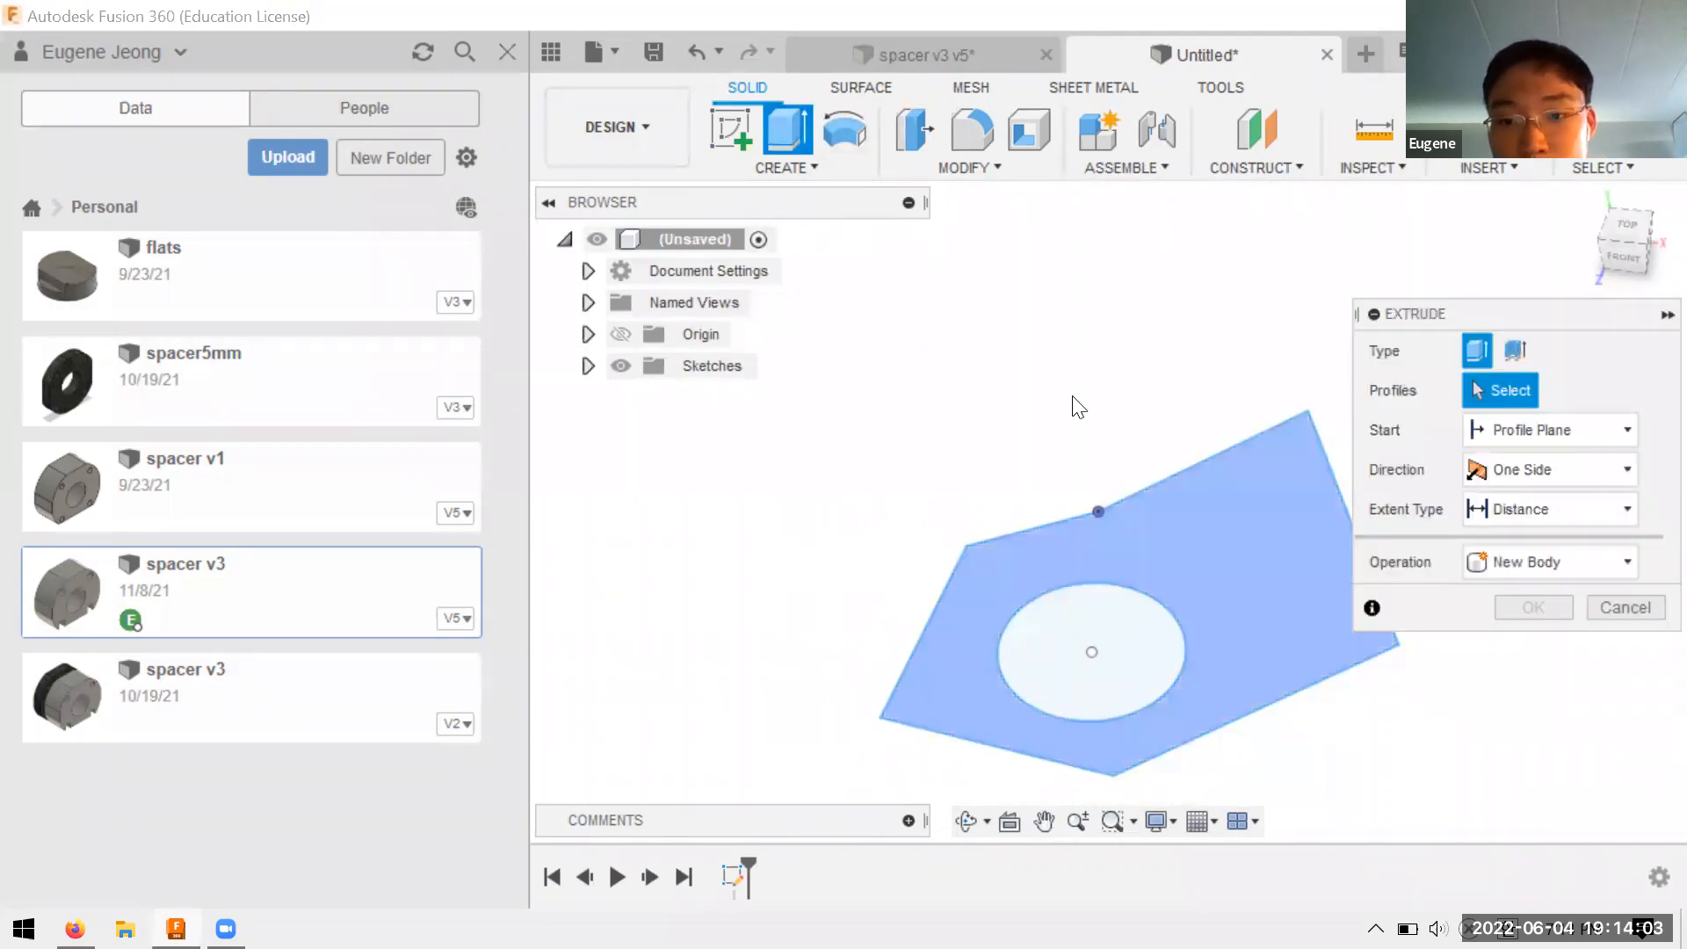
left_click(1033, 500)
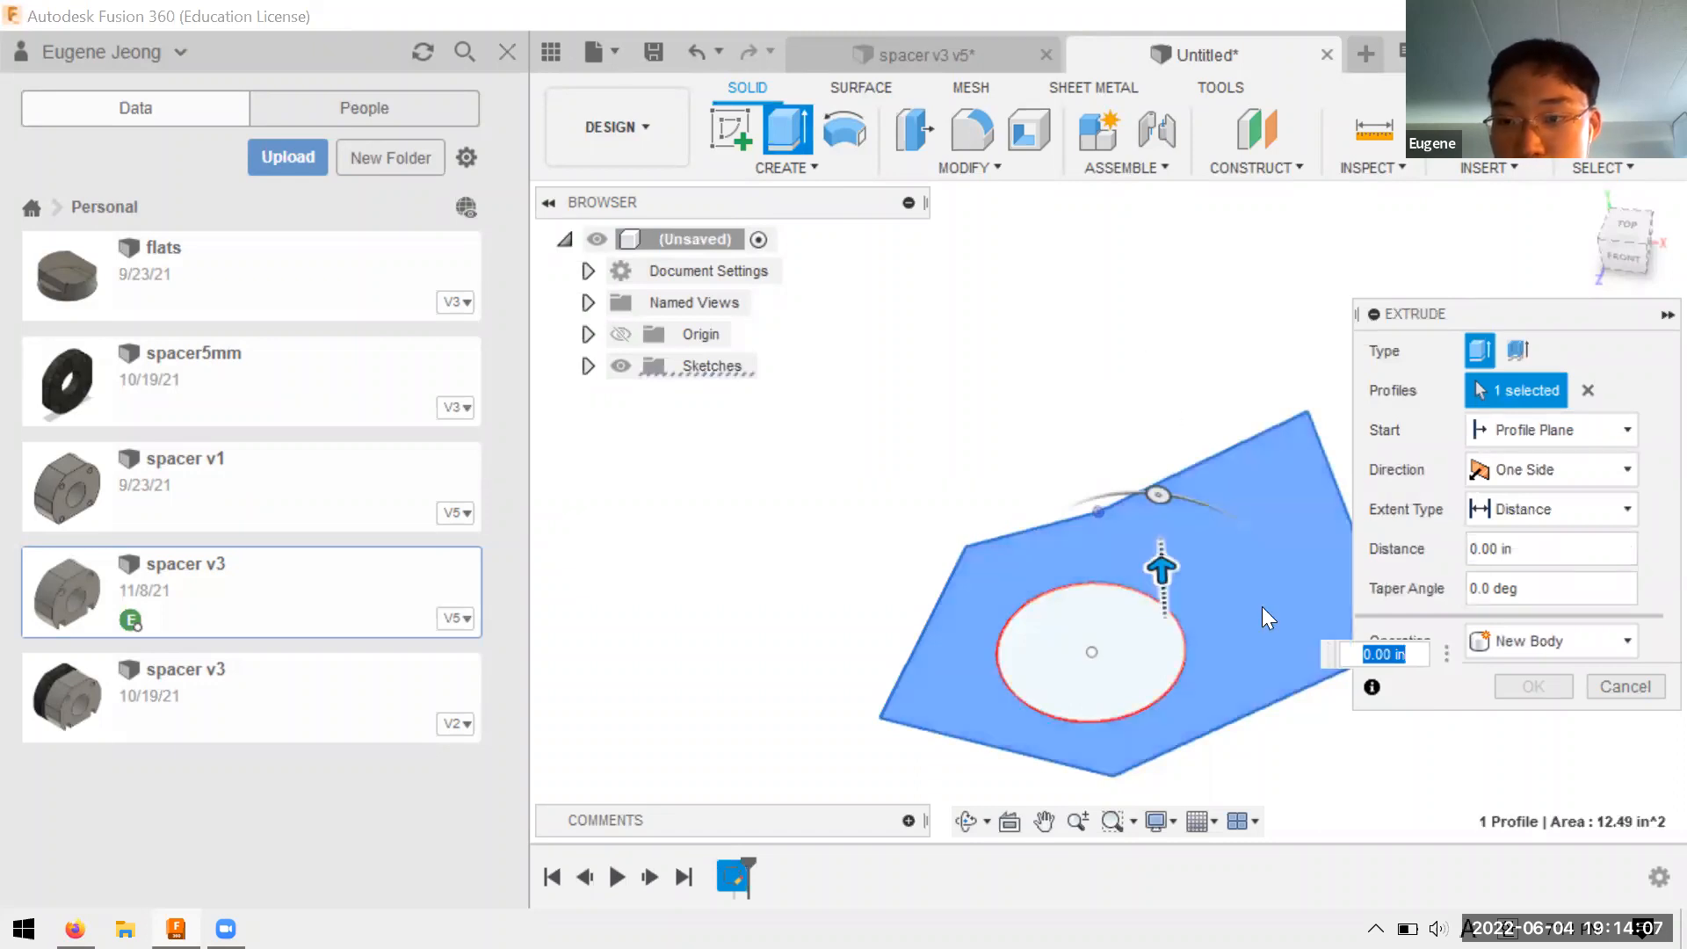
type("3.5")
key("Tab")
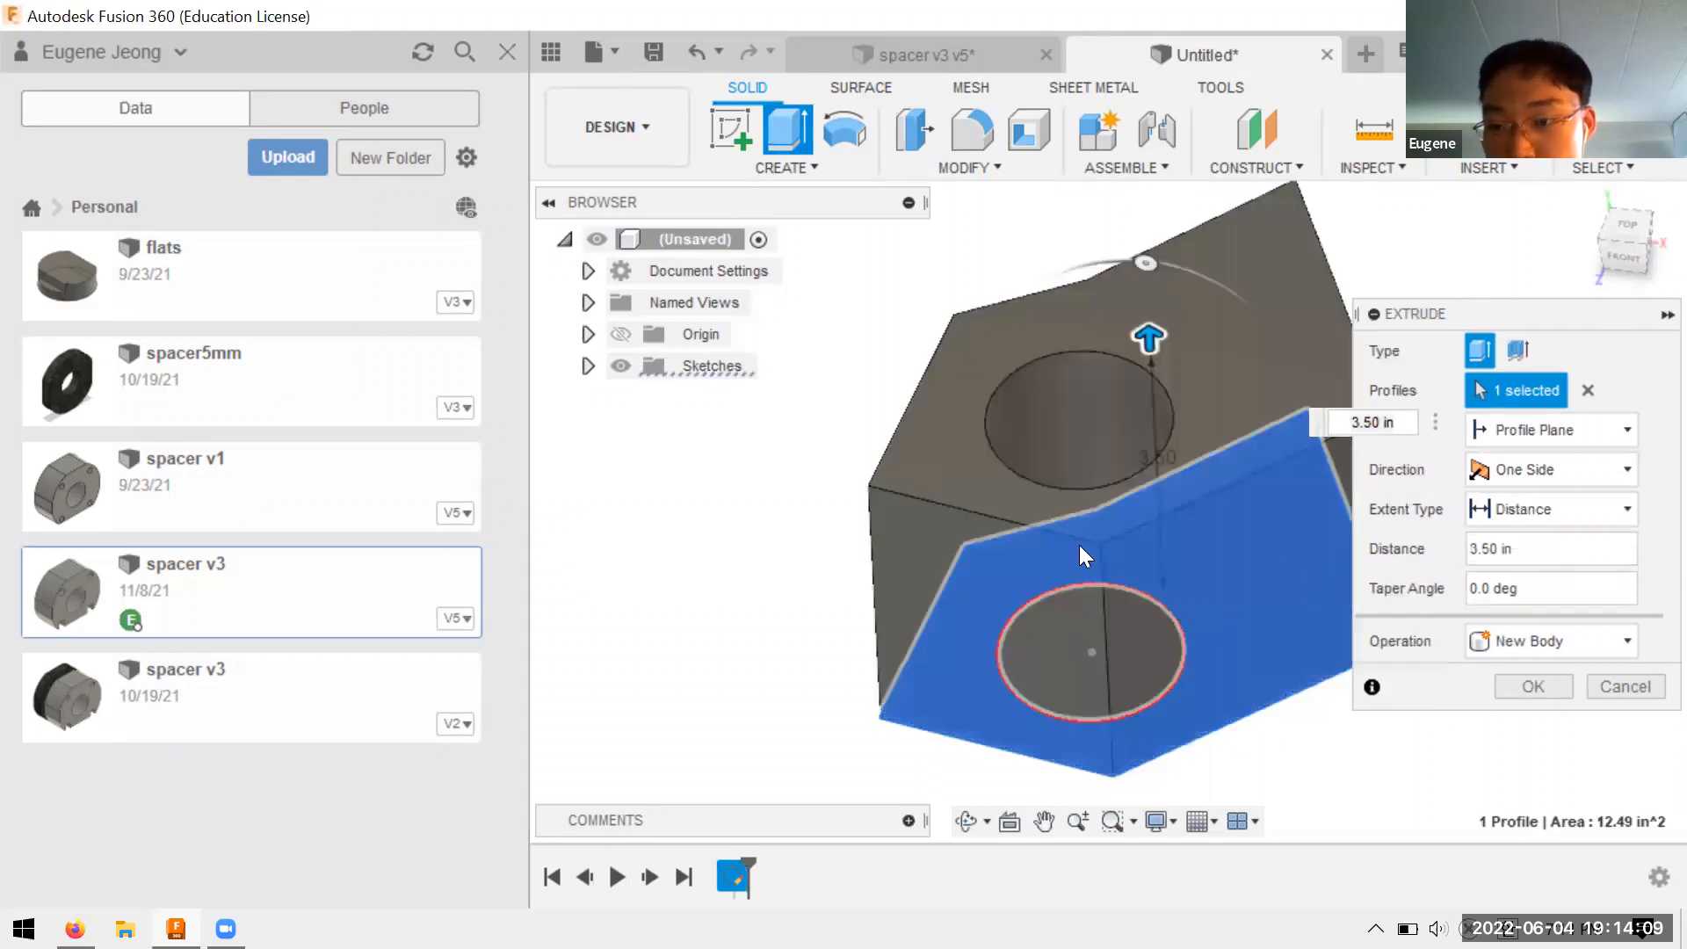
left_click(1524, 684)
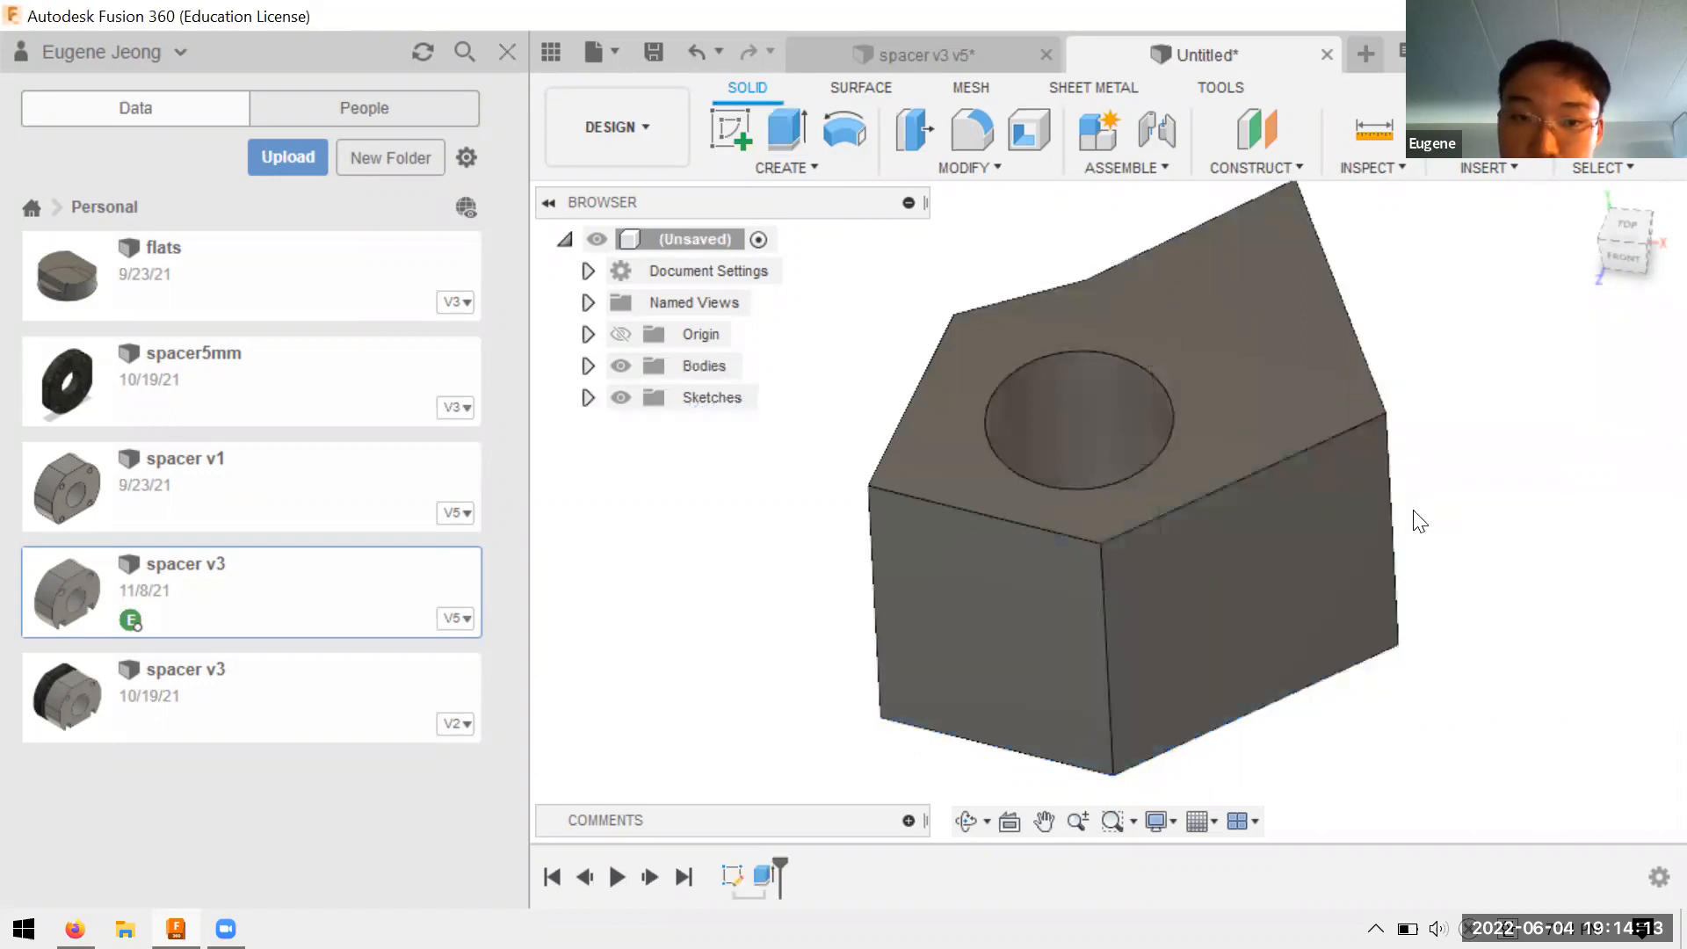
Fillet the selected outer edges of the body's top face with a constant 0.1 in radius
middle_click_drag(1444, 481, 1503, 547, "shift")
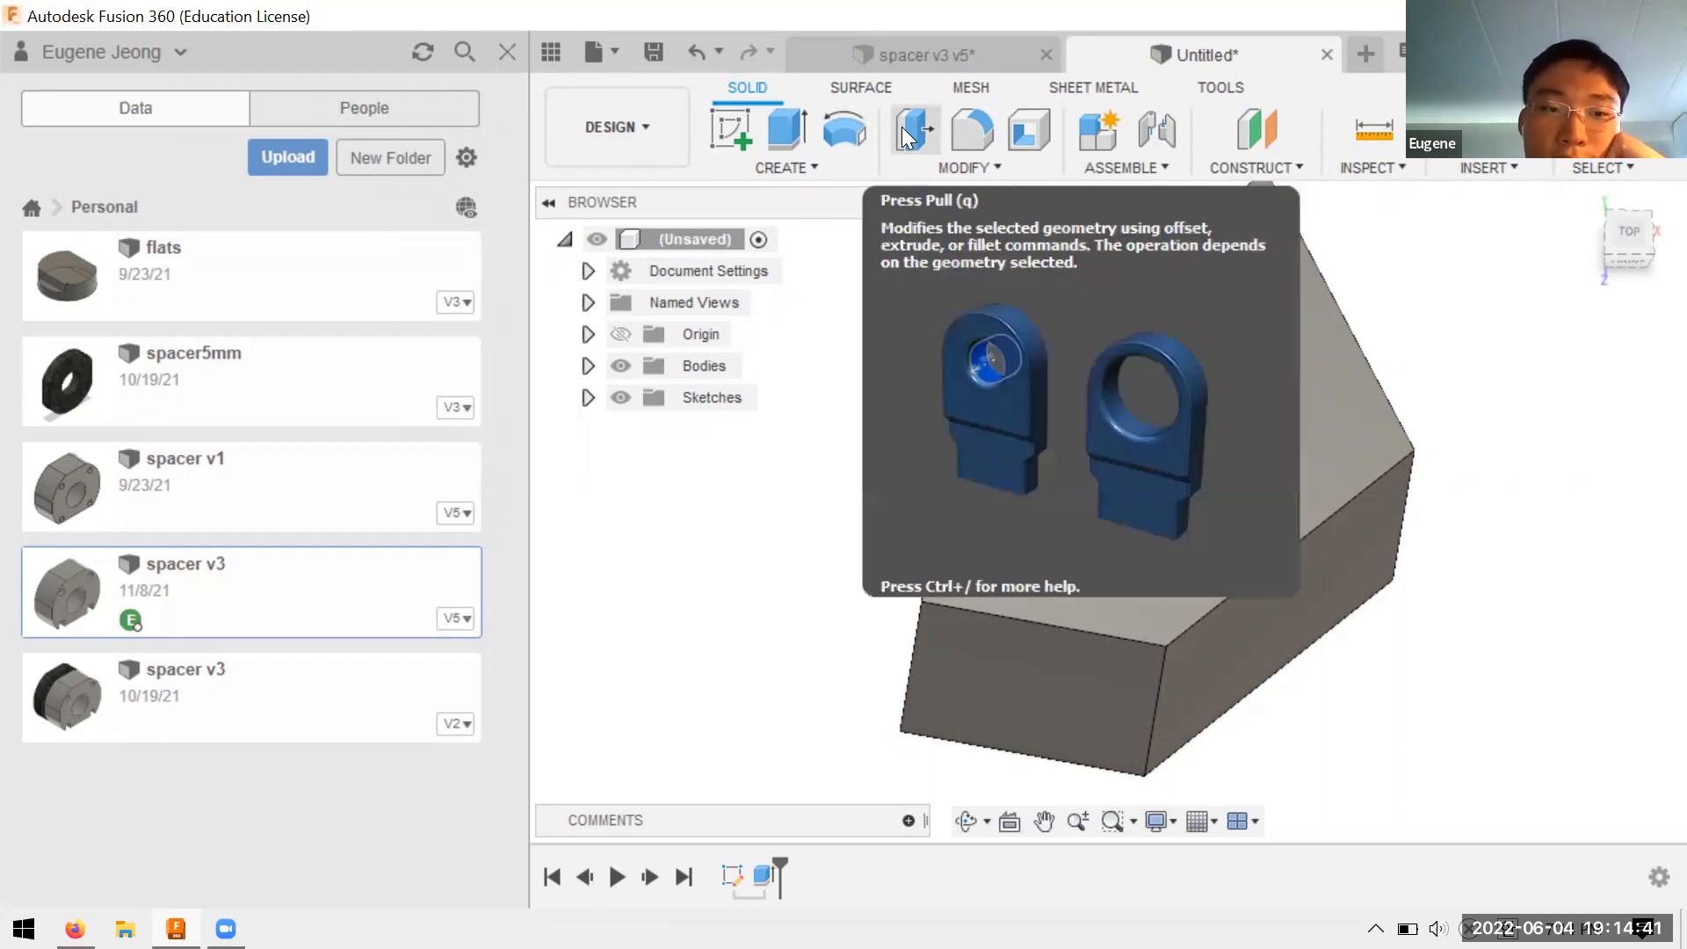
left_click(974, 136)
left_click(936, 520)
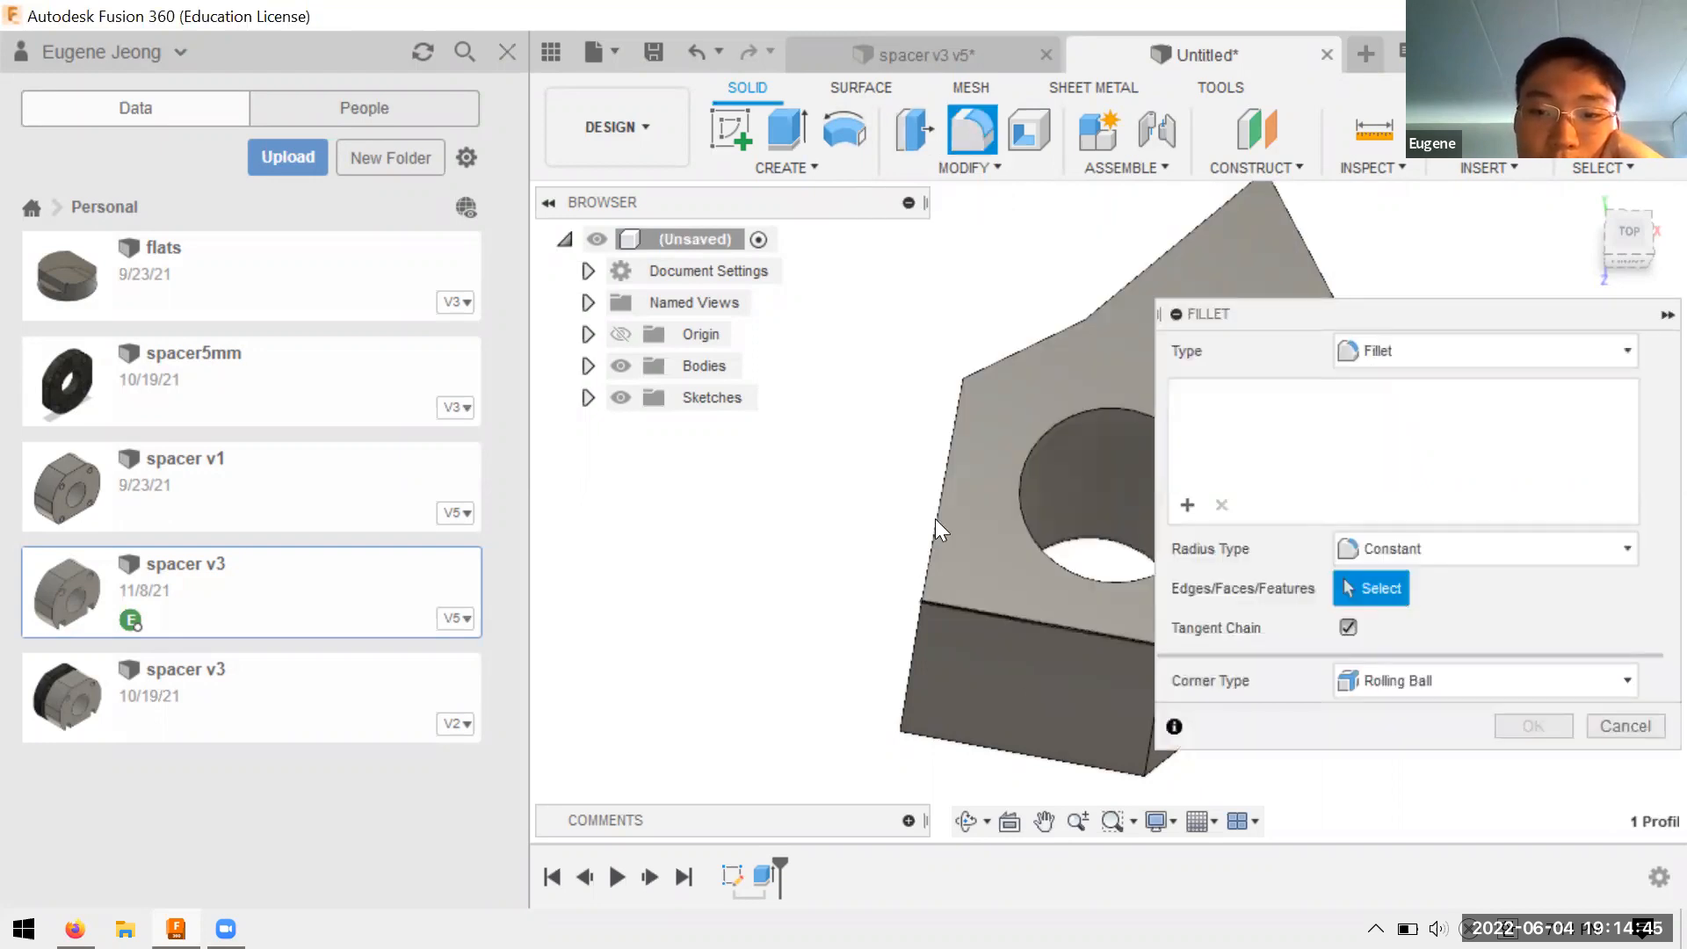
left_click(1020, 352)
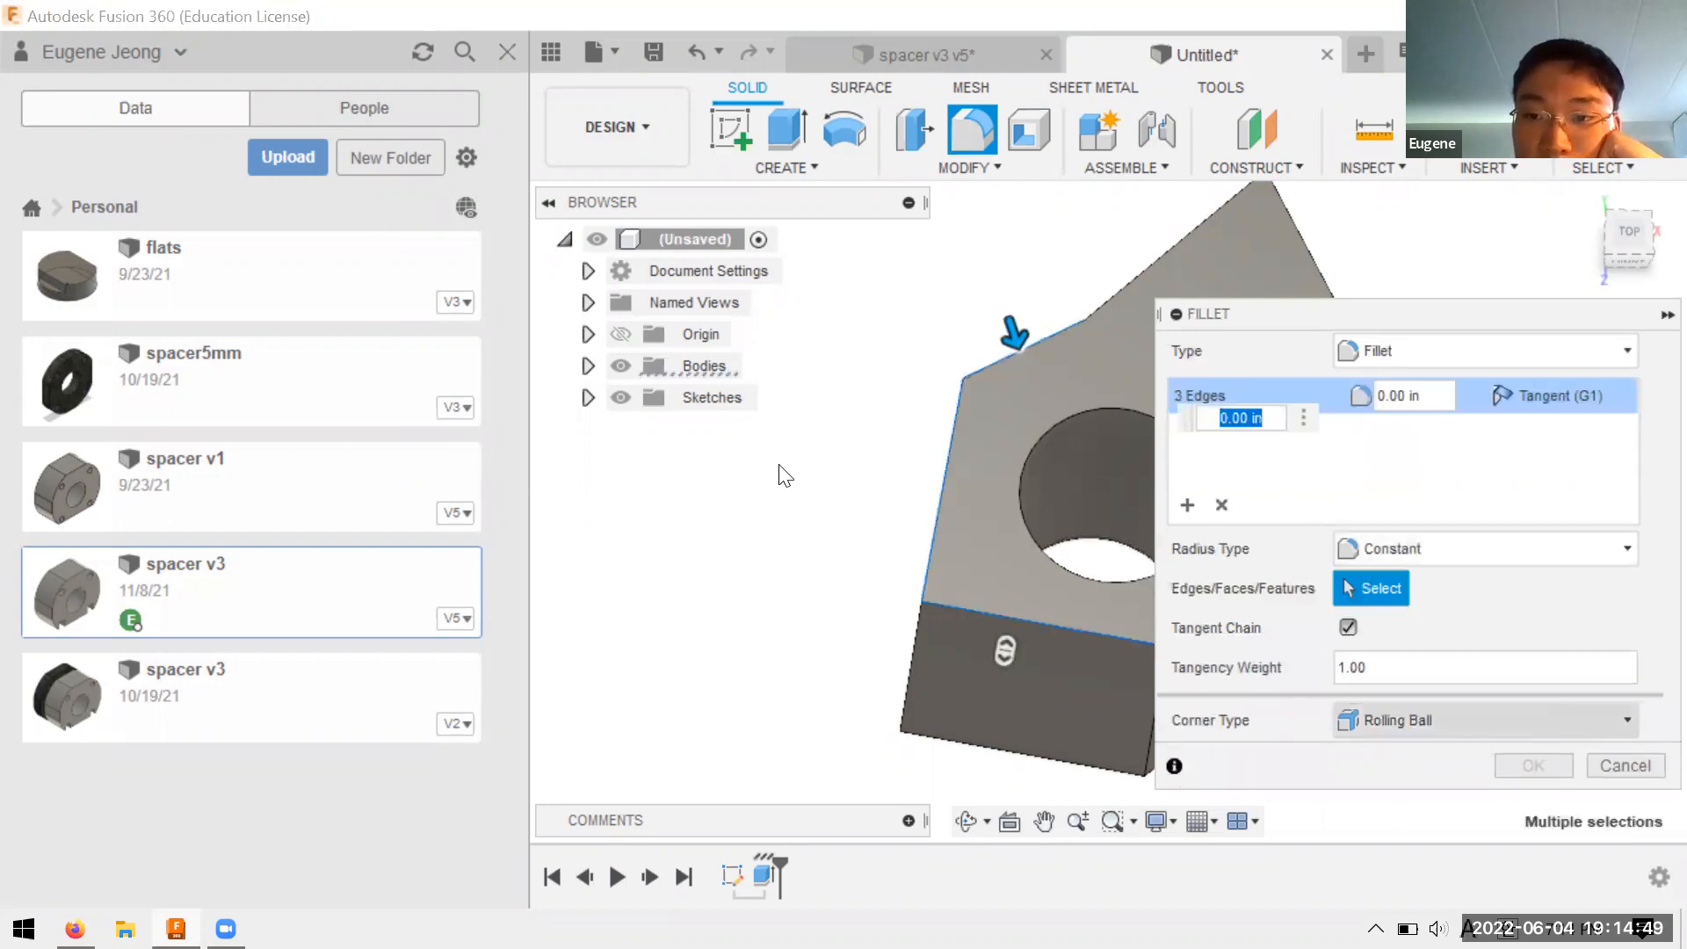
scroll(780, 475, "down", 2)
middle_click_drag(1063, 385, 870, 428)
scroll(869, 376, "up", 1)
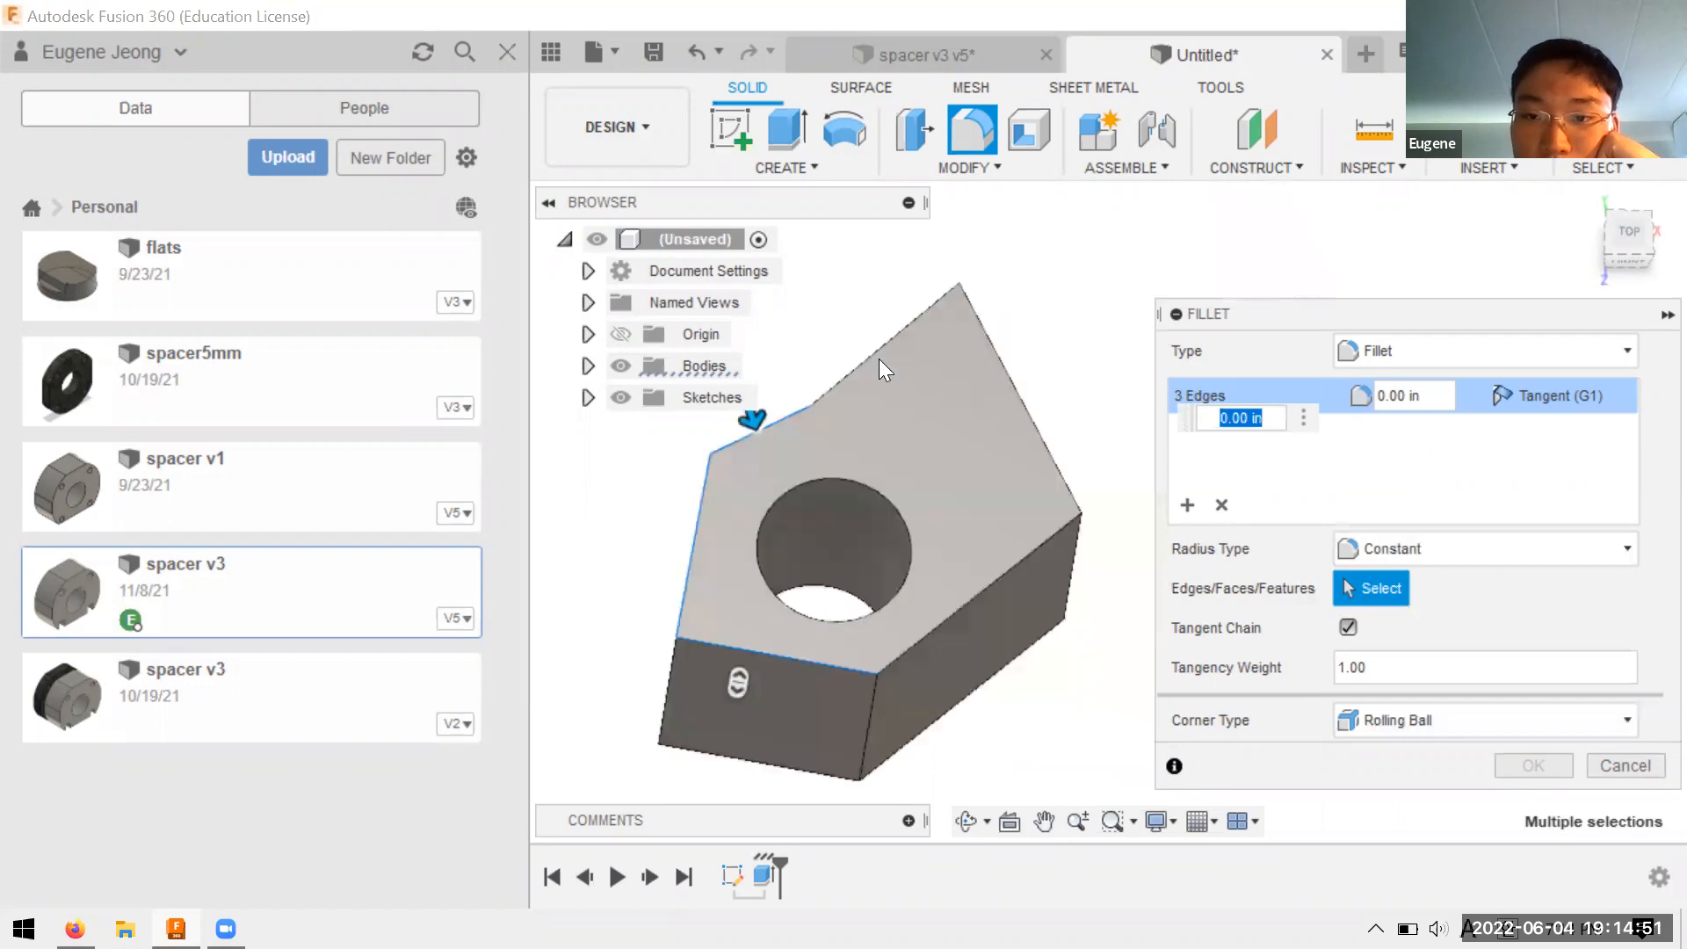
type(".1")
key("Return")
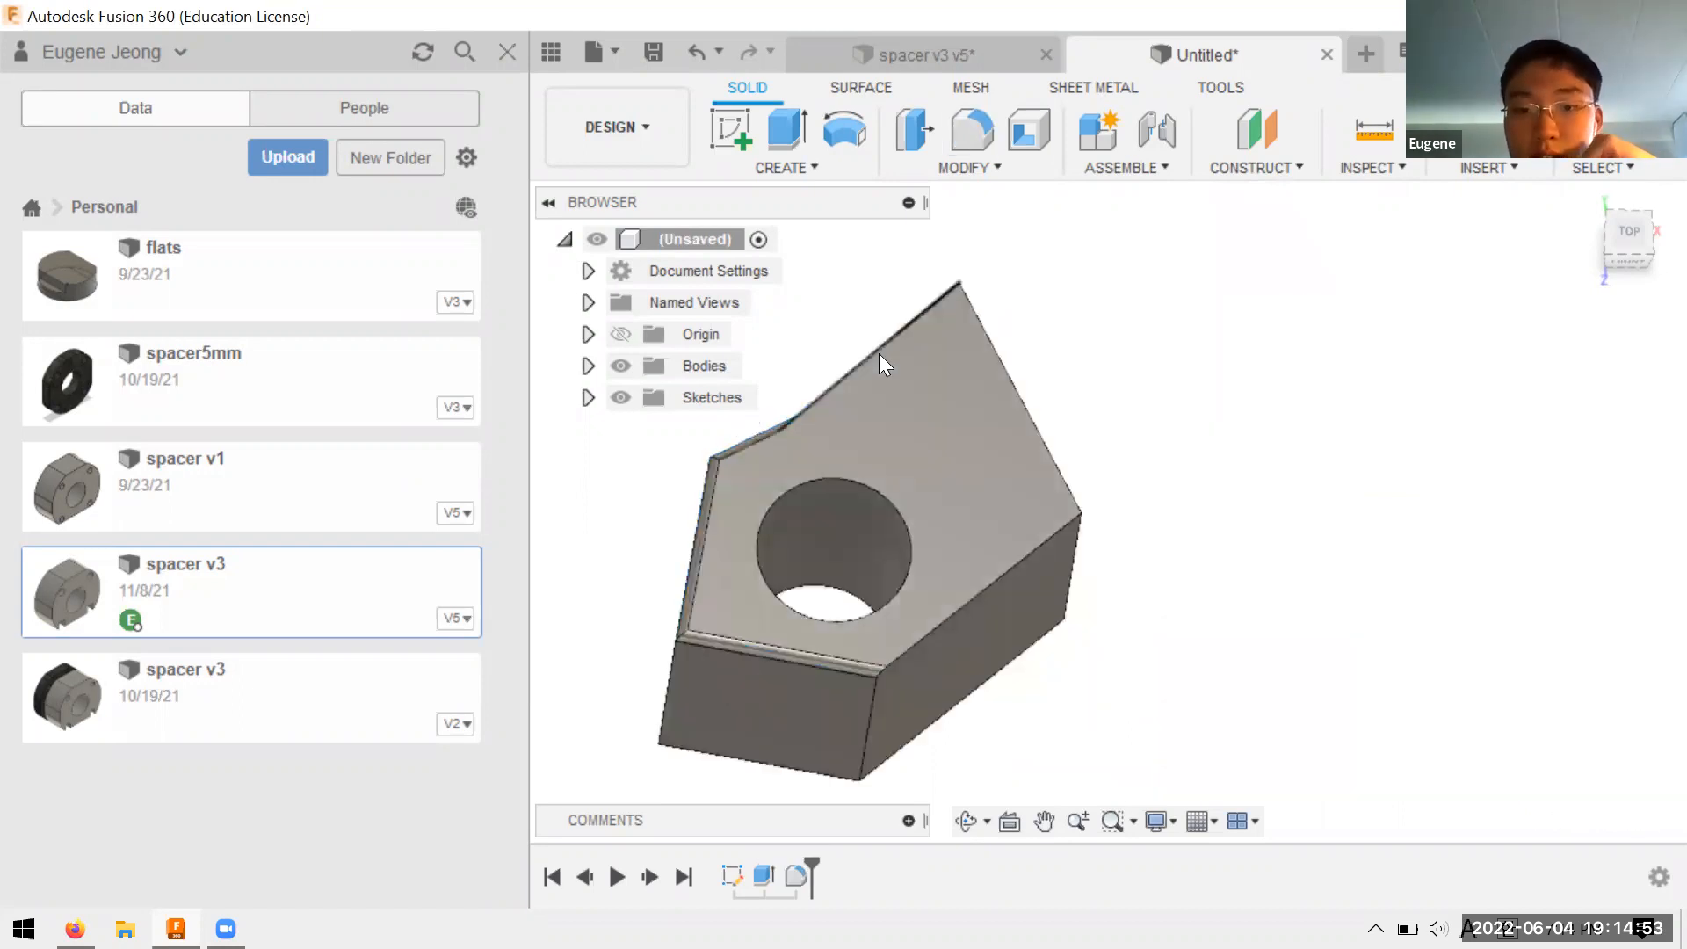
scroll(851, 646, "up", 2)
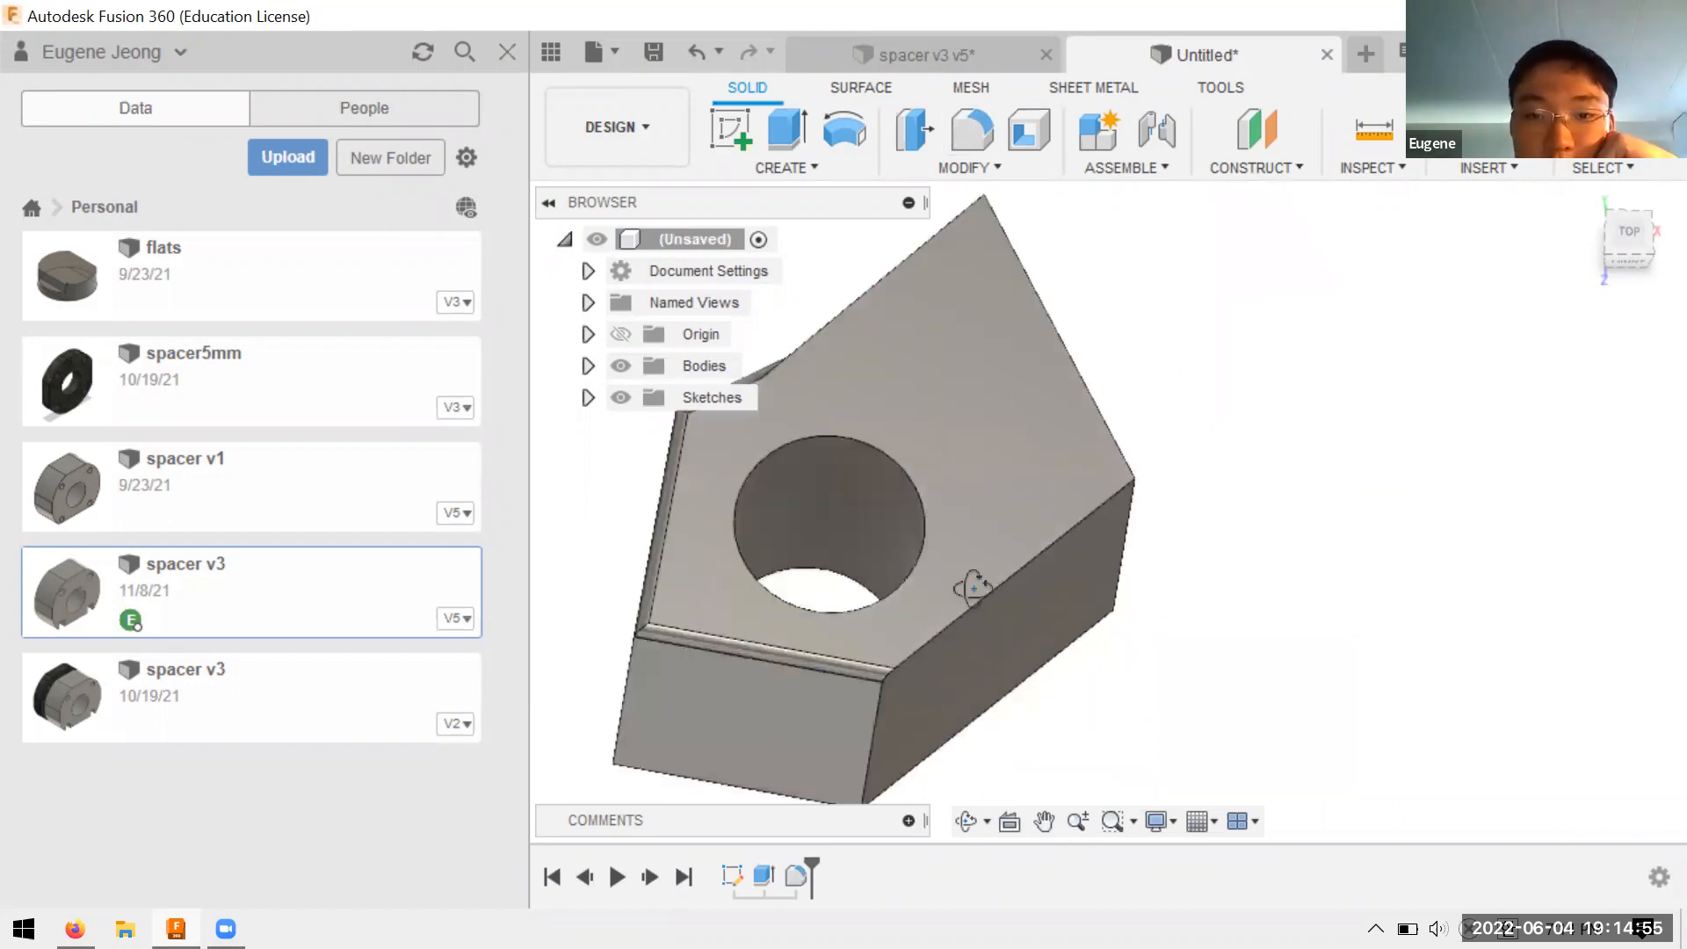
middle_click_drag(972, 584, 1020, 531, "shift")
middle_click_drag(1115, 230, 1116, 196, "shift")
left_click(1116, 170)
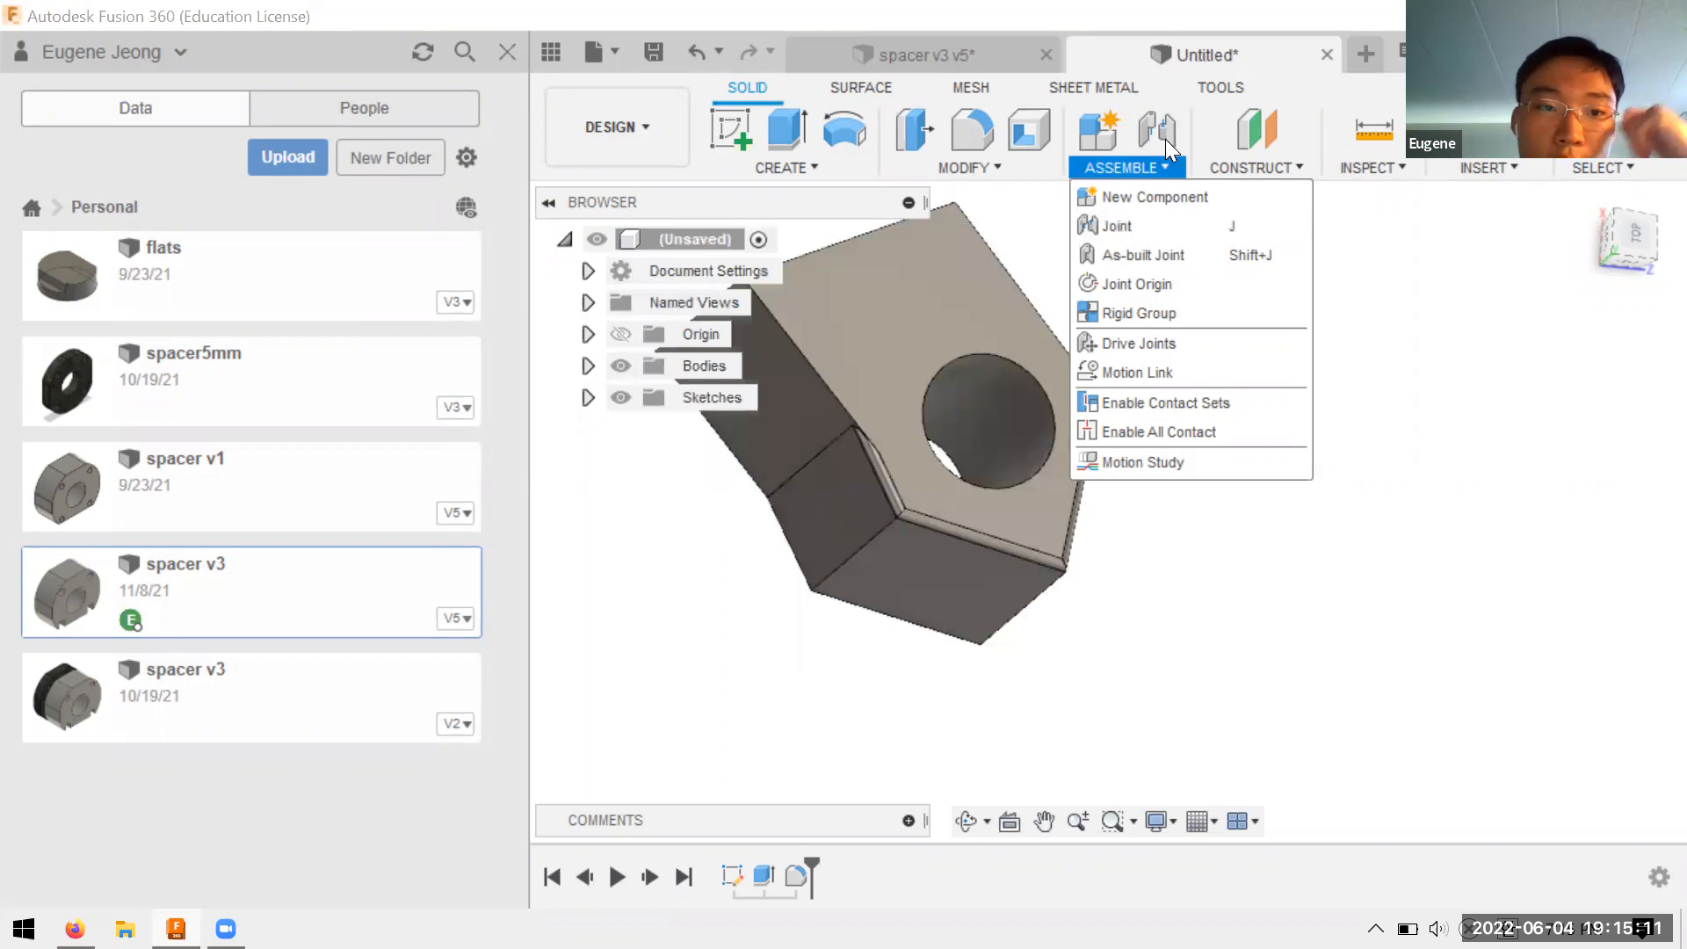
left_click(1167, 160)
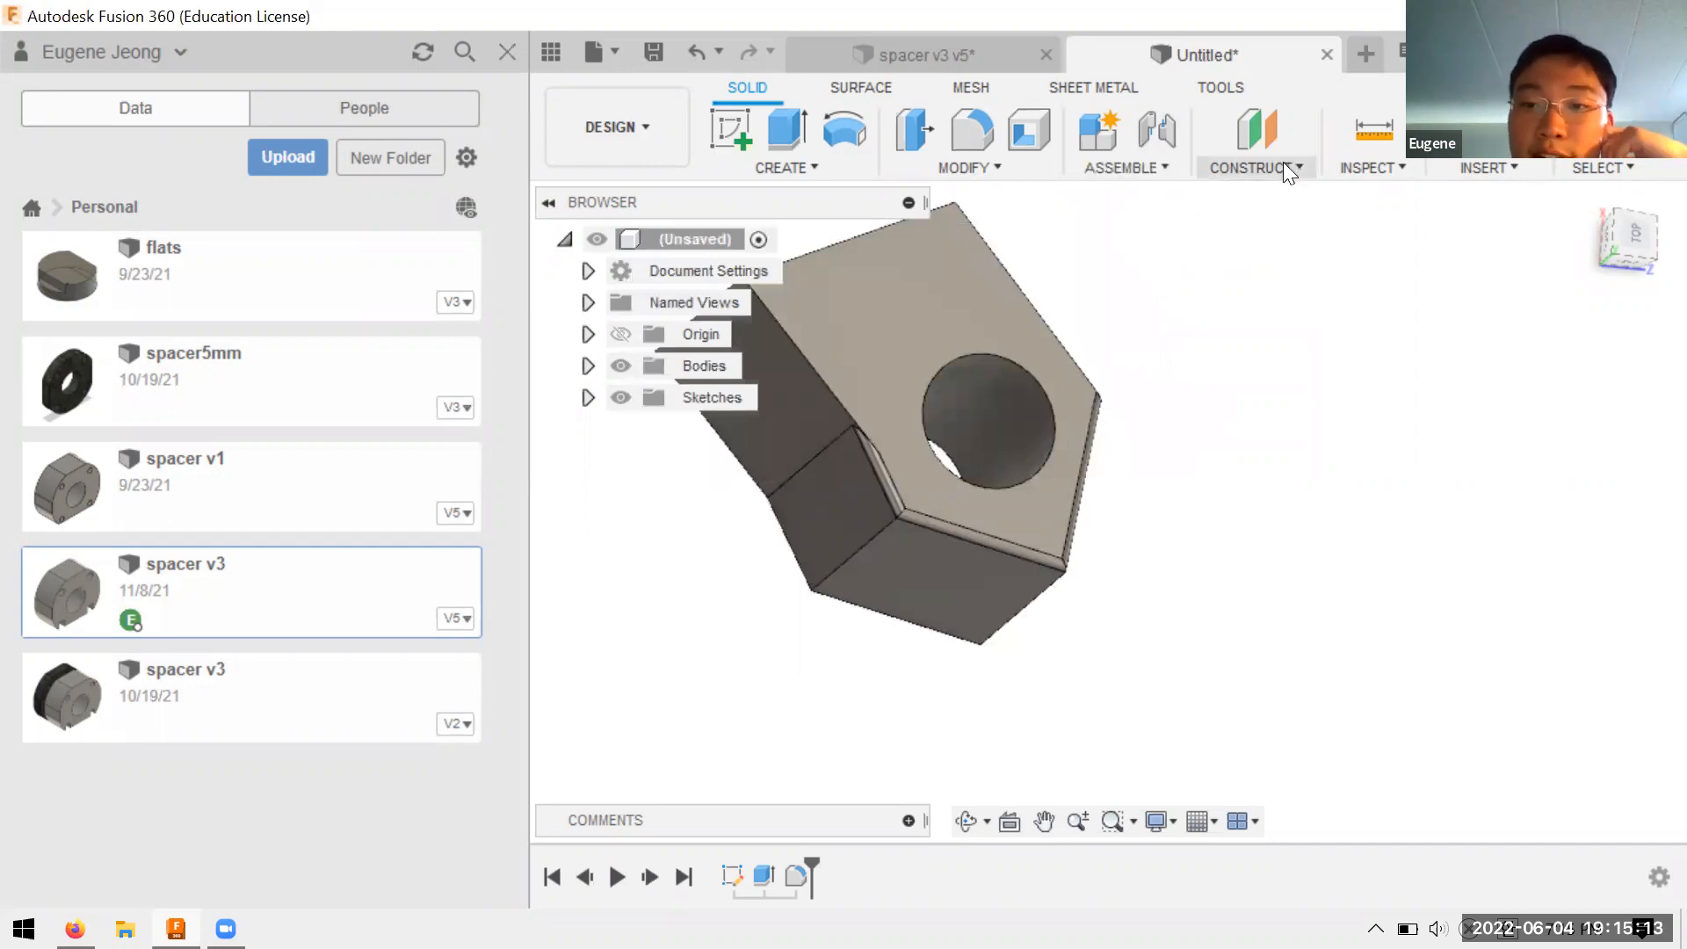
left_click(1262, 168)
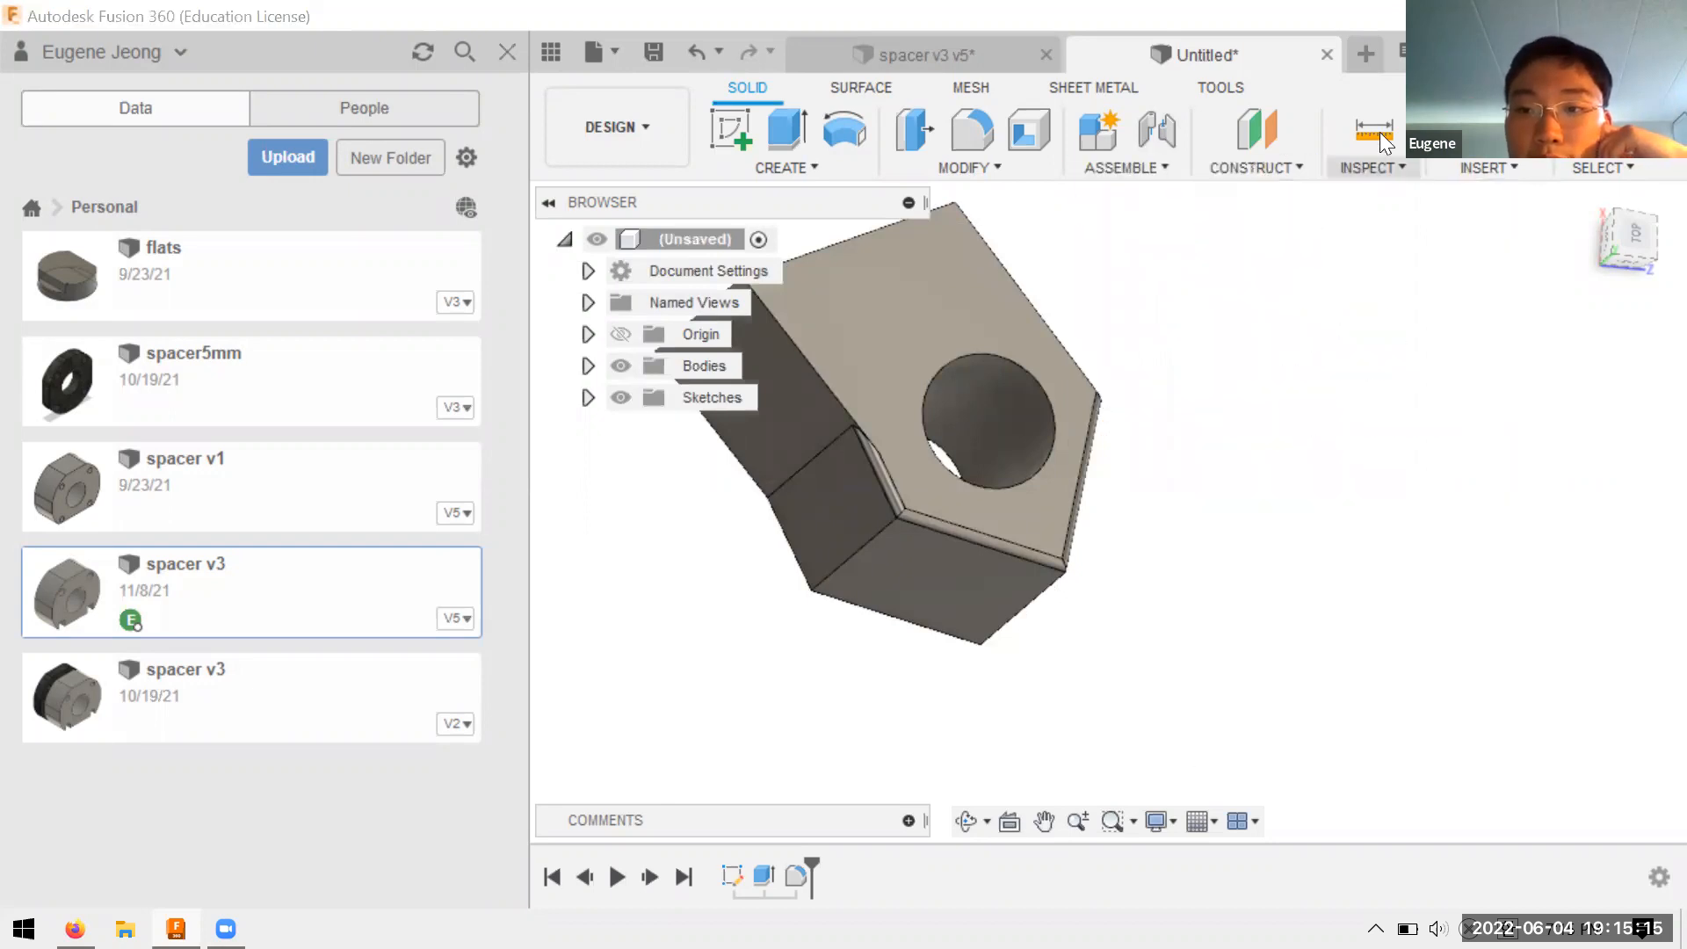
Measure the distance between the top and bottom faces of the body
left_click(1406, 168)
left_click(1428, 195)
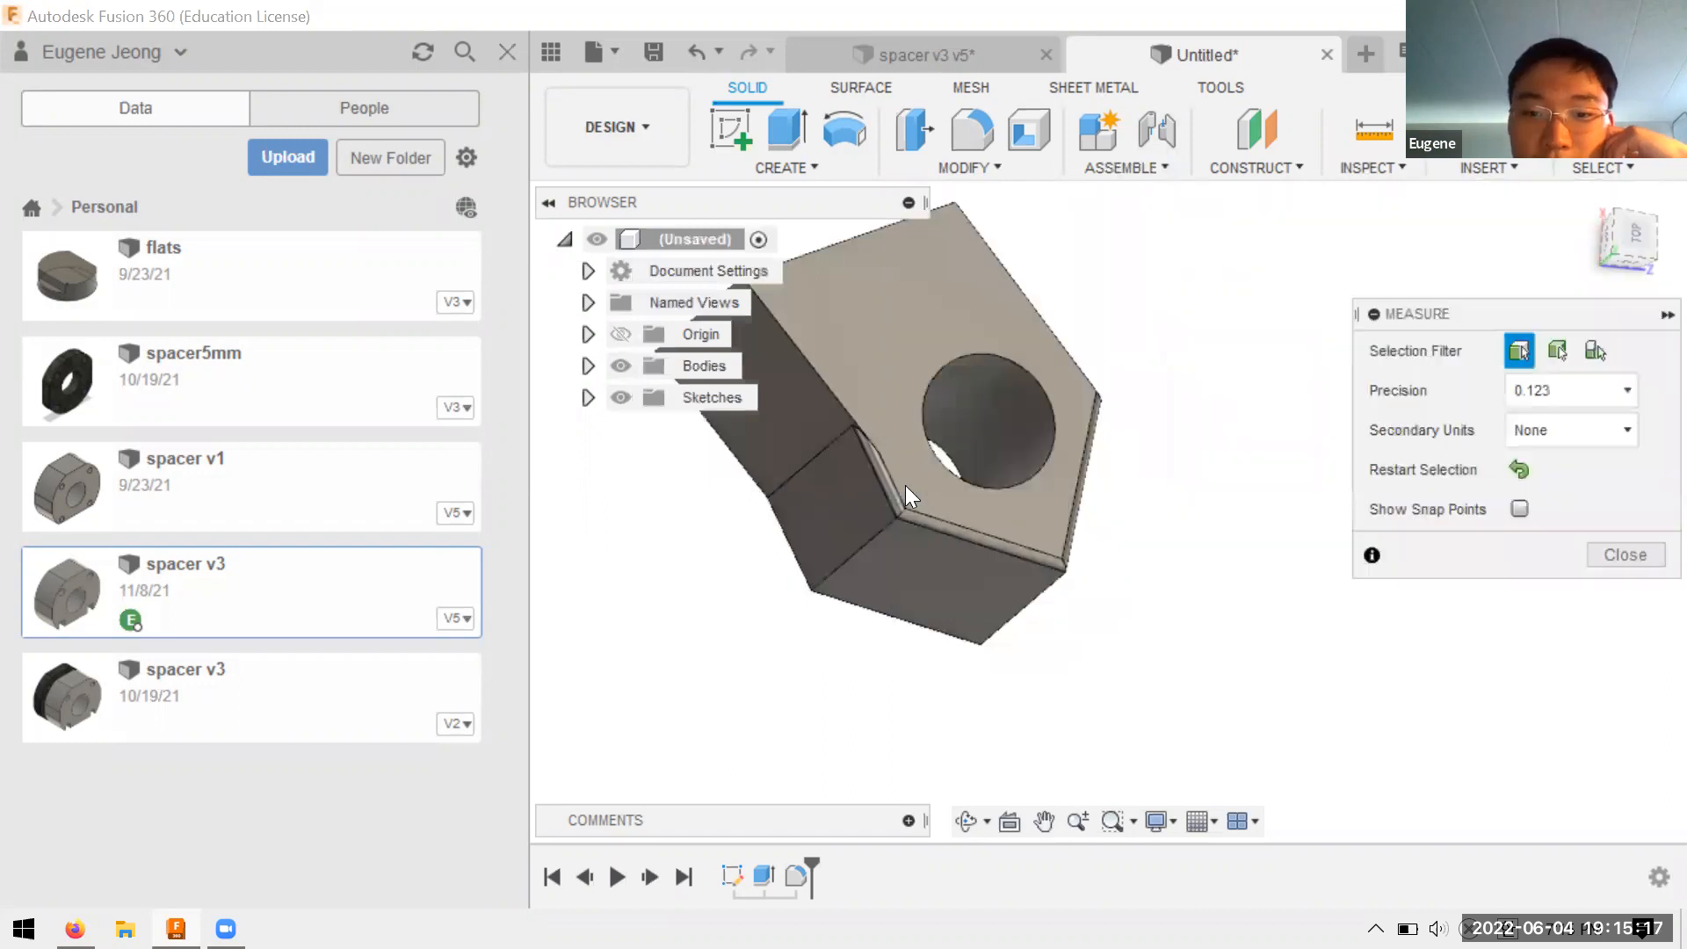
left_click(939, 483)
middle_click_drag(968, 598, 1031, 548, "shift")
middle_click_drag(844, 603, 968, 526, "shift")
left_click(774, 532)
middle_click_drag(773, 531, 1052, 503, "shift")
left_click(1646, 784)
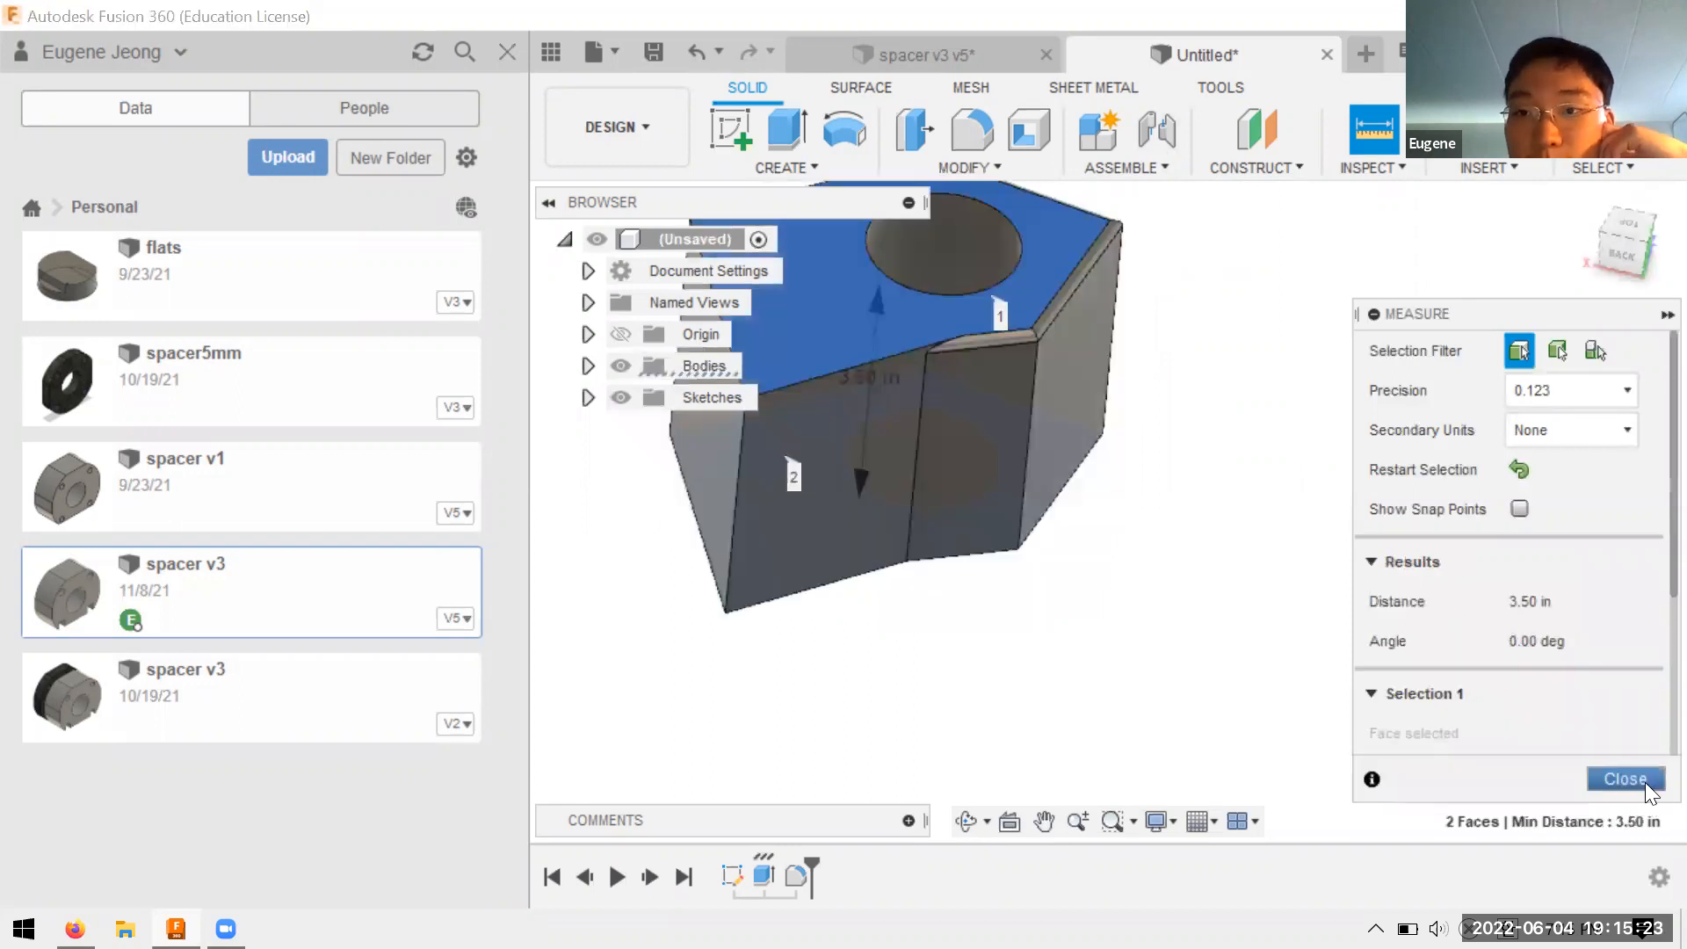
scroll(1178, 455, "down", 3)
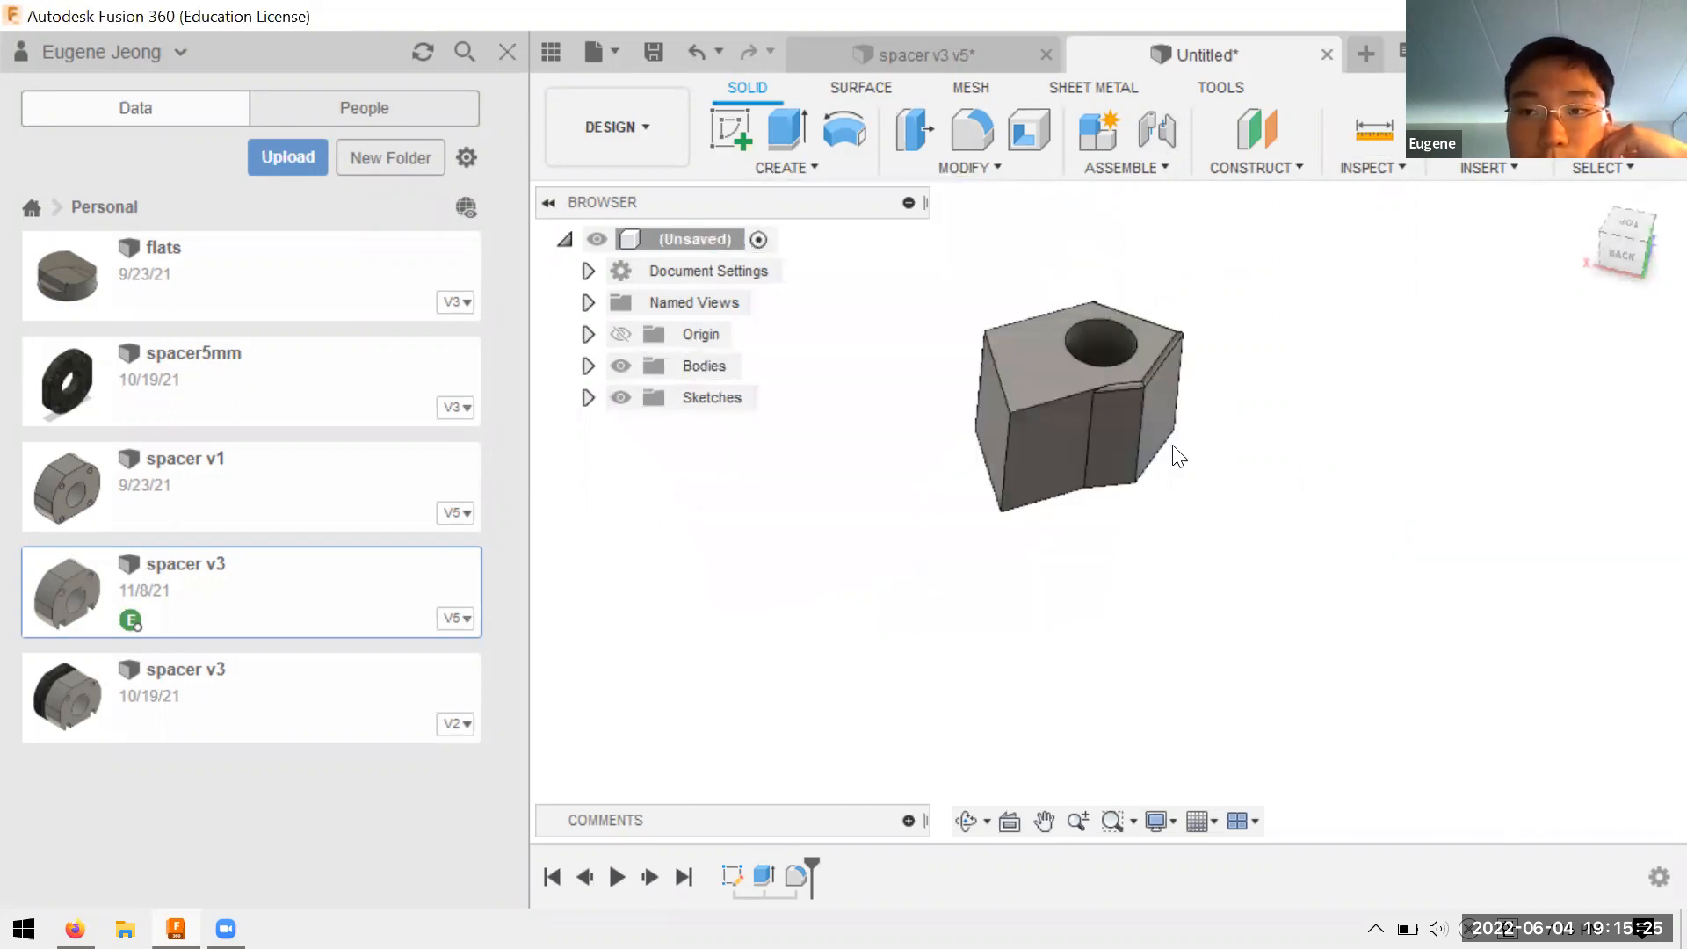
scroll(1090, 560, "up", 2)
left_click_drag(963, 347, 1382, 614)
left_click(1349, 510)
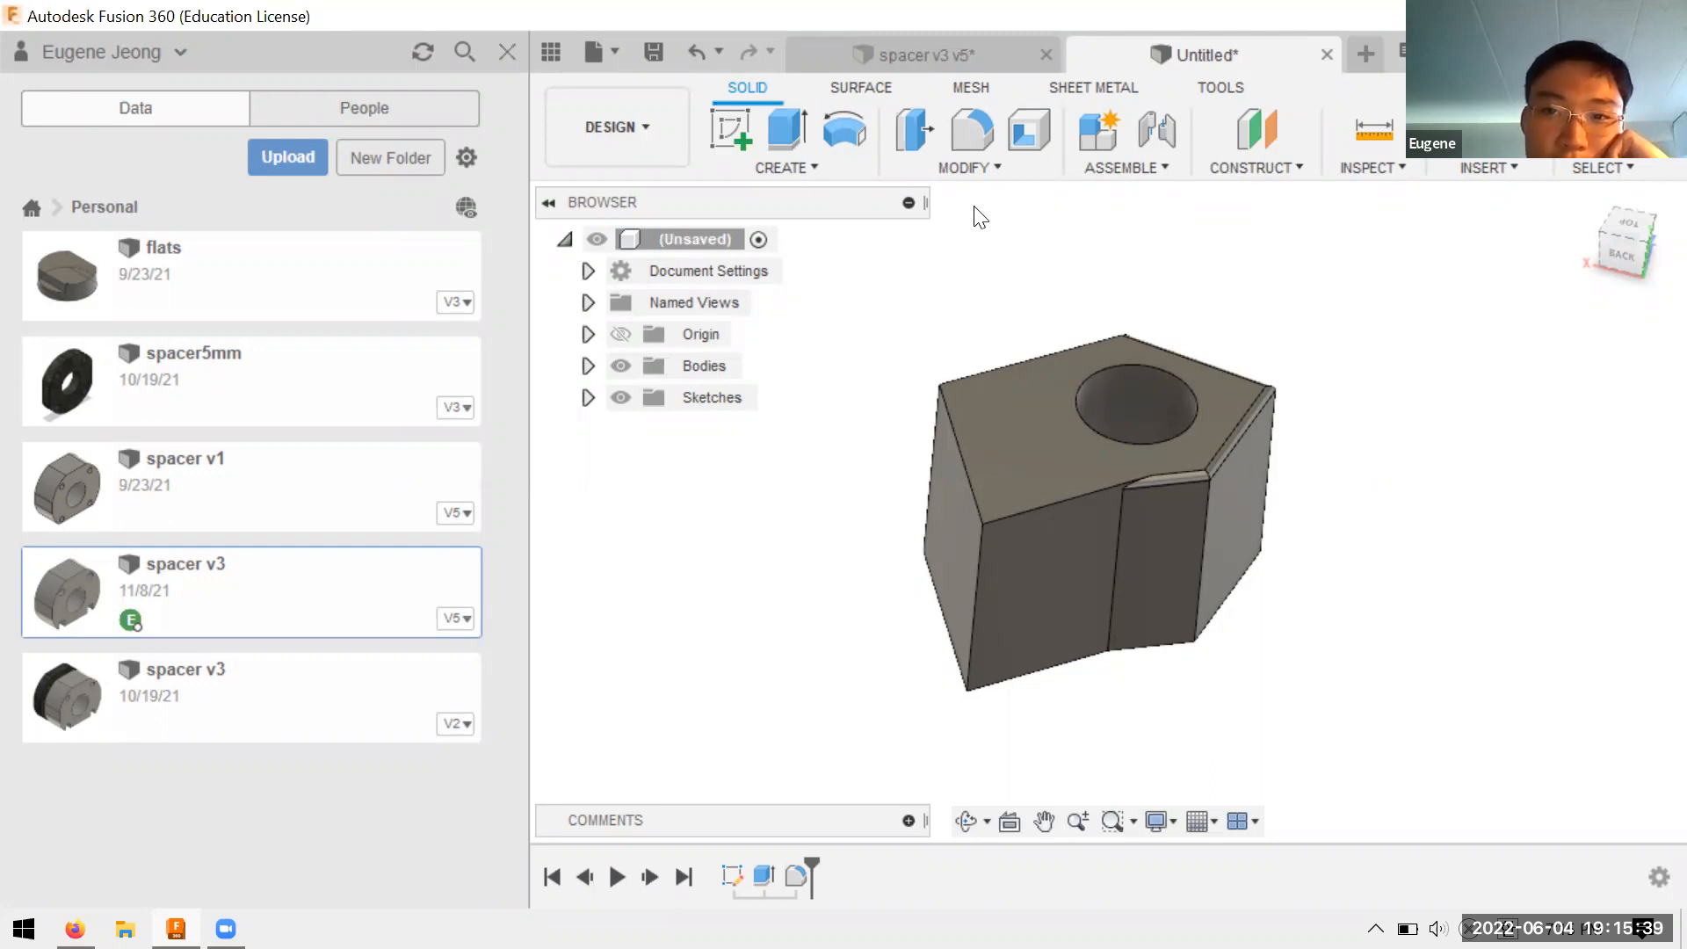
Switch to Firefox and close the Autodesk Education page
key("alt+Tab")
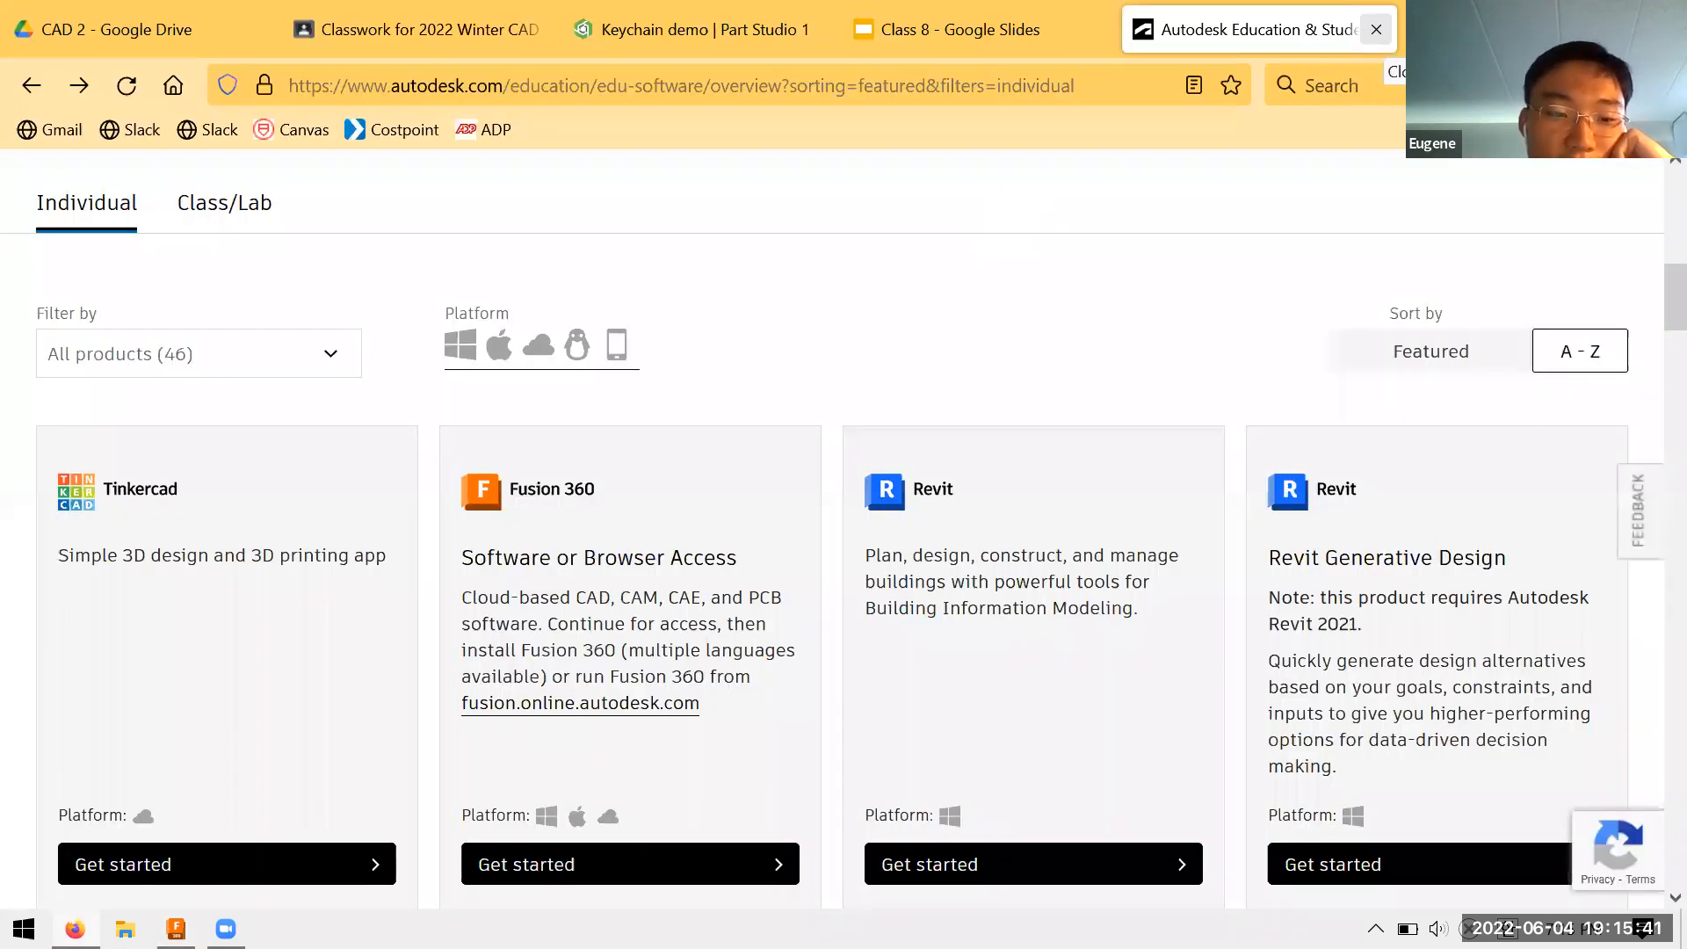
left_click(1377, 29)
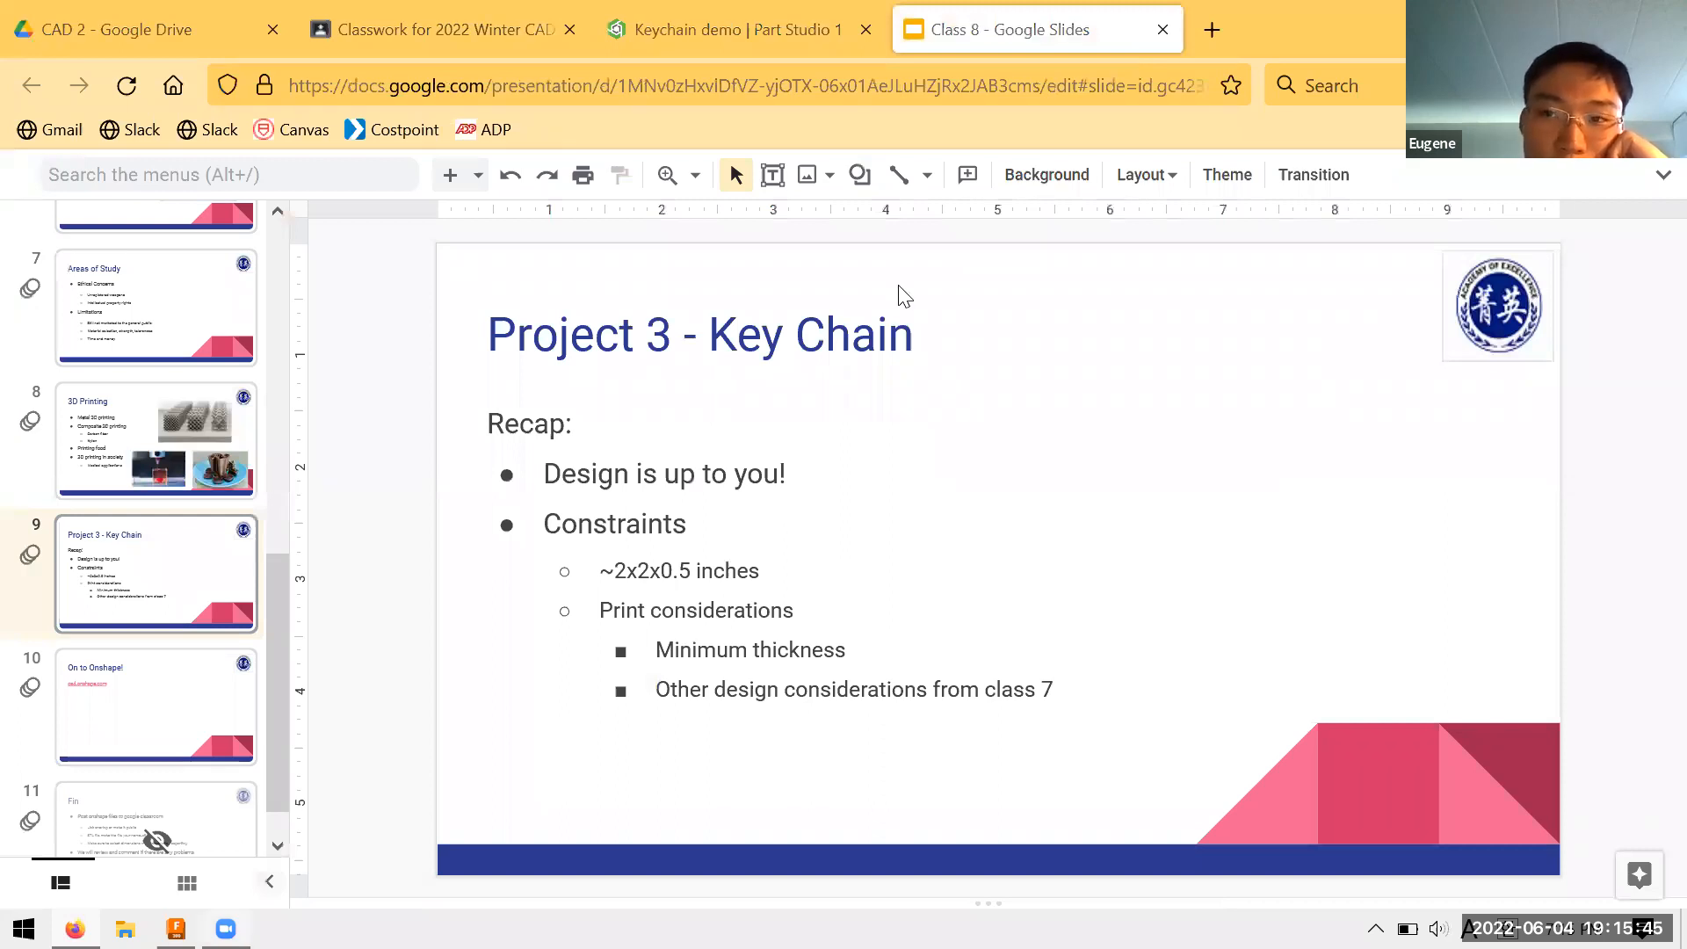
Back in Fusion 360, close the untitled design without saving and delete Setup2 from the spacer v3 design
key("alt+Tab")
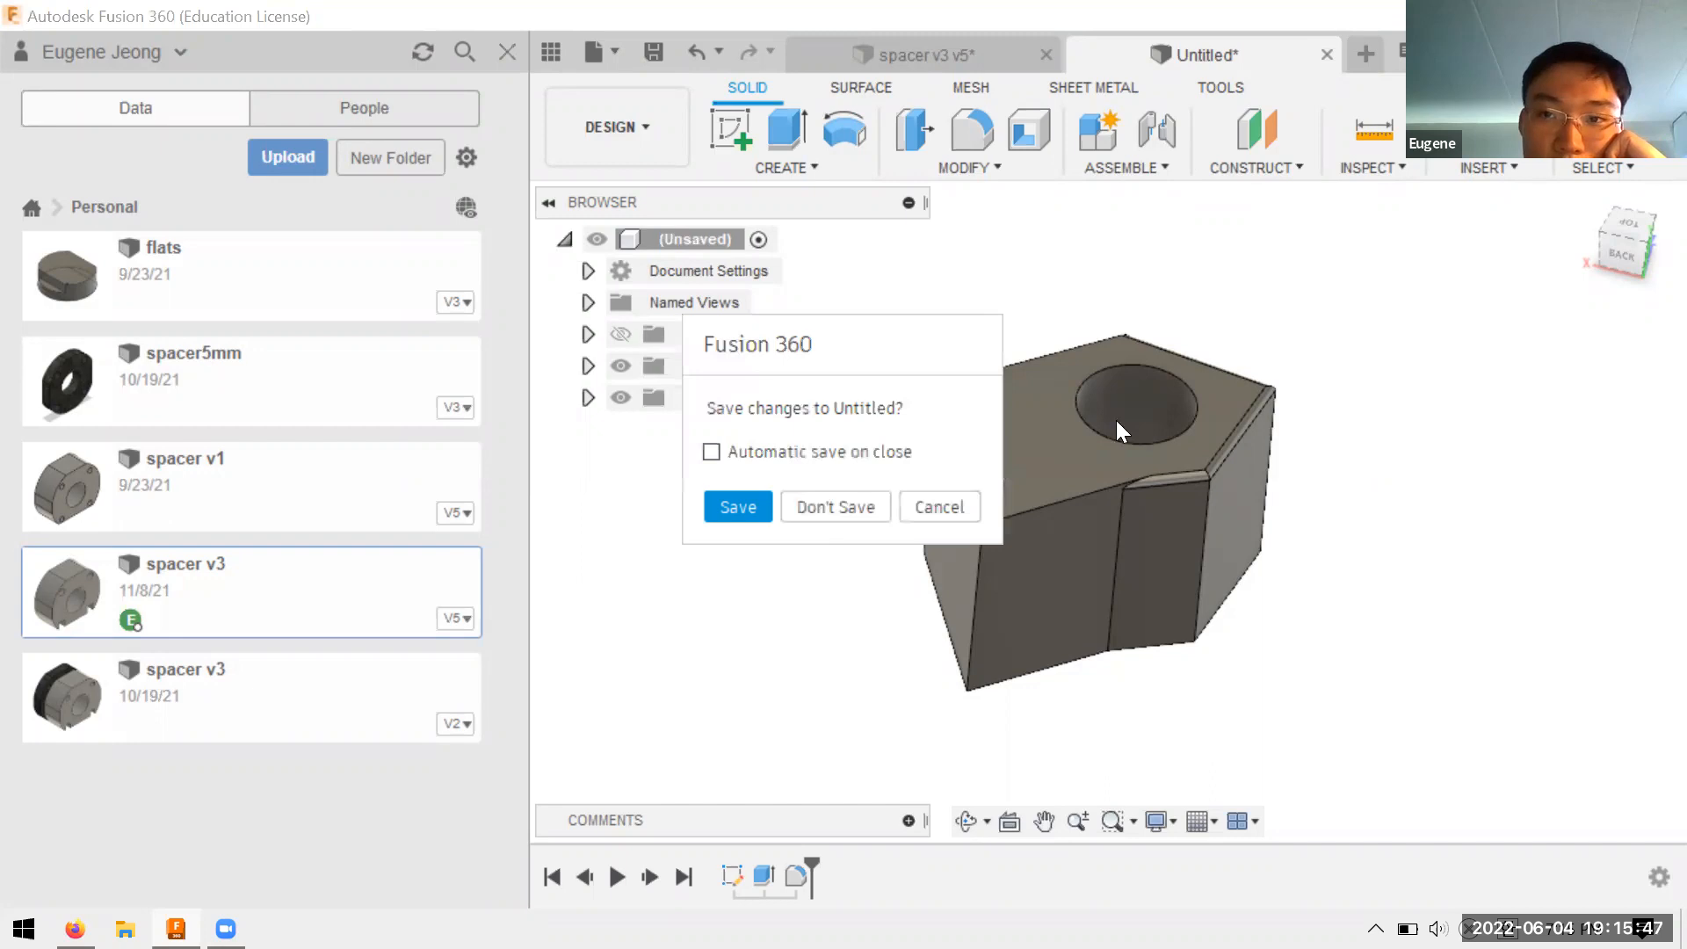
left_click(836, 507)
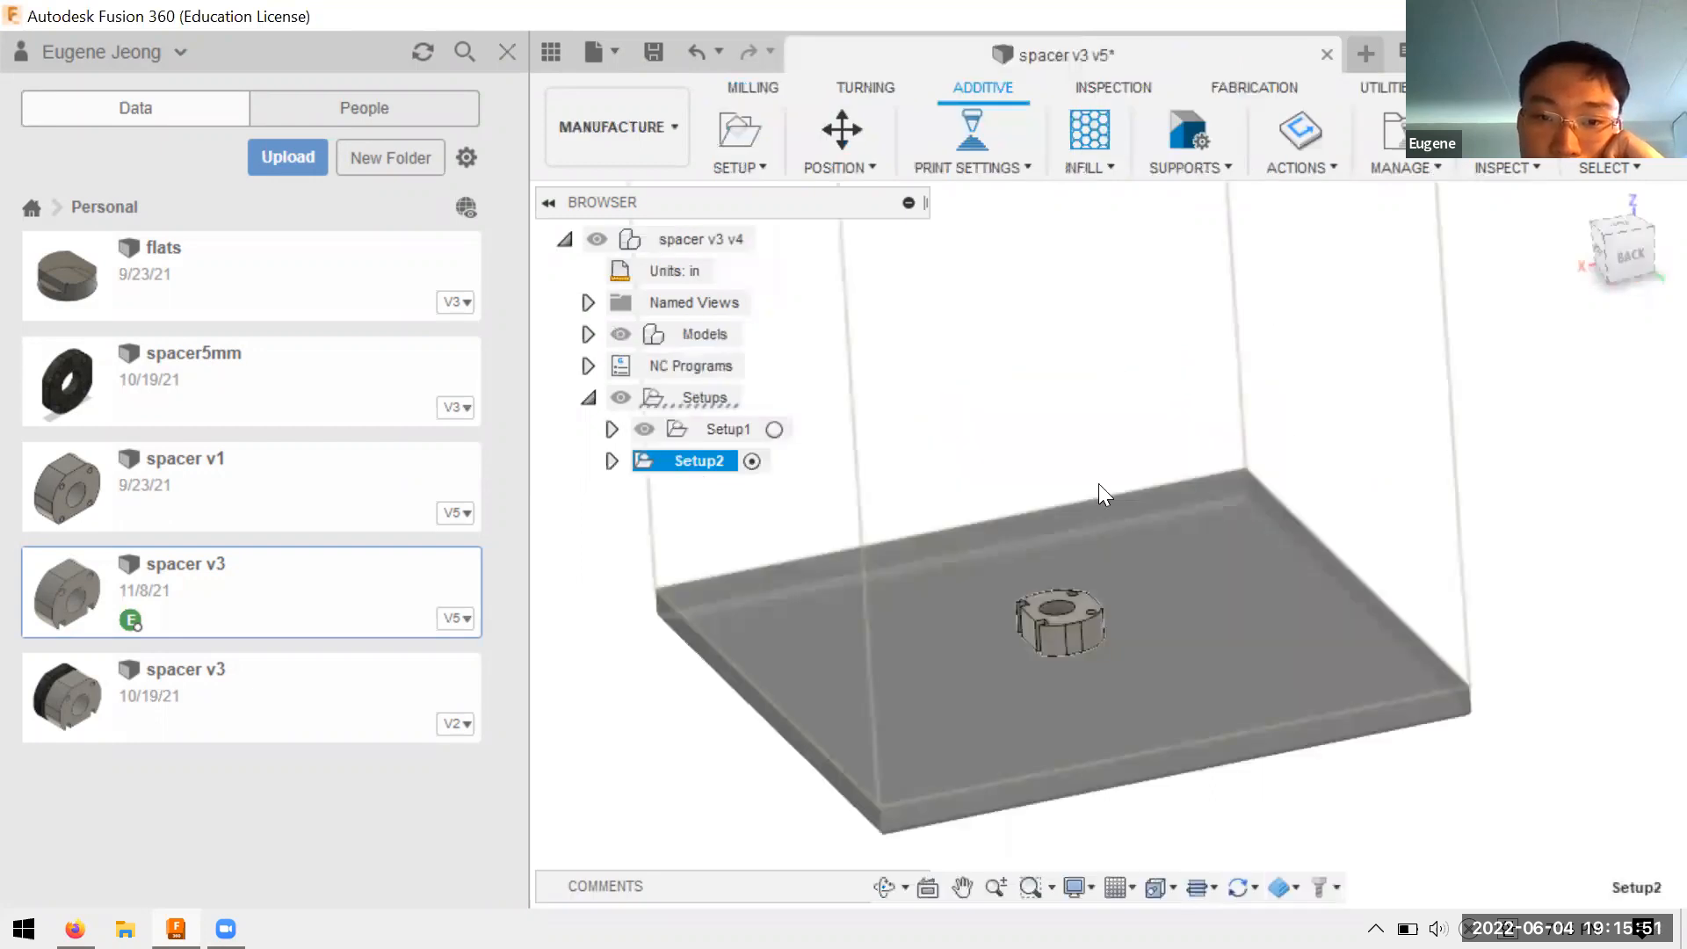
key("Delete")
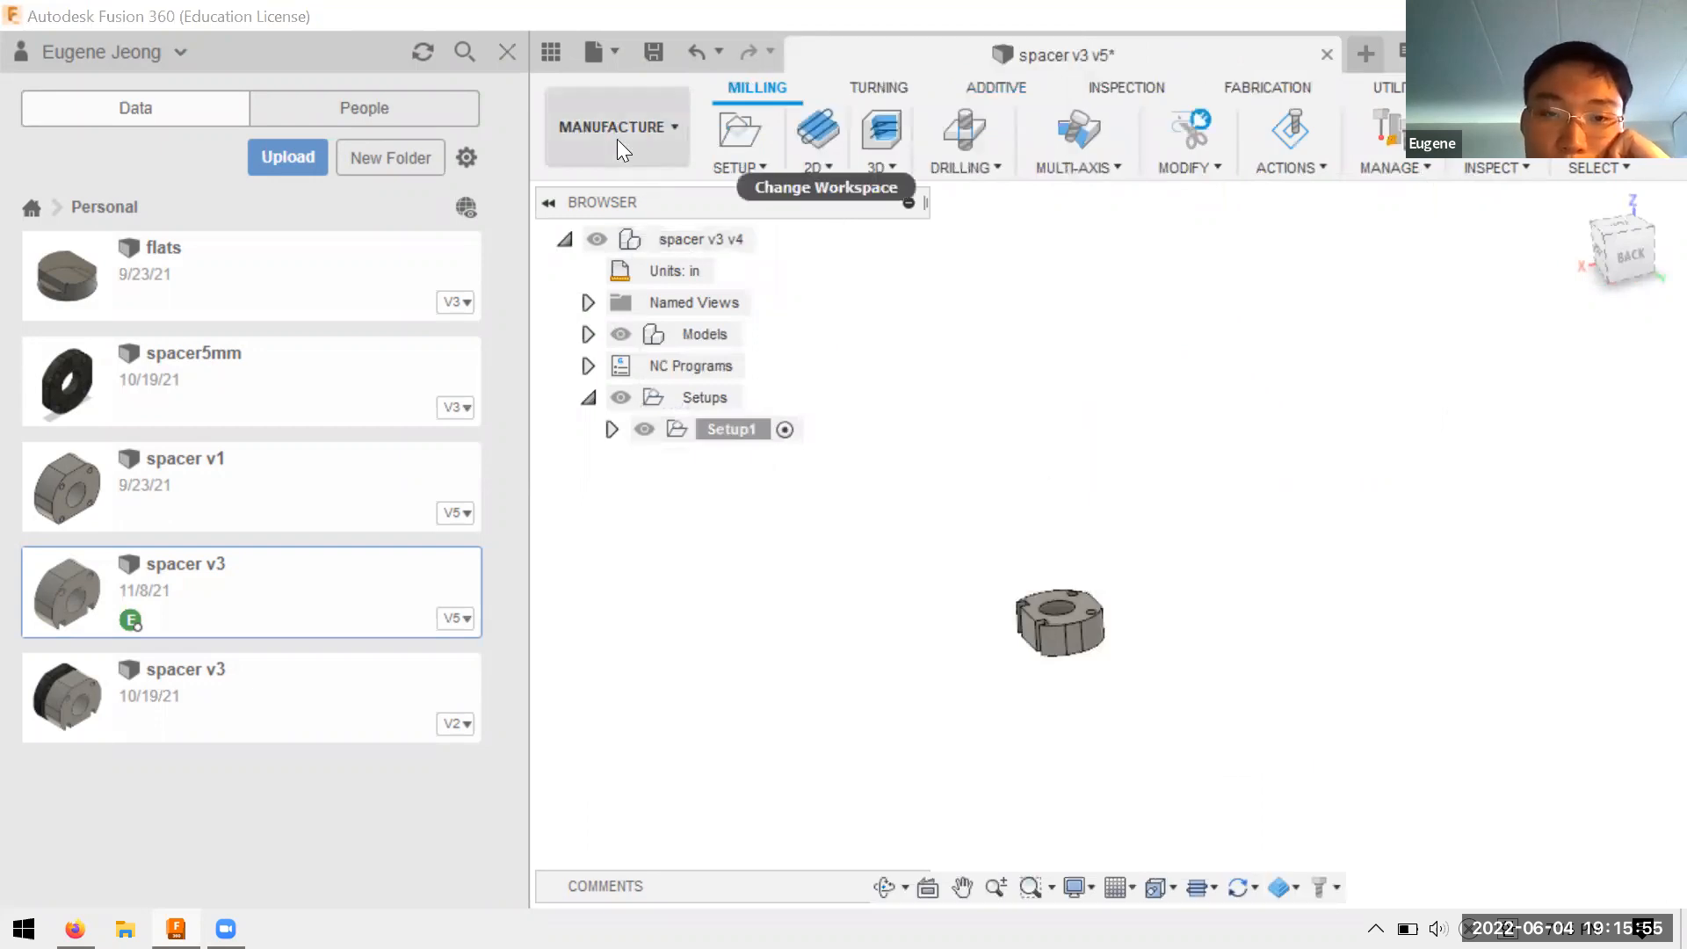
Look through the available workspaces and the 3D milling and setup commands of the Manufacture workspace
left_click(590, 132)
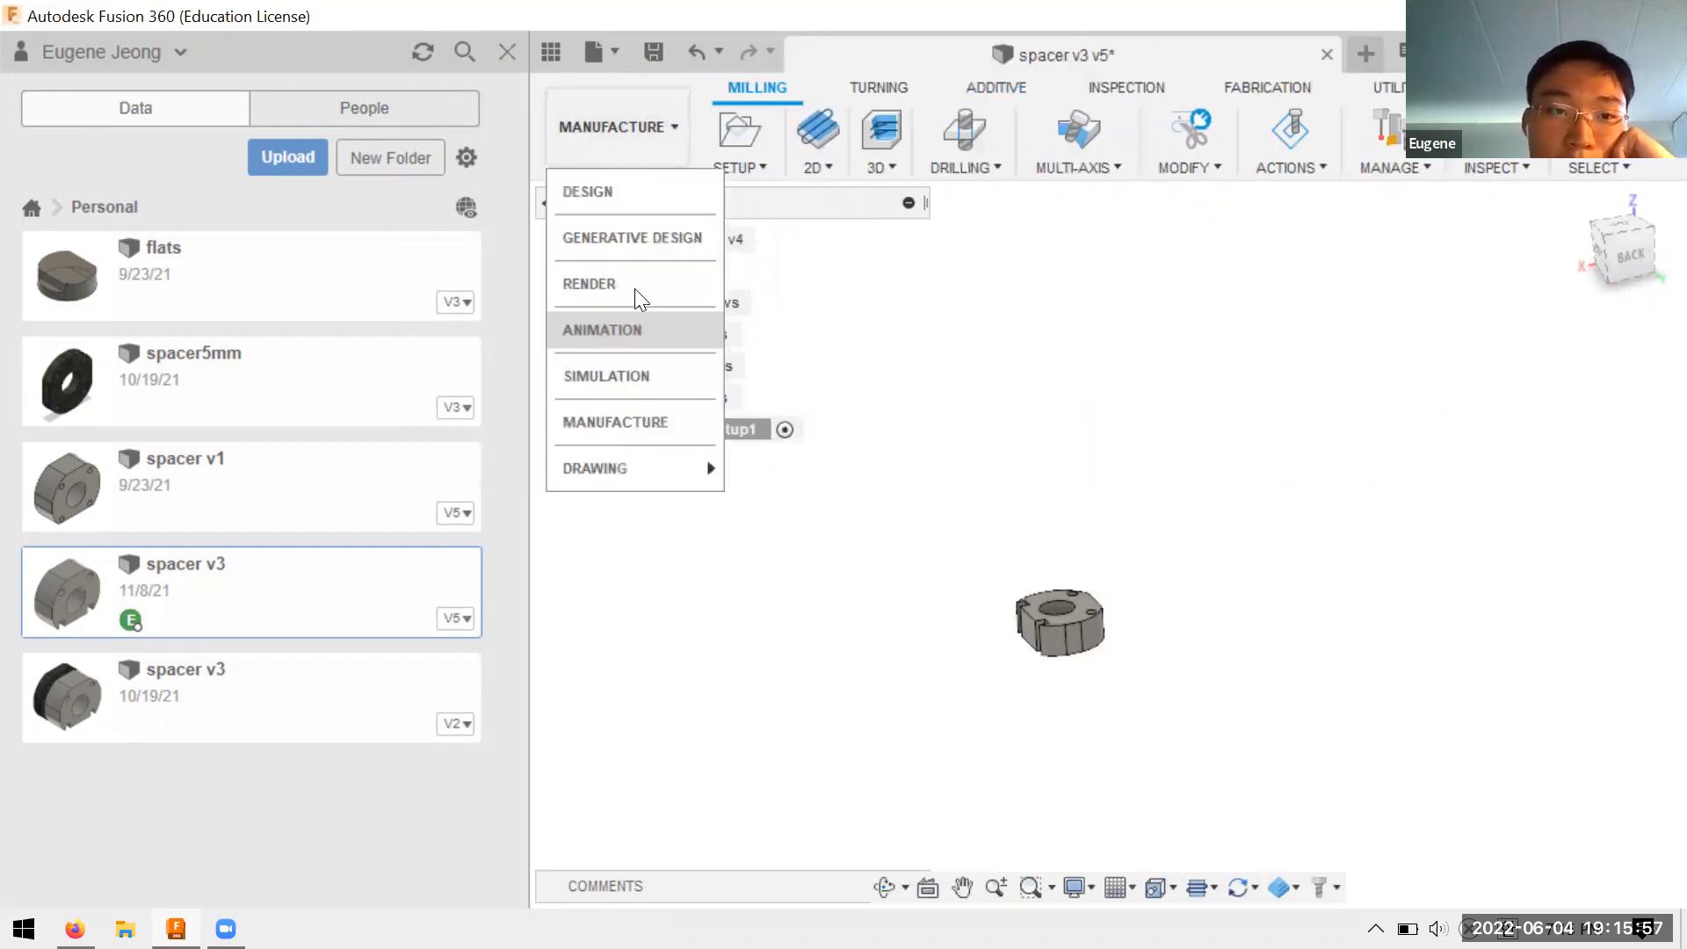
left_click(661, 163)
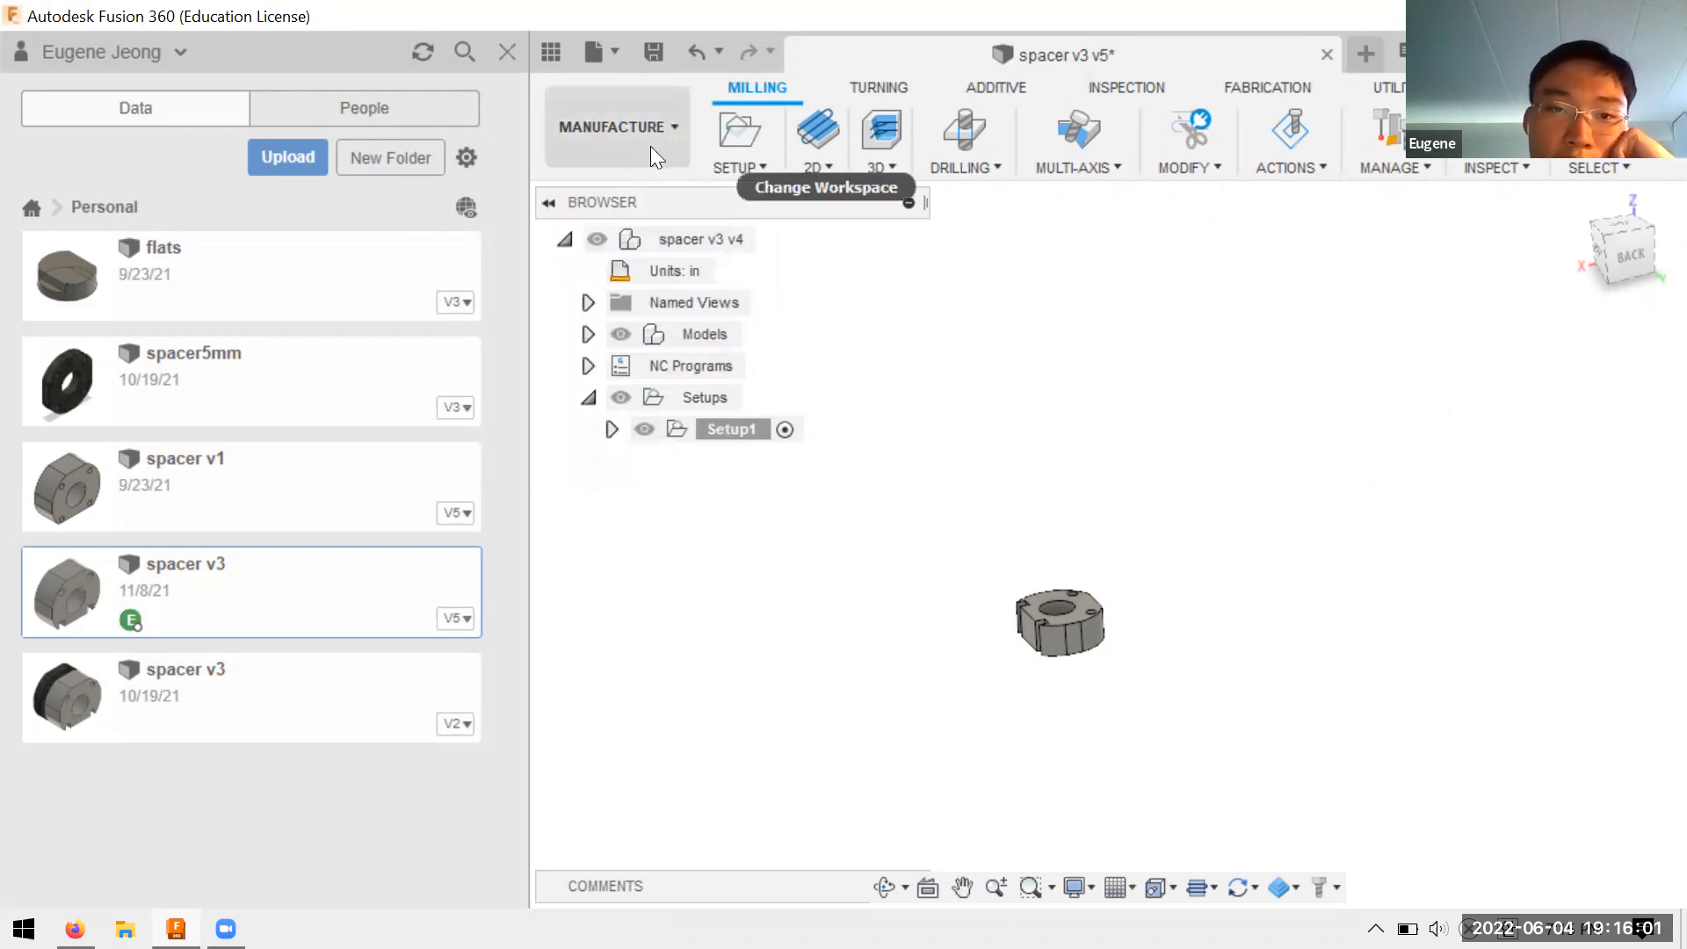
left_click(582, 144)
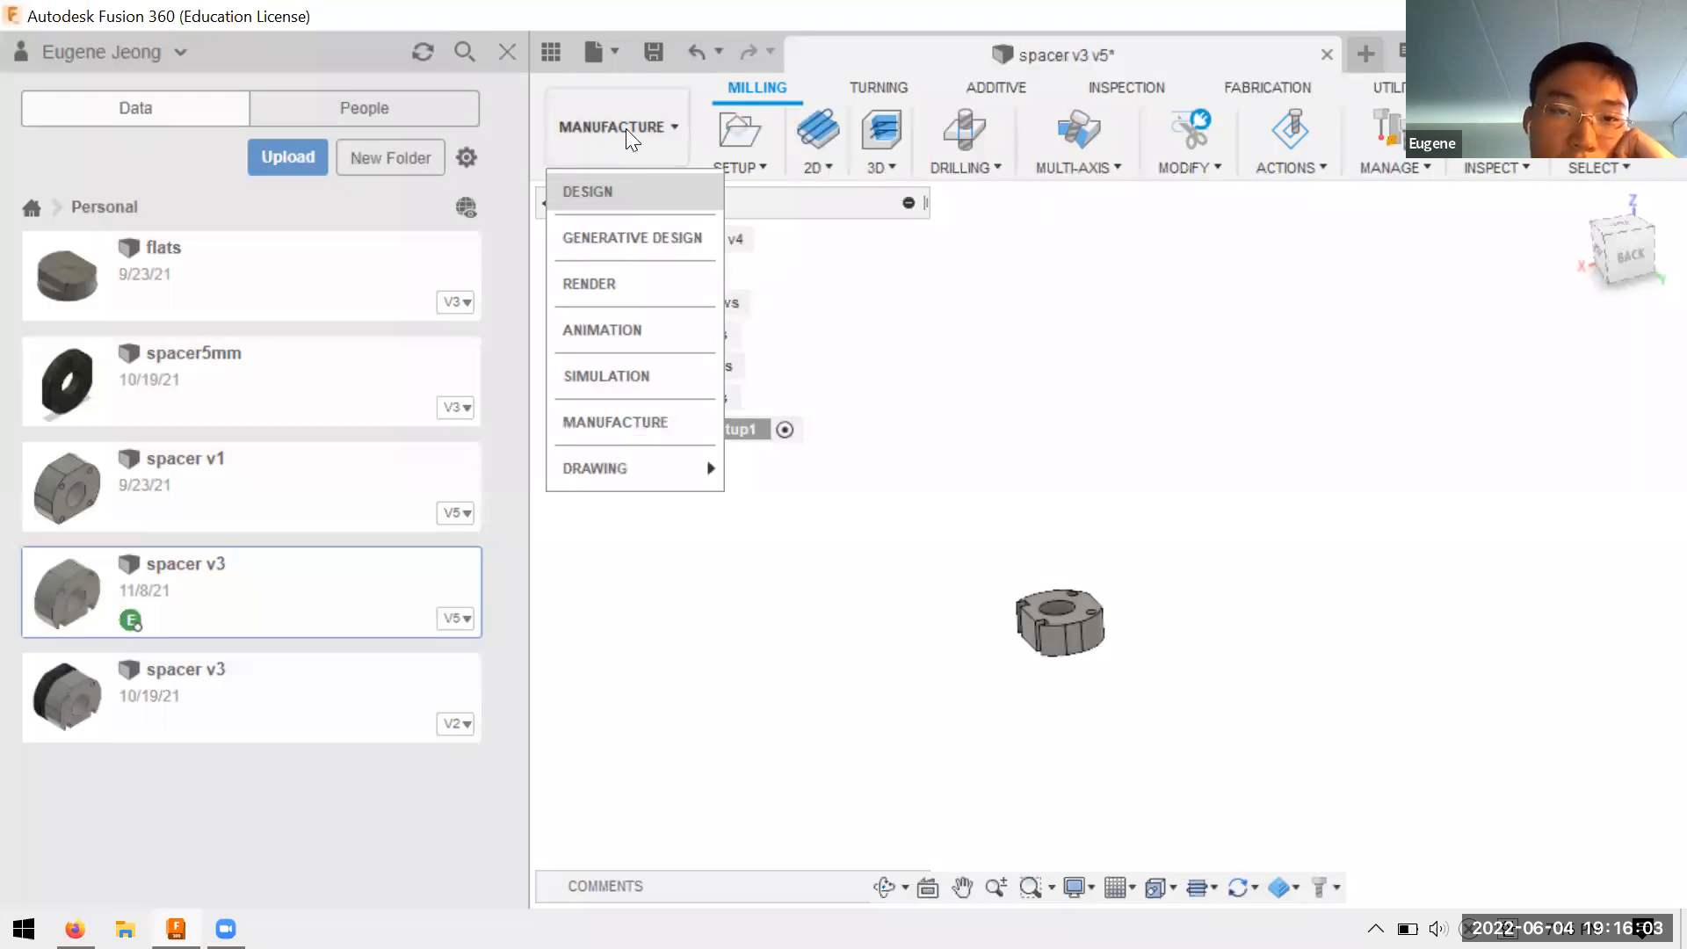
left_click(643, 145)
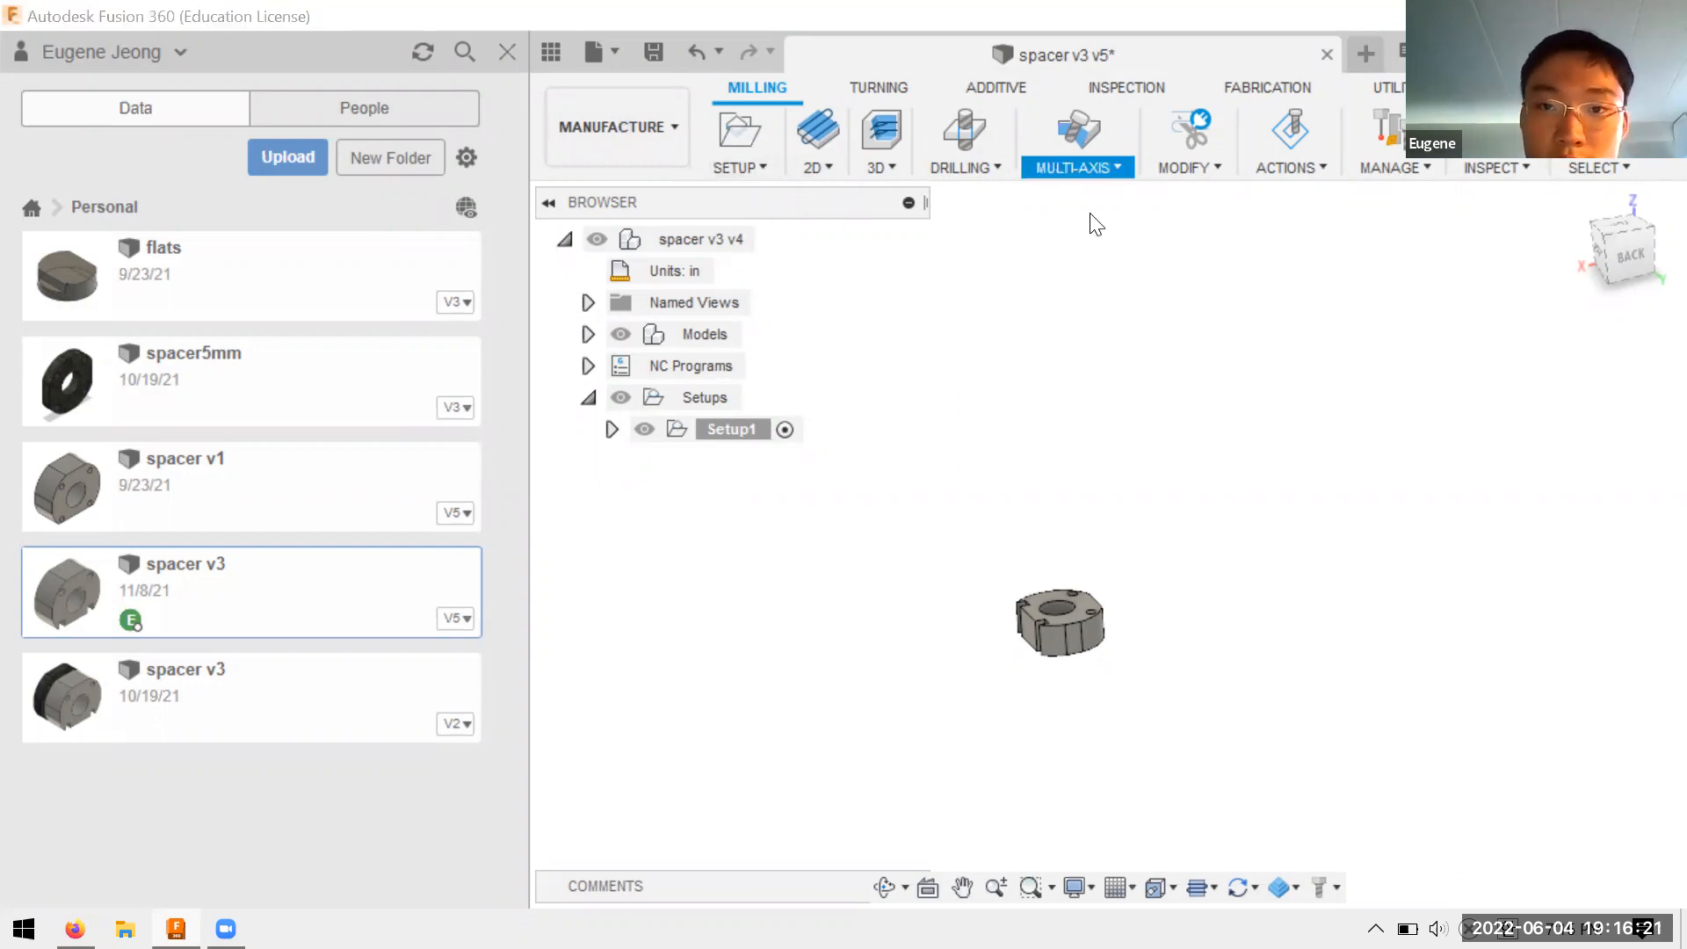
left_click(886, 153)
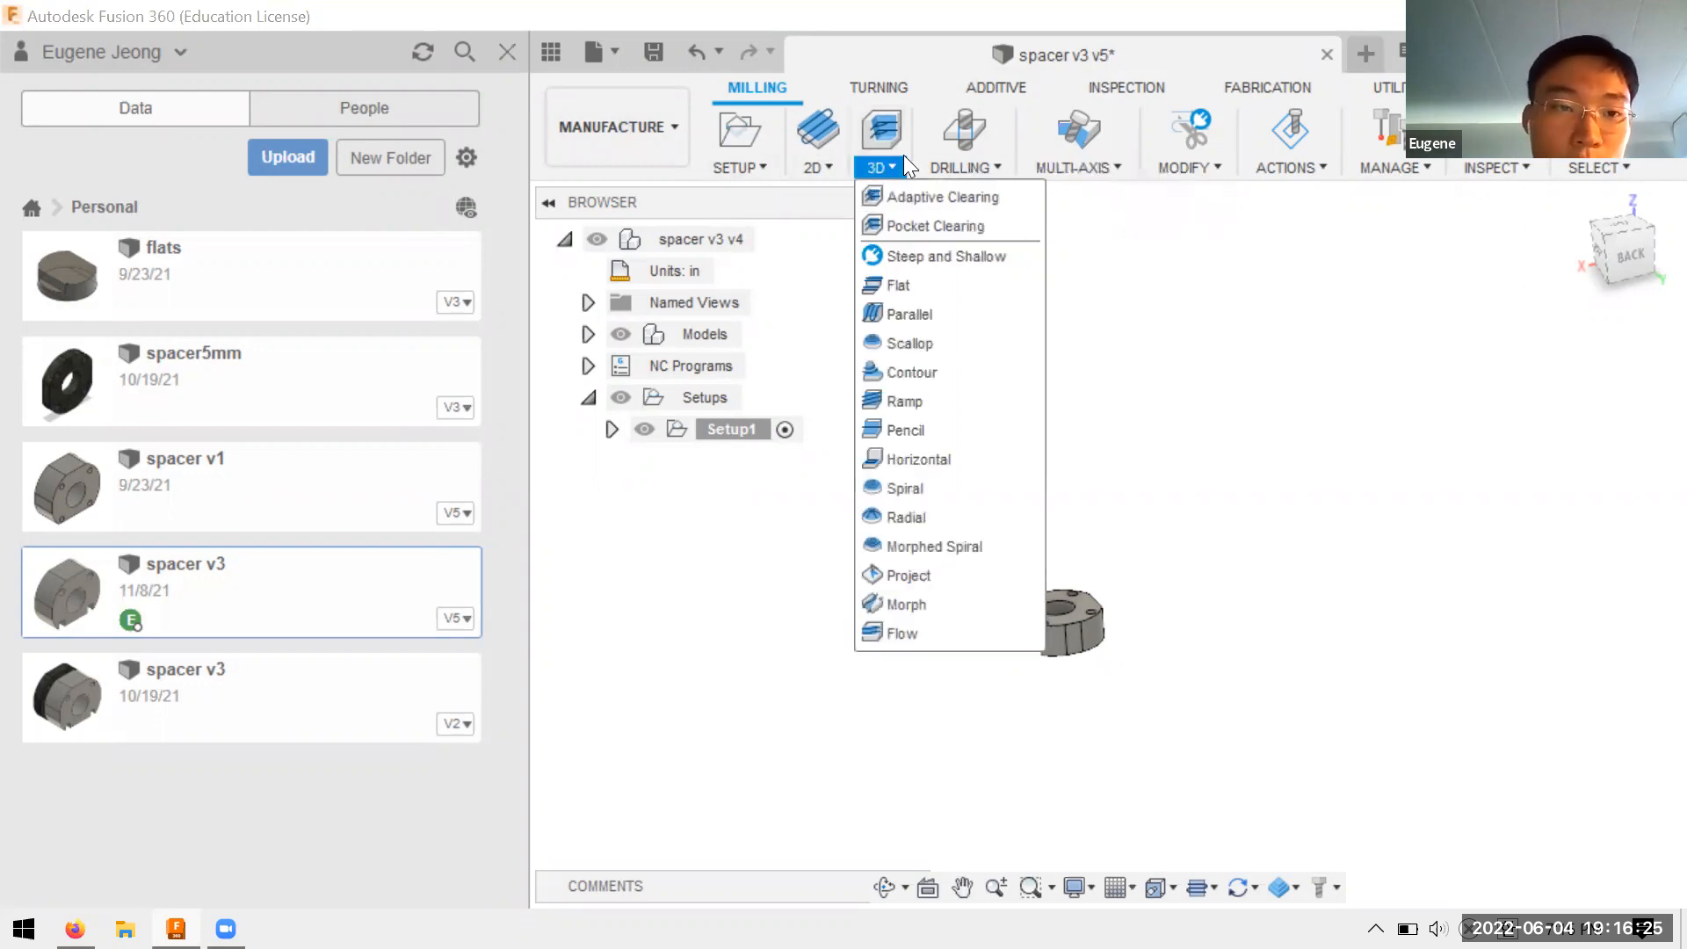
left_click(745, 169)
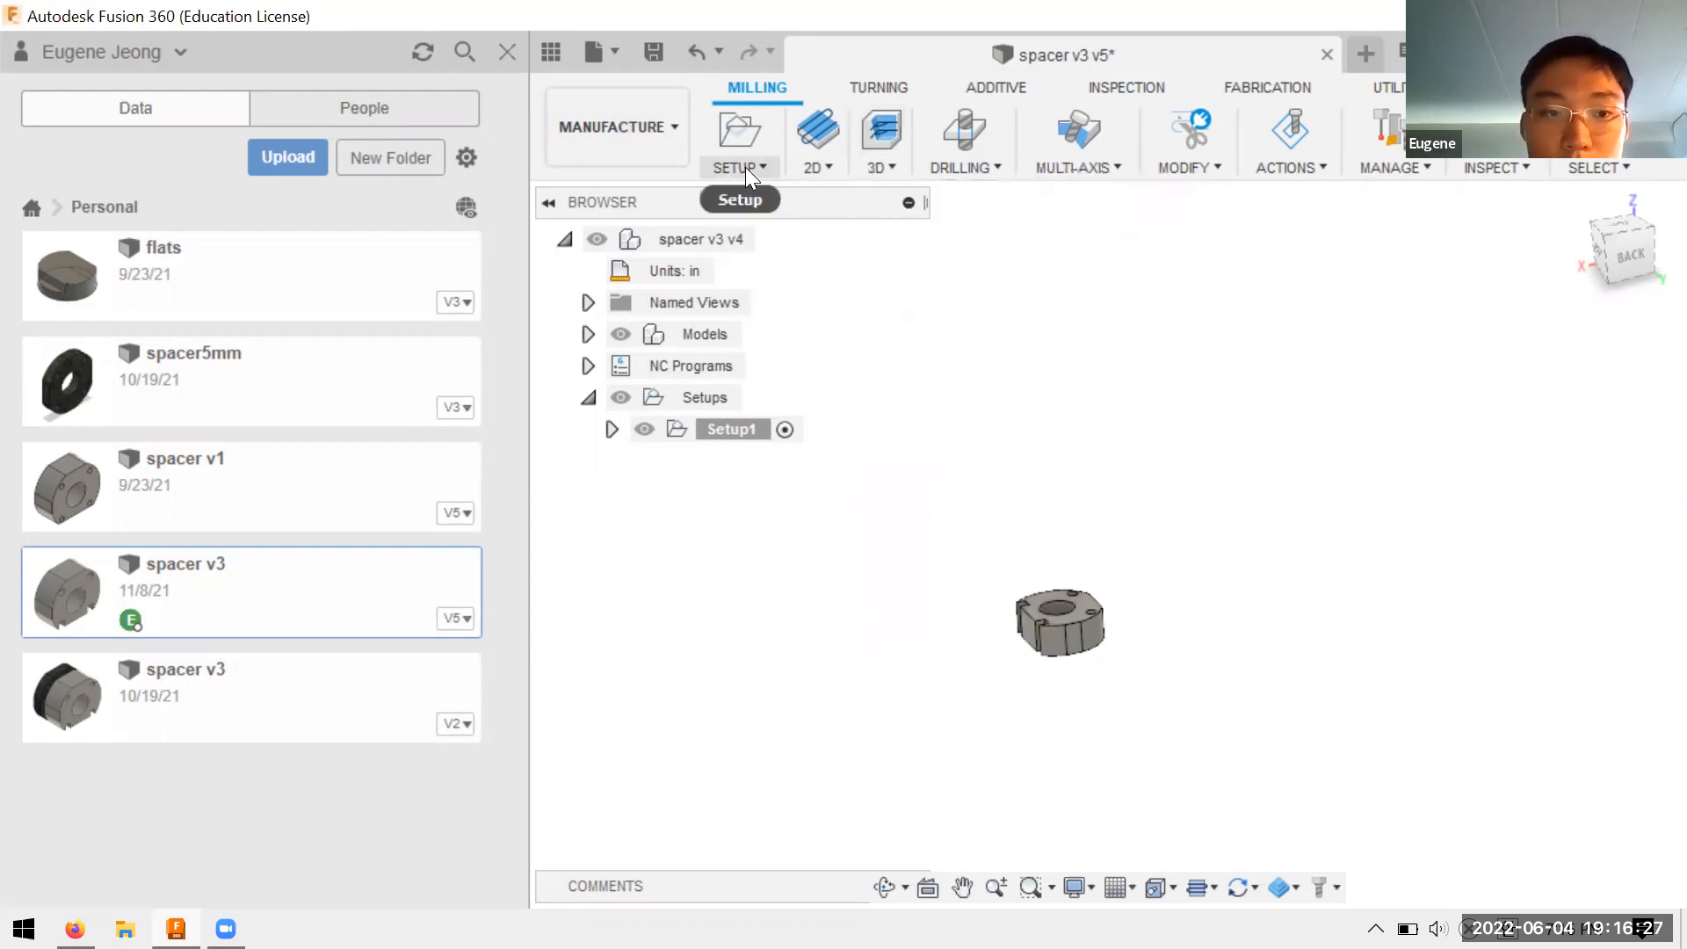
left_click(744, 169)
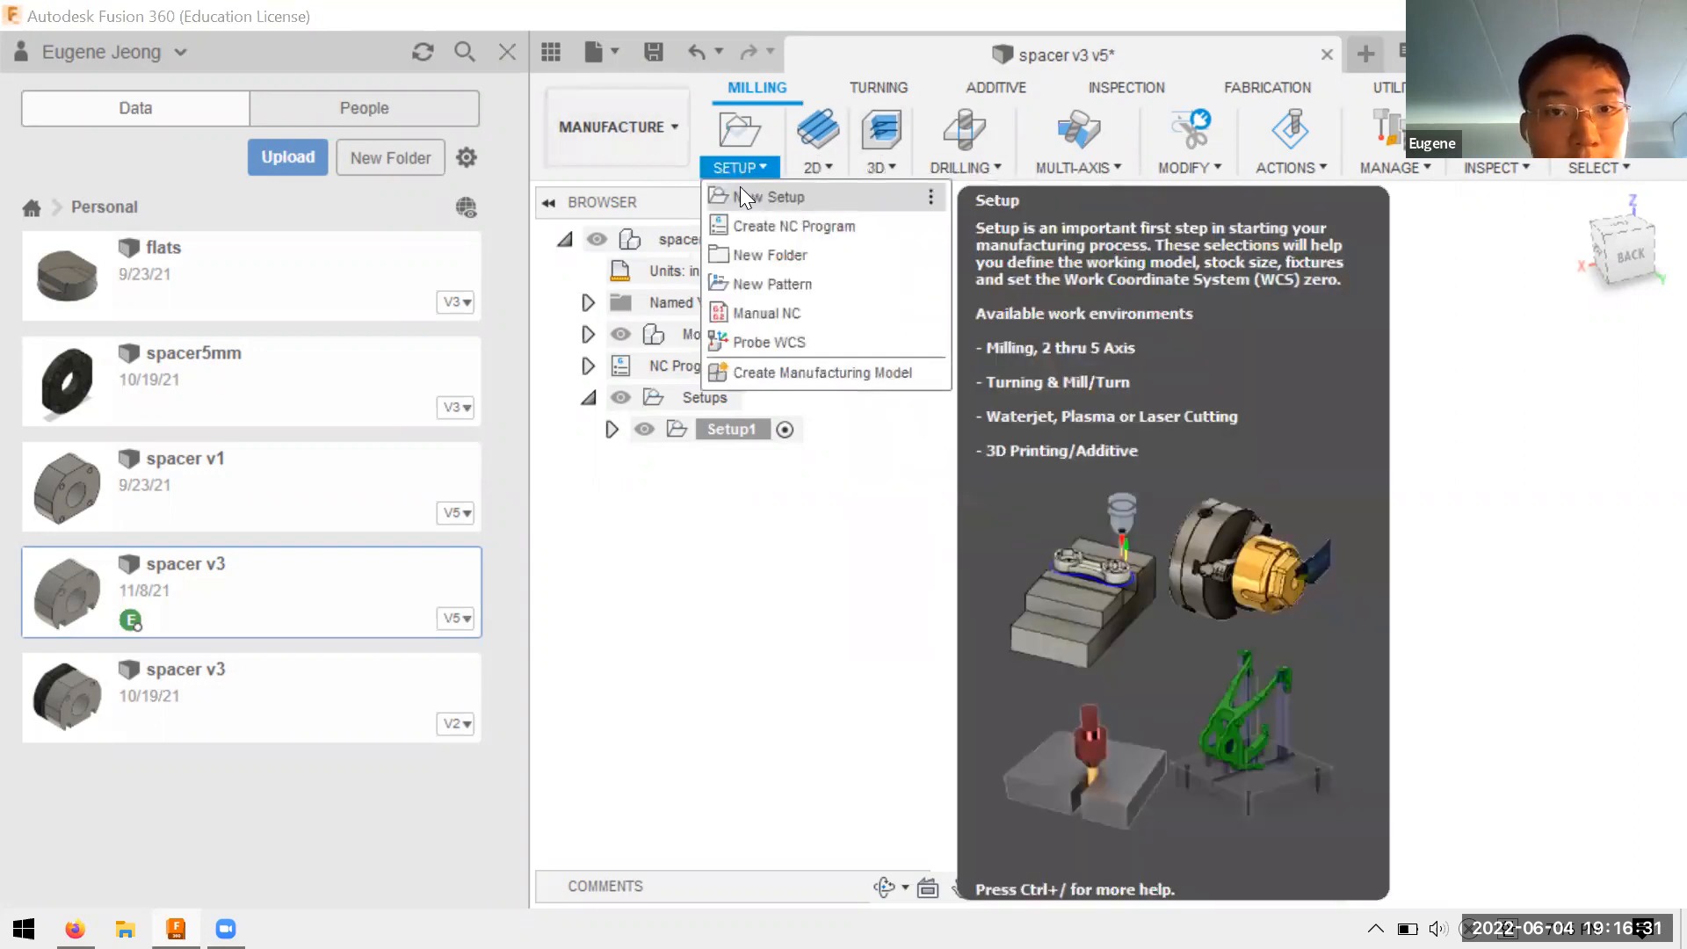
left_click(1073, 290)
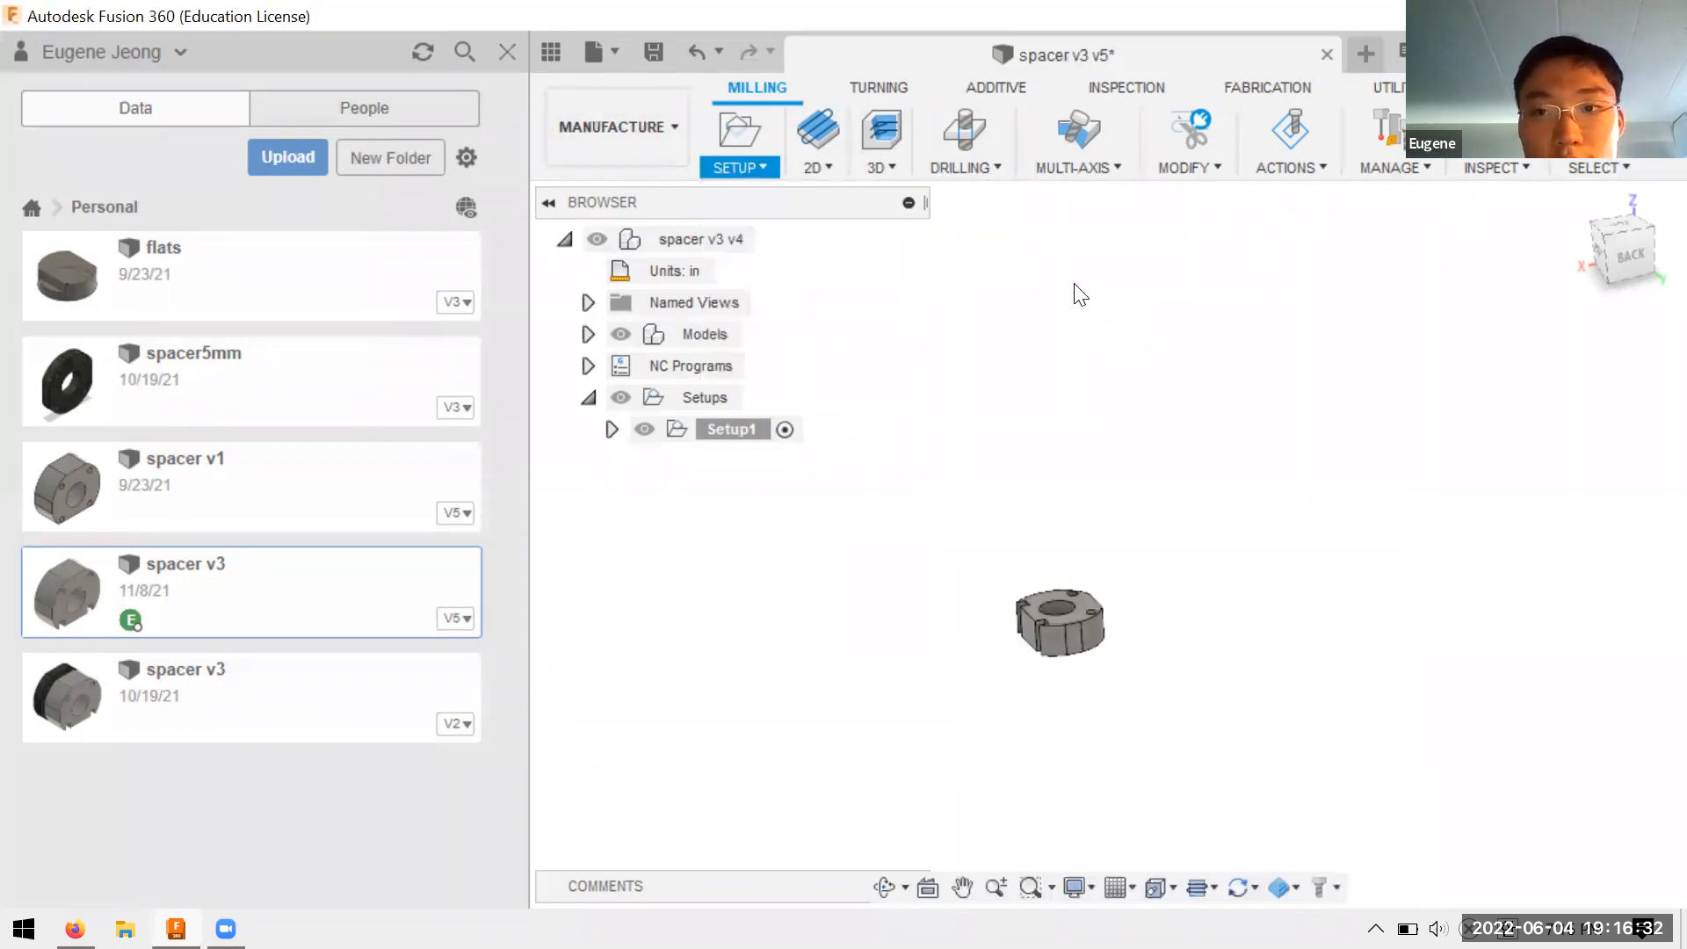
left_click(743, 169)
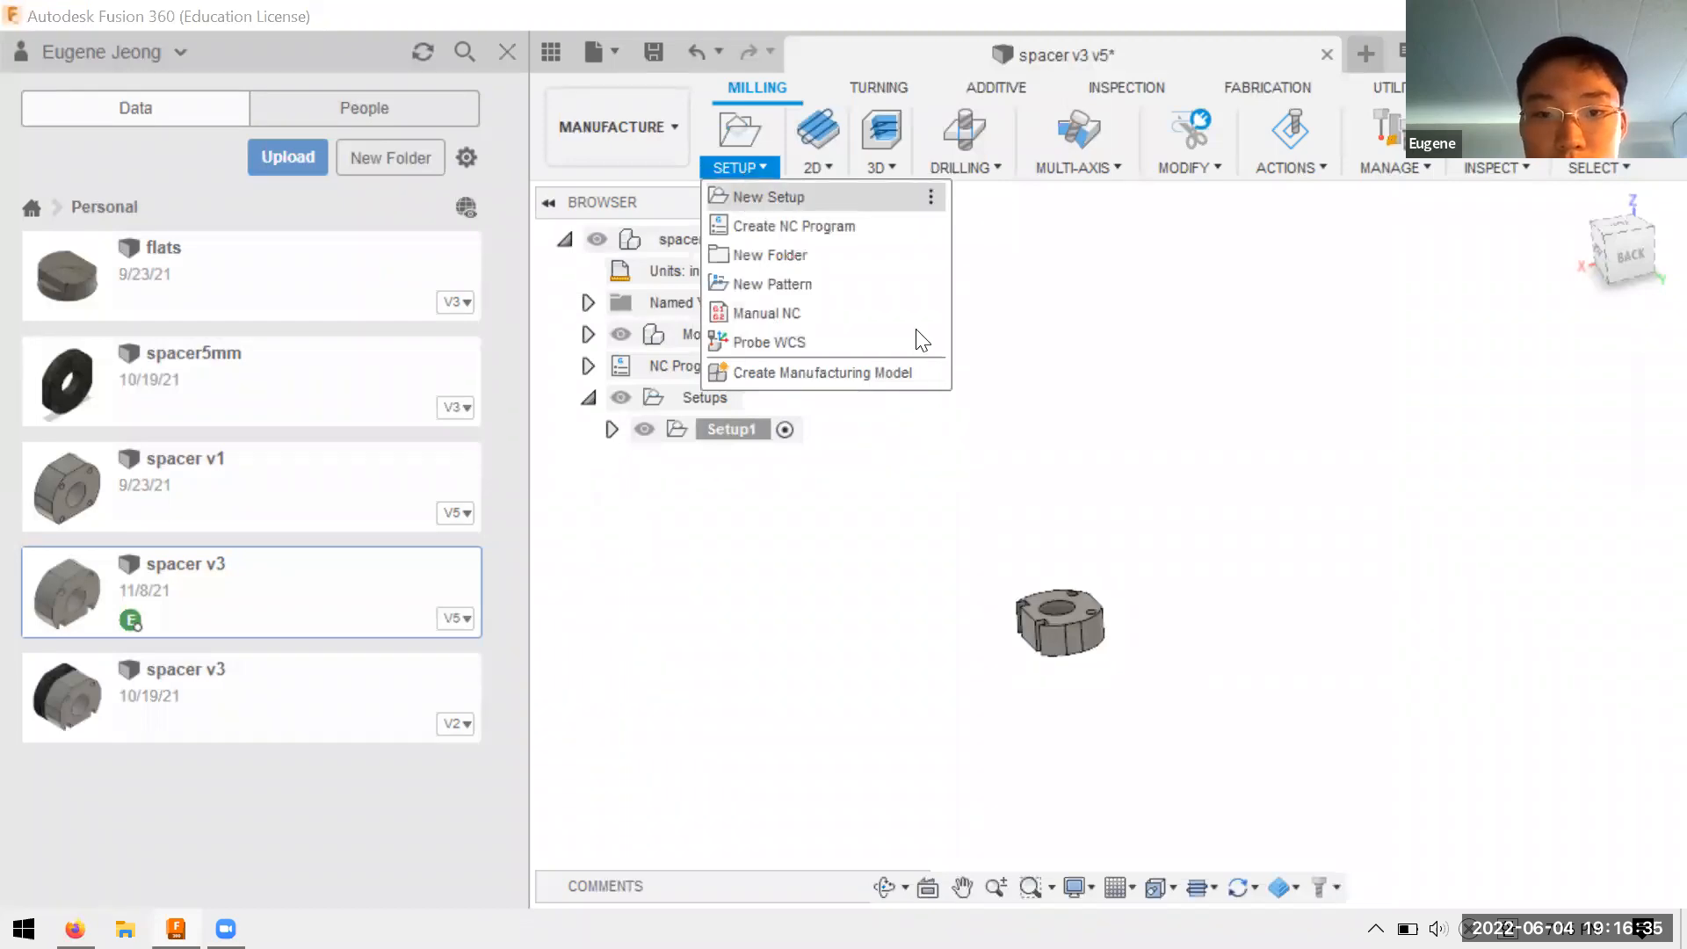
left_click(769, 196)
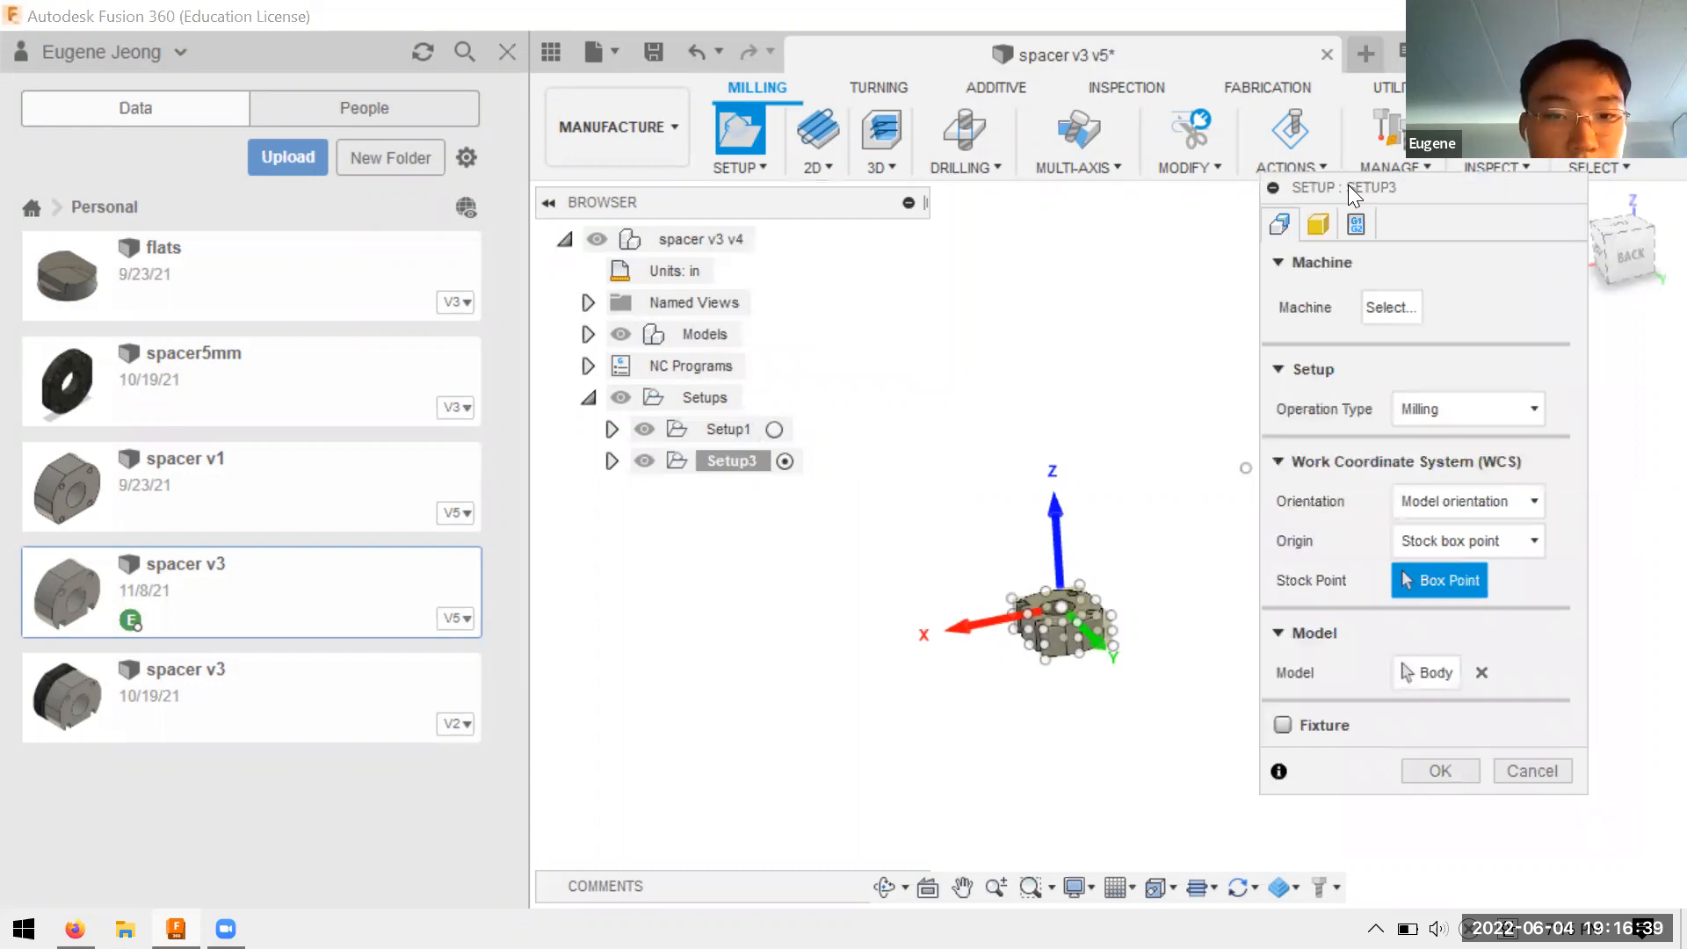
mouse_move(1169, 422)
middle_mouse_down("shift")
mouse_move(1201, 545)
mouse_move(1178, 399)
mouse_move(1202, 355)
mouse_move(1204, 415)
mouse_move(1137, 422)
middle_mouse_up("shift")
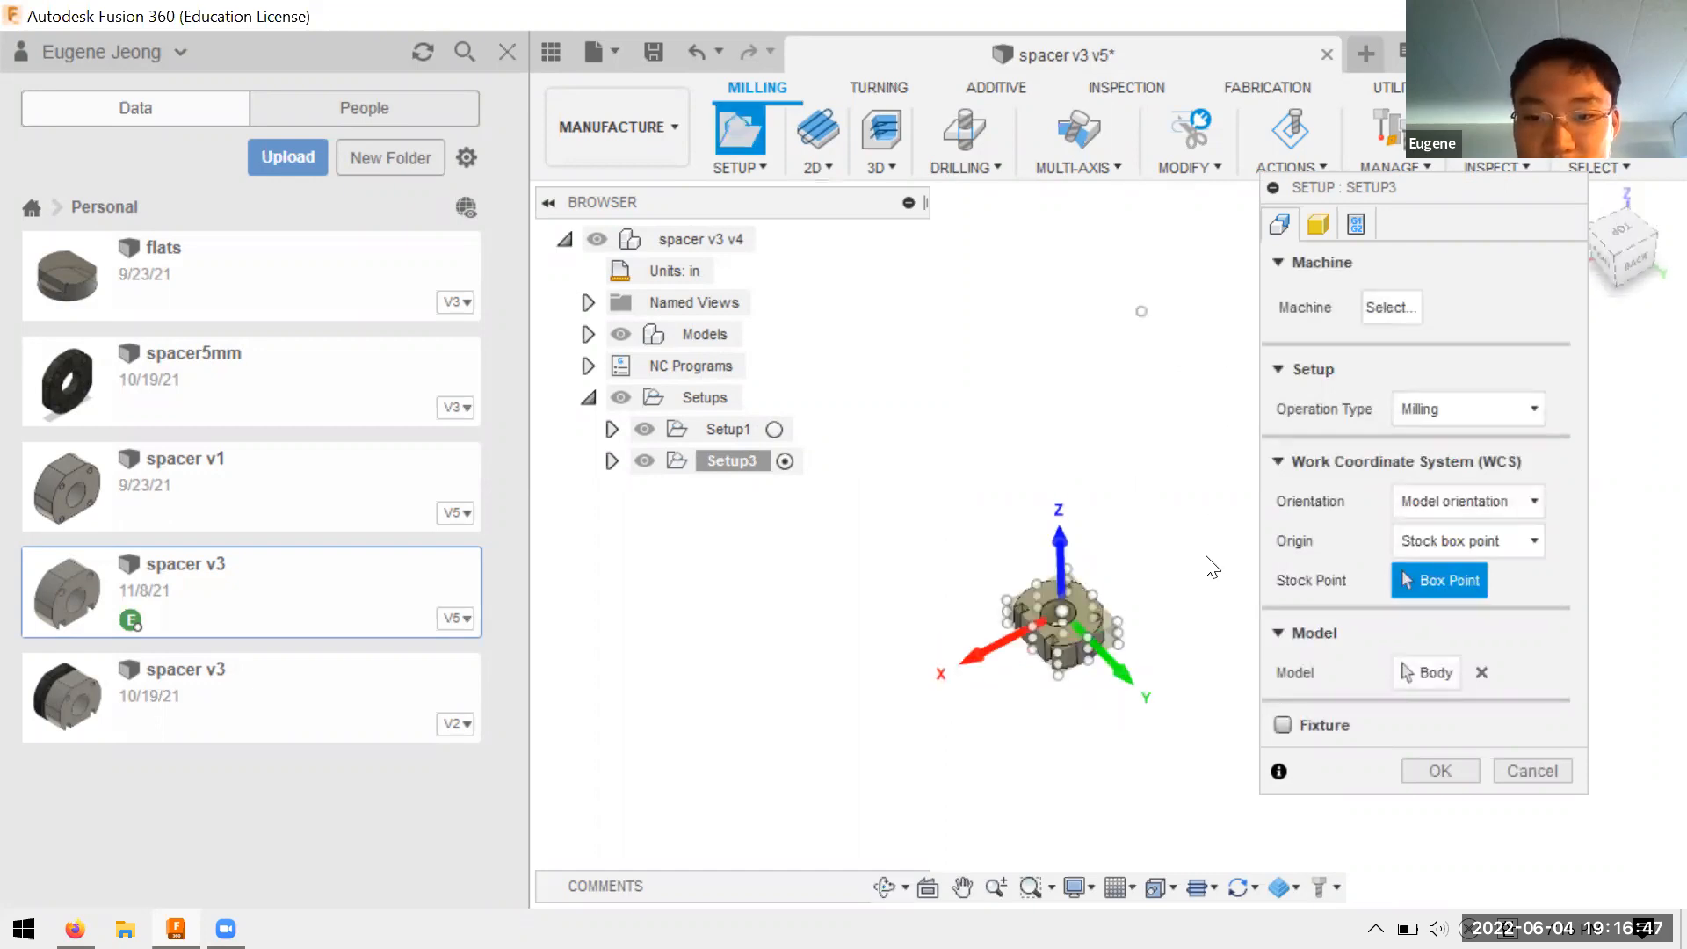
middle_click_drag(1209, 565, 1232, 463, "shift")
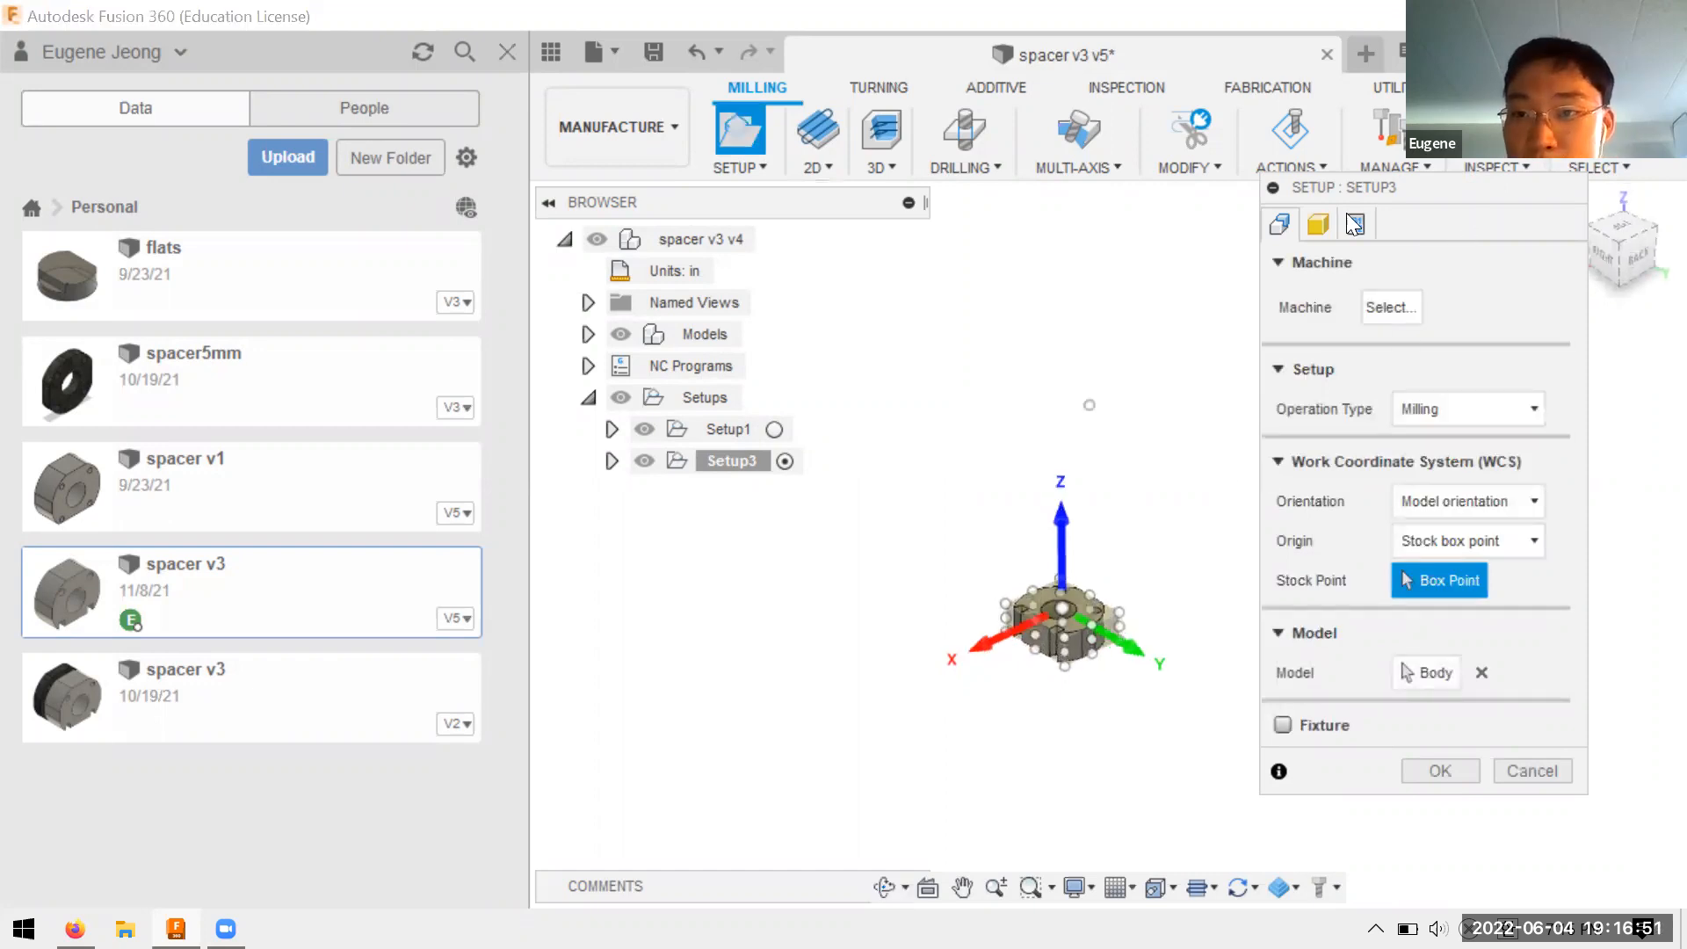
left_click(1555, 772)
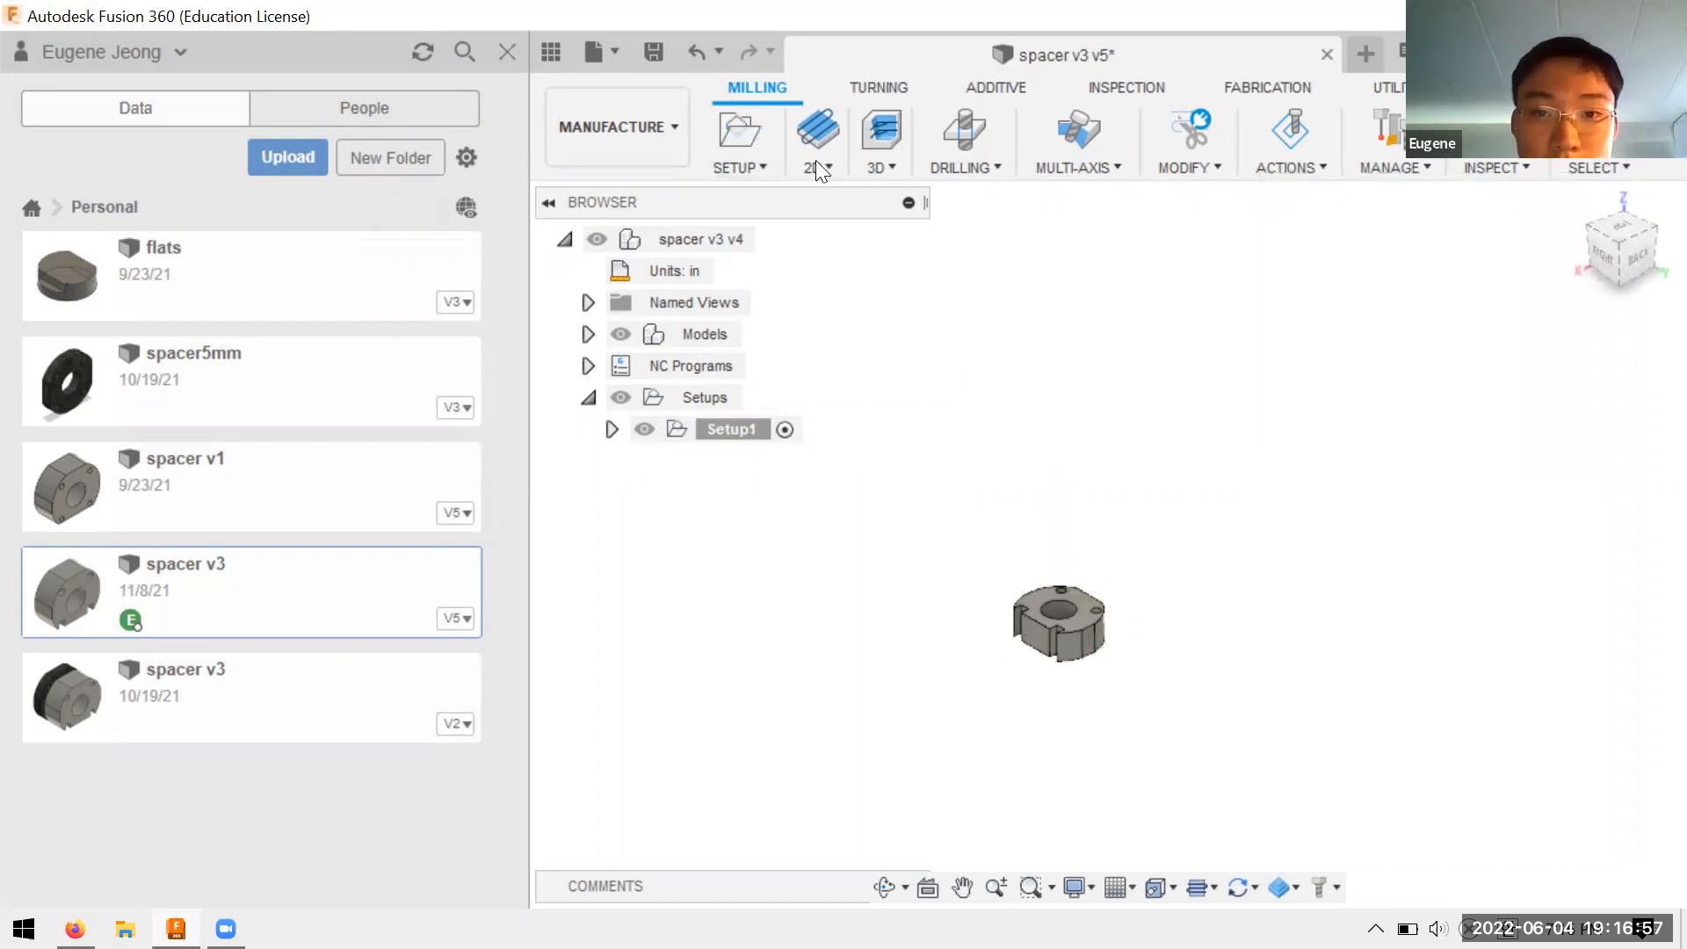
Try to create an additive setup for the spacer with the Creality Ender 3 printer from the machine library
left_click(996, 88)
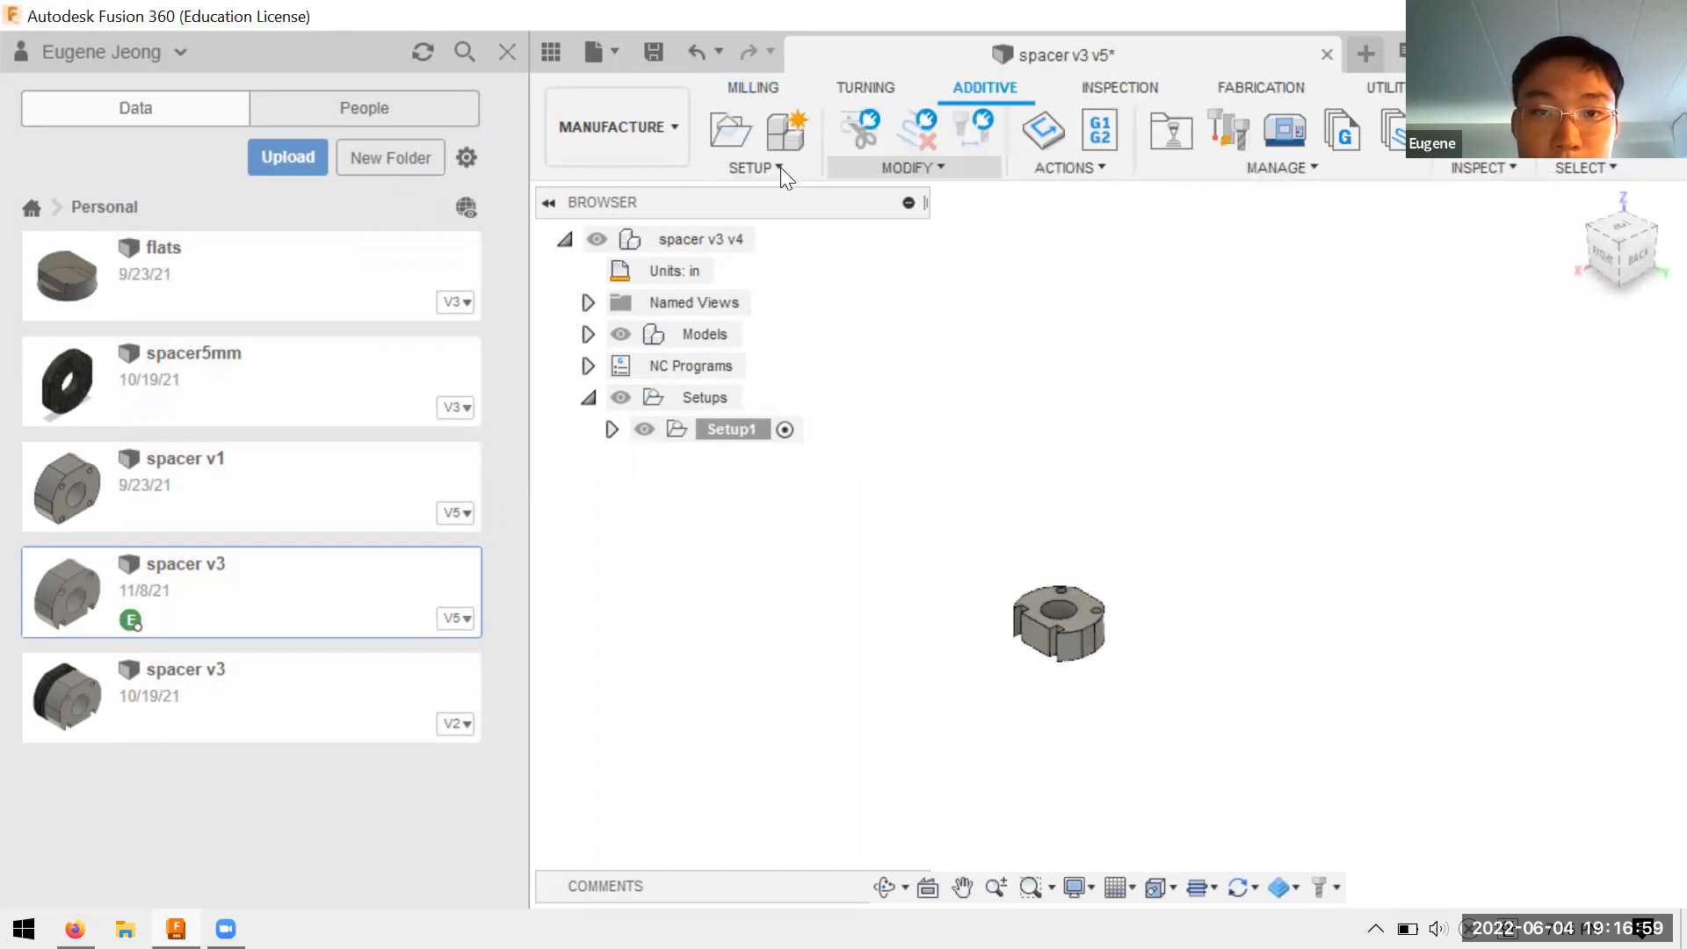
left_click(780, 167)
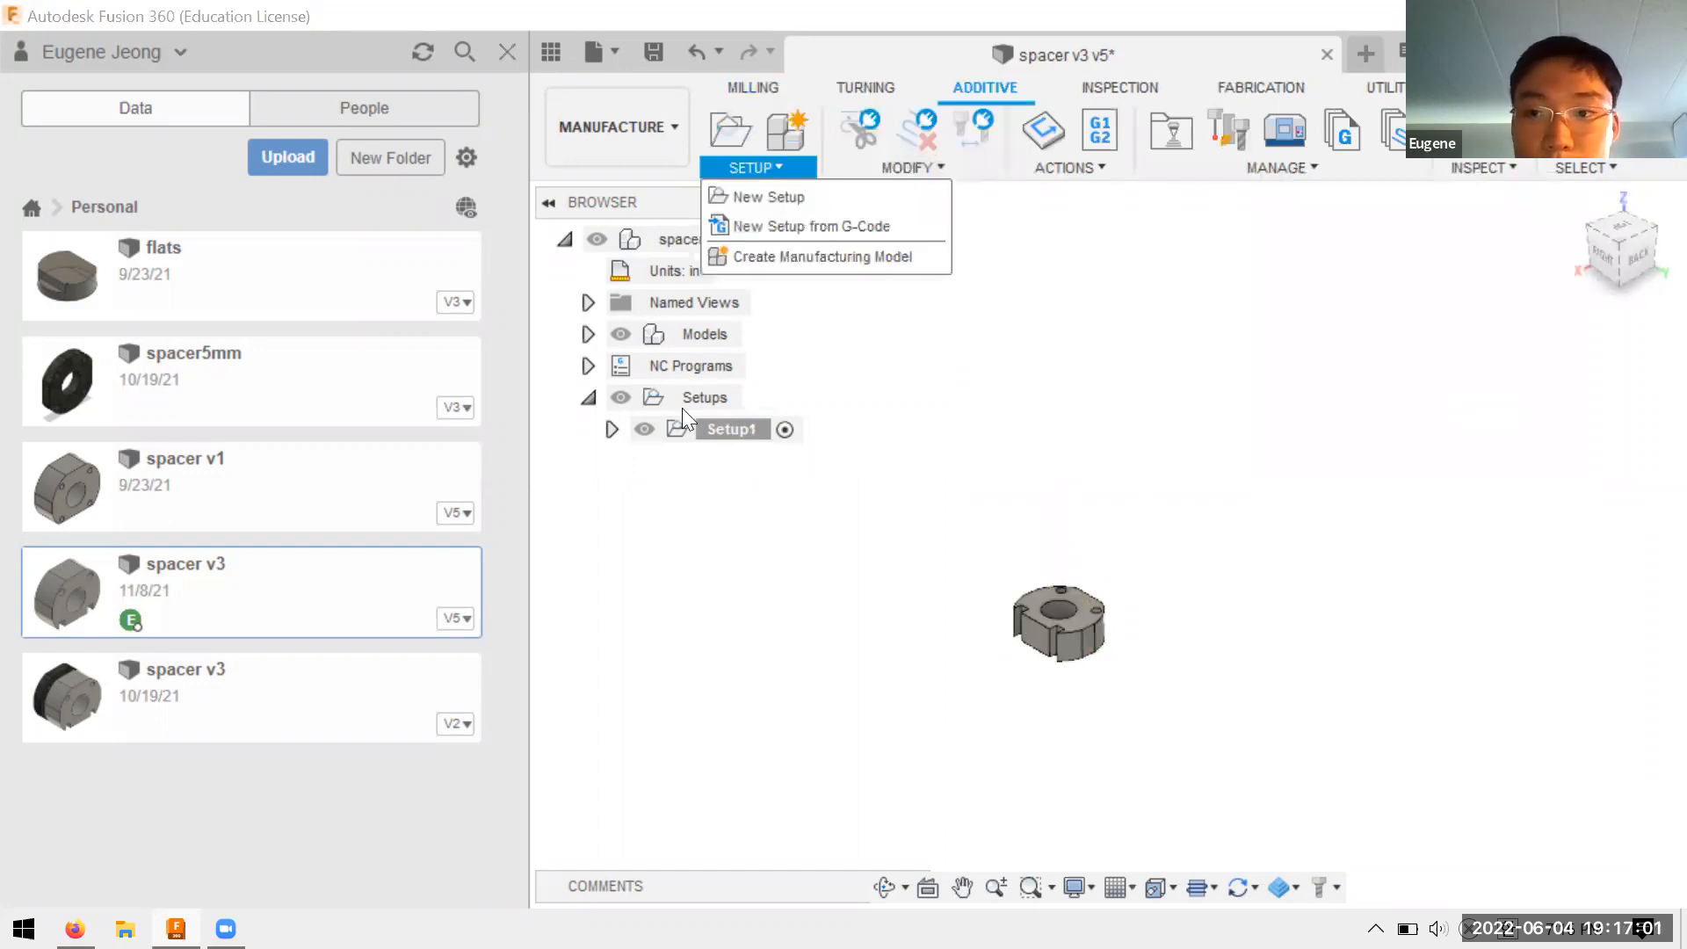
left_click(768, 197)
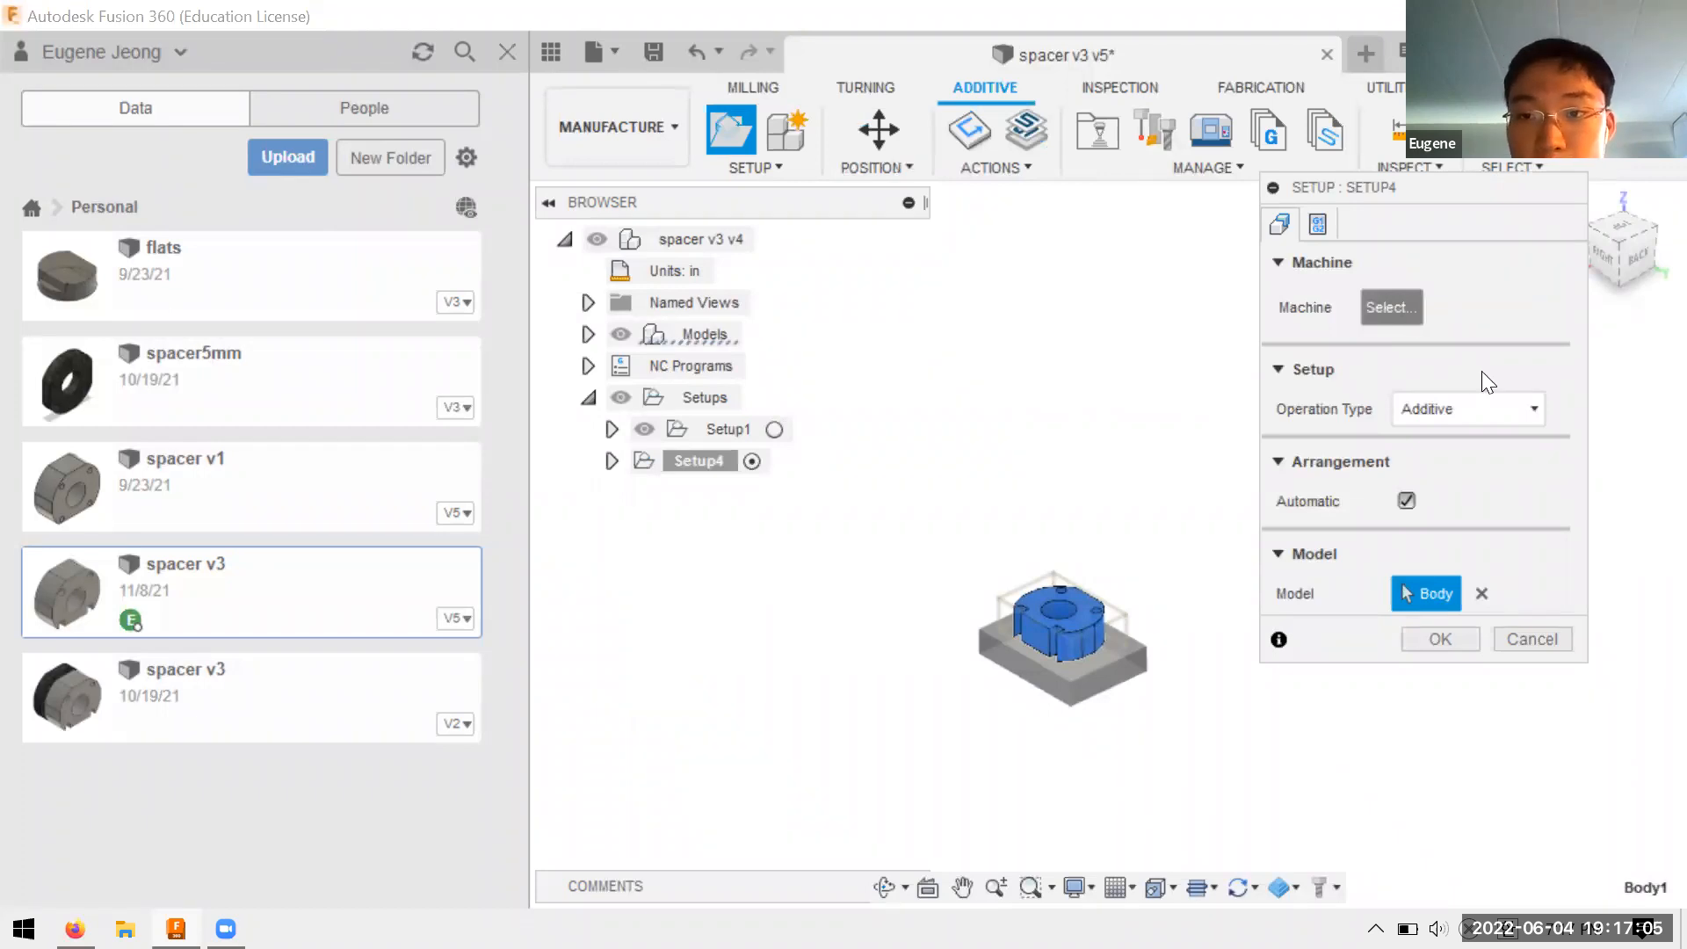
left_click(1396, 307)
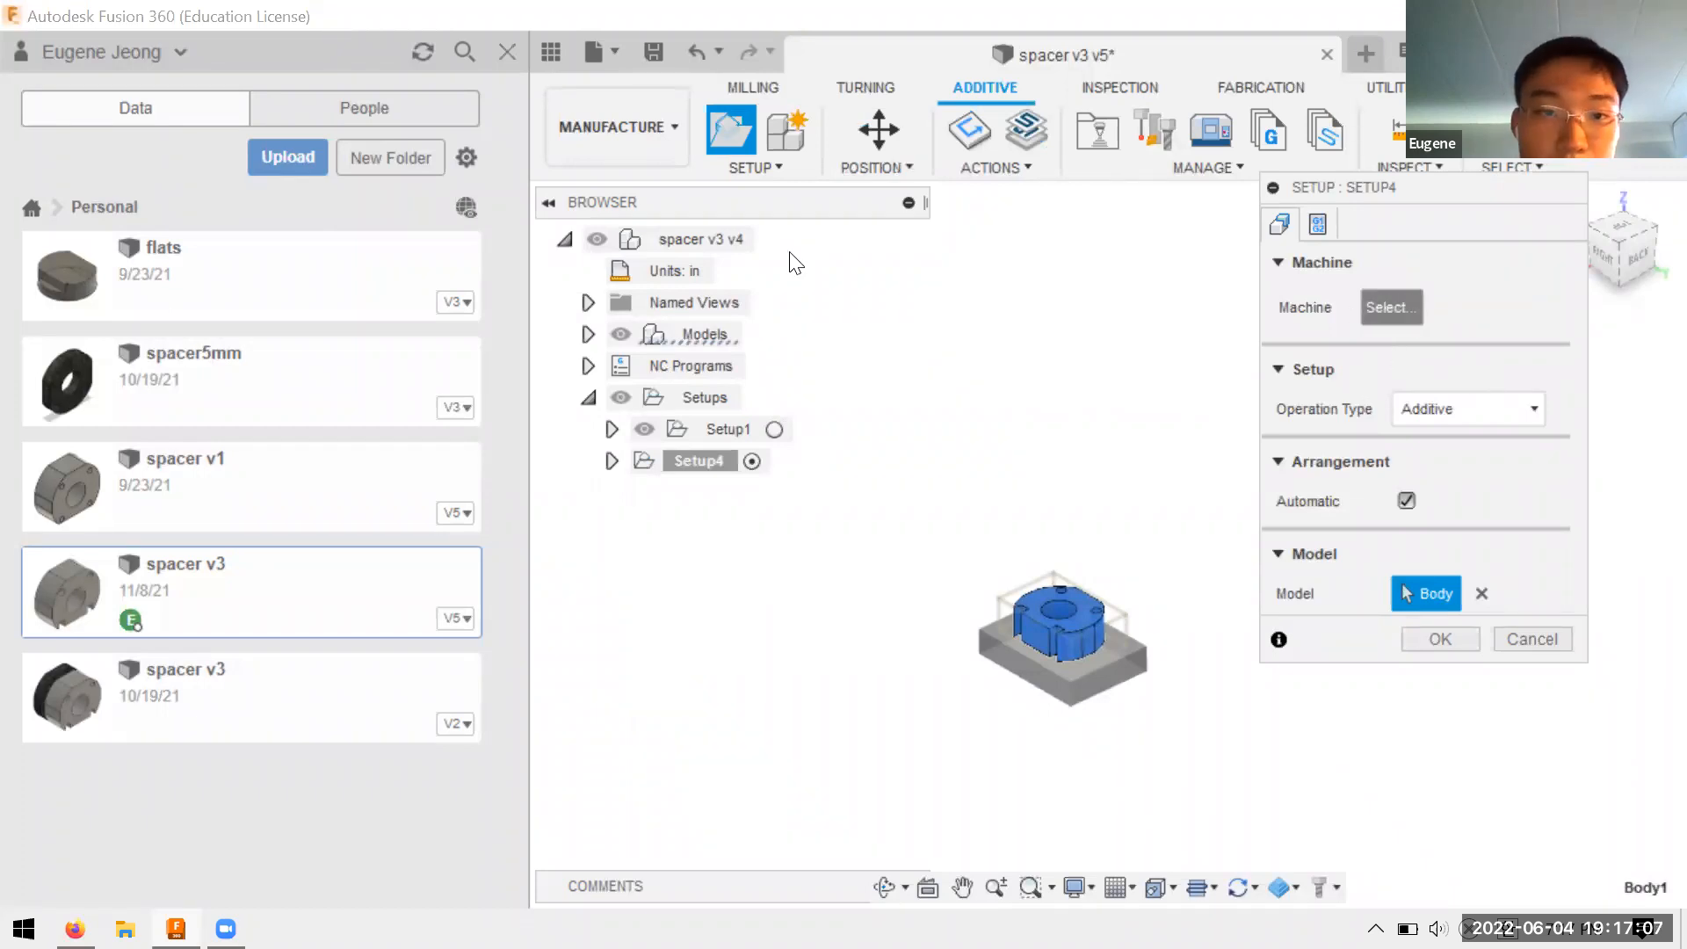
left_click(759, 280)
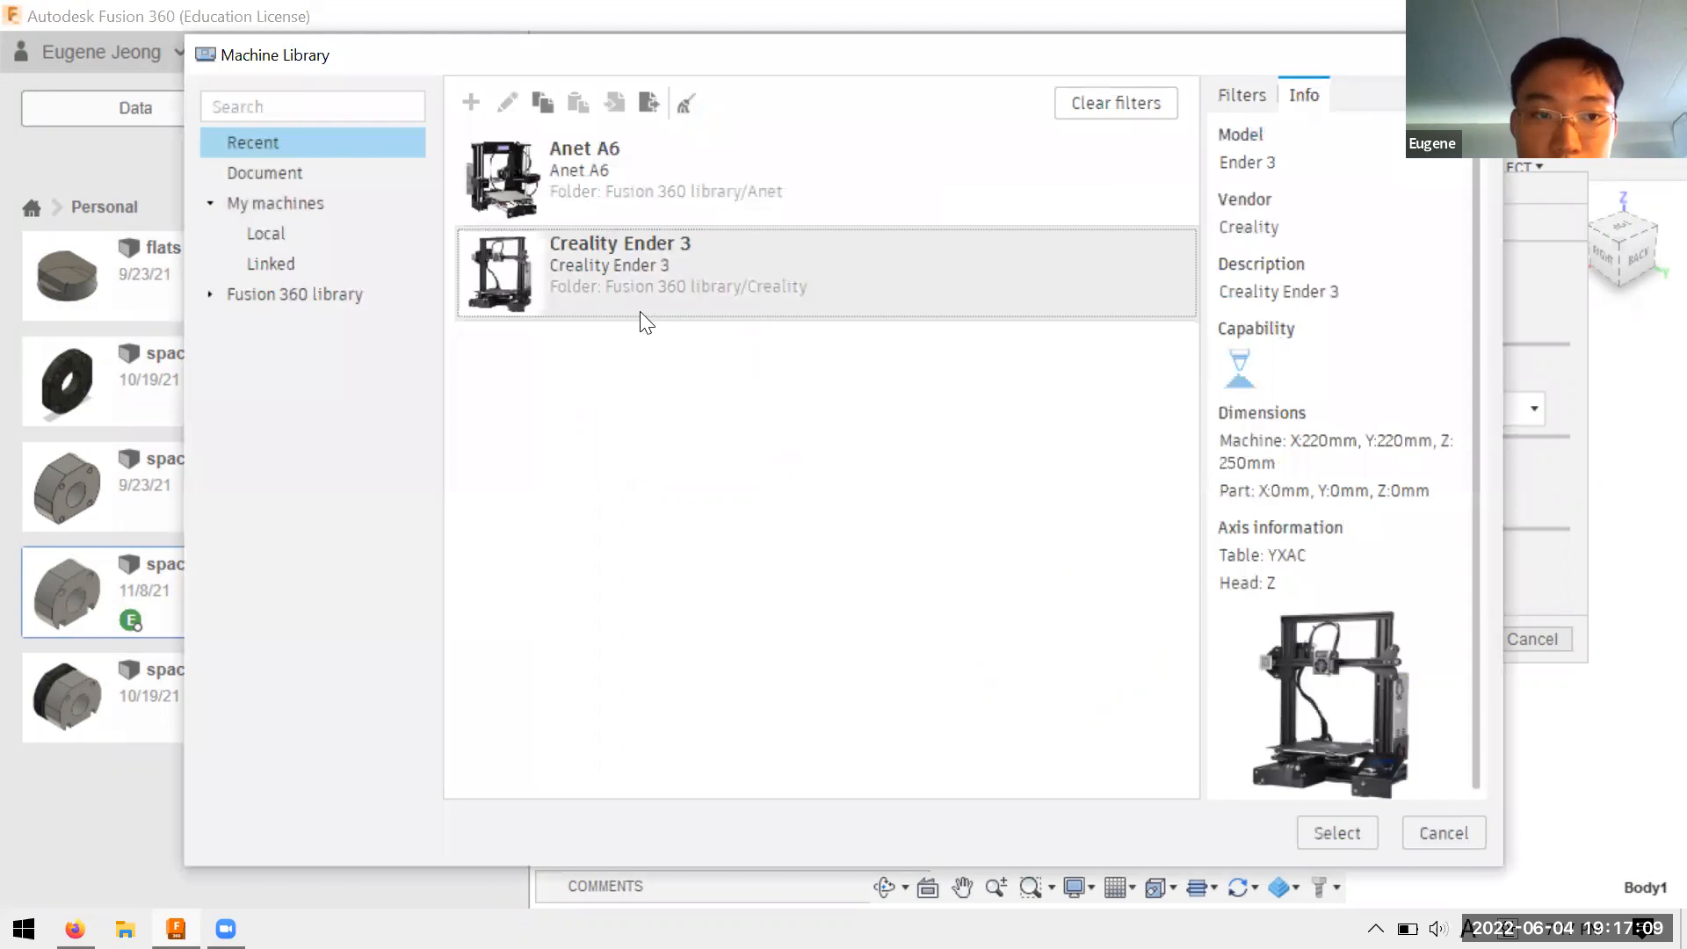
left_click(793, 304)
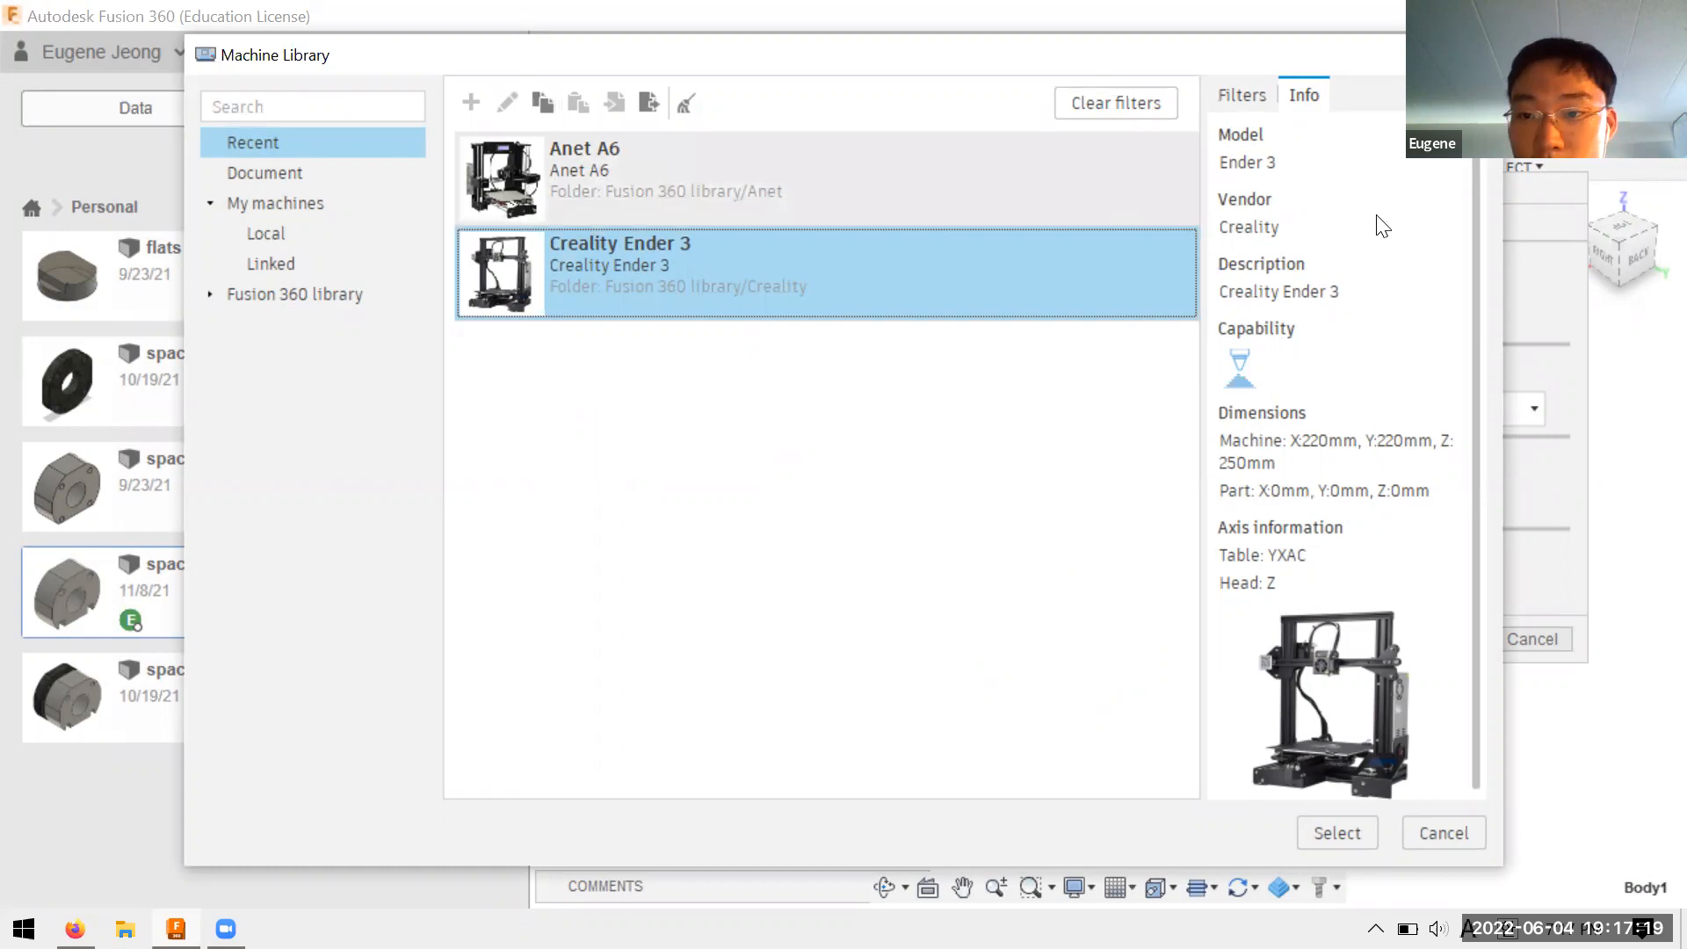
scroll(1320, 251, "down", 1)
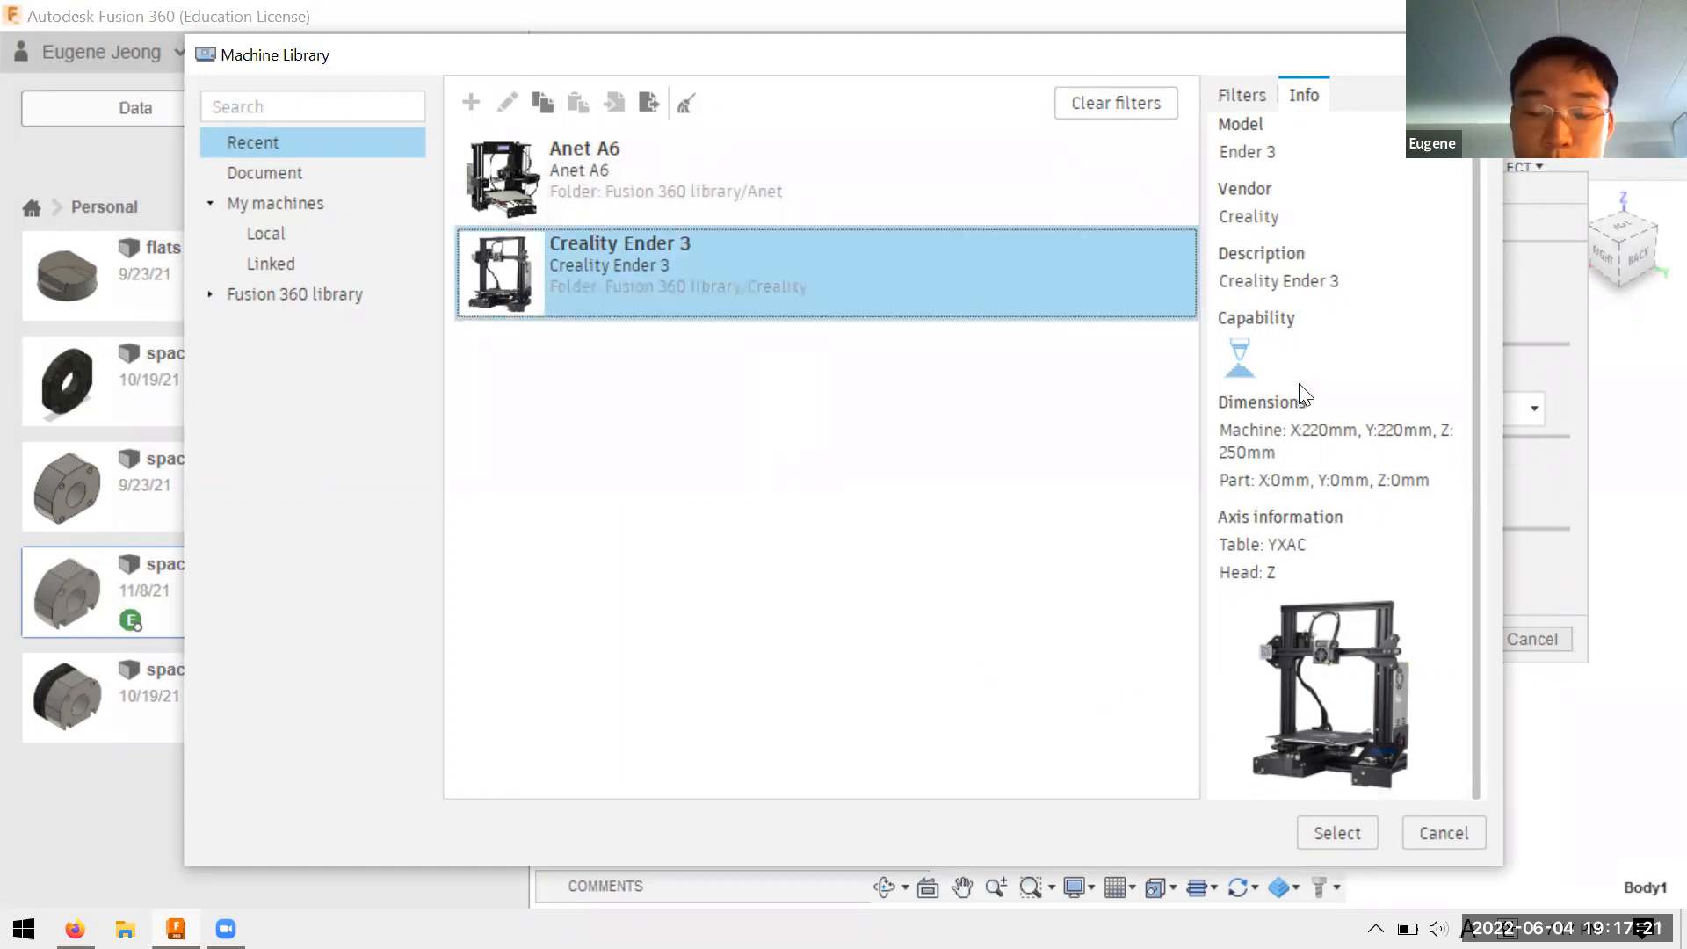
left_click(1338, 833)
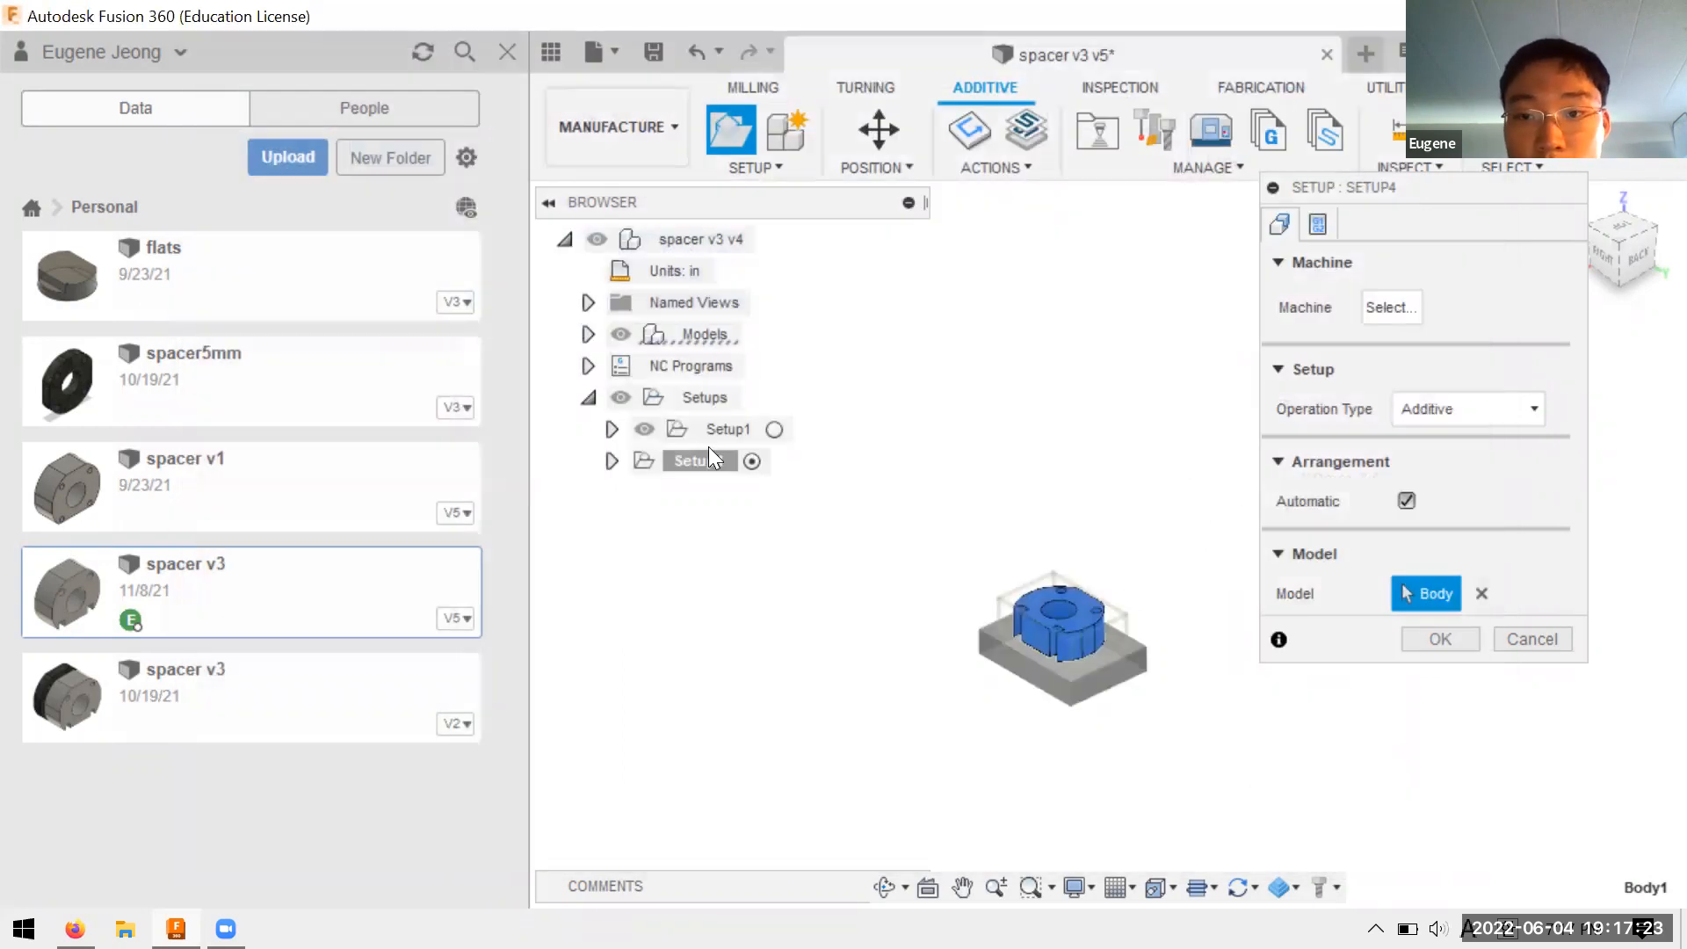
middle_click_drag(1107, 509, 1213, 580, "shift")
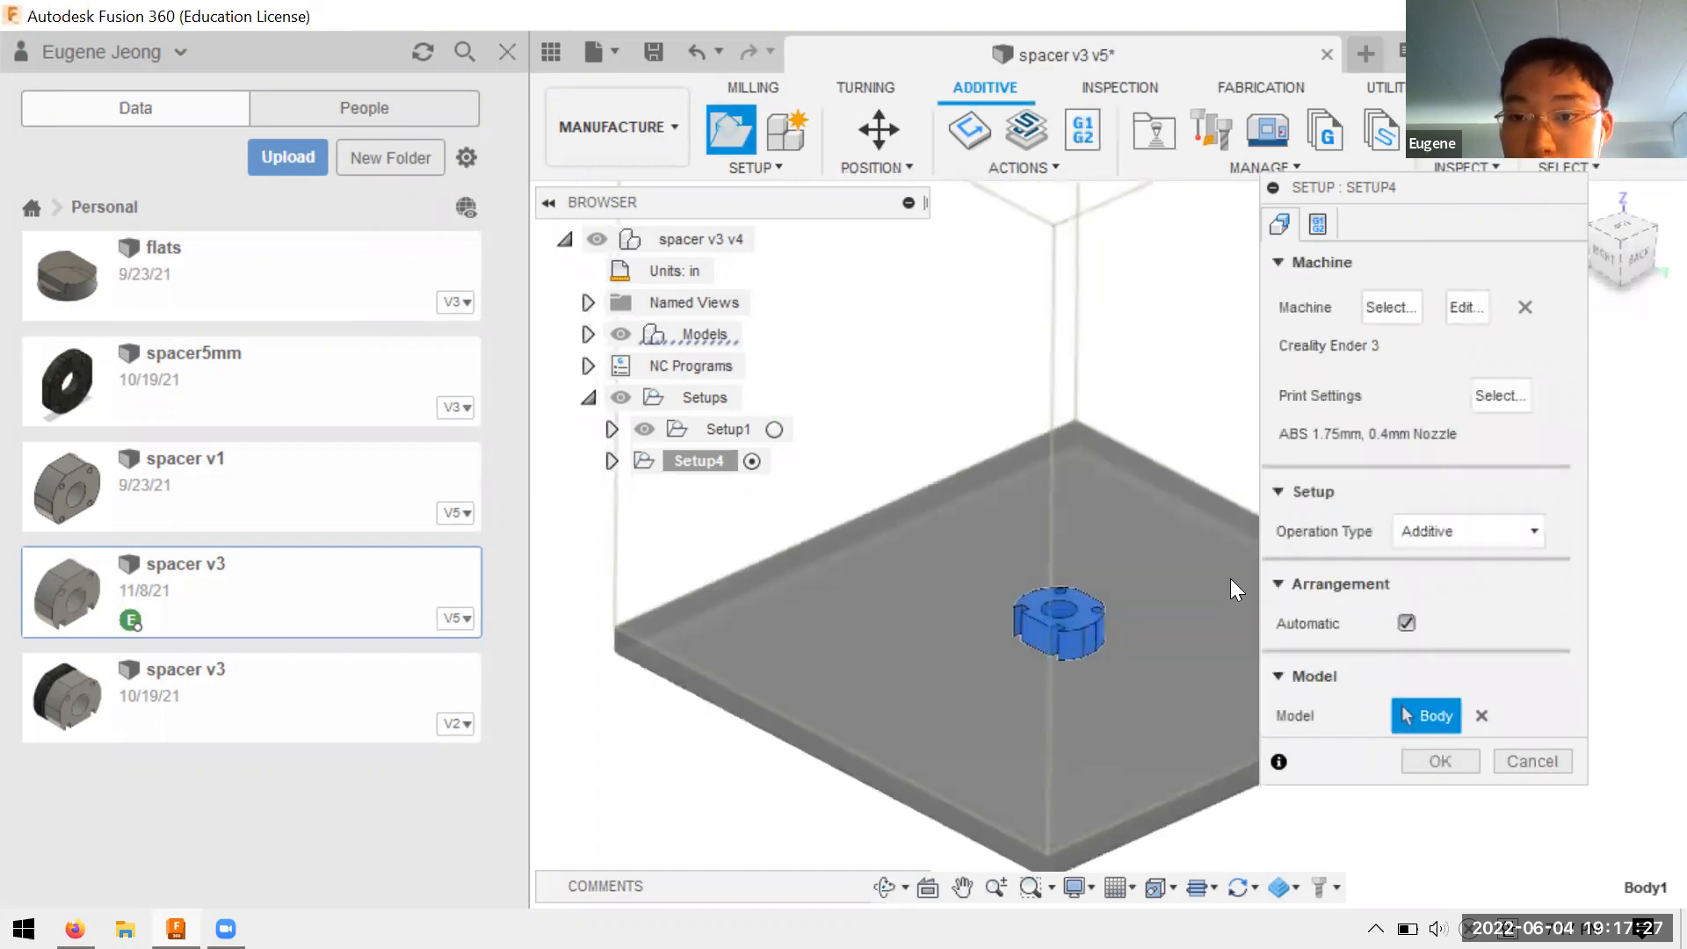
middle_click_drag(1053, 435, 1048, 518, "shift")
left_click(879, 136)
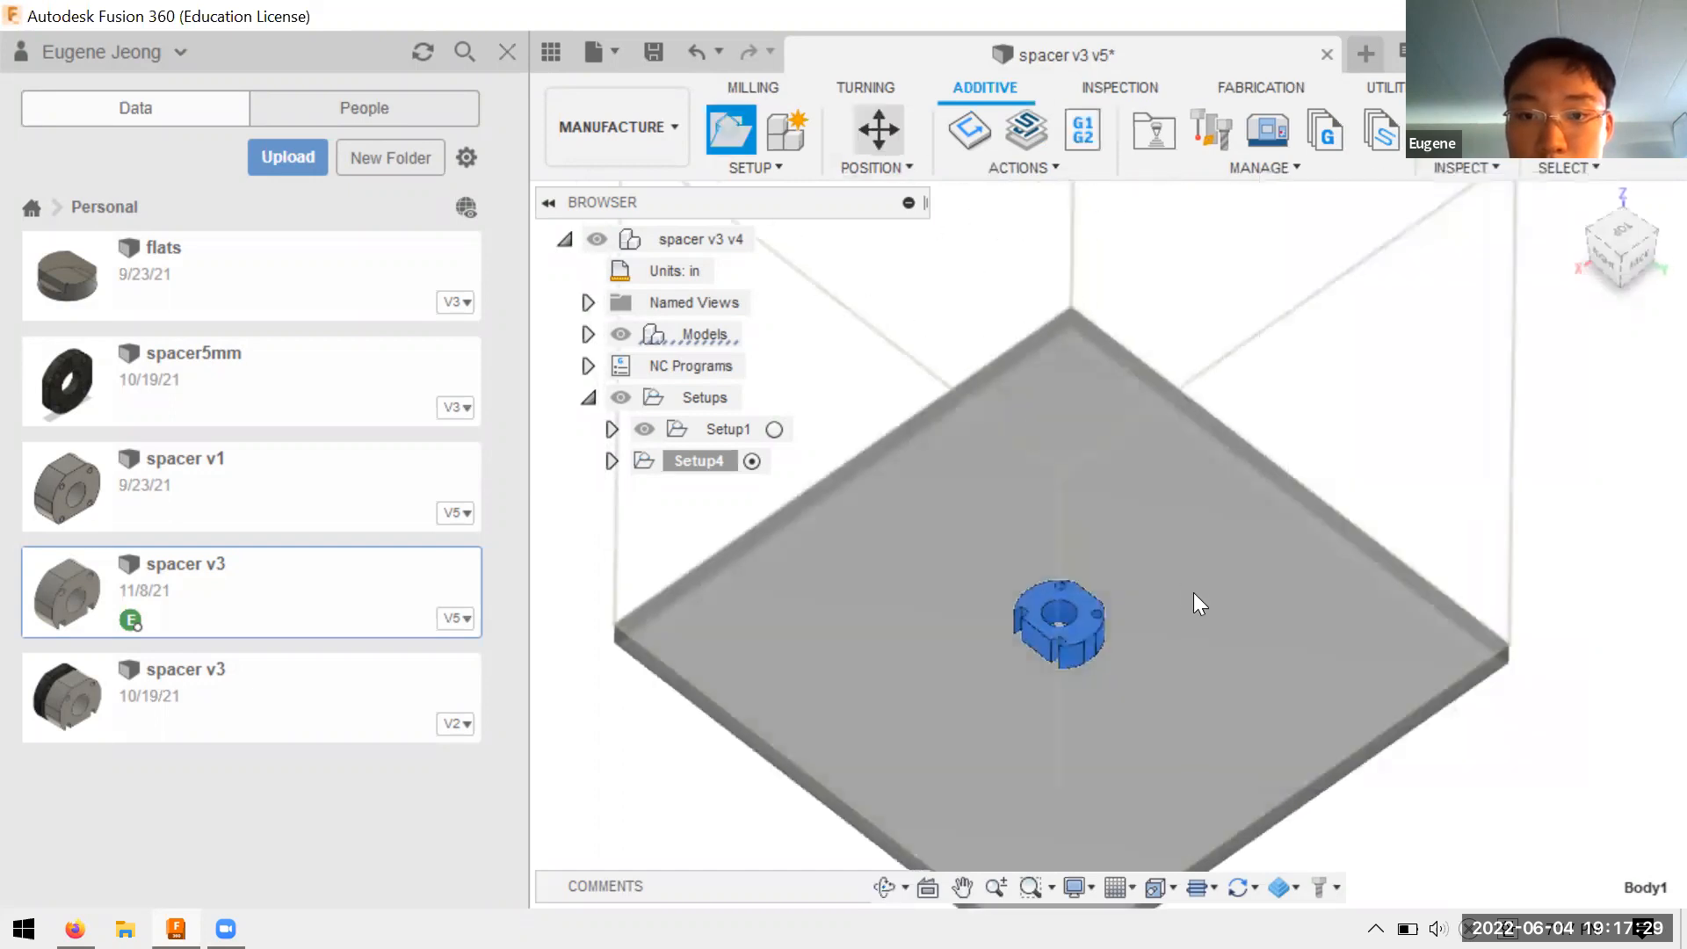
left_click(1104, 497)
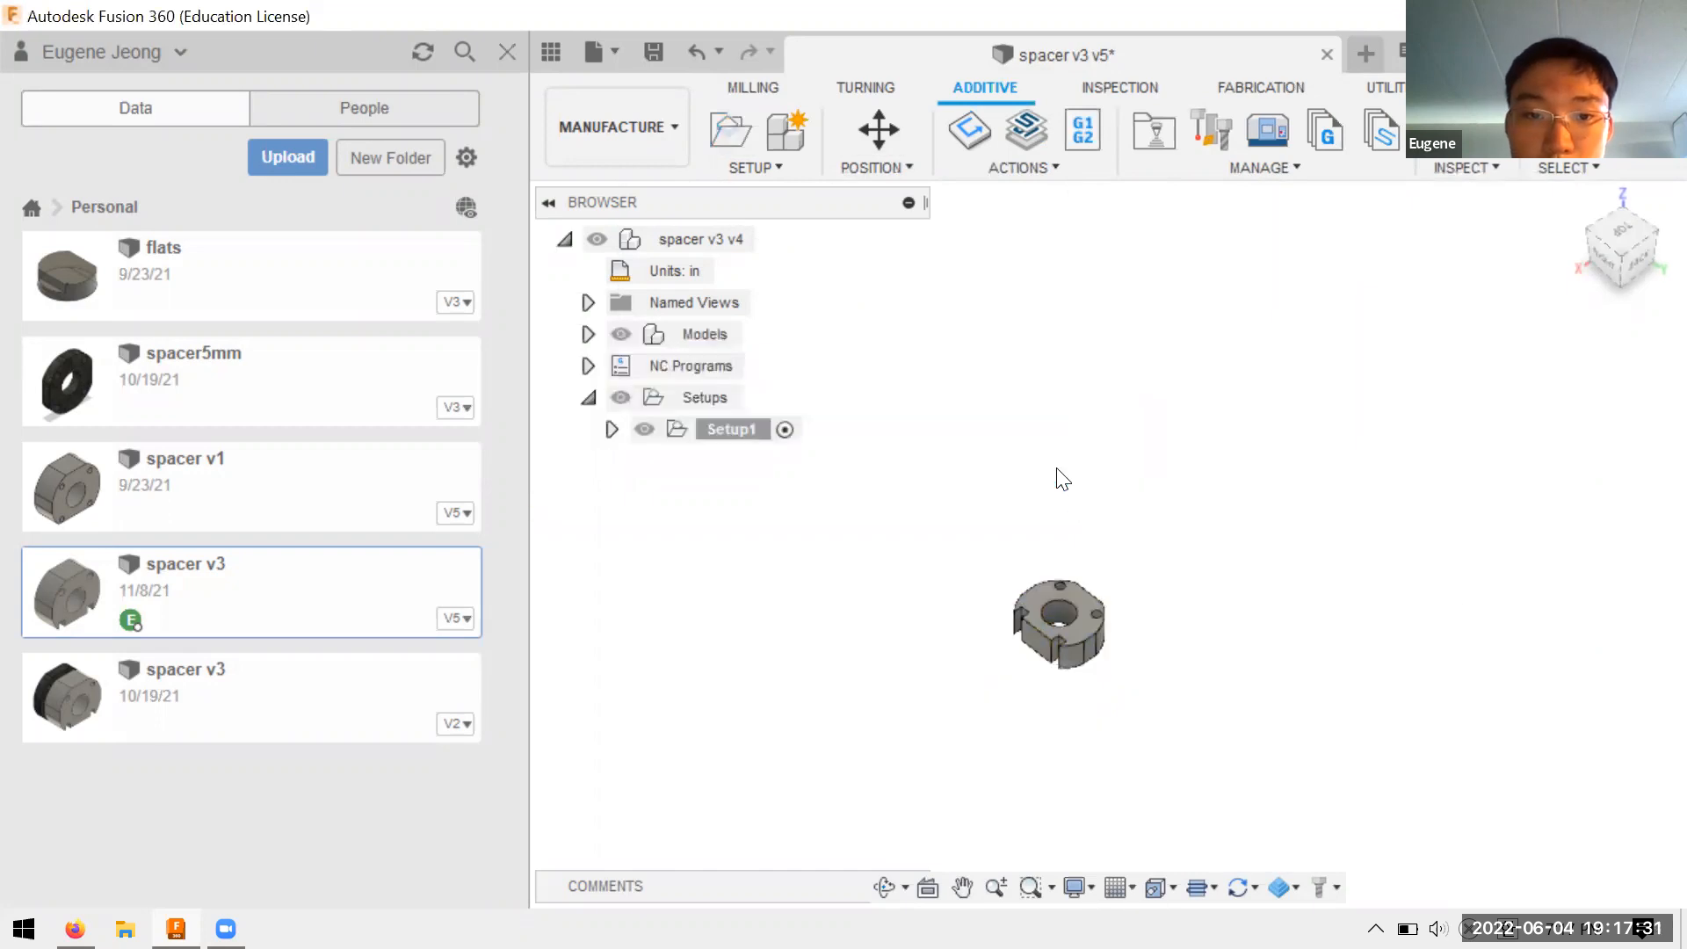
Create an additive setup for the spacer body using the Creality Ender 3 machine, with automatic arrangement on
left_click(778, 169)
left_click(773, 193)
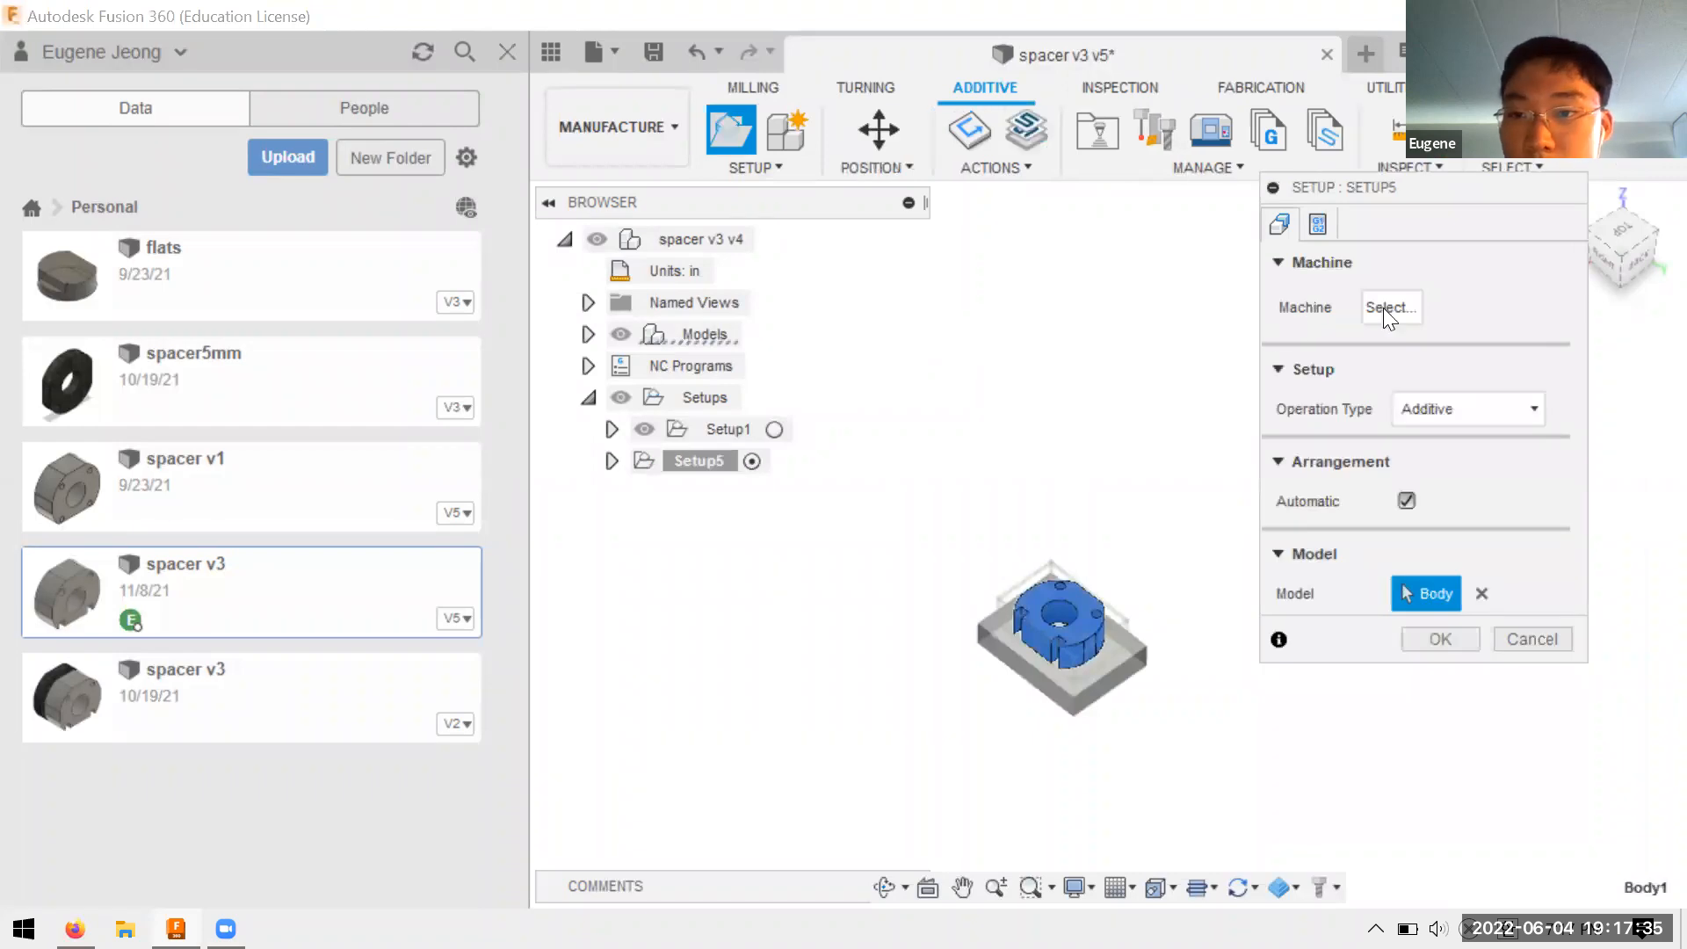
left_click(1385, 308)
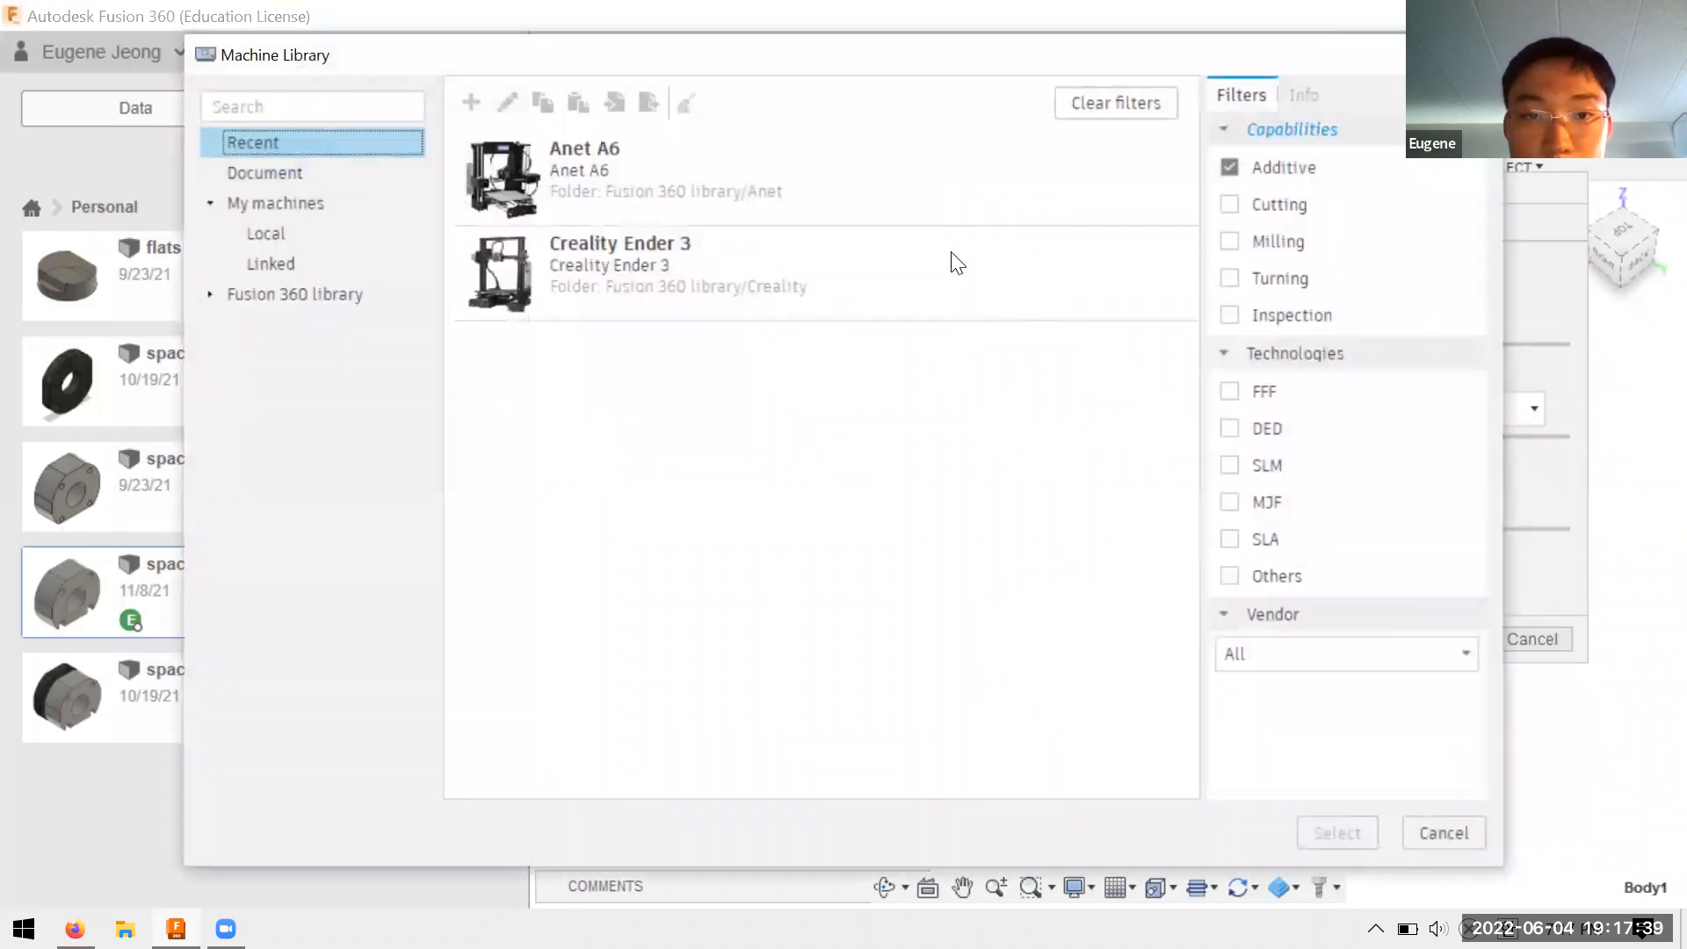
left_click(950, 264)
left_click(1338, 833)
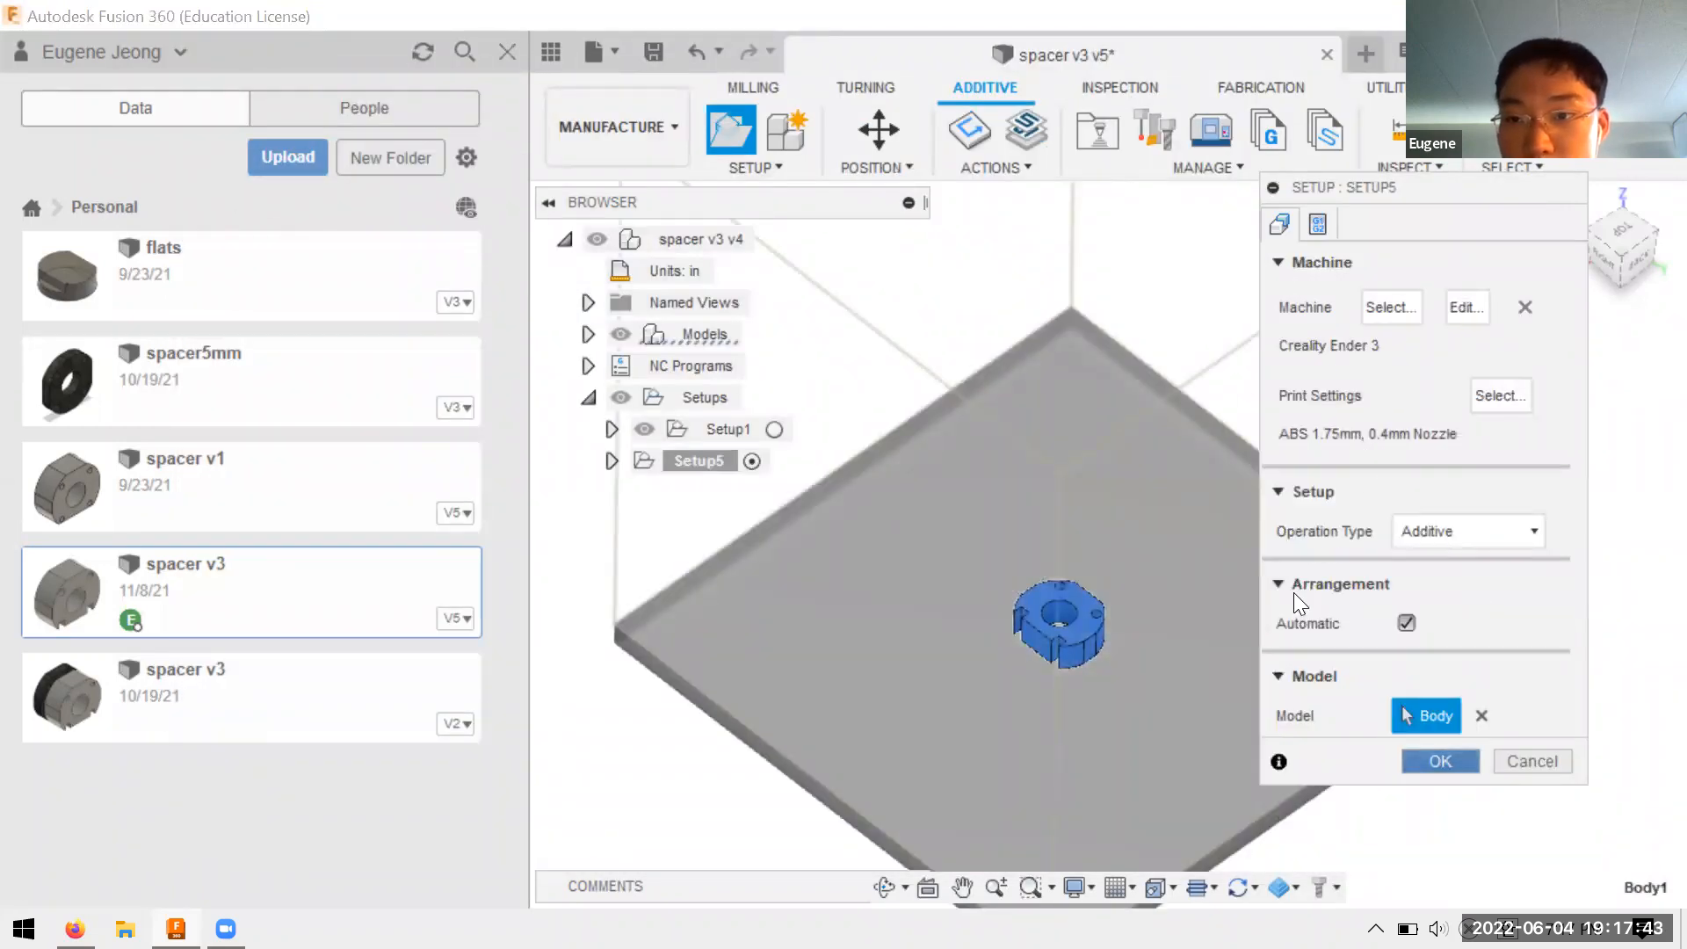
left_click(1441, 526)
left_click(1420, 649)
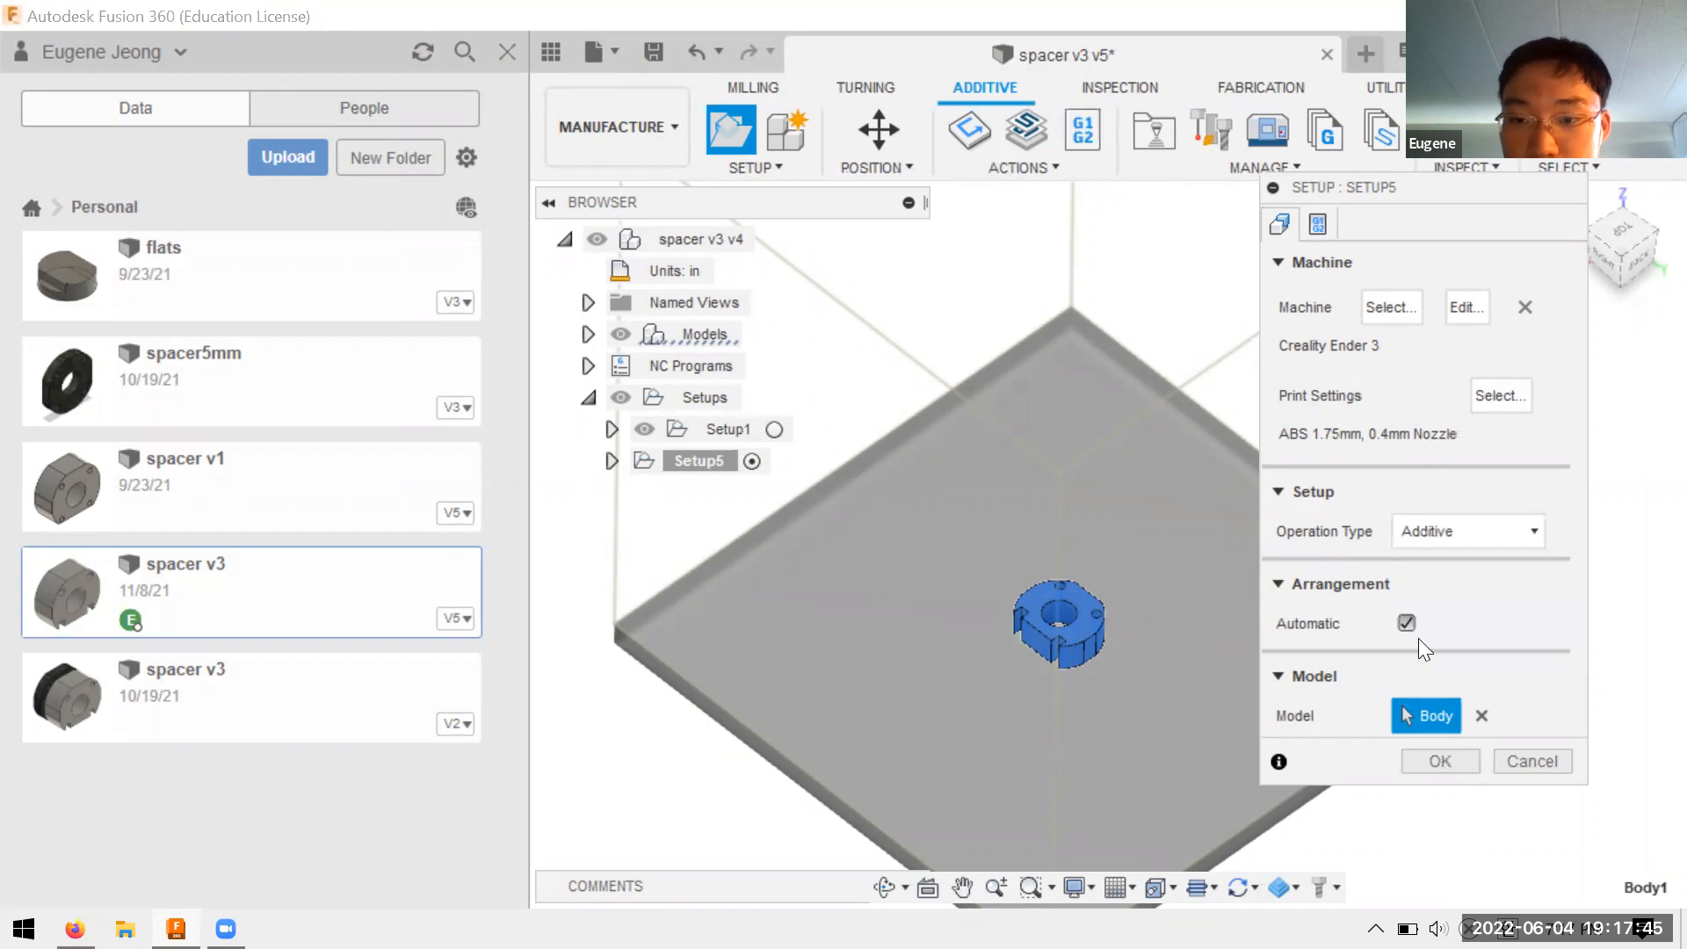
left_click(1426, 758)
Raise the spacer 2.50 in along Z above the build plate using Move Components
mouse_move(1252, 607)
middle_mouse_down("shift")
mouse_move(1262, 557)
mouse_move(1252, 591)
middle_mouse_up("shift")
scroll(1165, 603, "up", 3)
scroll(1165, 714, "down", 2)
scroll(1134, 668, "up", 3)
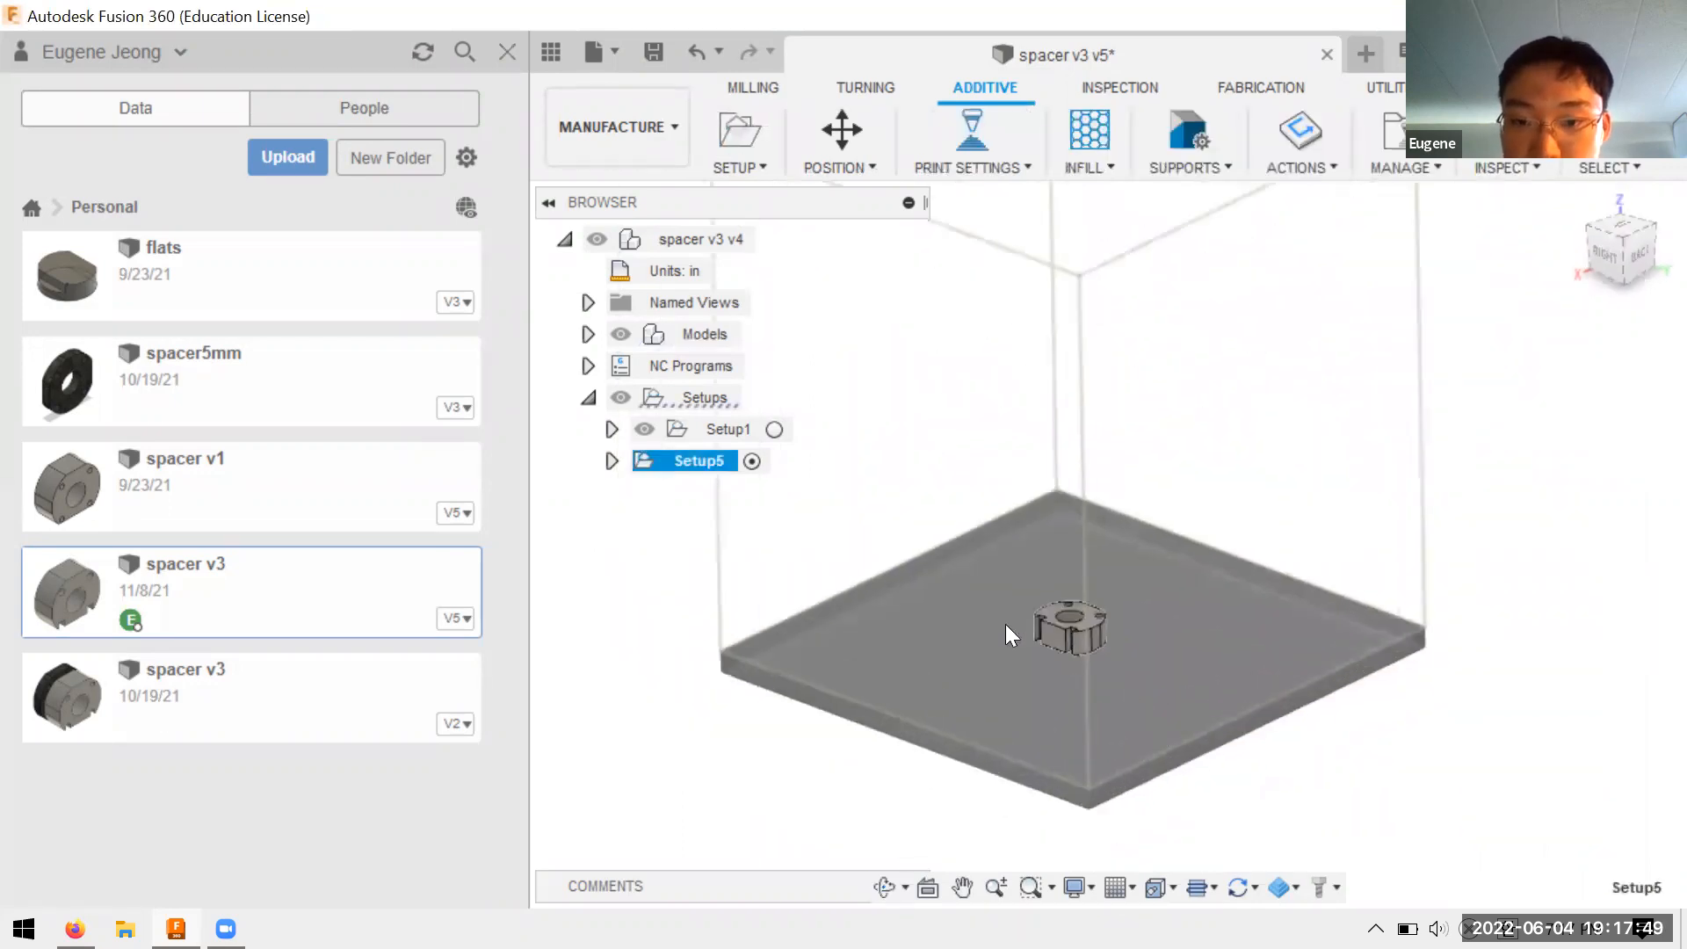
middle_click_drag(1140, 621, 1161, 667, "shift")
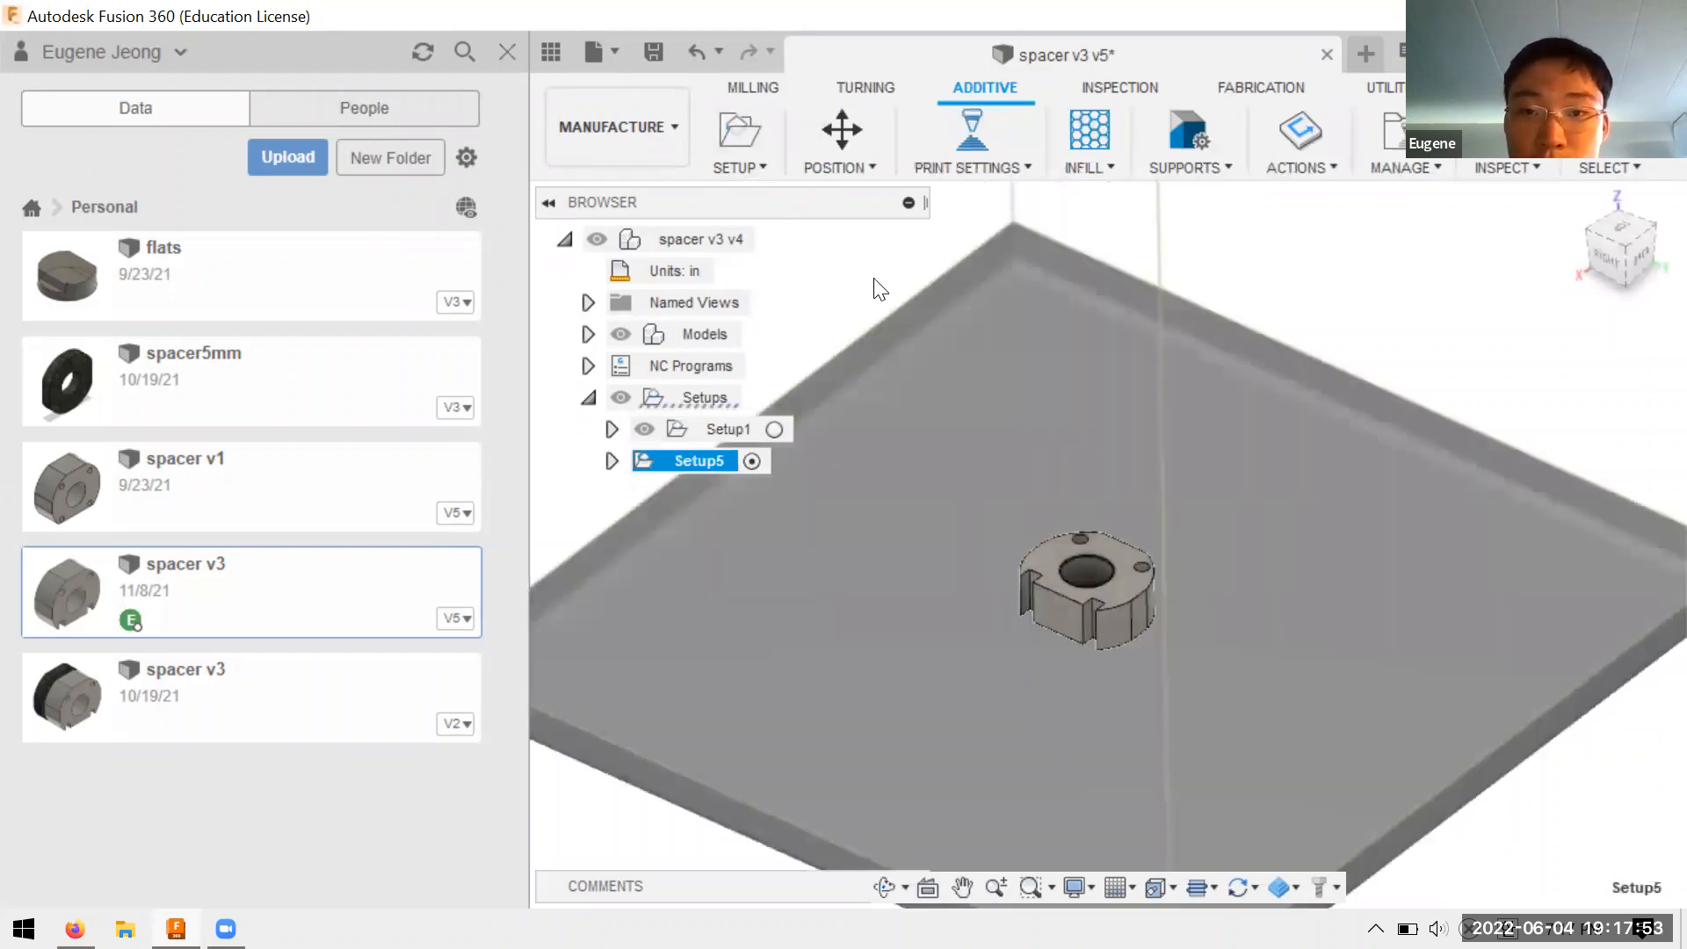
scroll(1116, 531, "up", 2)
scroll(1083, 524, "down", 5)
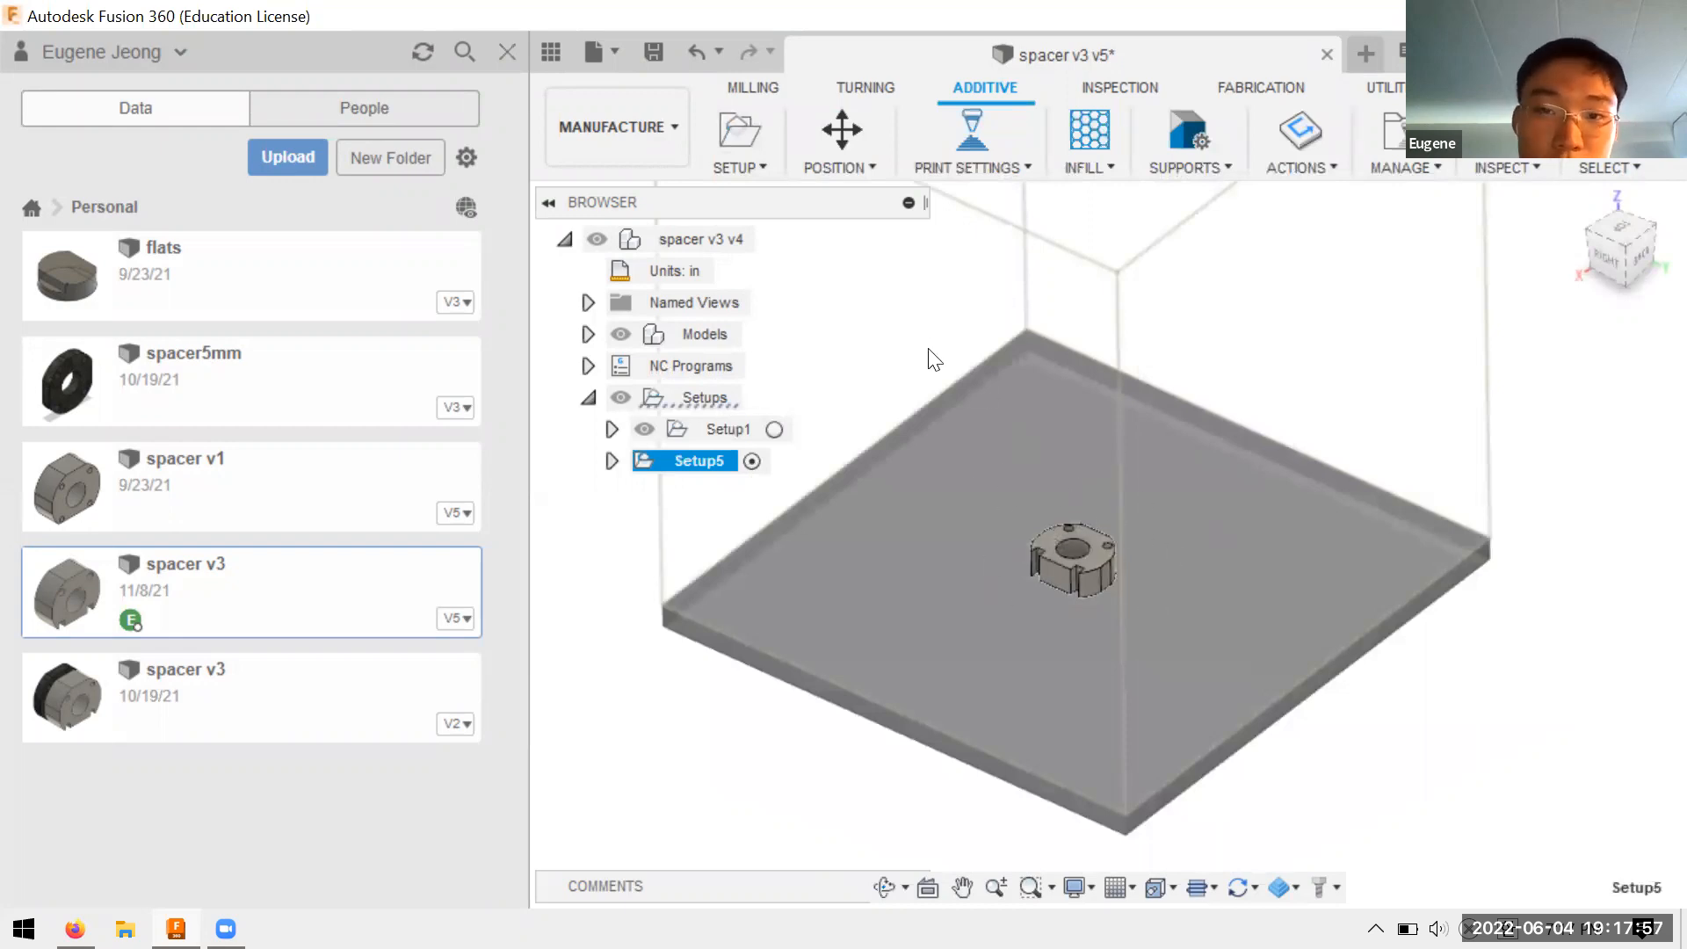
left_click(849, 132)
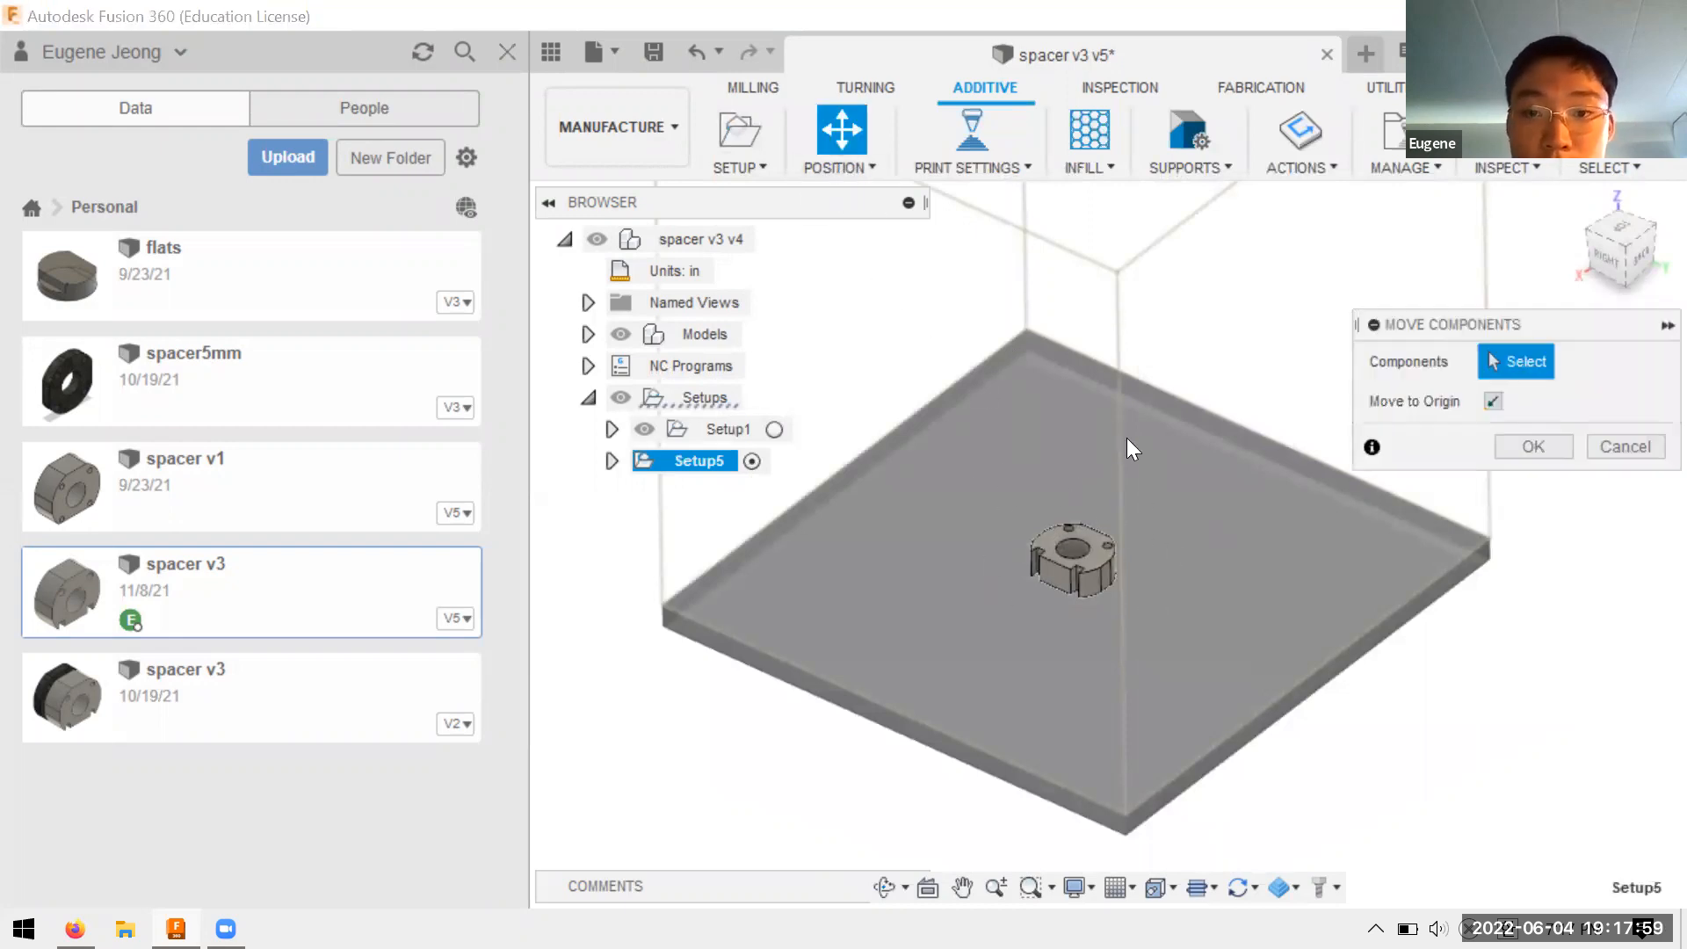
left_click(1082, 553)
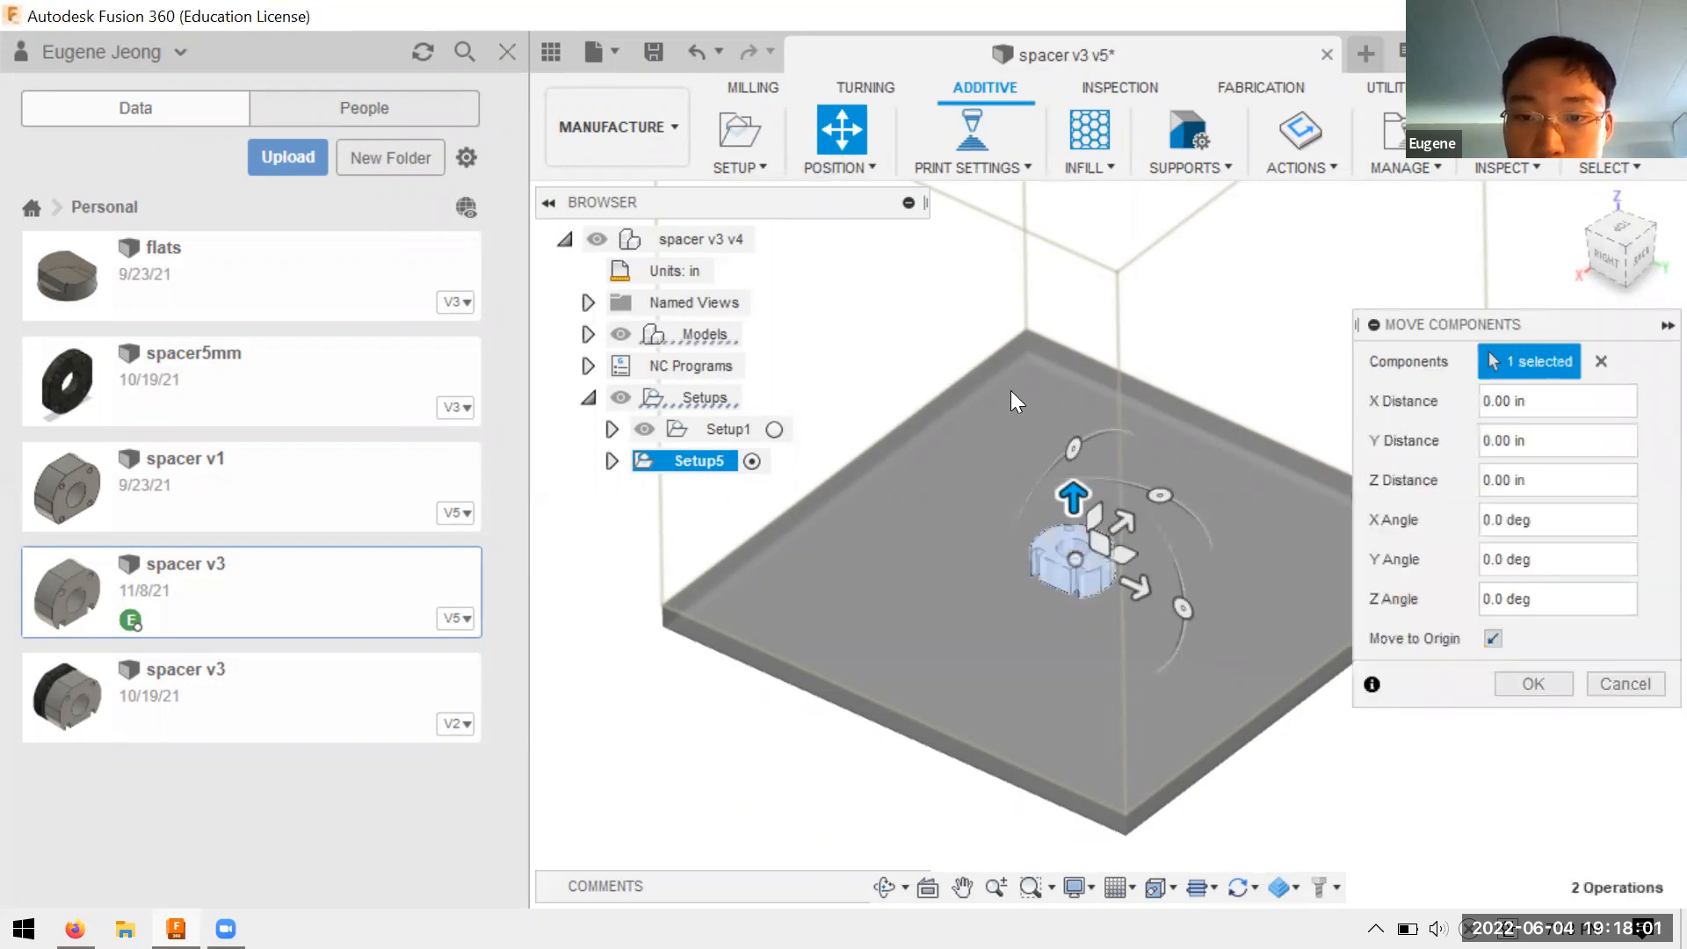
left_click_drag(1133, 586, 1122, 390)
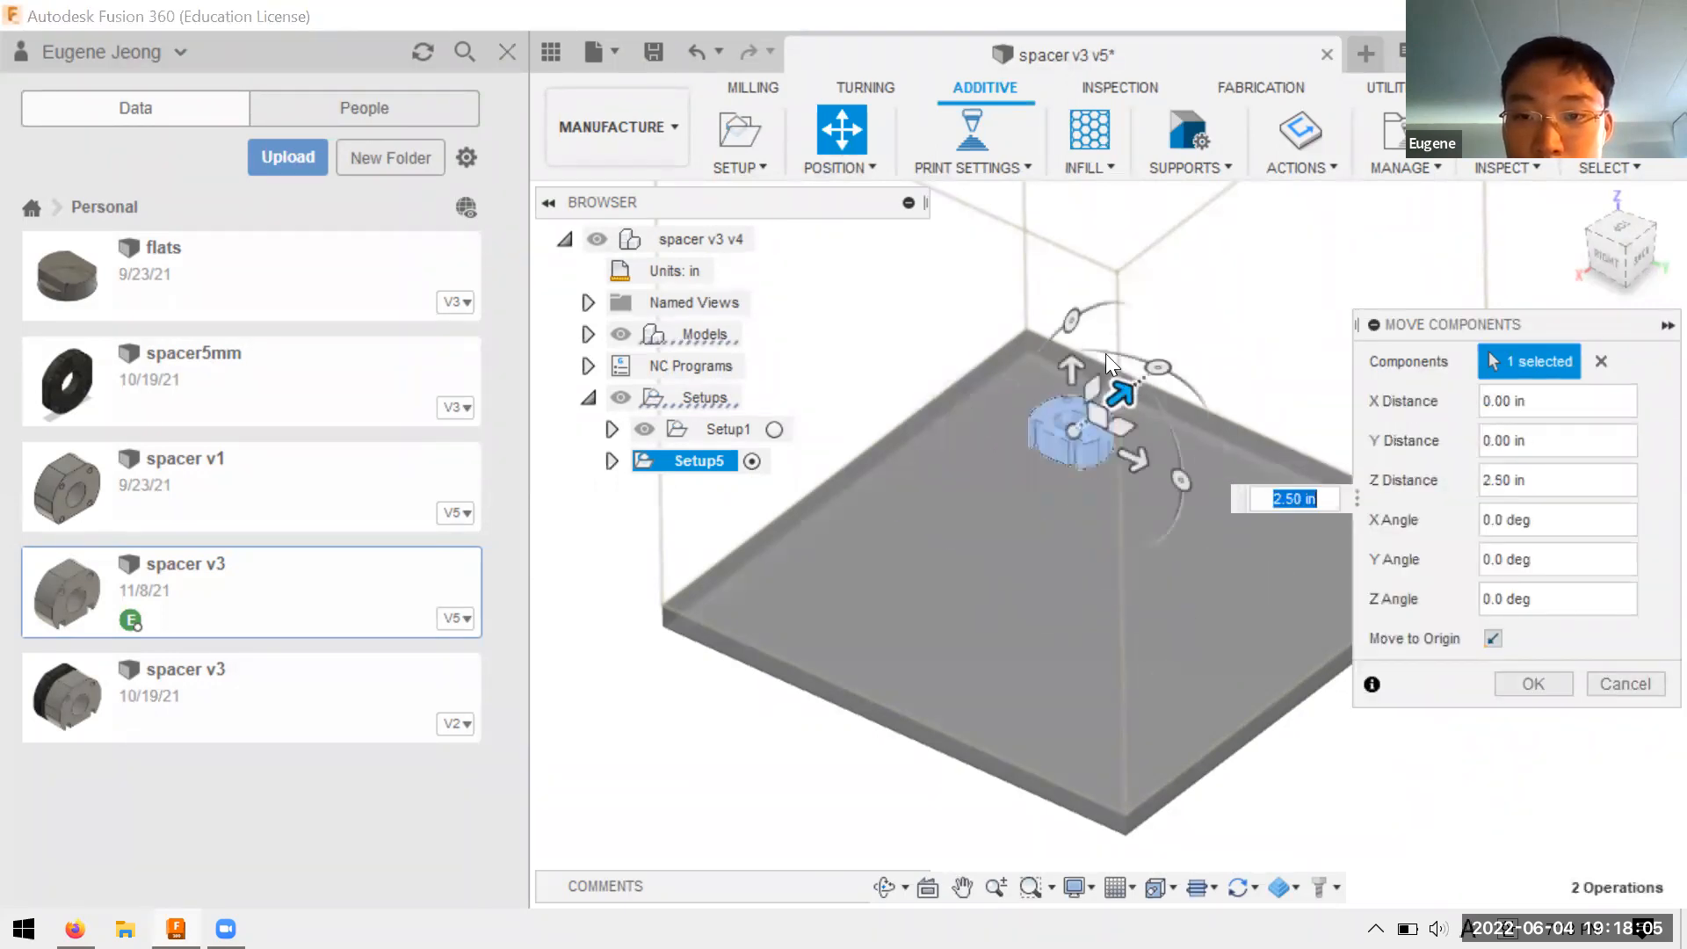
Rotate the raised spacer 90 degrees about the Y axis so it stands on edge, and inspect it up close
left_click_drag(1070, 322, 988, 486)
middle_click_drag(1211, 627, 1176, 601, "shift")
mouse_move(985, 459)
left_mouse_down()
mouse_move(989, 506)
mouse_move(986, 470)
left_mouse_up()
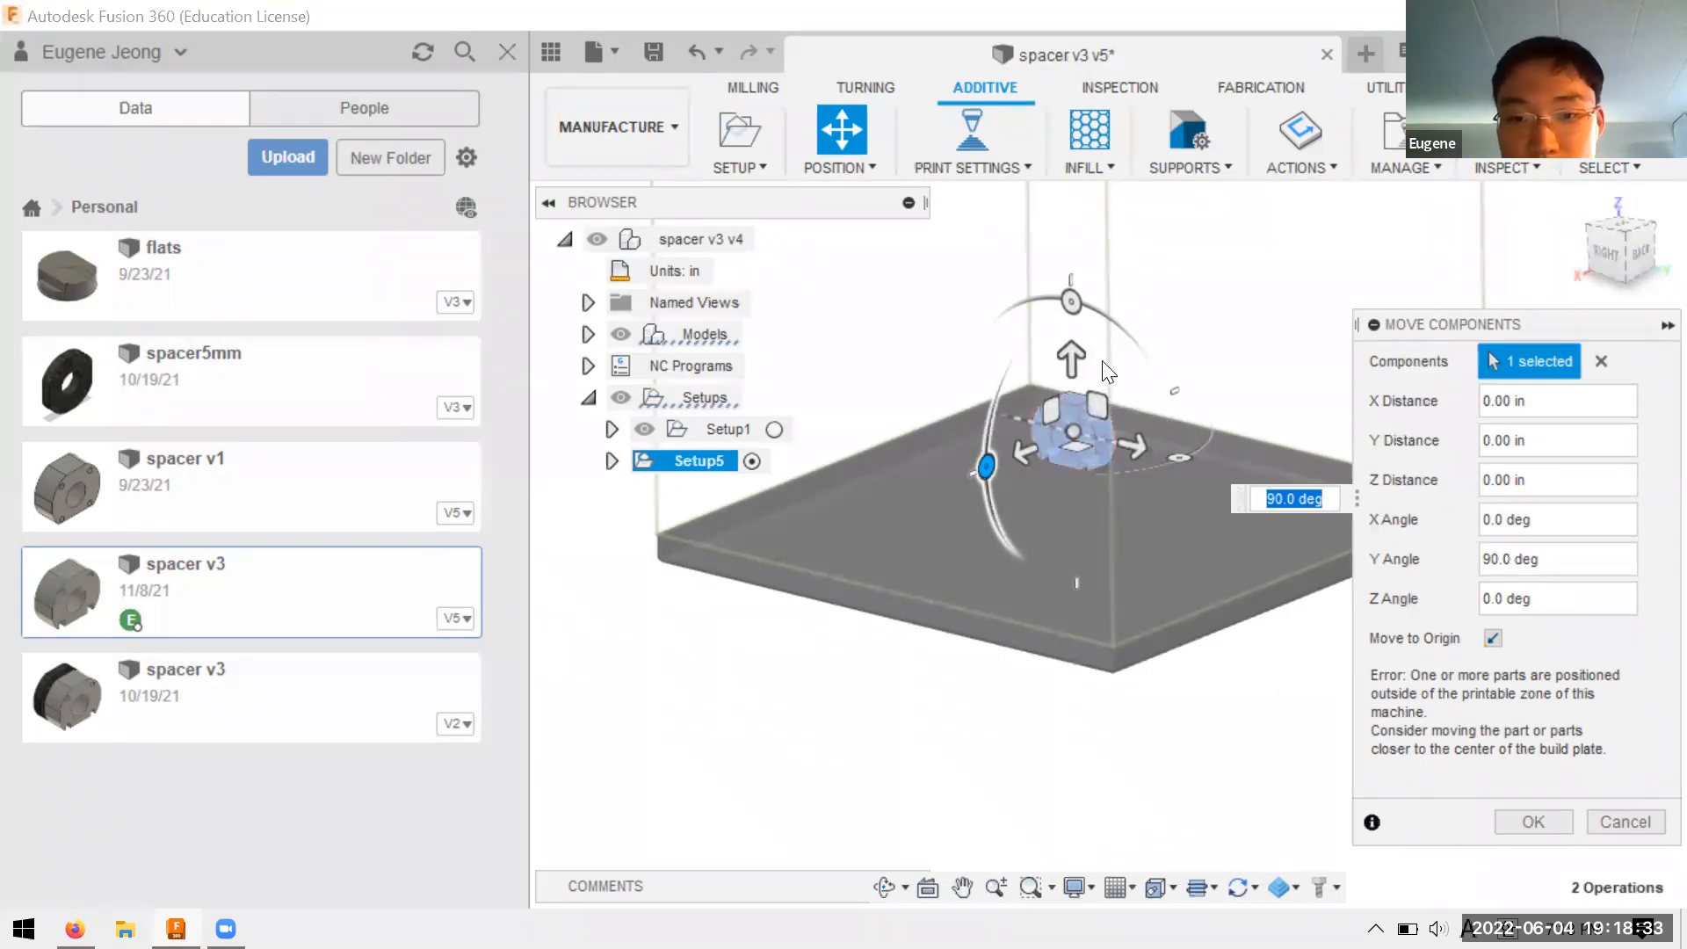
scroll(1181, 399, "up", 2)
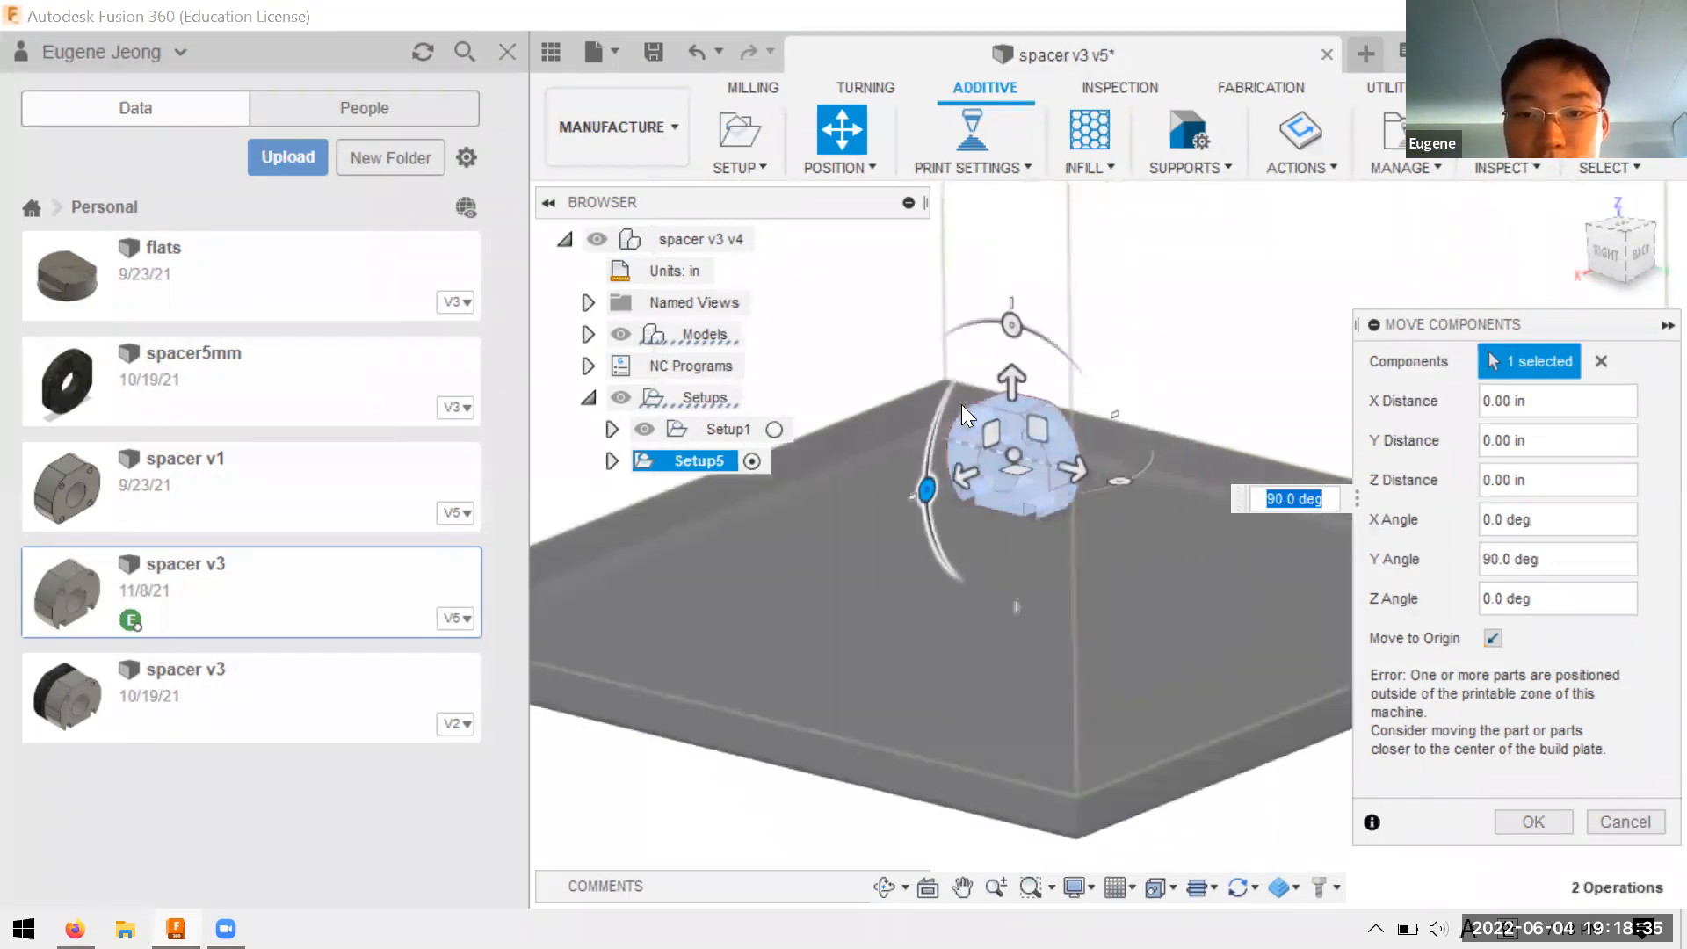
scroll(1151, 399, "up", 2)
scroll(975, 470, "up", 3)
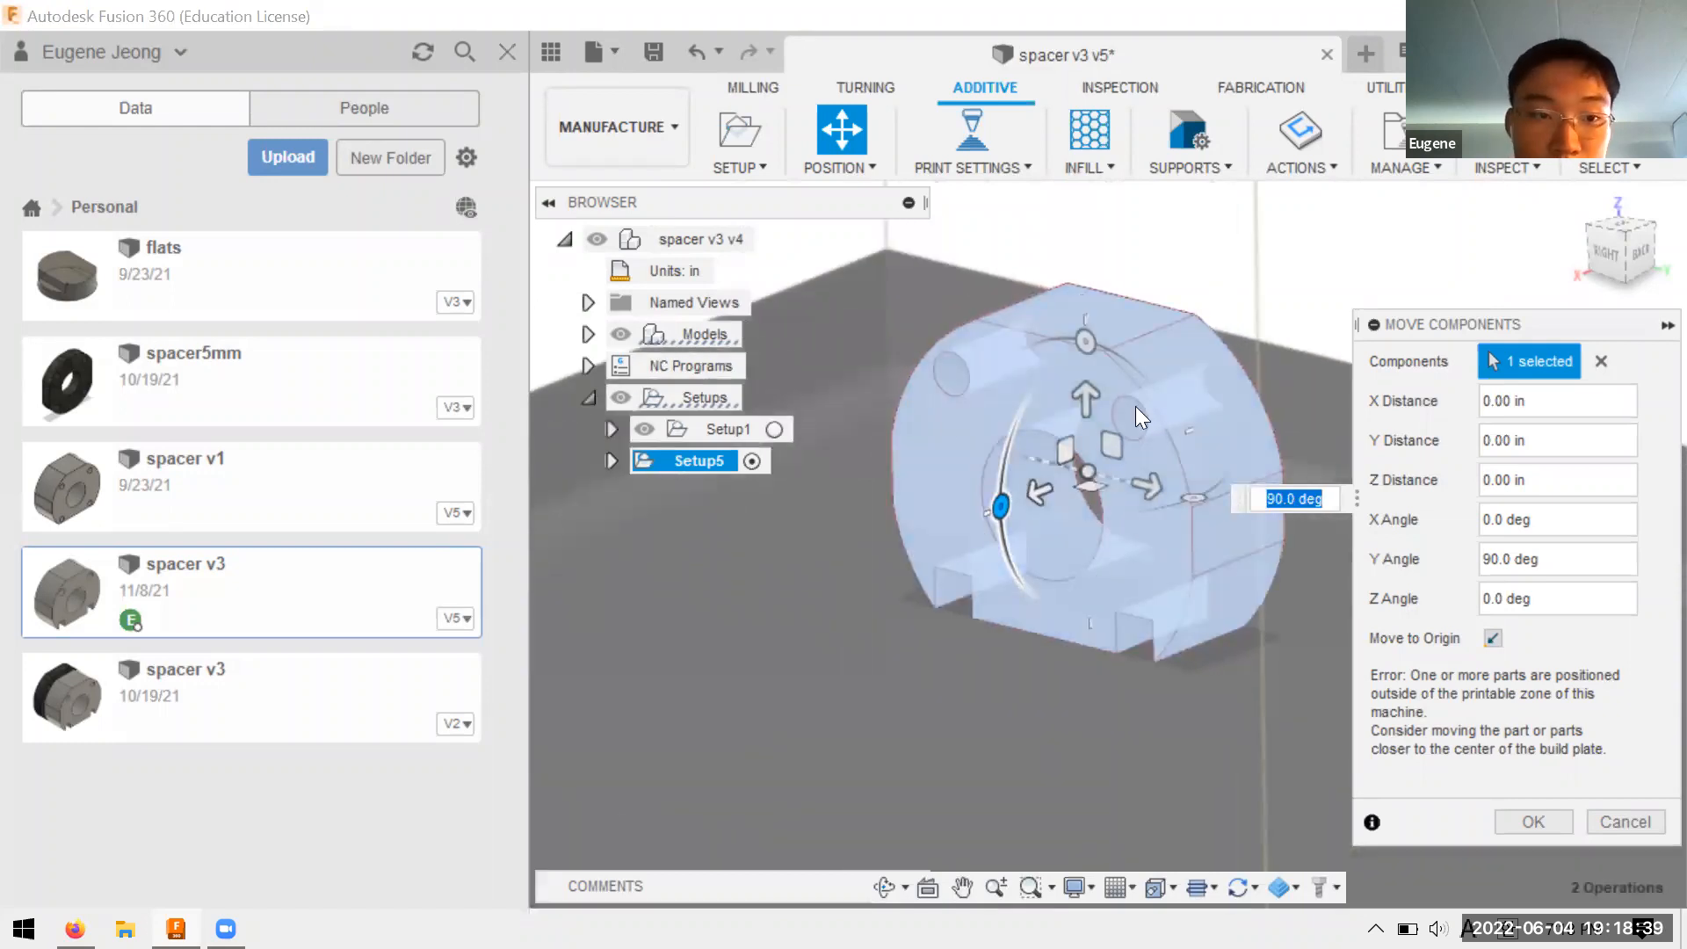
scroll(1053, 469, "down", 2)
scroll(1055, 457, "down", 2)
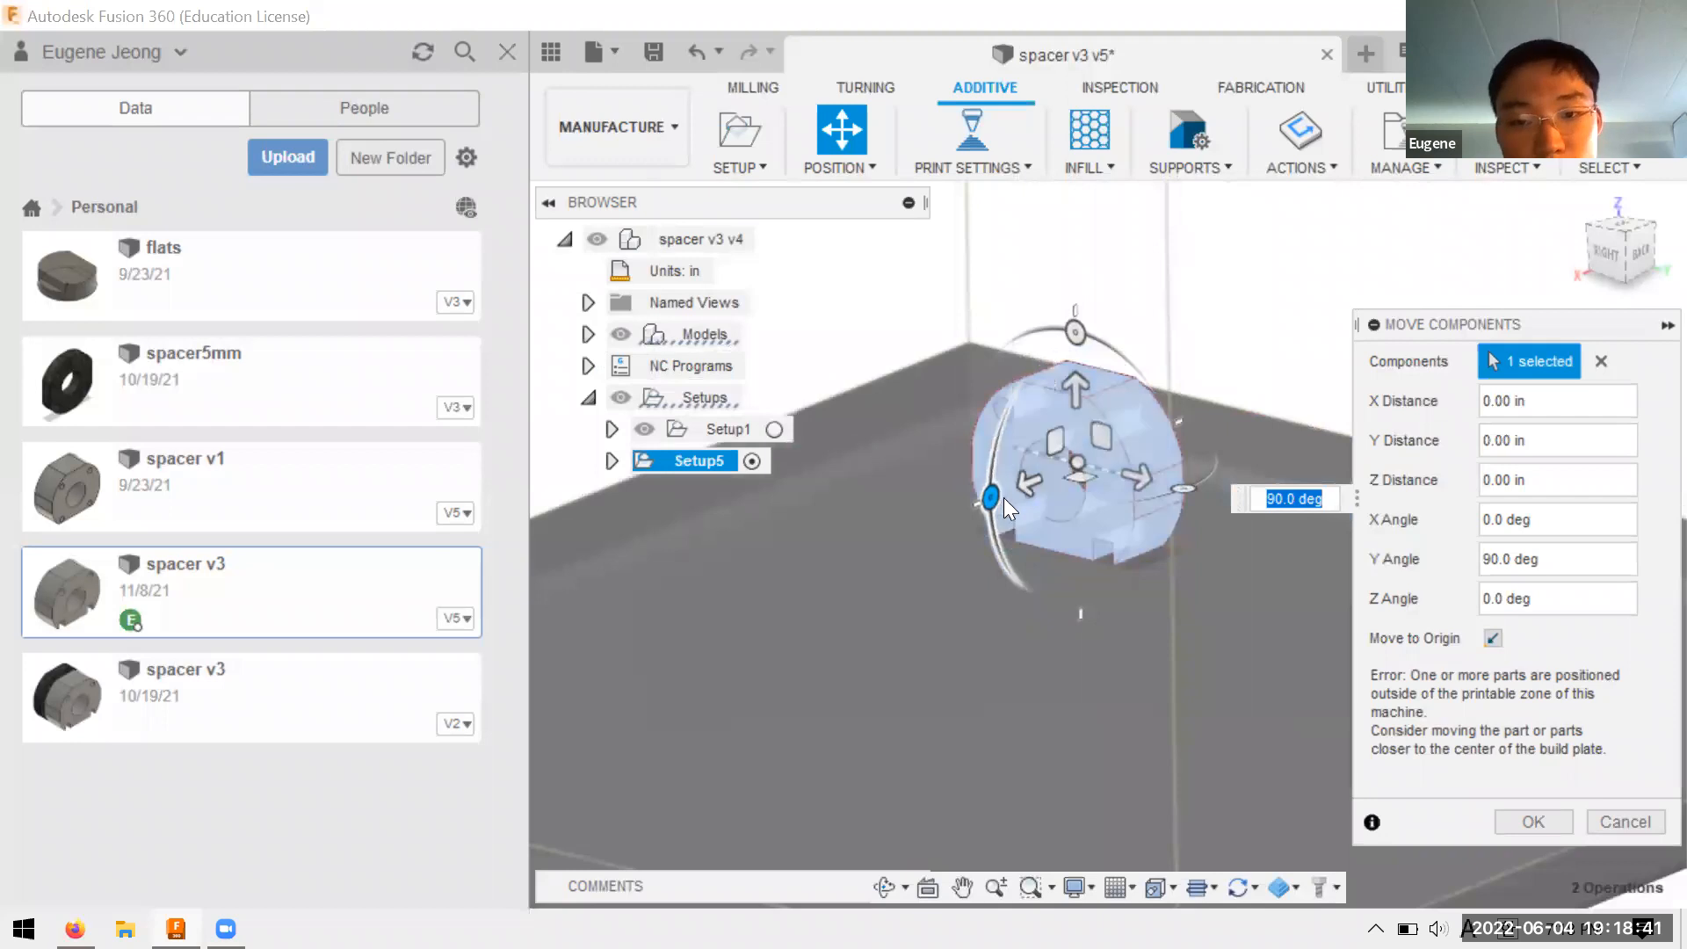
Turn the spacer back flat to a 0.0 degree angle and accept the component move
left_click_drag(993, 492, 1072, 356)
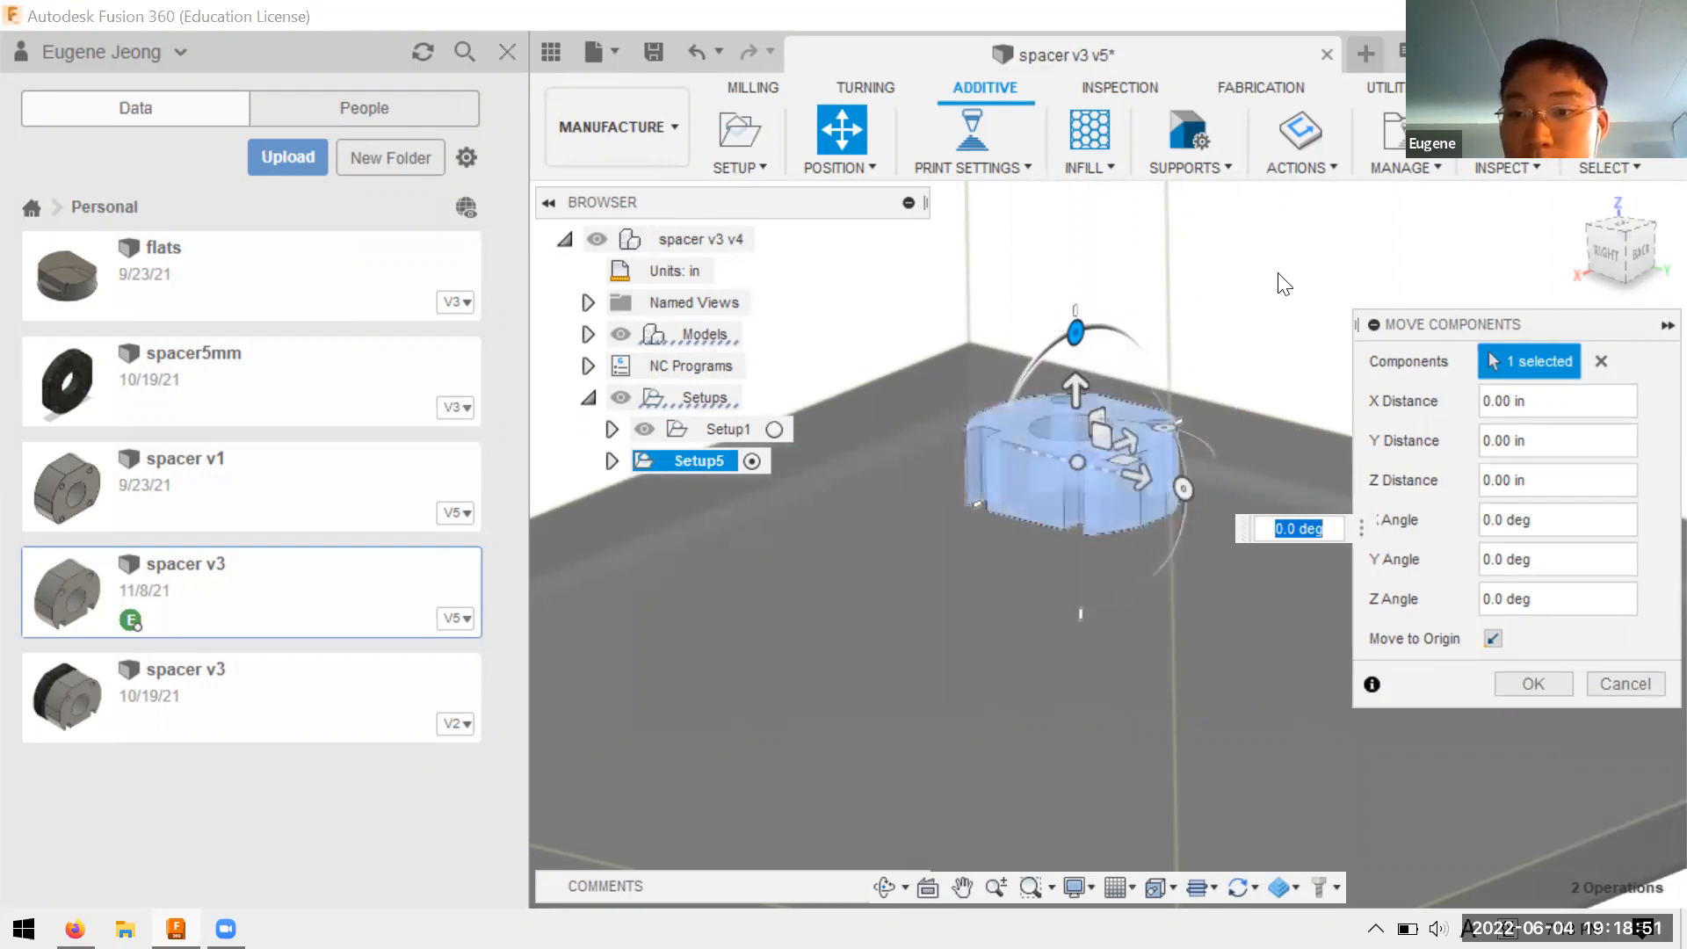
scroll(1284, 284, "up", 2)
left_click(1531, 684)
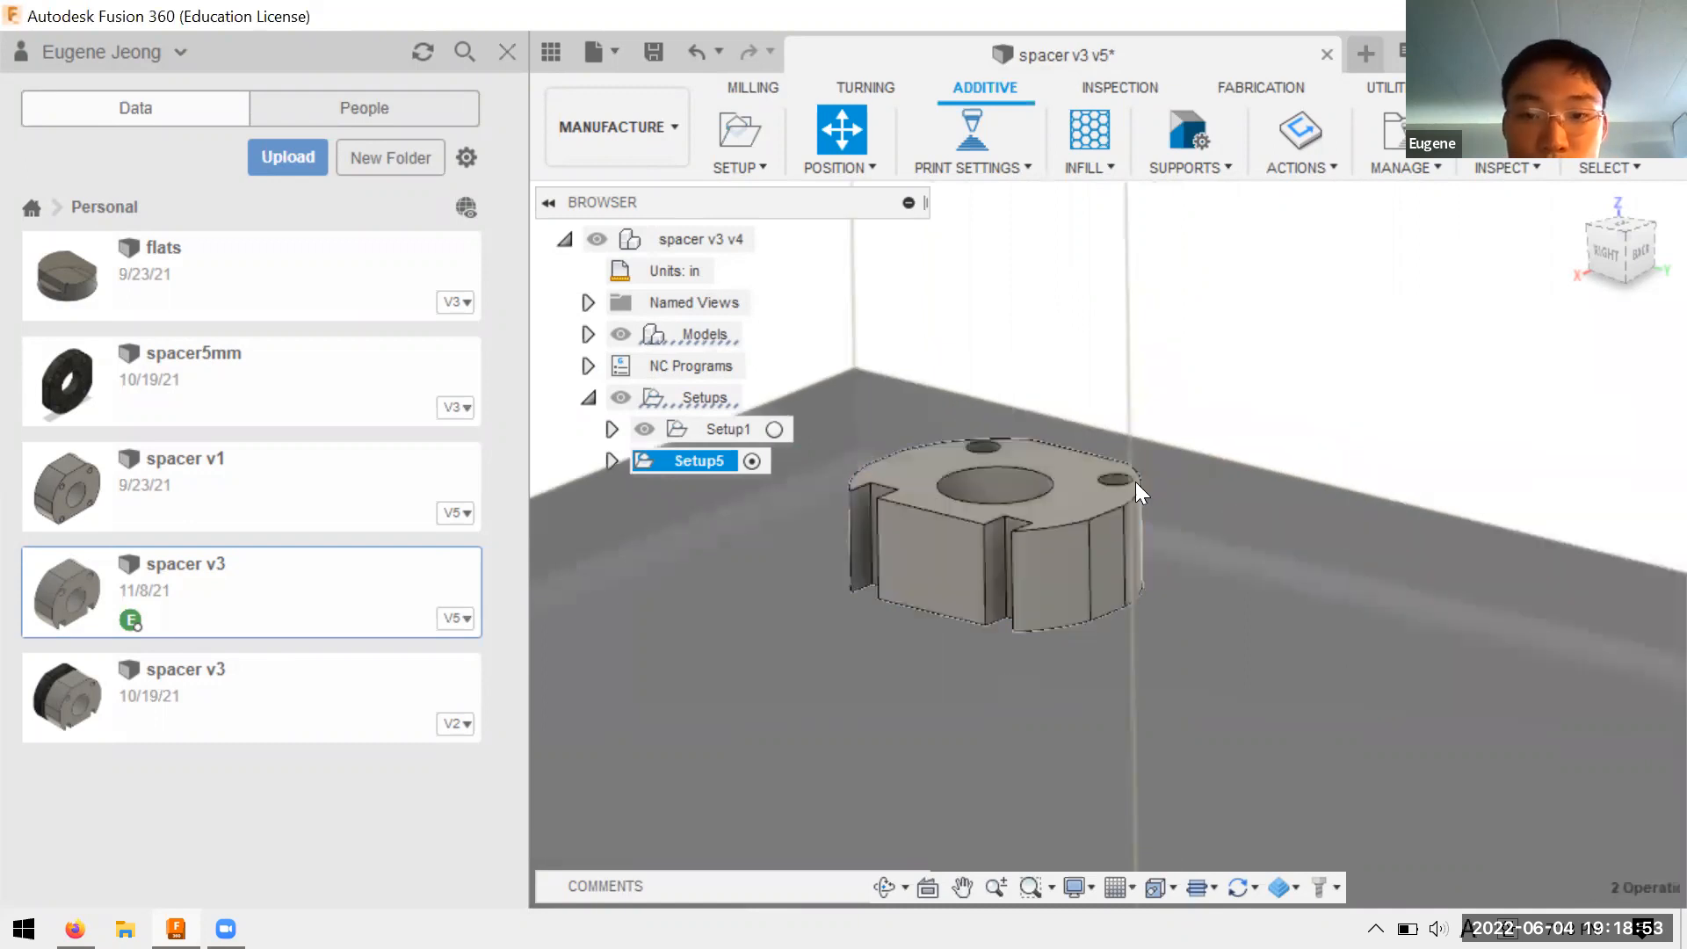
Place the raised spacer component onto the build platform with a platform clearance of 0.00 in and no arrangement
middle_click_drag(1213, 452, 1210, 491, "shift")
scroll(1214, 488, "up", 3)
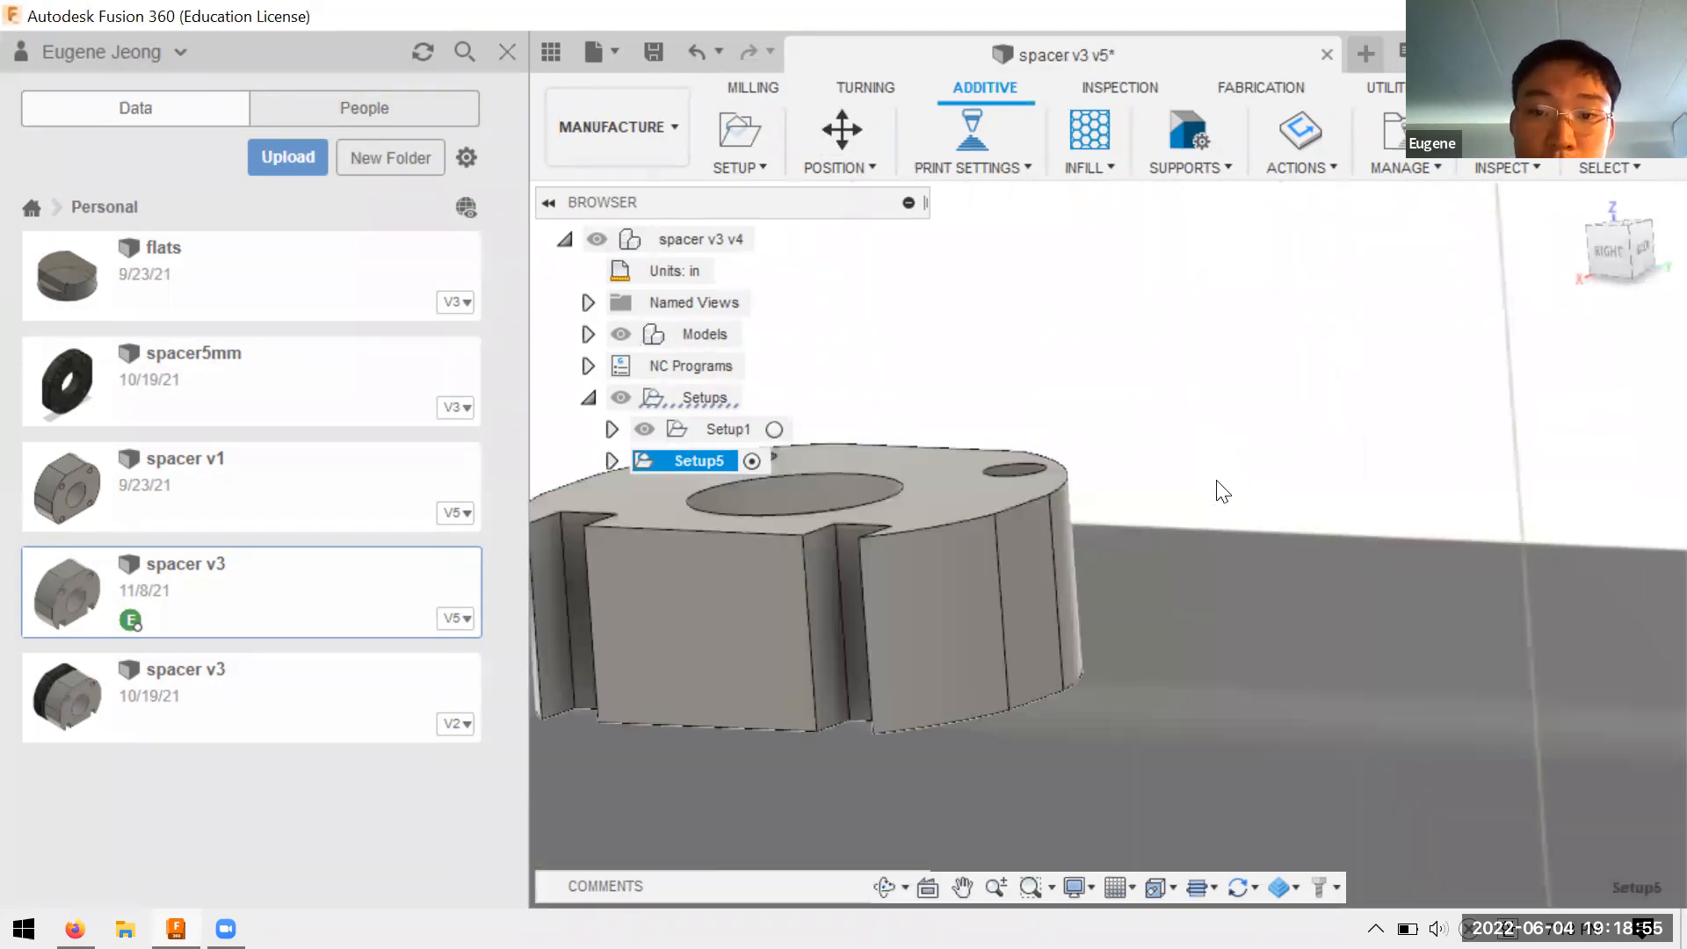
scroll(1216, 487, "down", 5)
left_click(873, 170)
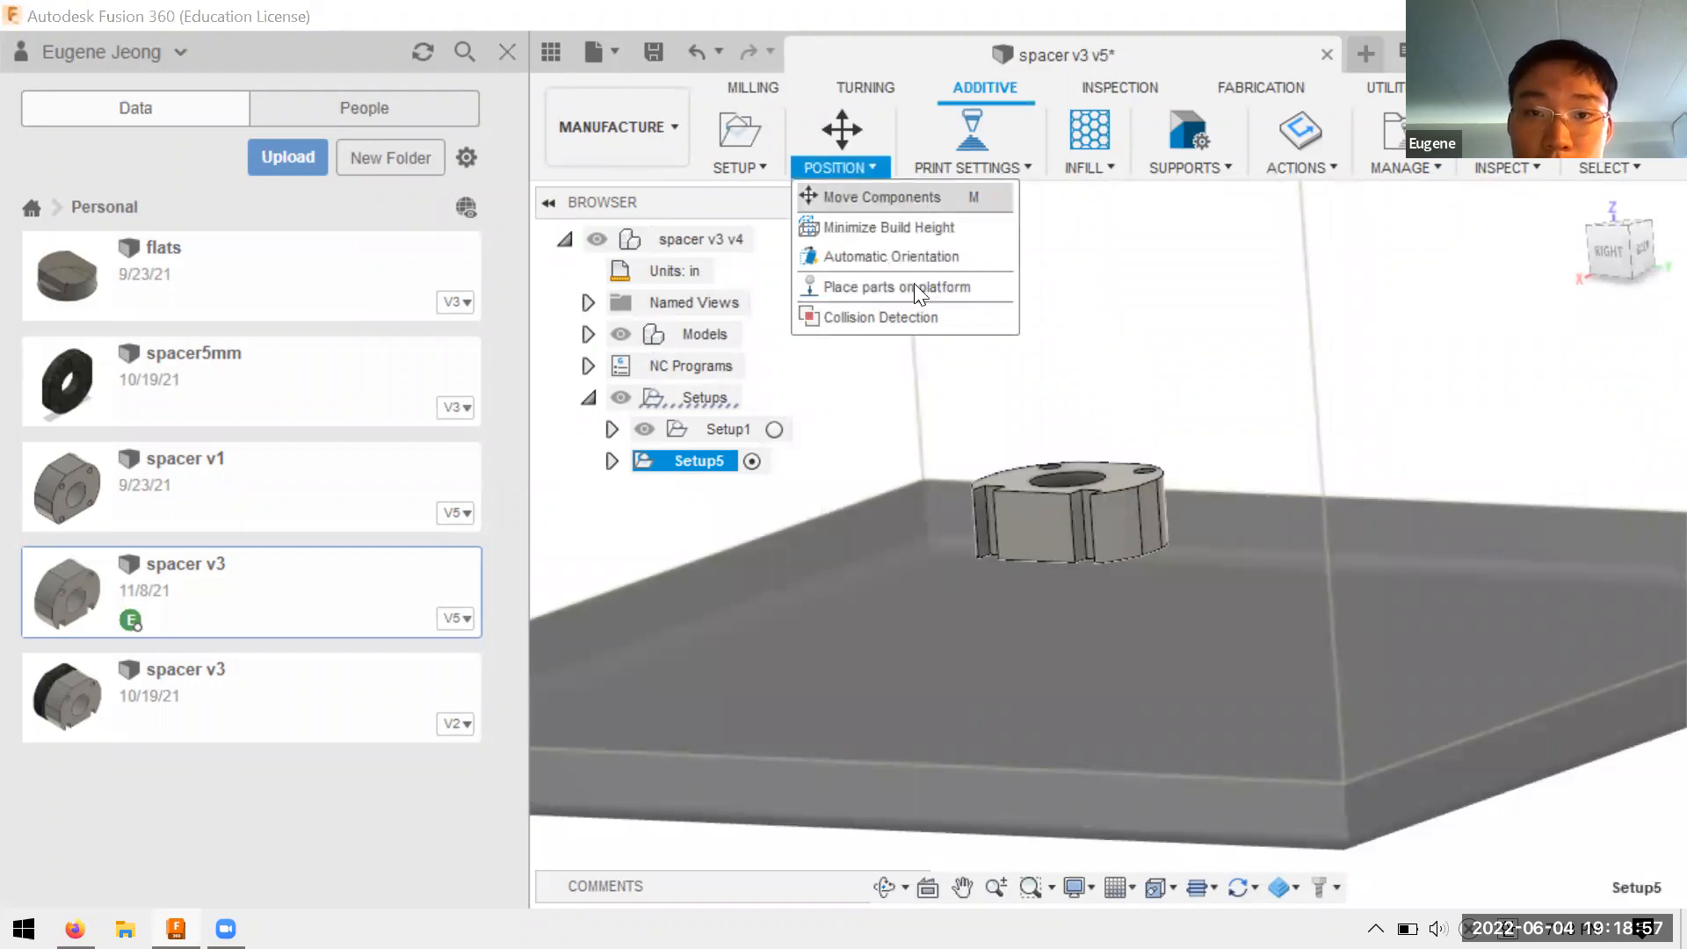
left_click(884, 281)
left_click(1058, 508)
mouse_move(1255, 603)
middle_mouse_down("shift")
mouse_move(1281, 573)
mouse_move(1211, 568)
mouse_move(1201, 589)
mouse_move(1276, 626)
middle_mouse_up("shift")
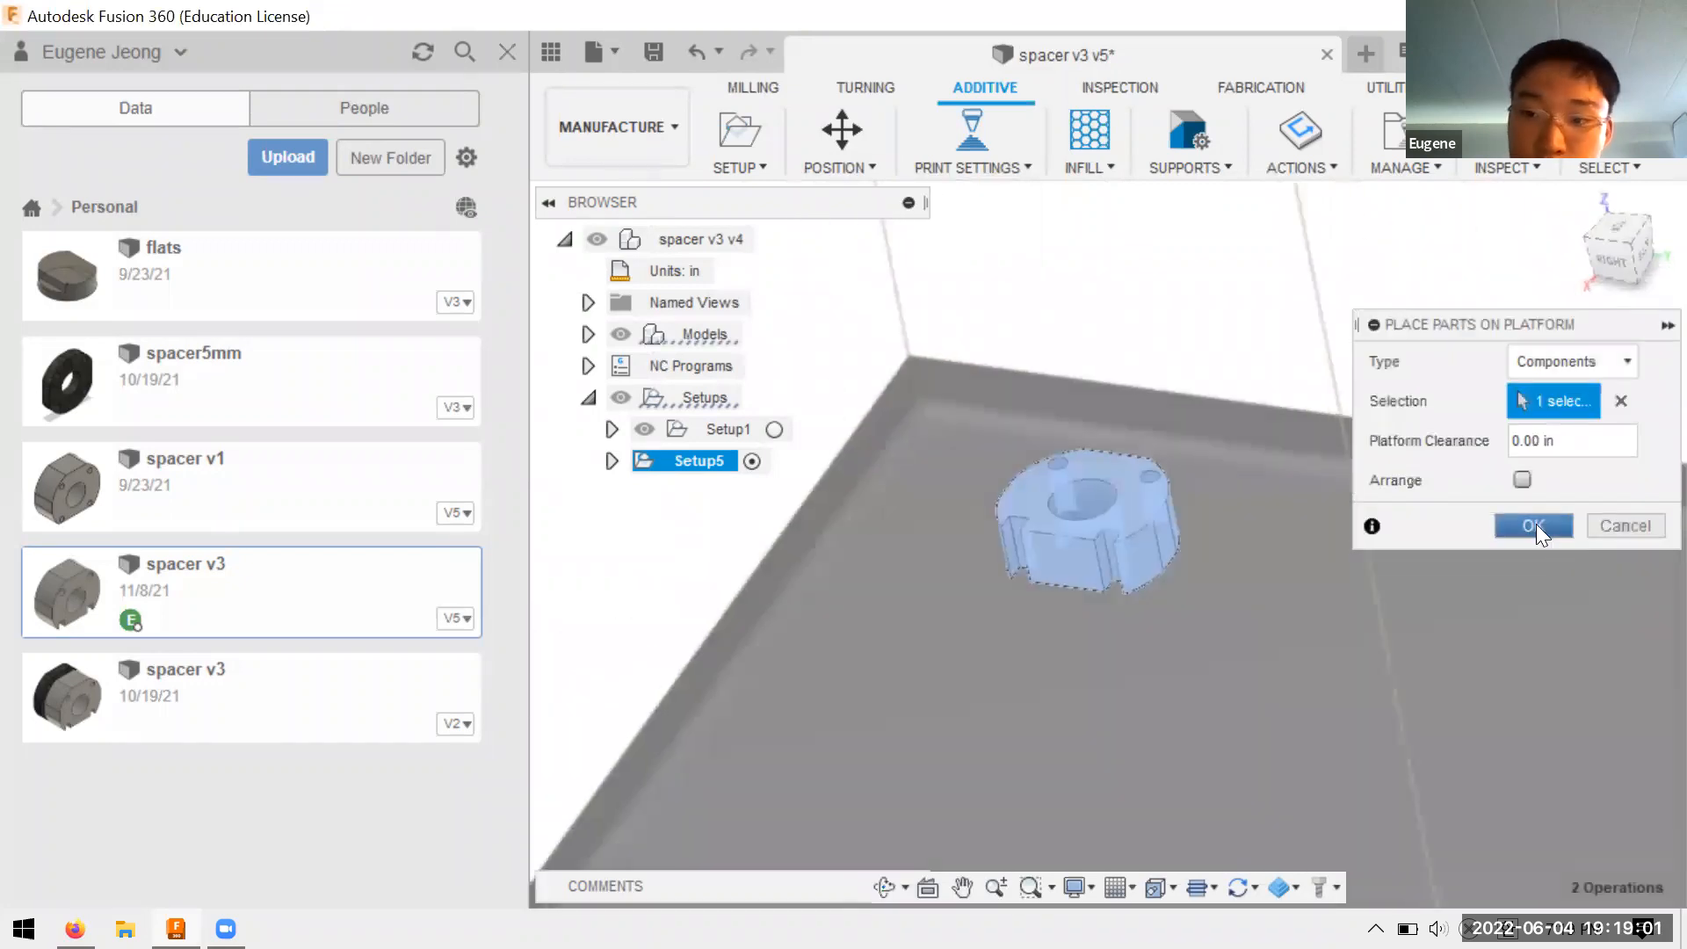
left_click(1534, 525)
Look through the print settings in the Fusion 360 library for filament and layer-height options, and close it without choosing another
scroll(1141, 501, "up", 2)
scroll(1178, 494, "down", 6)
scroll(1254, 547, "up", 4)
scroll(1019, 392, "up", 2)
middle_click_drag(1139, 428, 1017, 215, "shift")
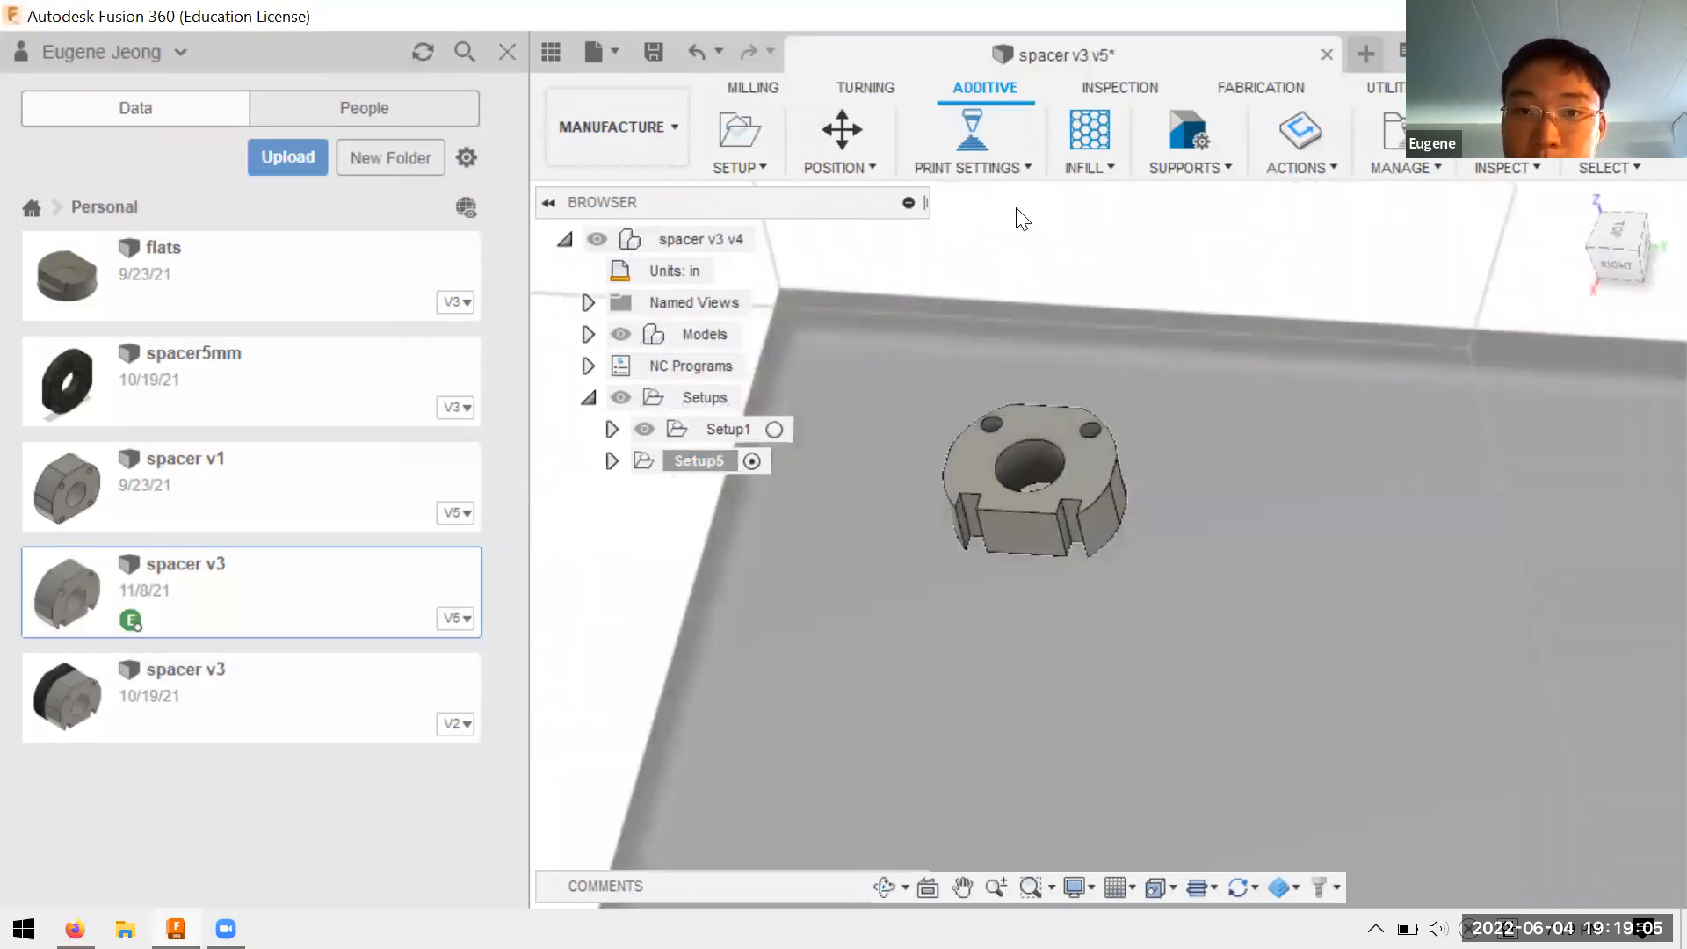
left_click(1018, 163)
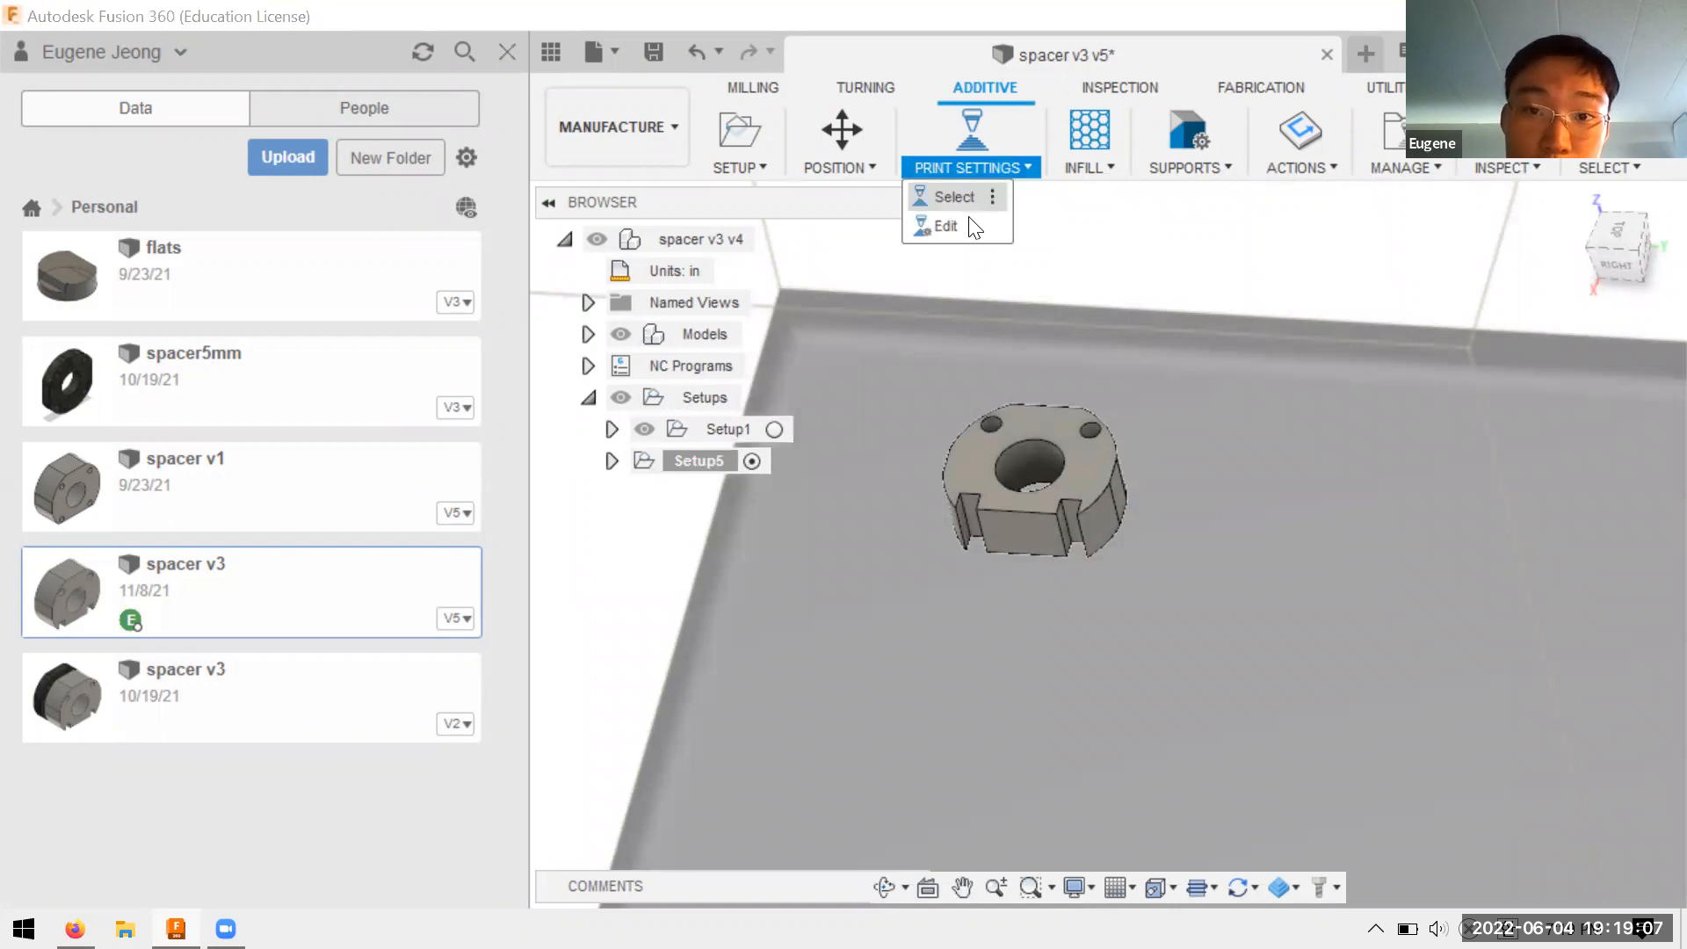
left_click(993, 151)
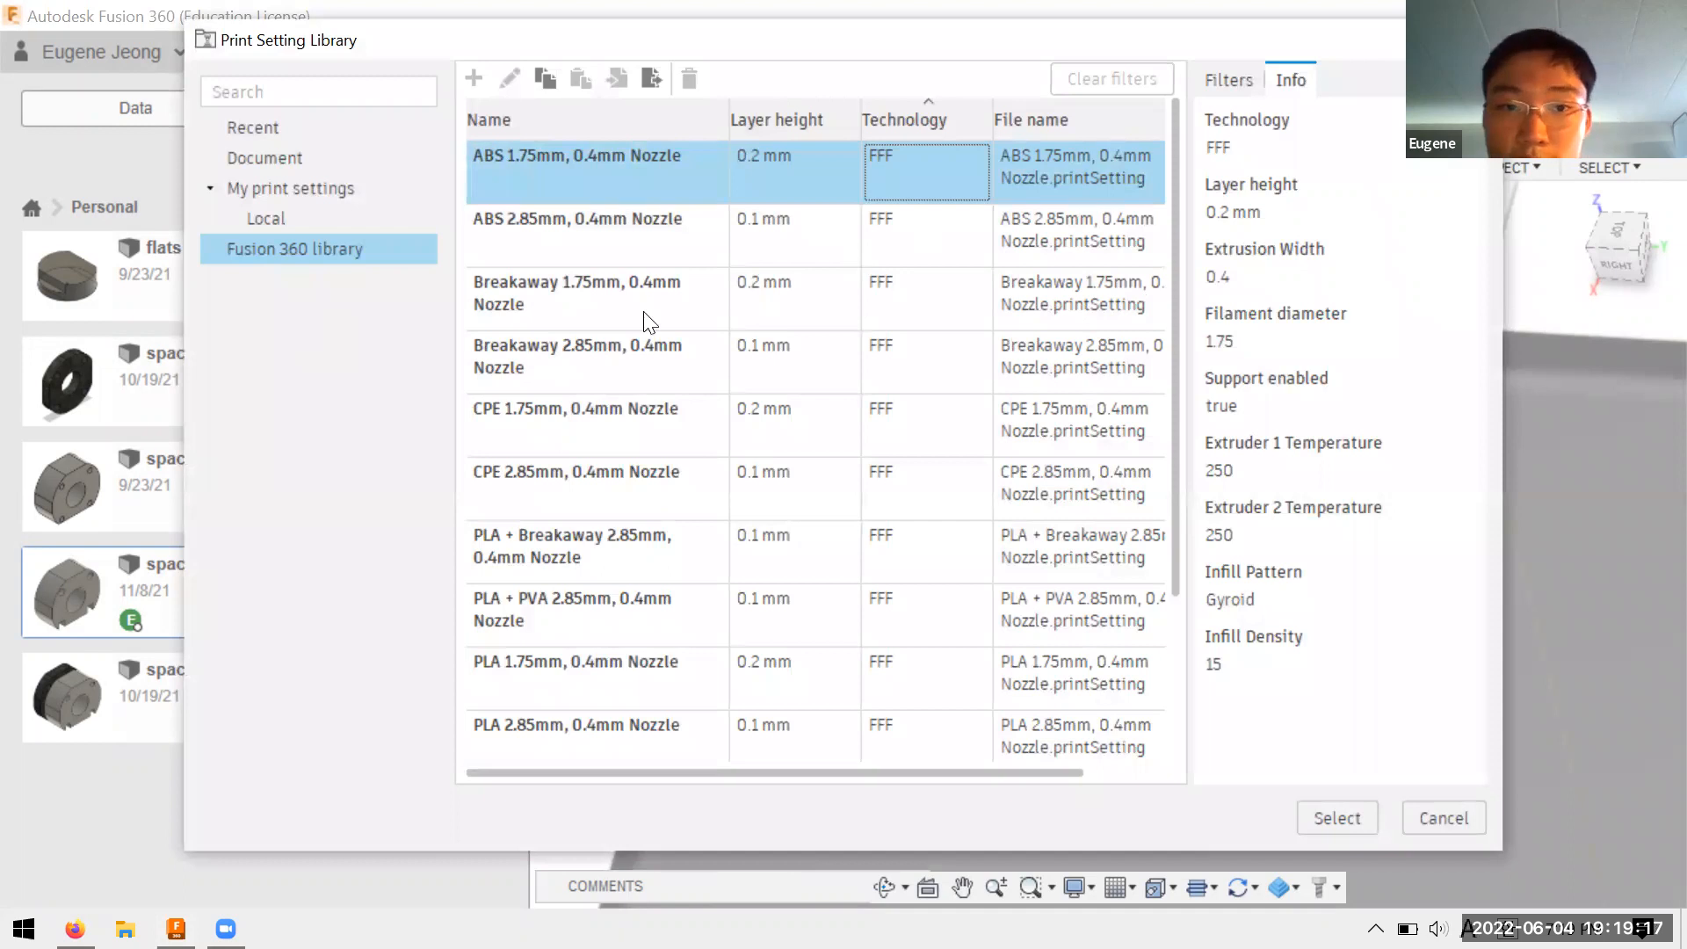
scroll(1019, 440, "down", 1)
scroll(1079, 532, "up", 1)
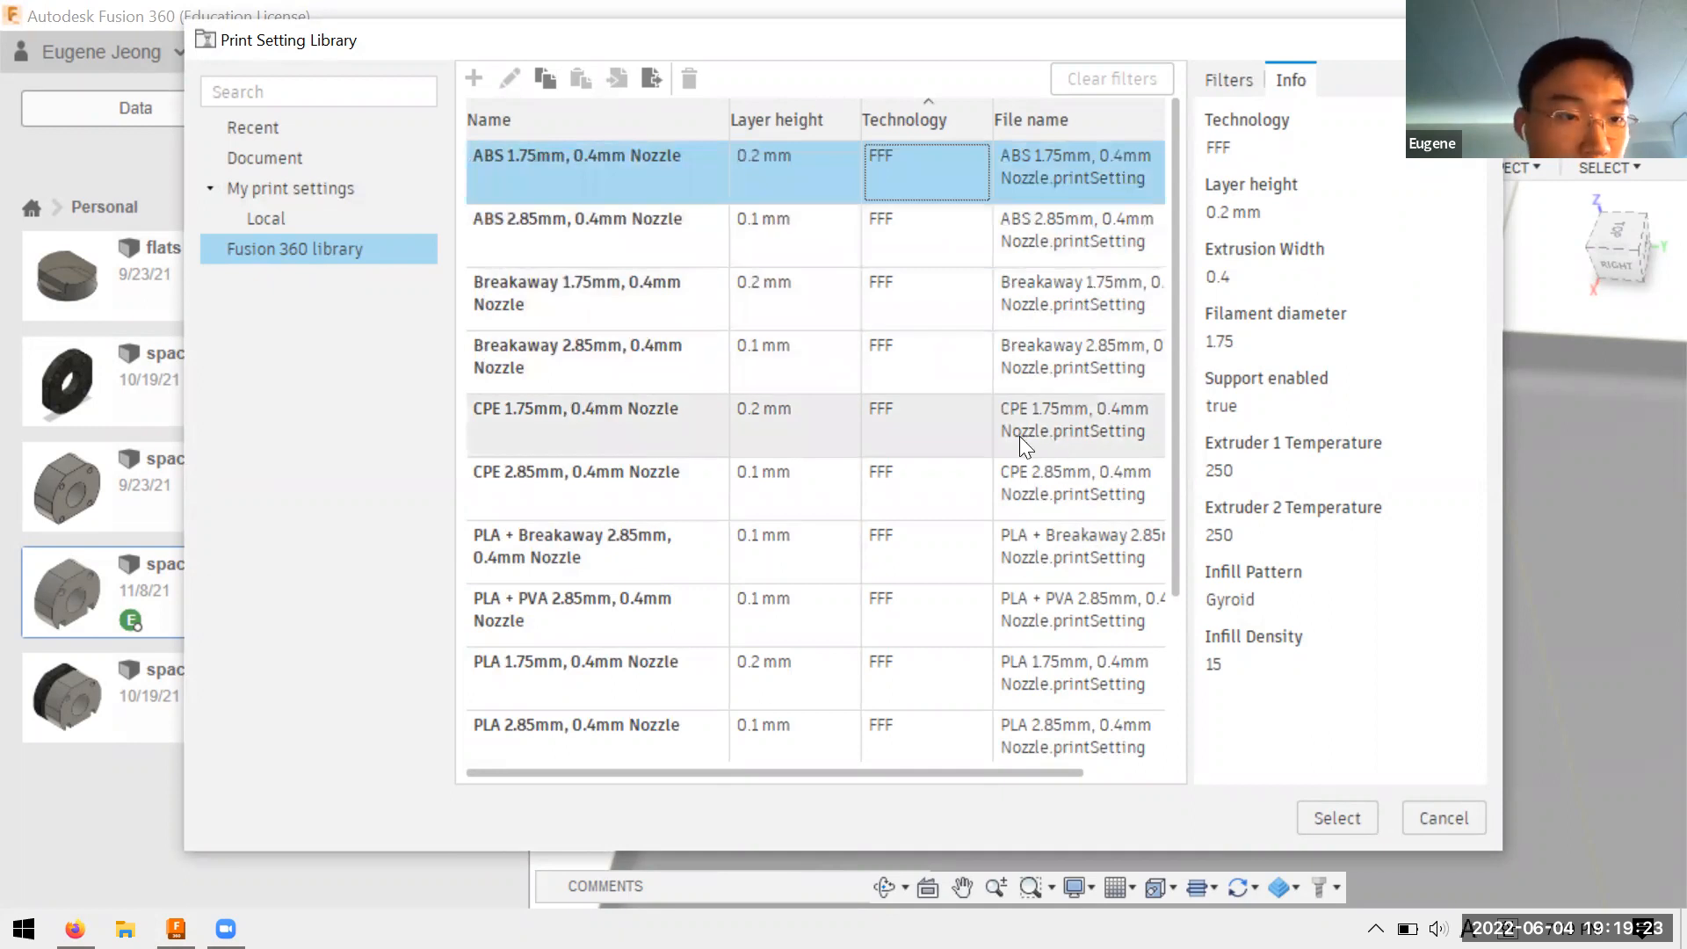
scroll(905, 400, "down", 1)
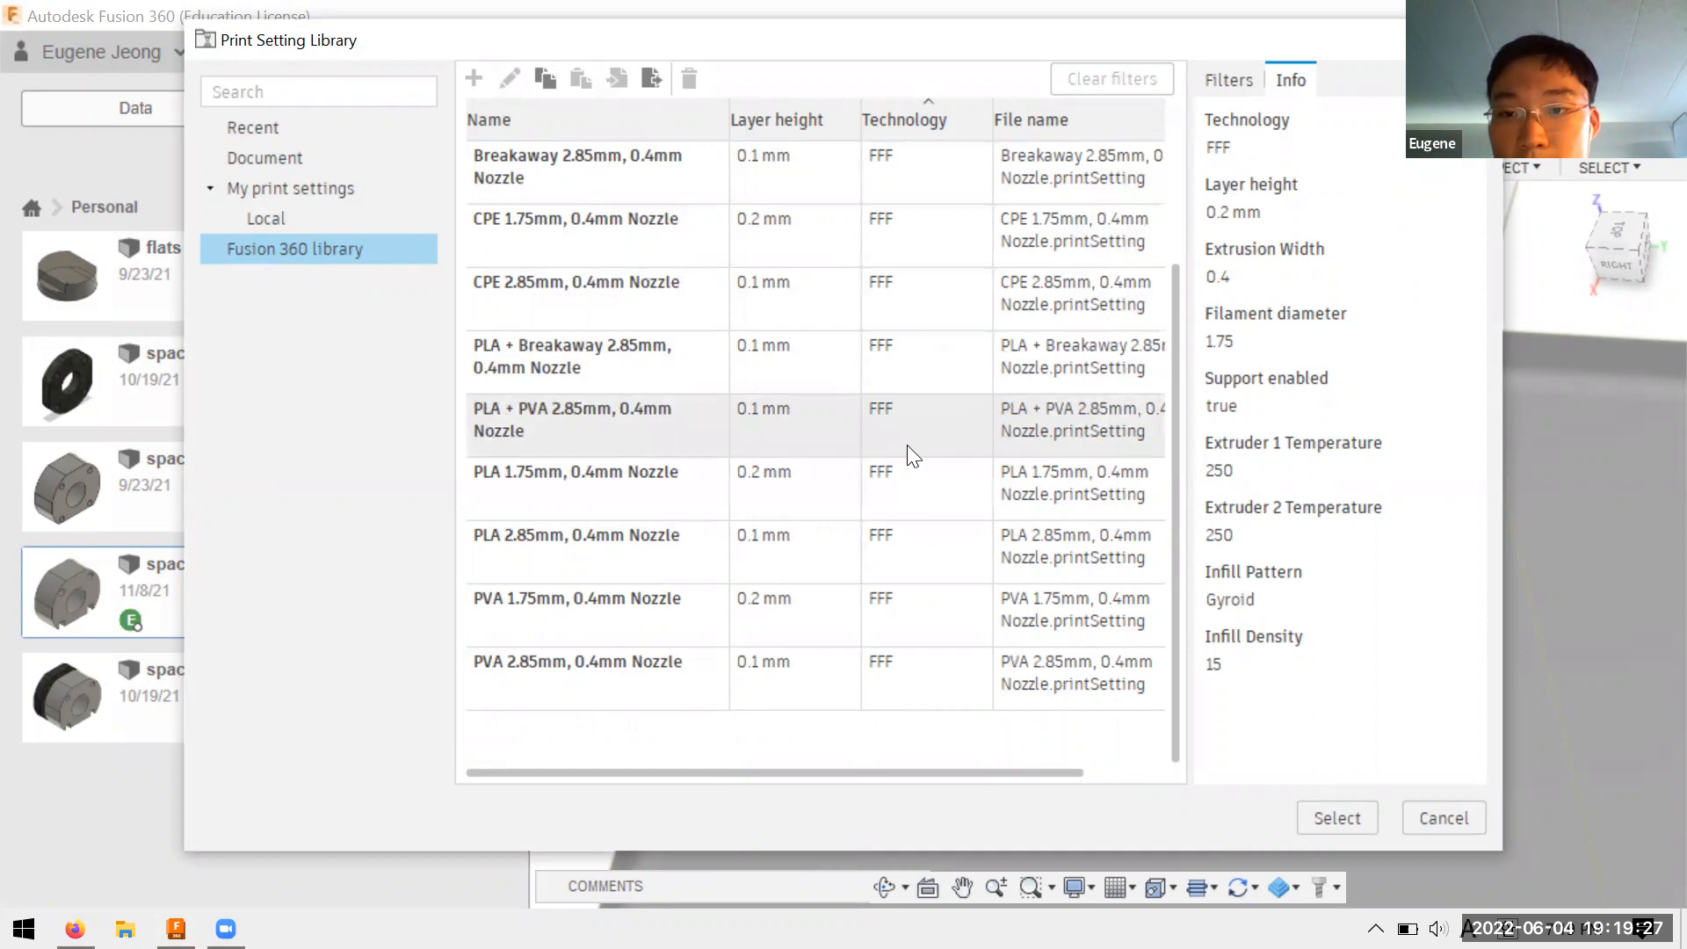
scroll(923, 455, "up", 1)
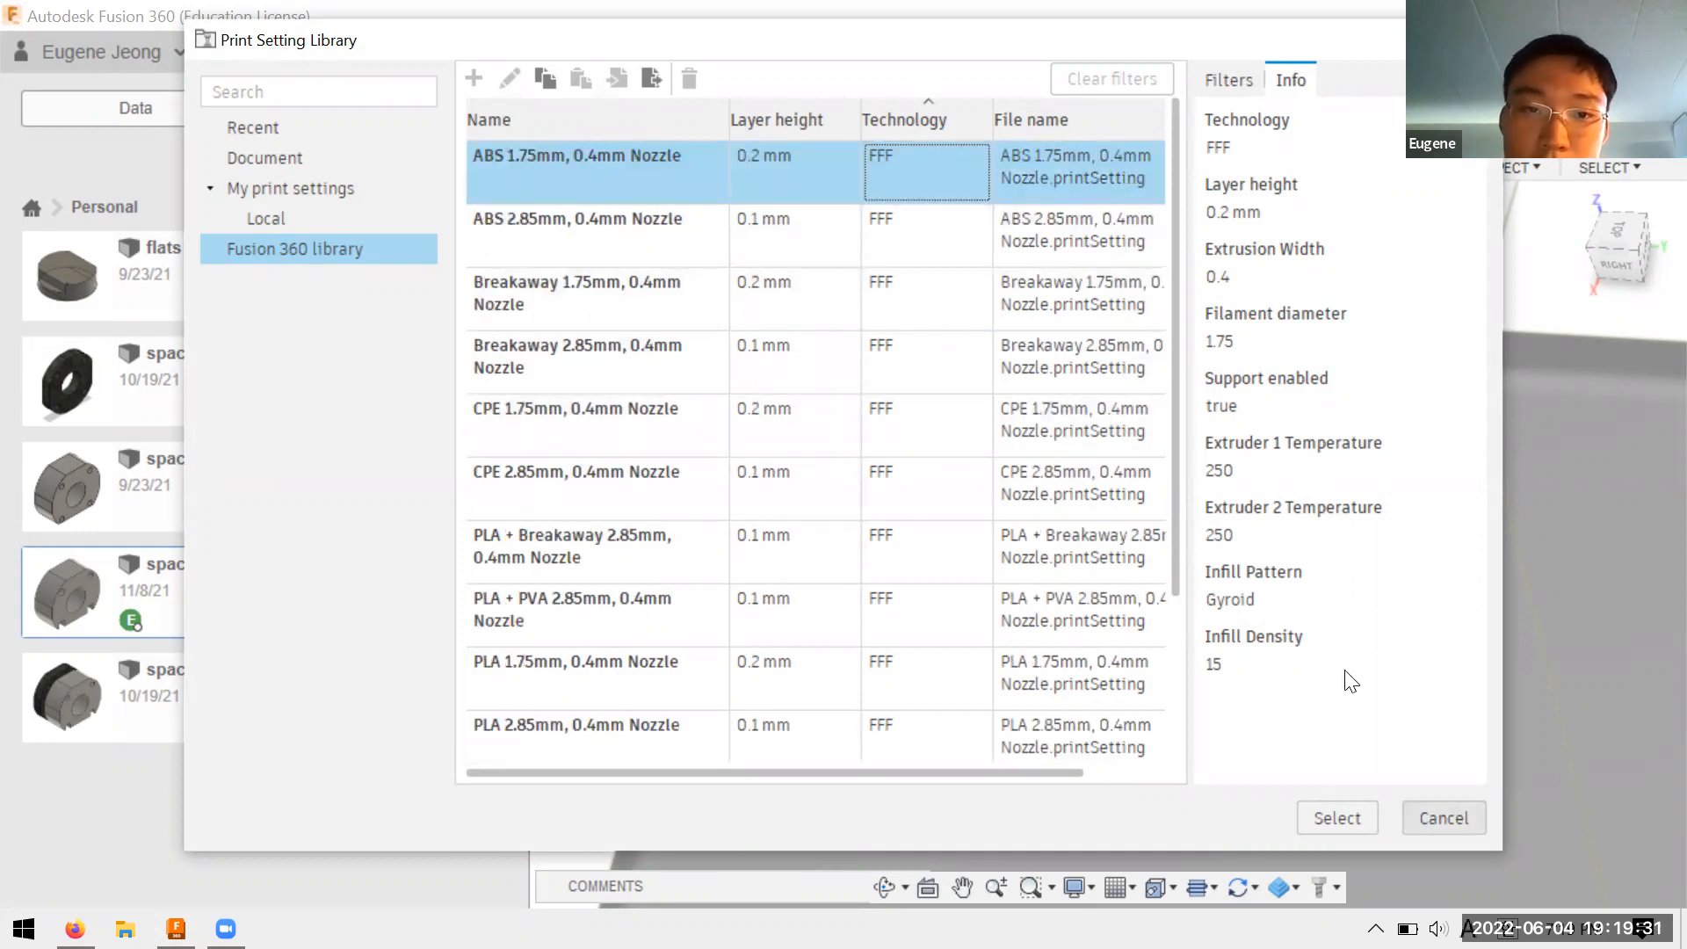
key("Escape")
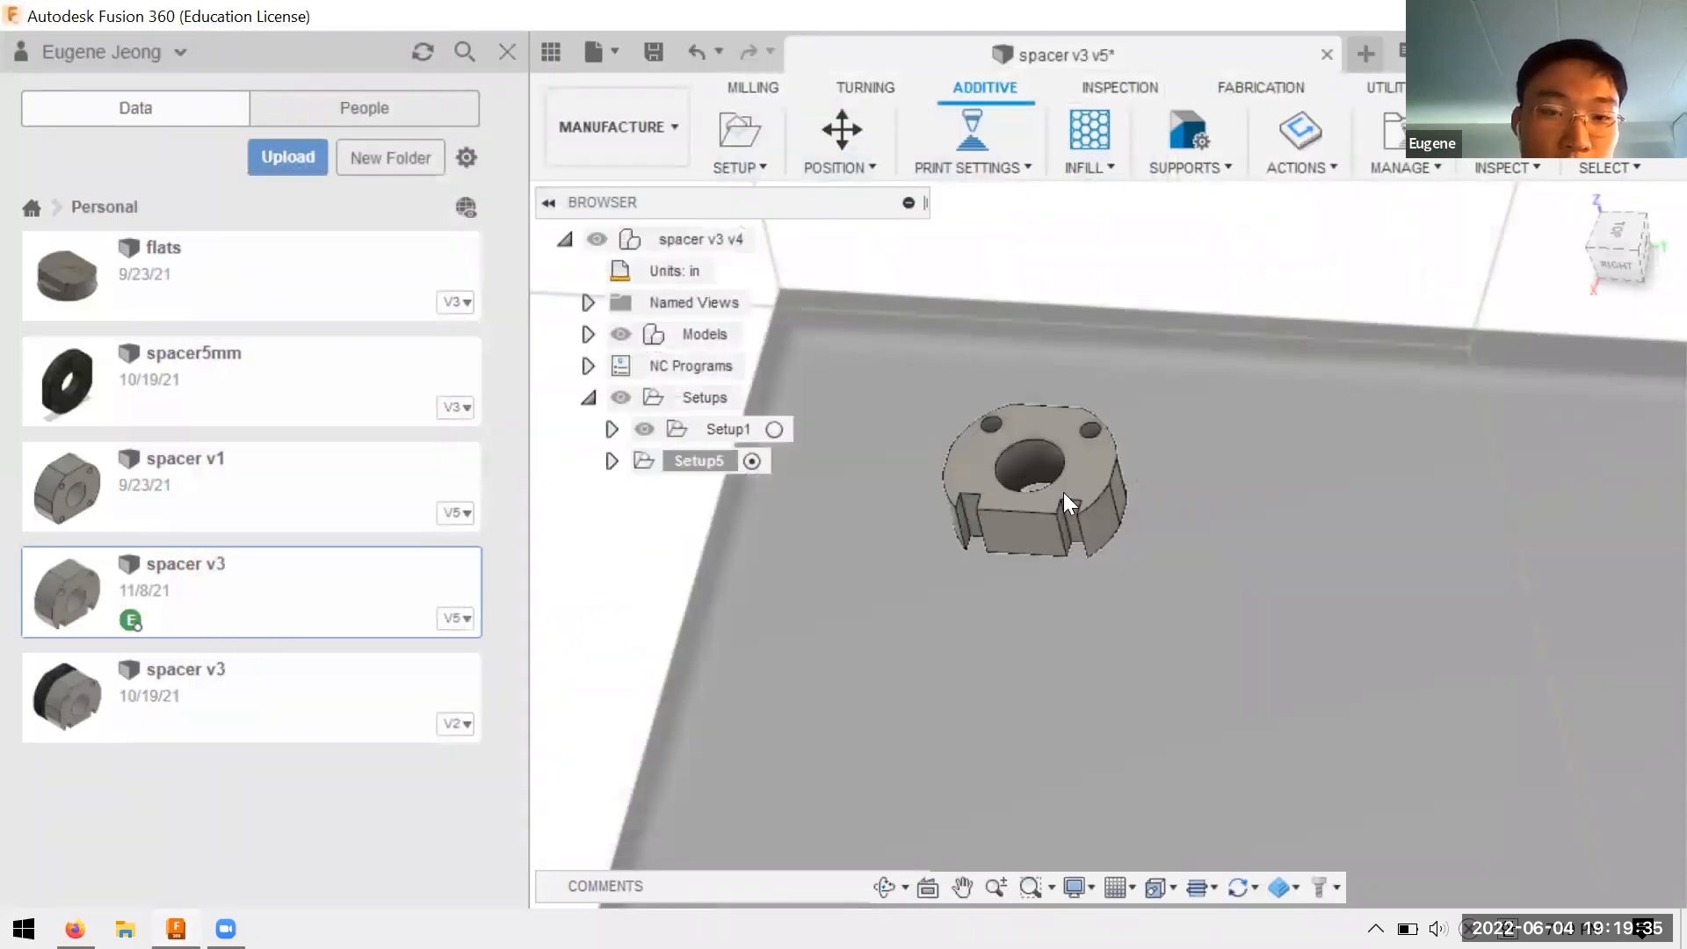
Open the infill settings of the ABS 1.75mm, 0.4mm Nozzle print setting
scroll(1014, 483, "up", 2)
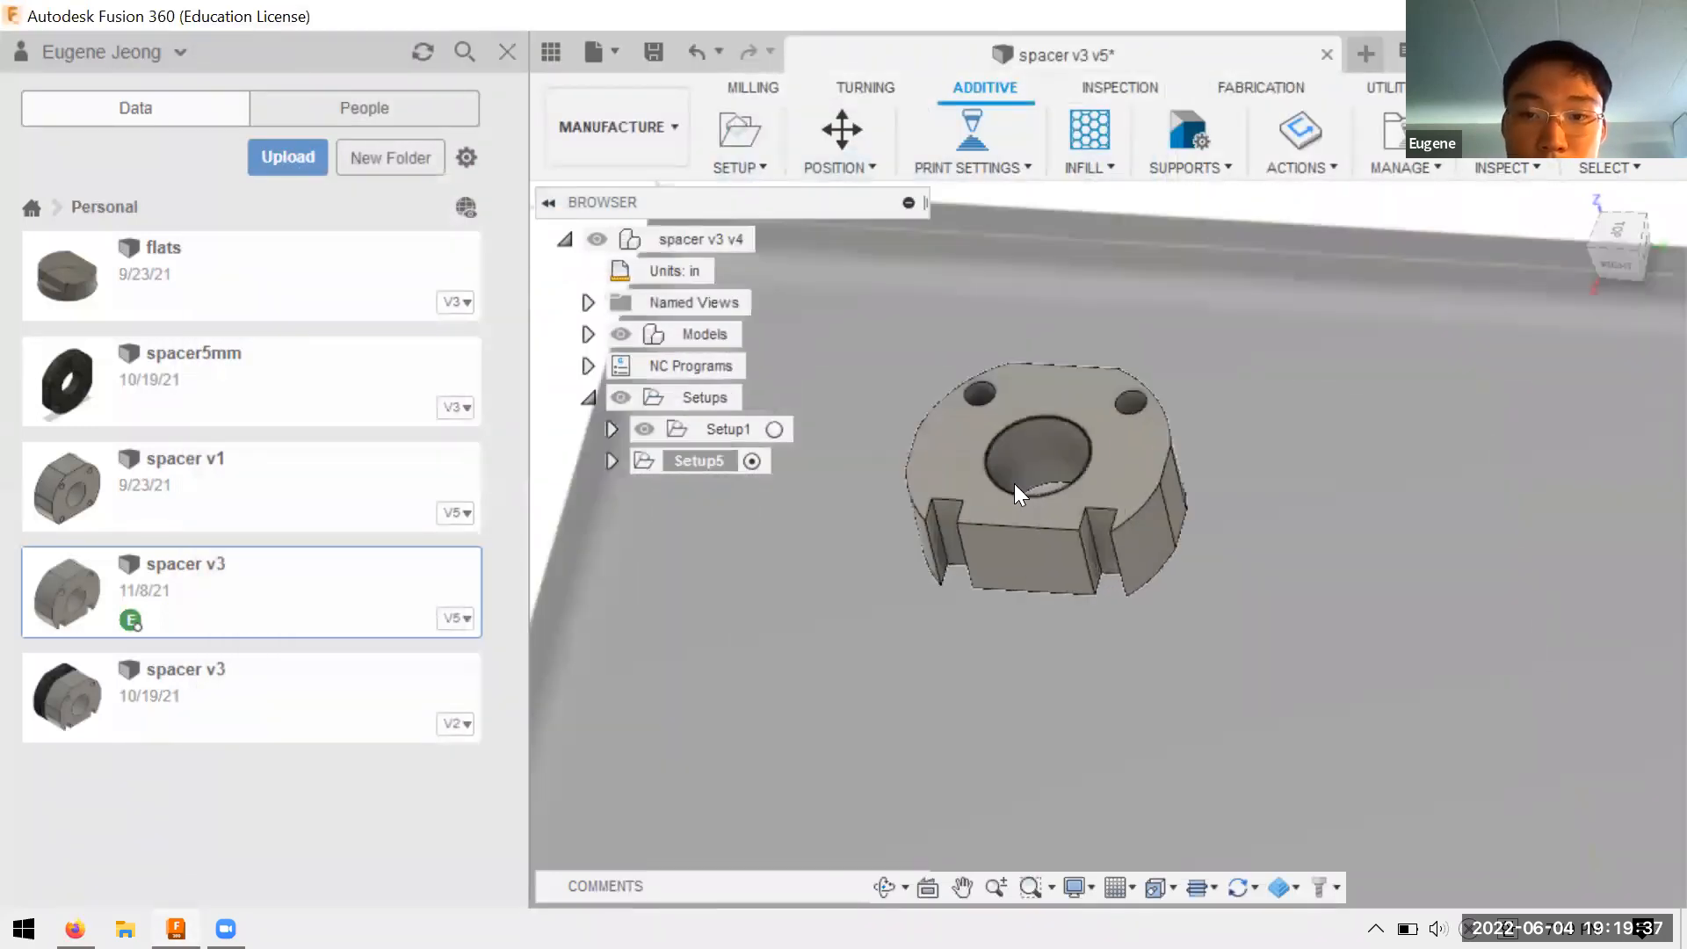
scroll(1014, 484, "down", 6)
scroll(1125, 555, "down", 2)
scroll(1067, 405, "up", 3)
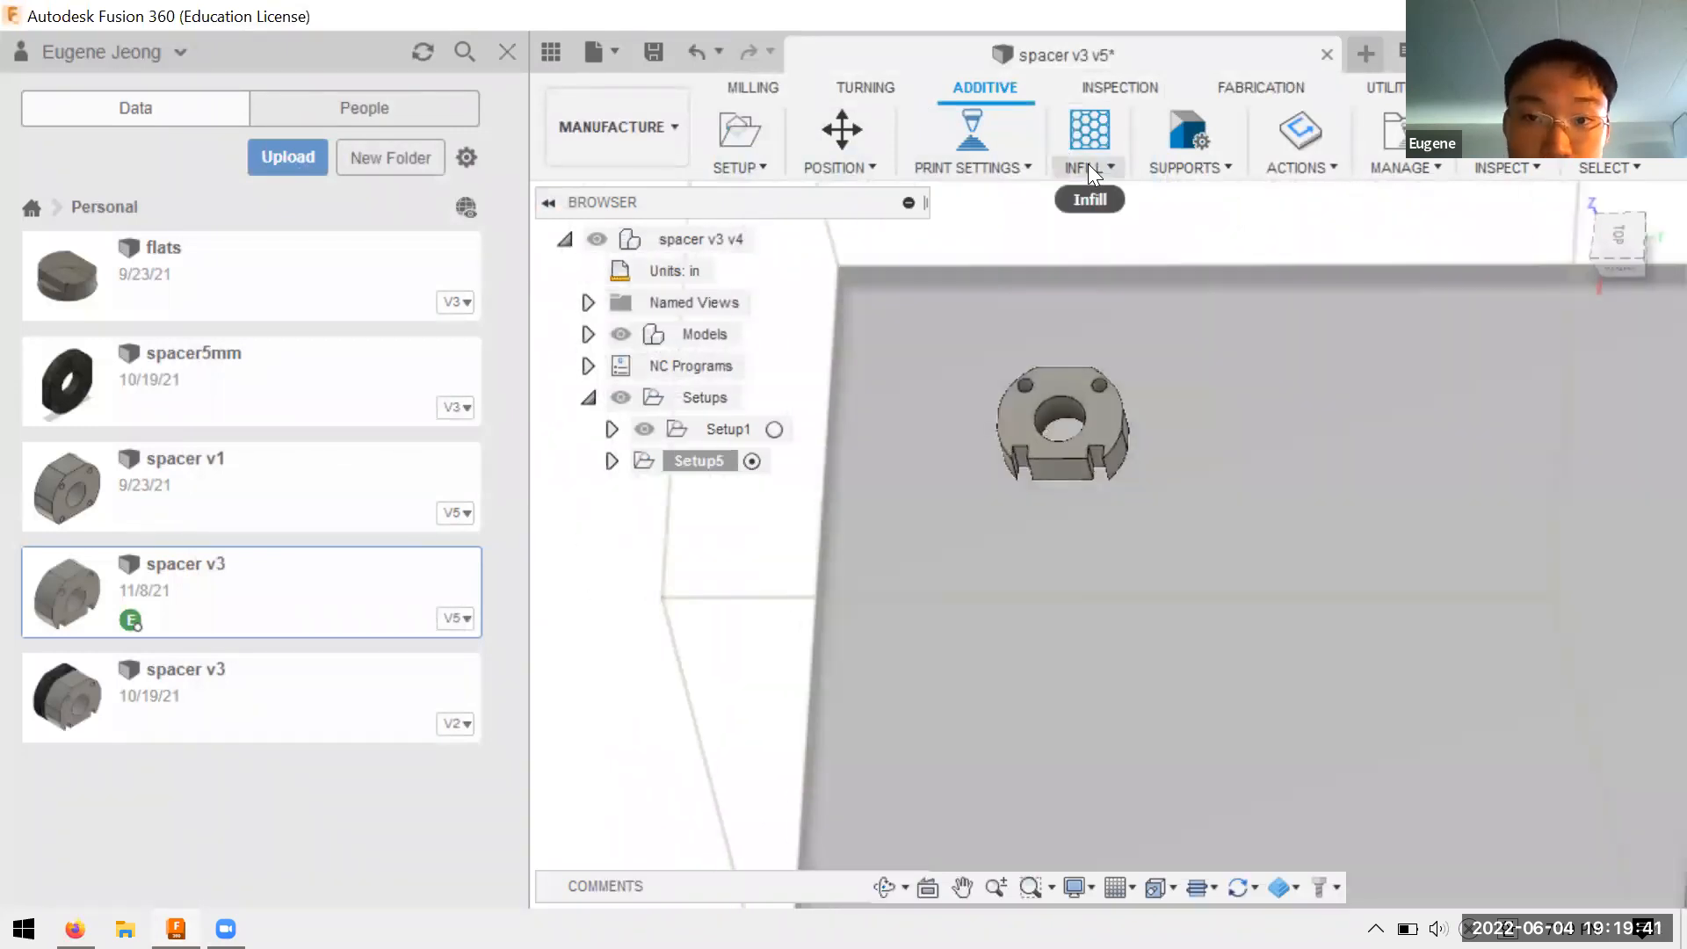
left_click(1088, 164)
left_click(1109, 201)
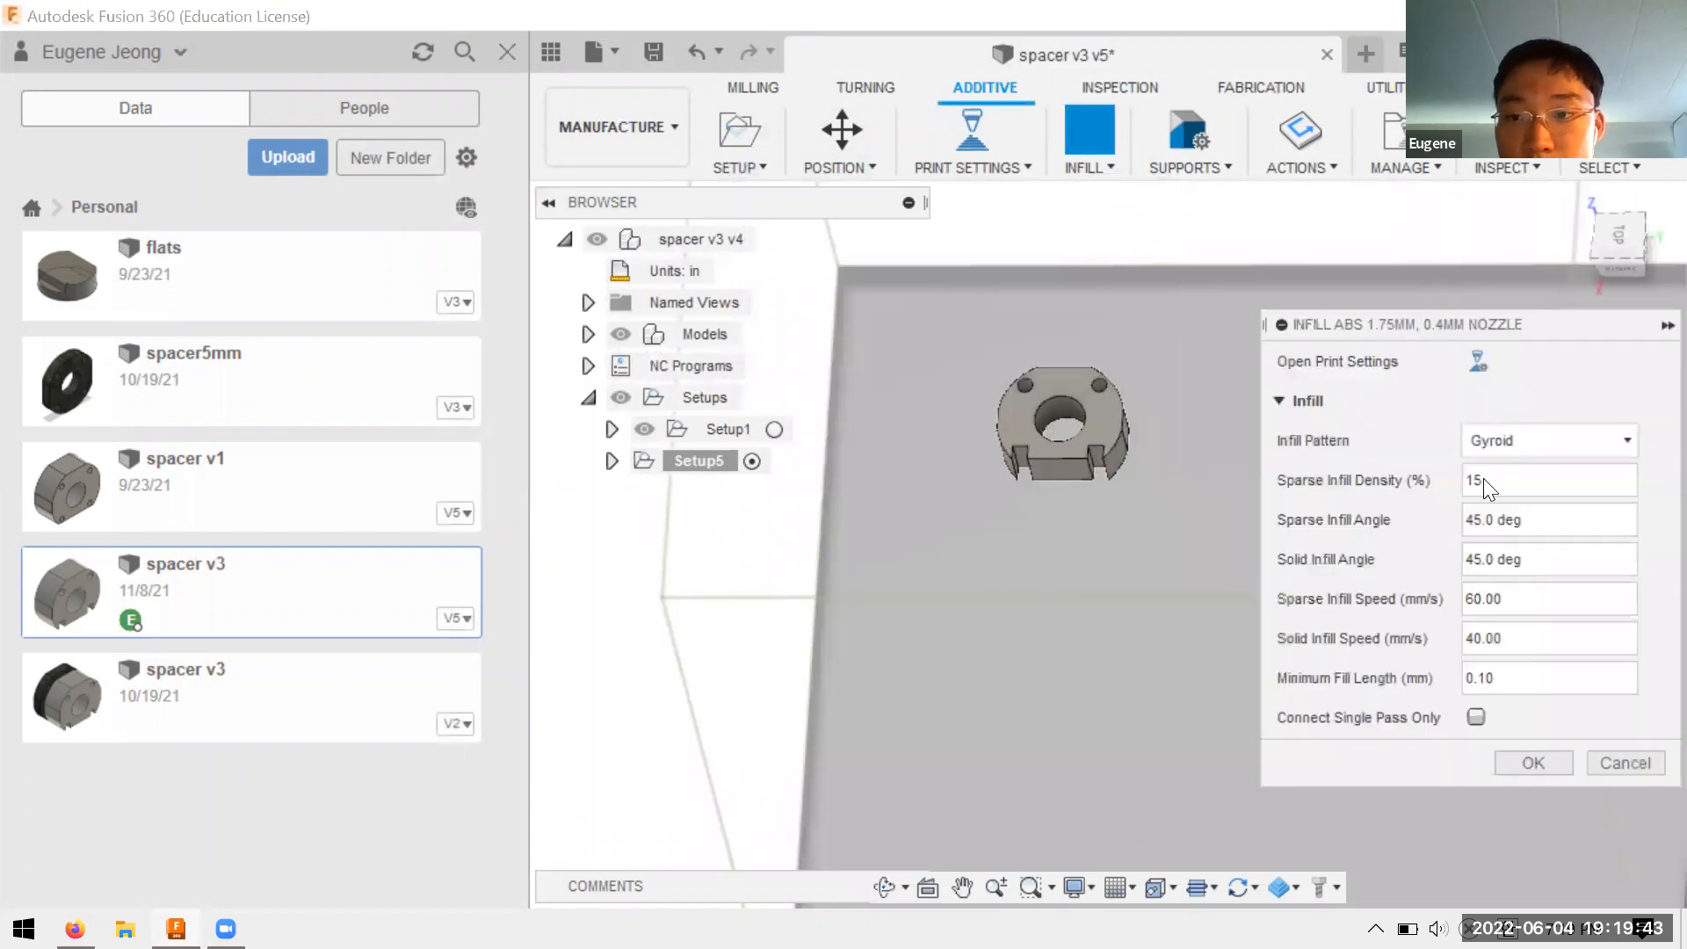
Try the Rectilinear, Gyroid and Star infill patterns
left_click(1523, 448)
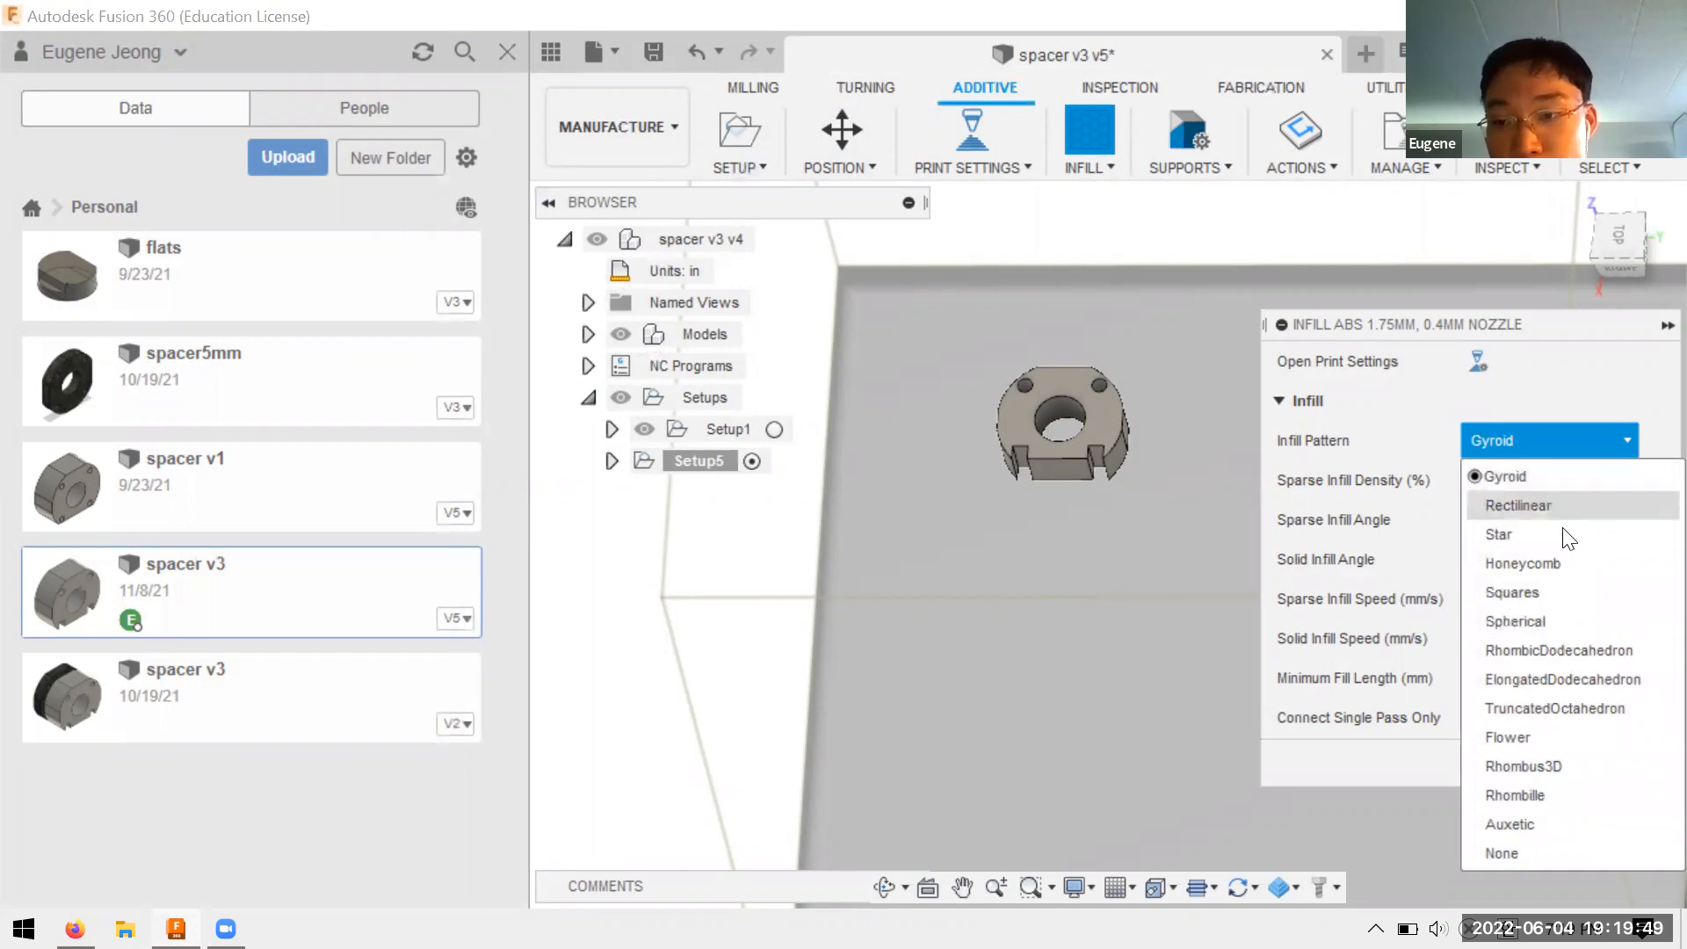
left_click(1519, 506)
left_click(1503, 440)
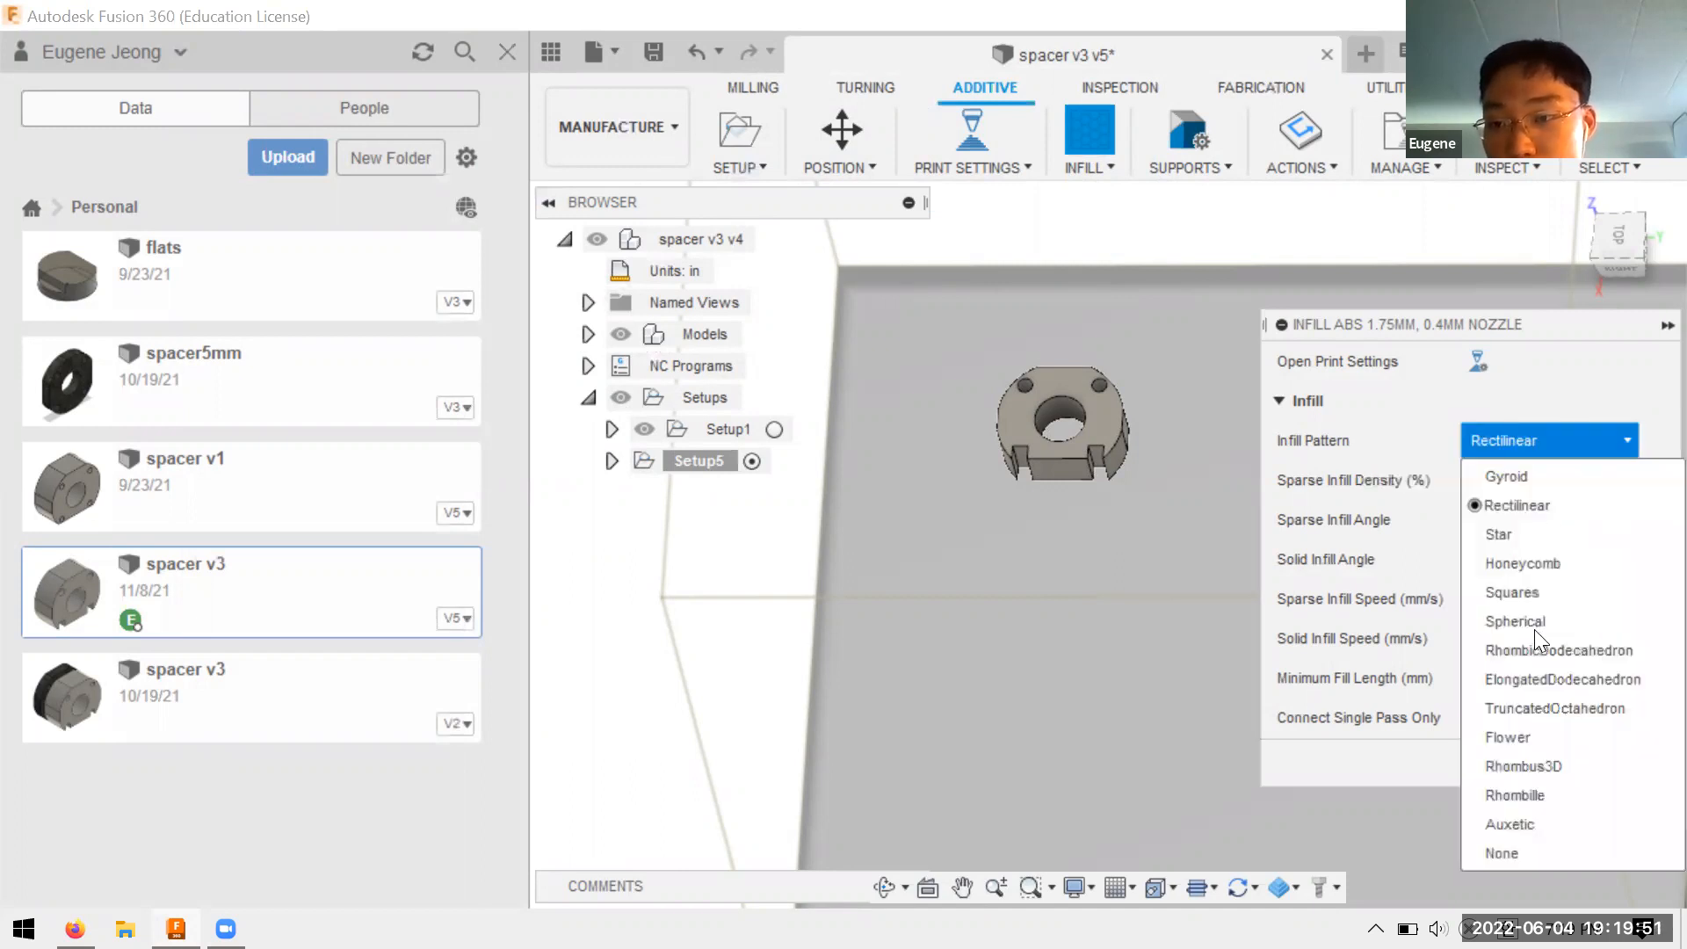
left_click(1506, 475)
left_click(1512, 440)
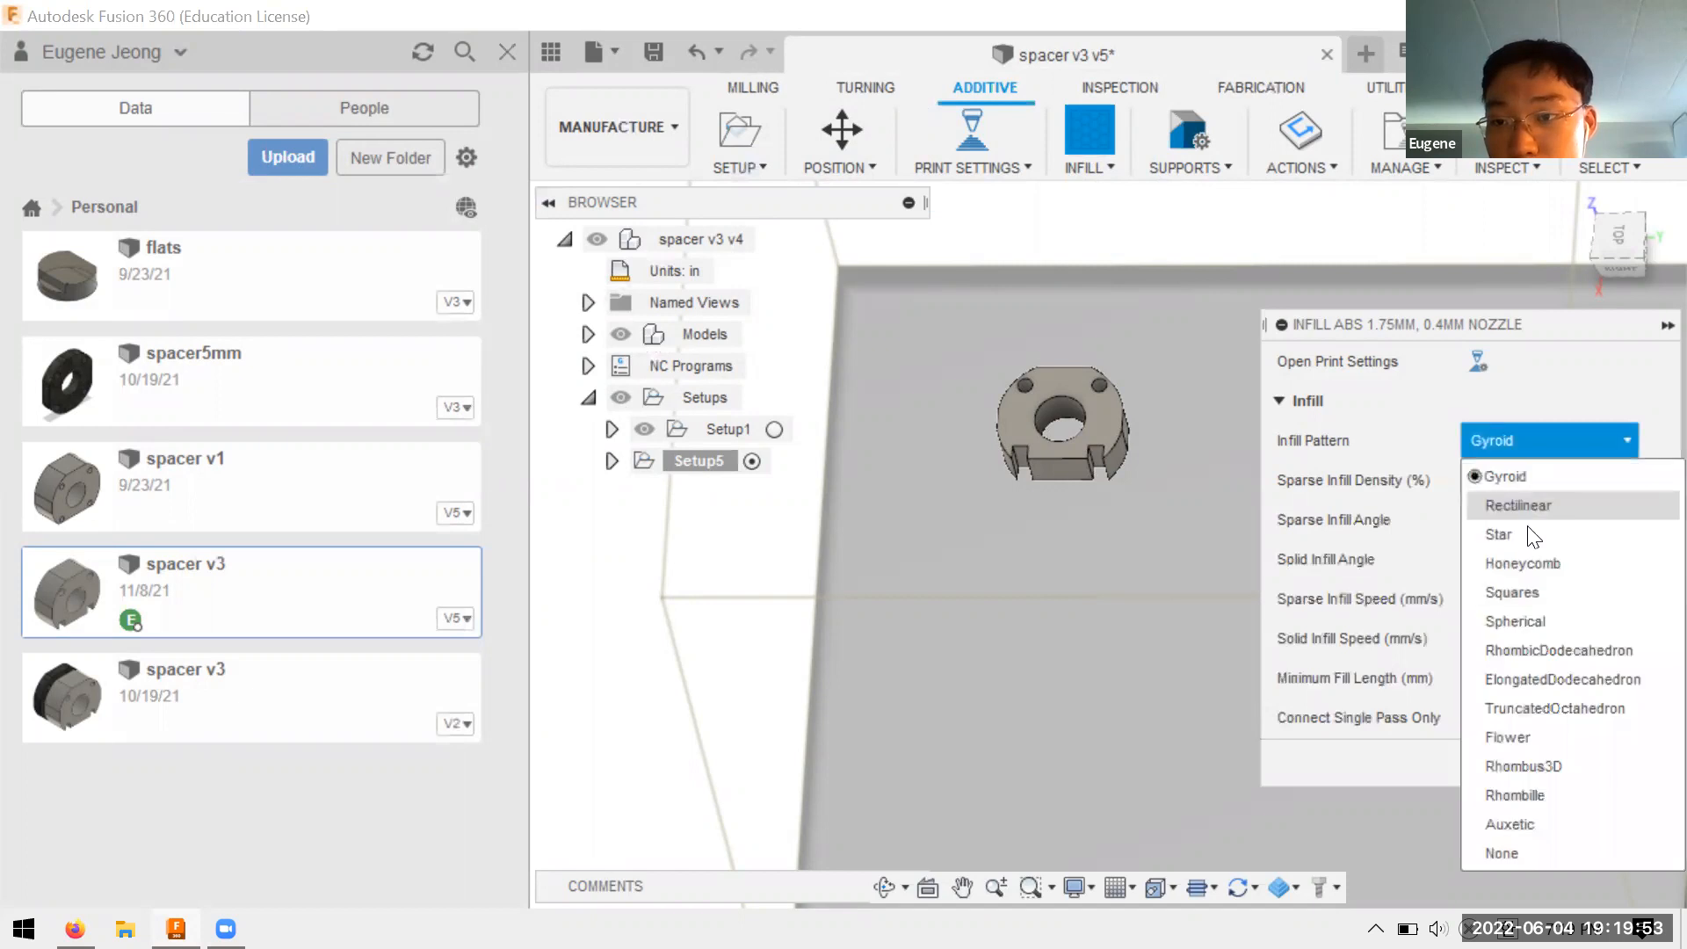
left_click(1529, 506)
left_click(1533, 440)
left_click(1534, 534)
Set the infill pattern to Honeycomb and accept the infill settings
left_click(1536, 444)
left_click(1523, 563)
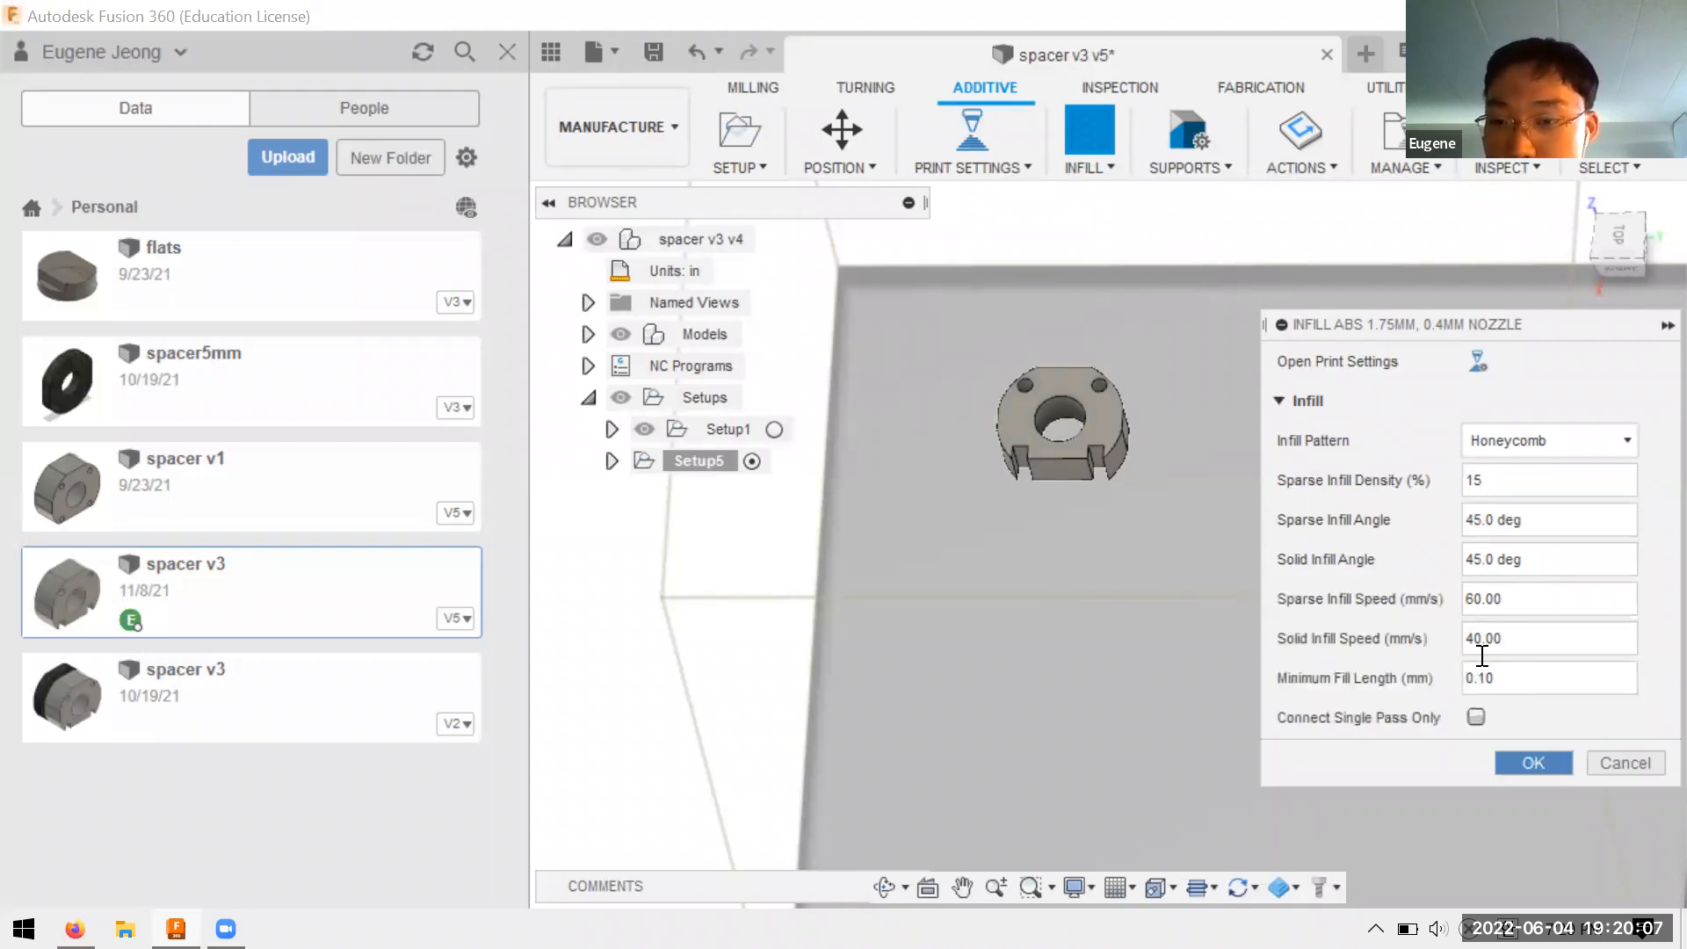
left_click(1534, 763)
Generate the additive toolpath for the spacer's print setup
left_click(1167, 167)
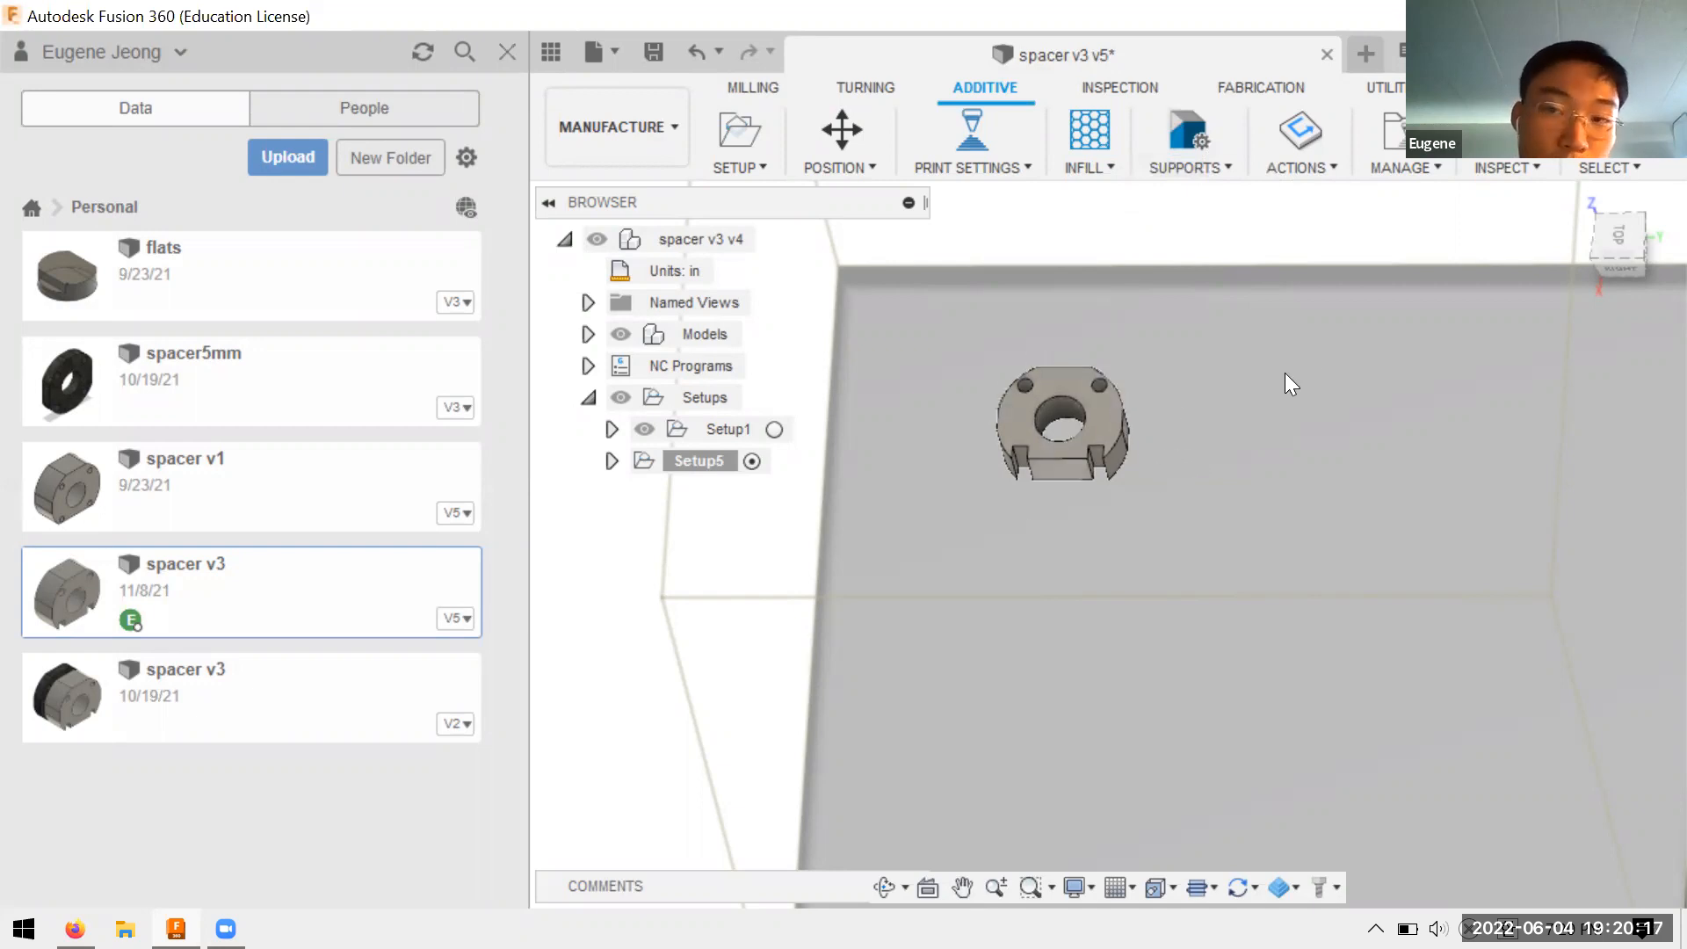
left_click(1202, 169)
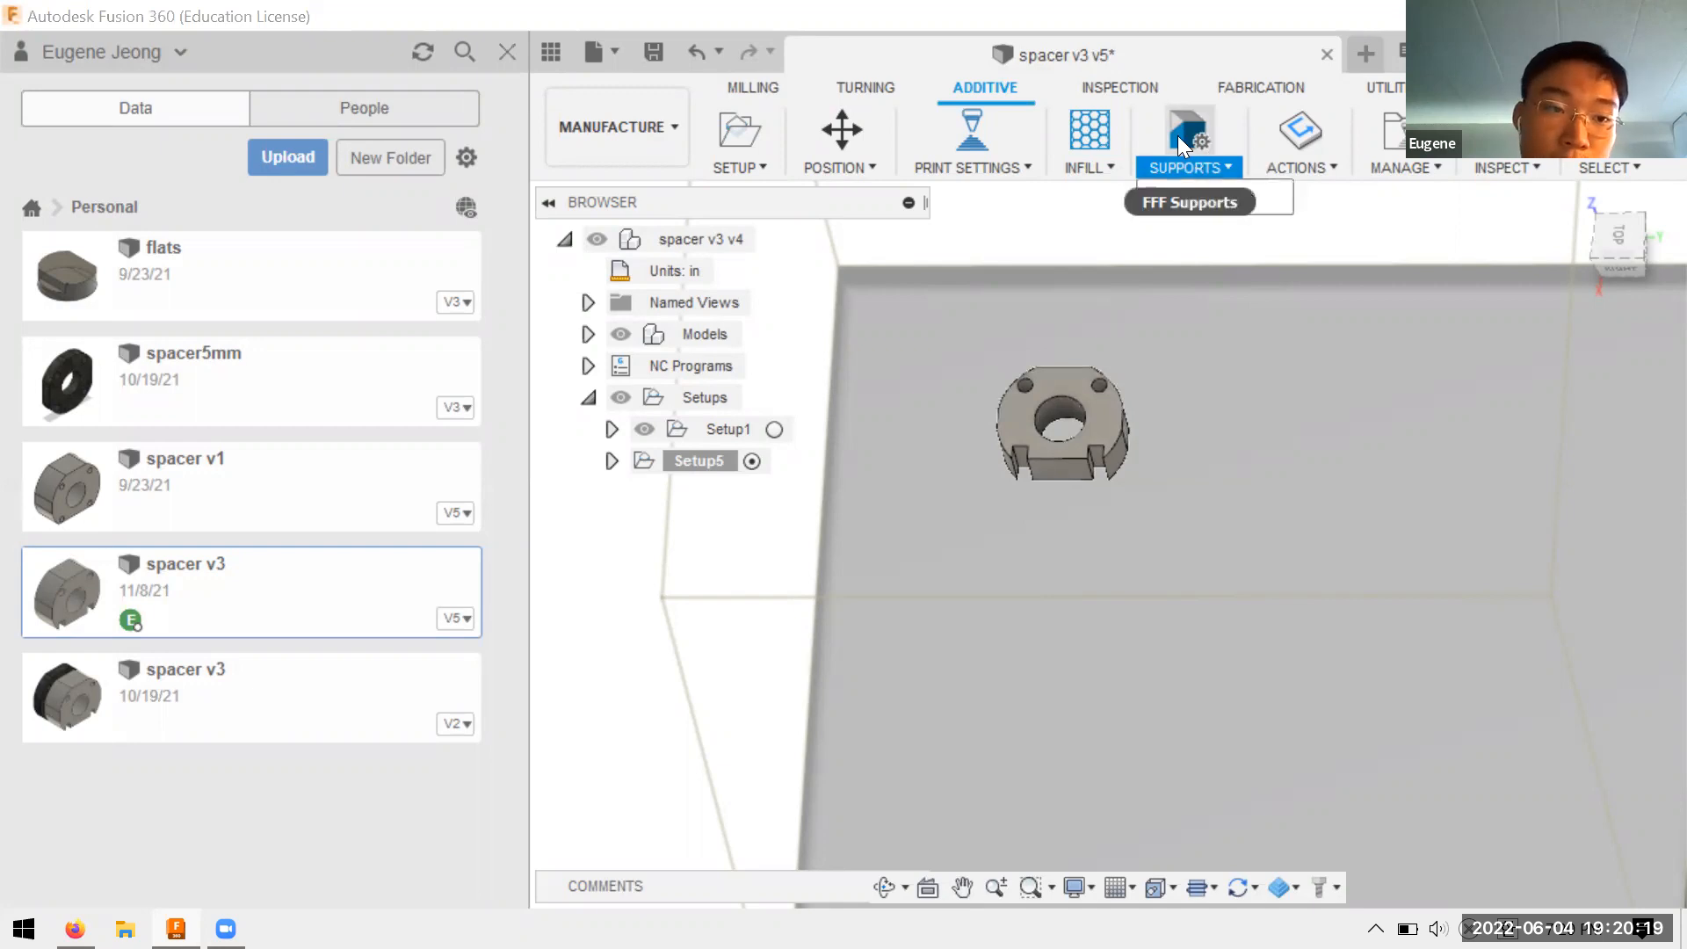
left_click(1222, 167)
left_click(1229, 171)
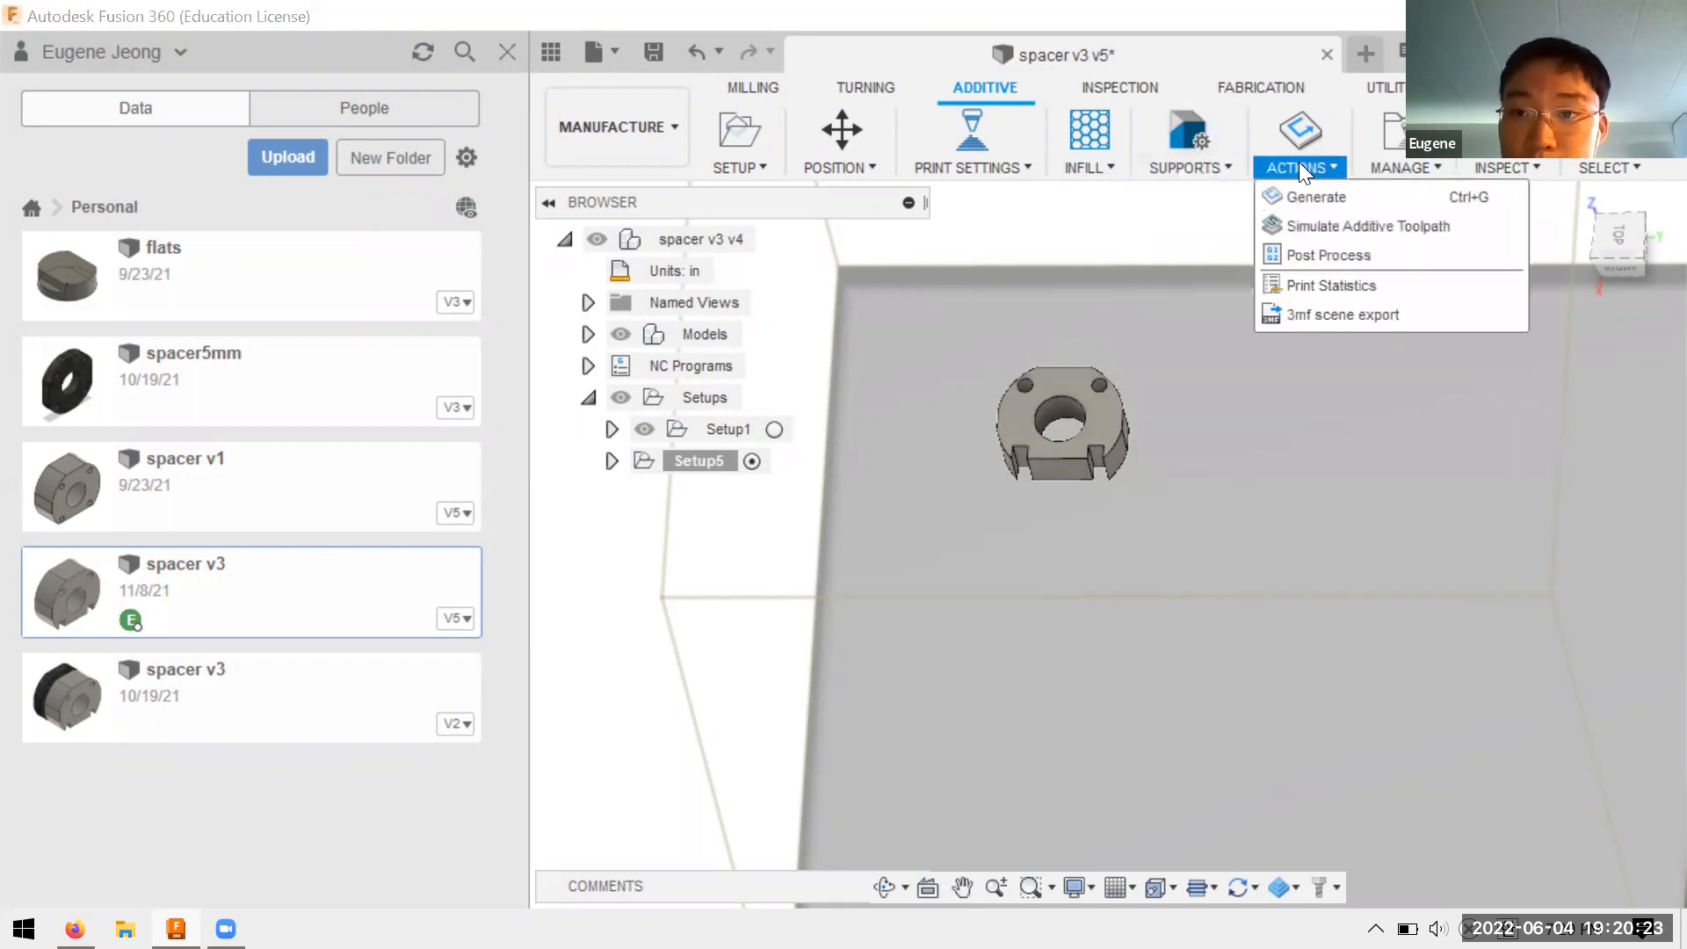
left_click(1302, 197)
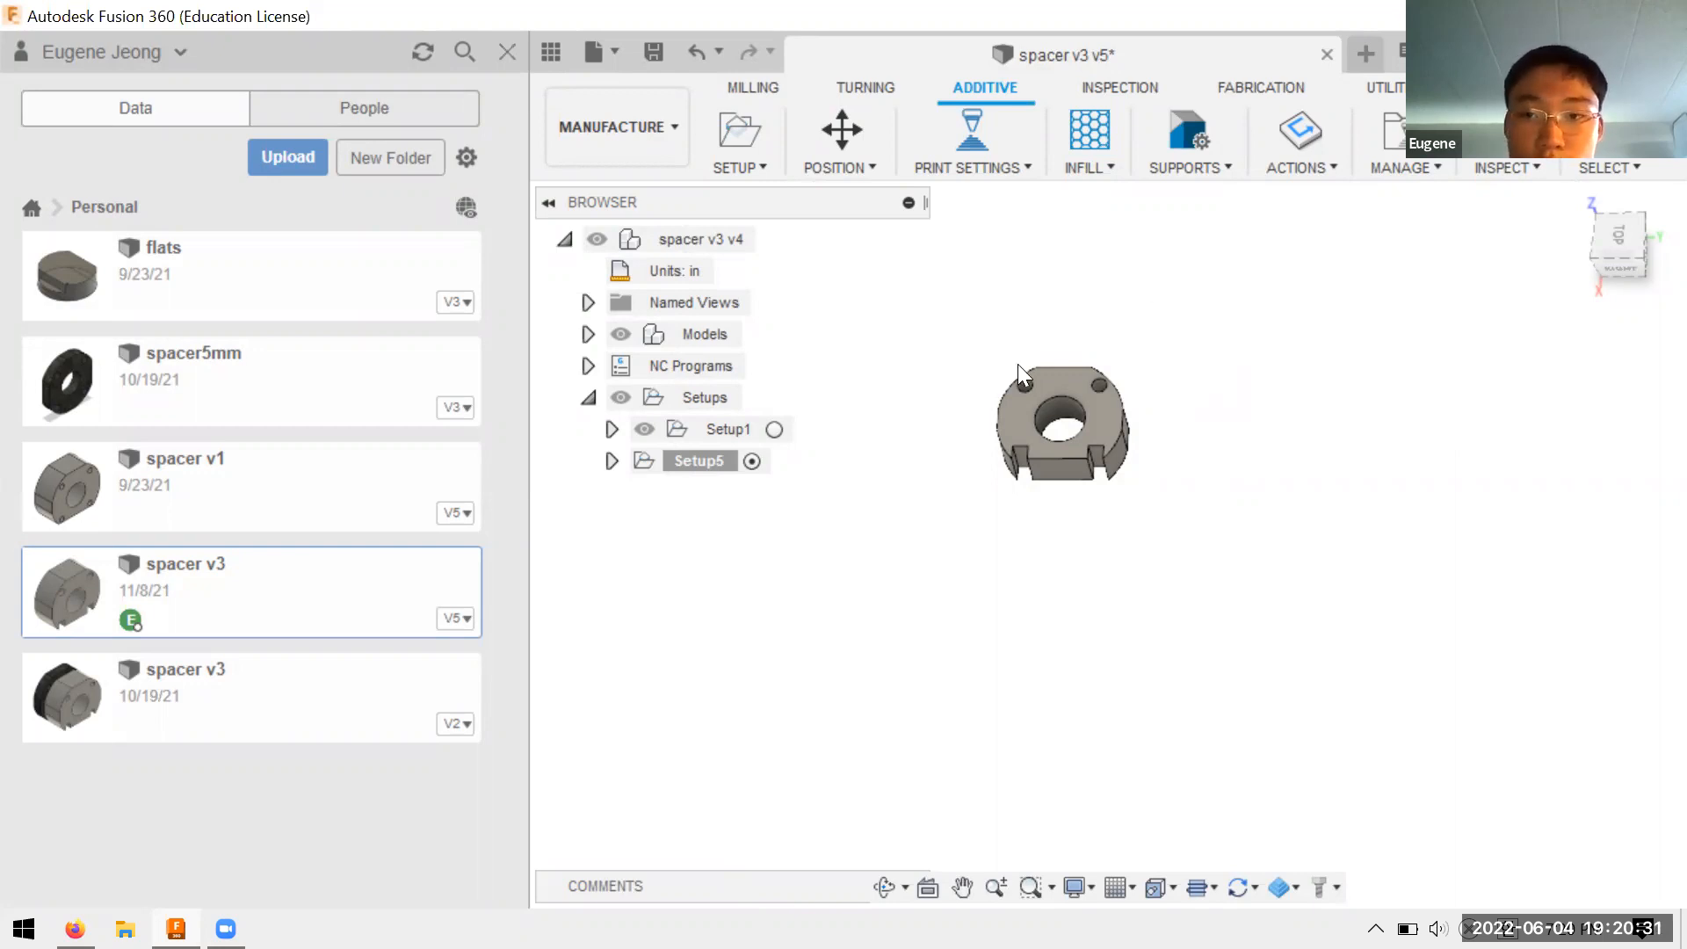
Try to simulate the additive toolpath without selecting a setup entry, and dismiss the error
scroll(1048, 384, "up", 5)
middle_click_drag(1149, 487, 1265, 475, "shift")
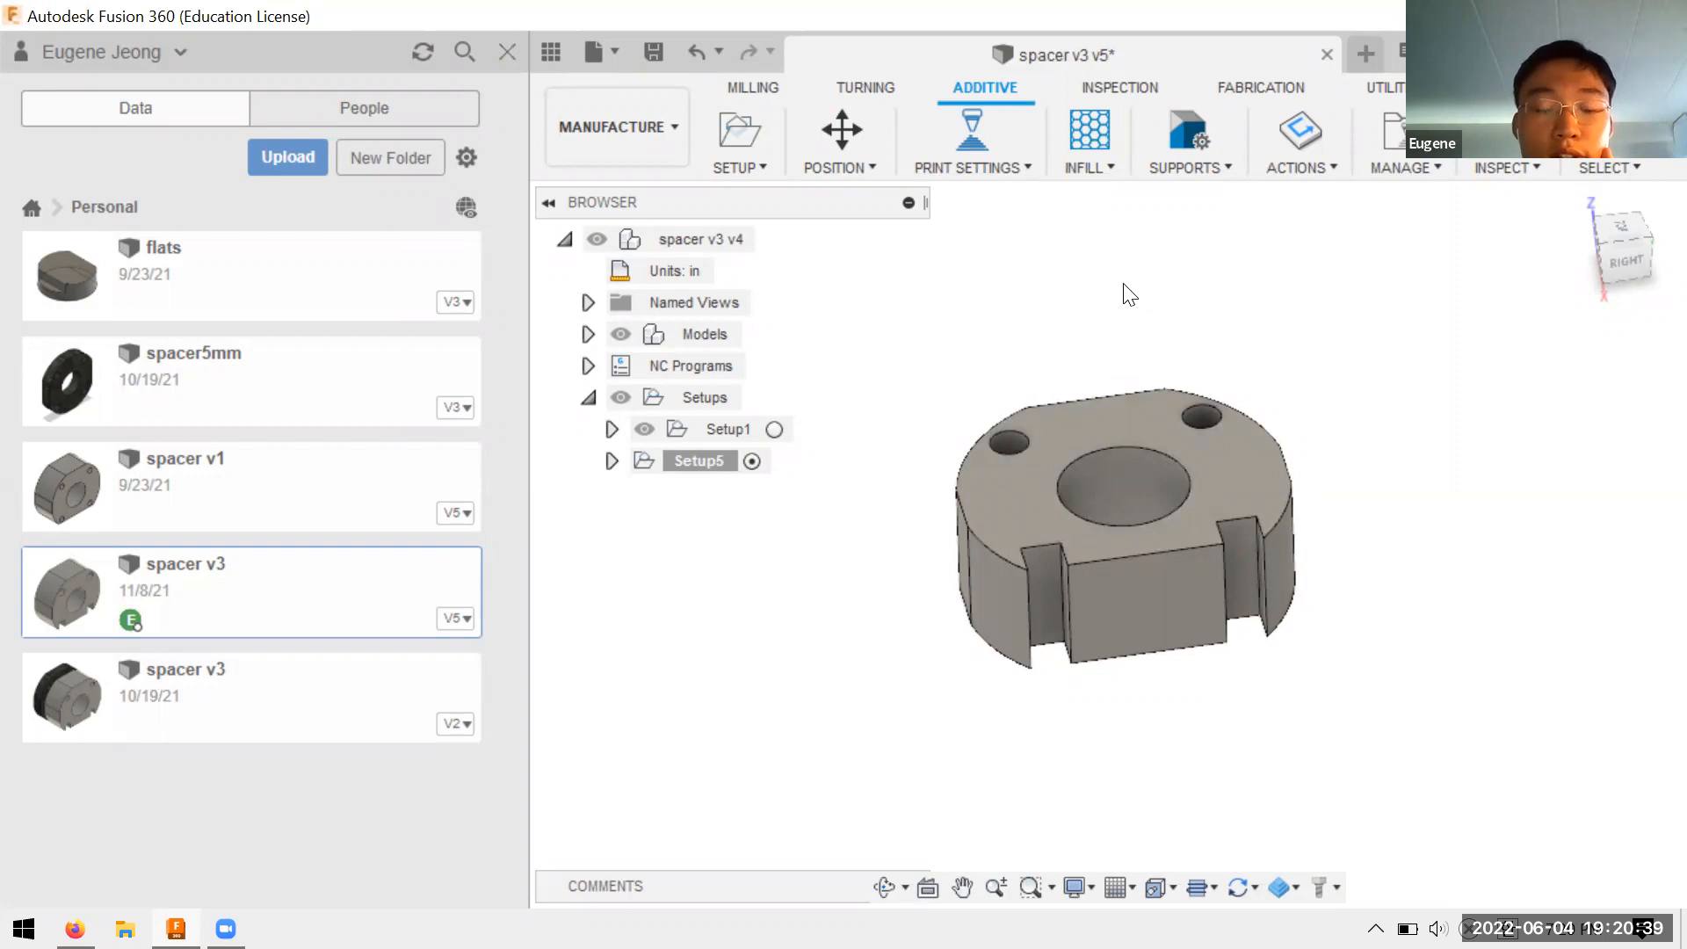
left_click(1296, 176)
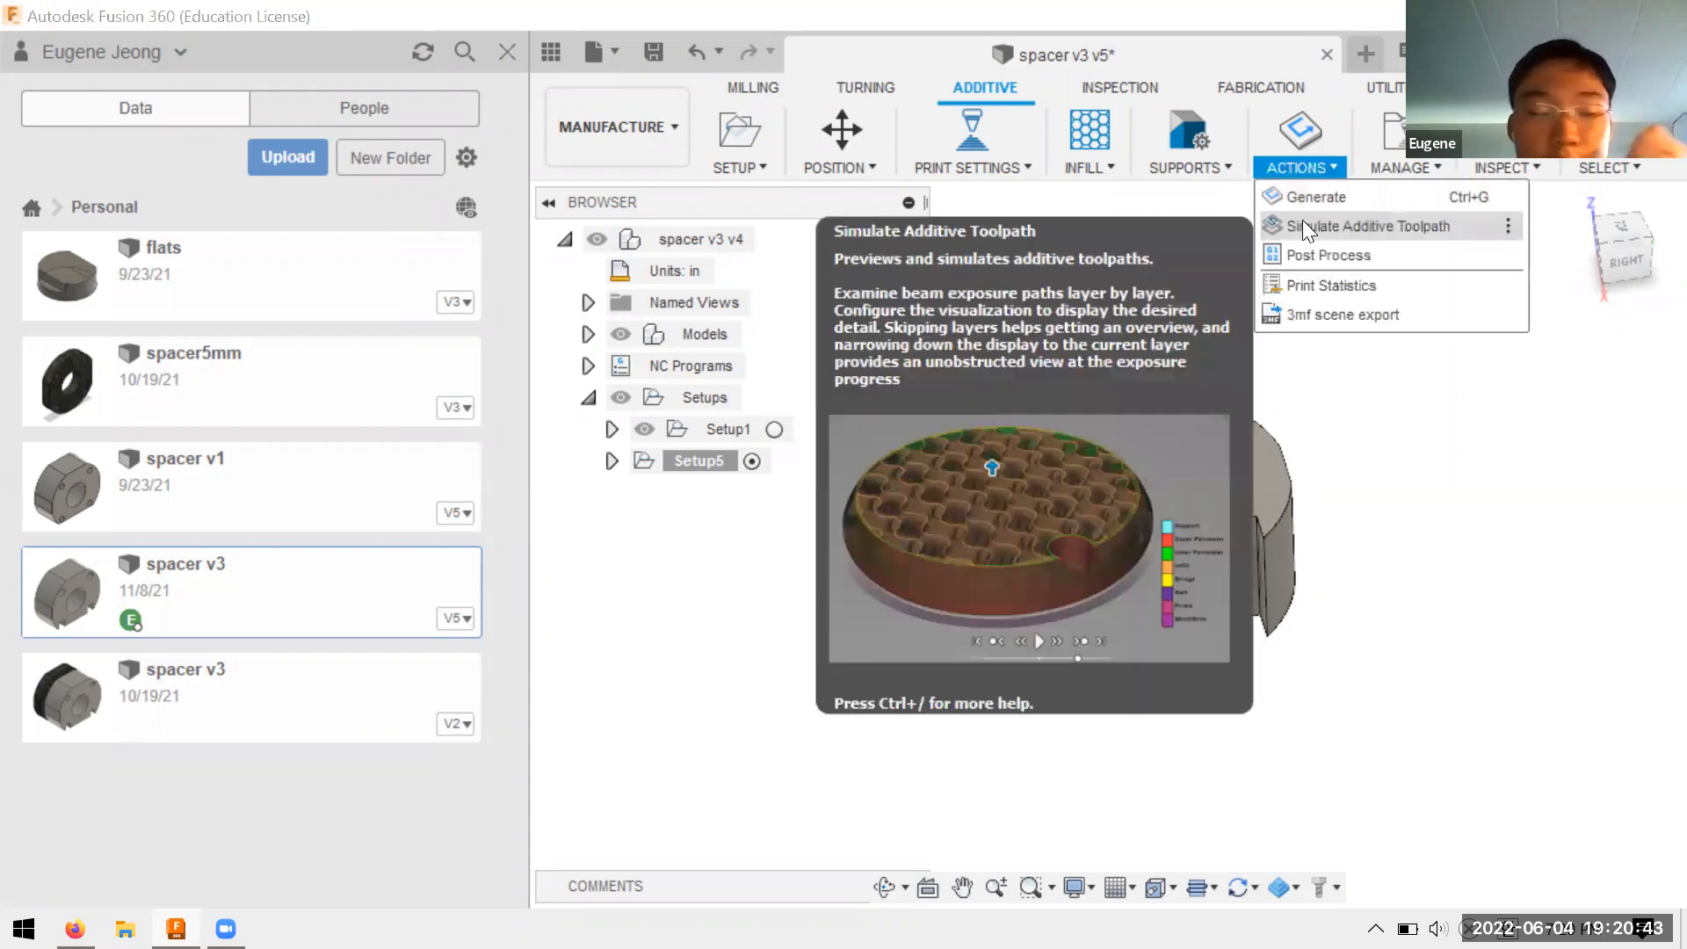
left_click(1304, 225)
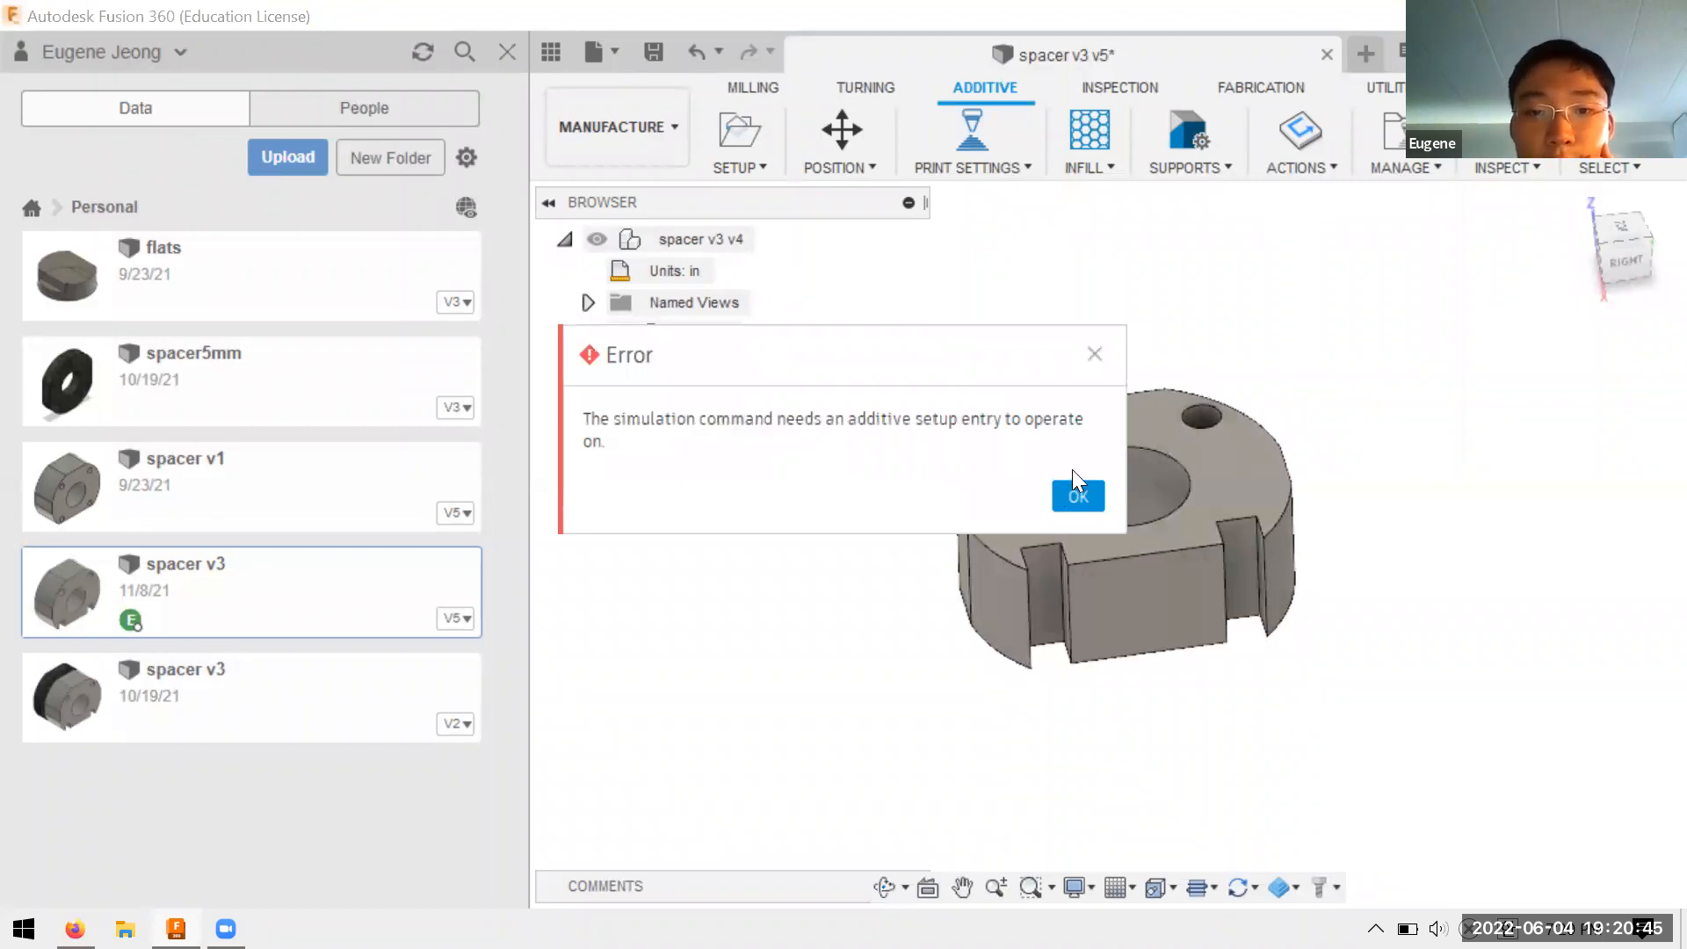
left_click(1077, 492)
Expand Setup5 and start the toolpath simulation on its Additive Toolpath entry
left_click(613, 461)
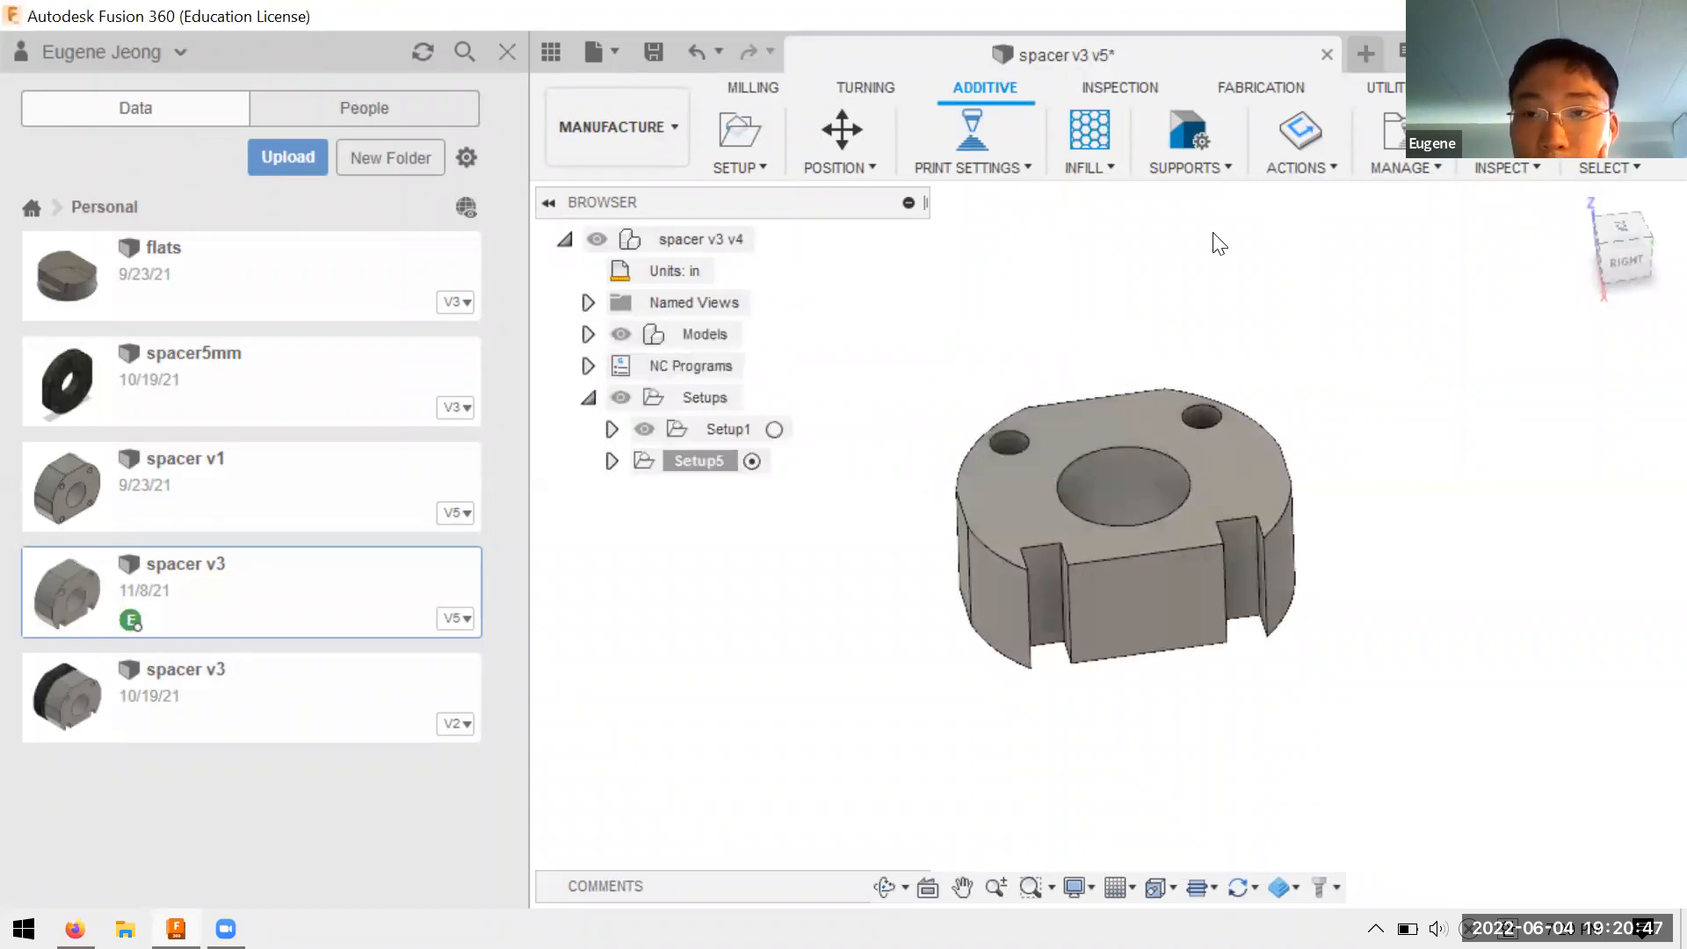
left_click(1323, 171)
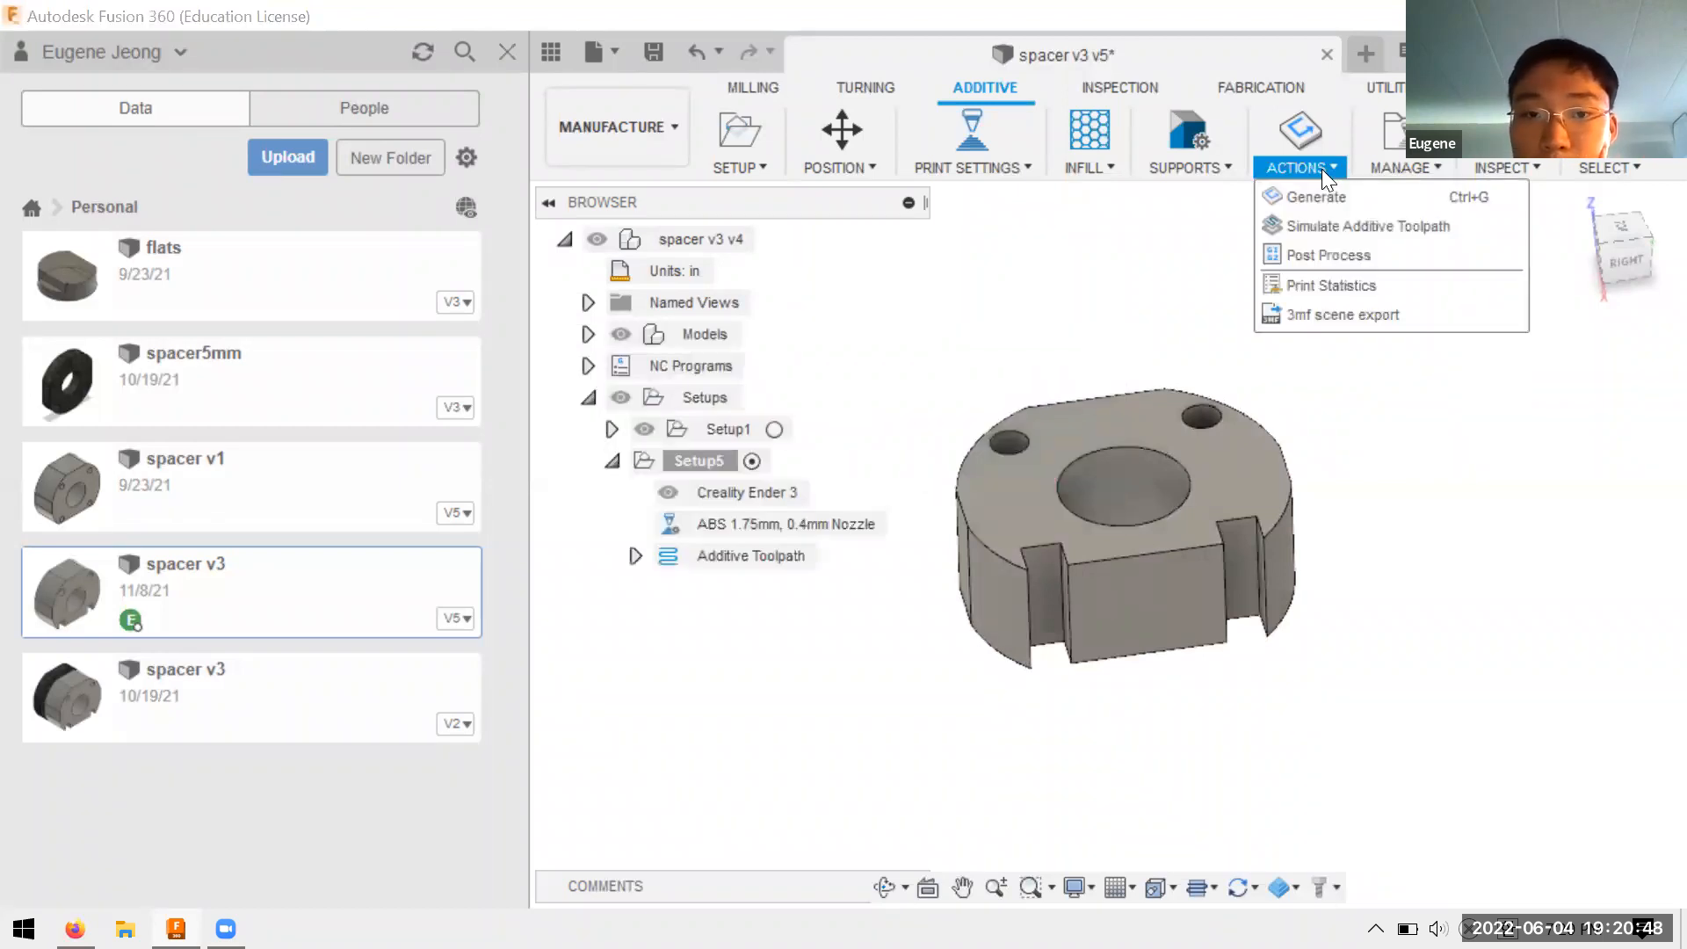
left_click(776, 554)
right_click(772, 557)
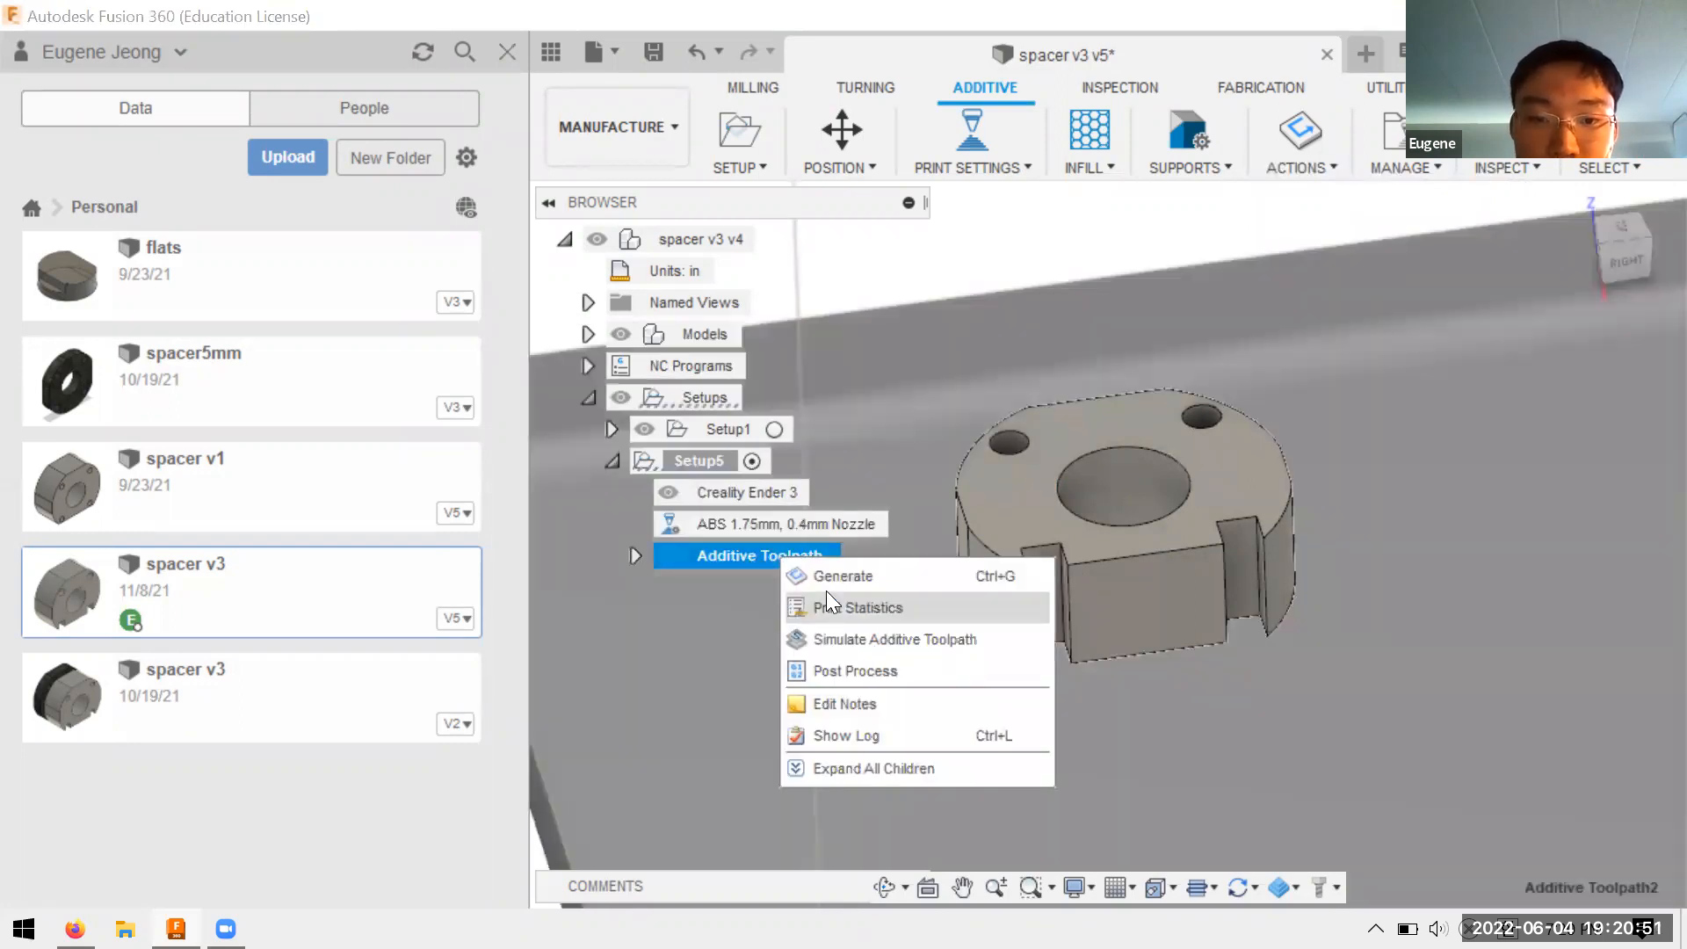
left_click(859, 640)
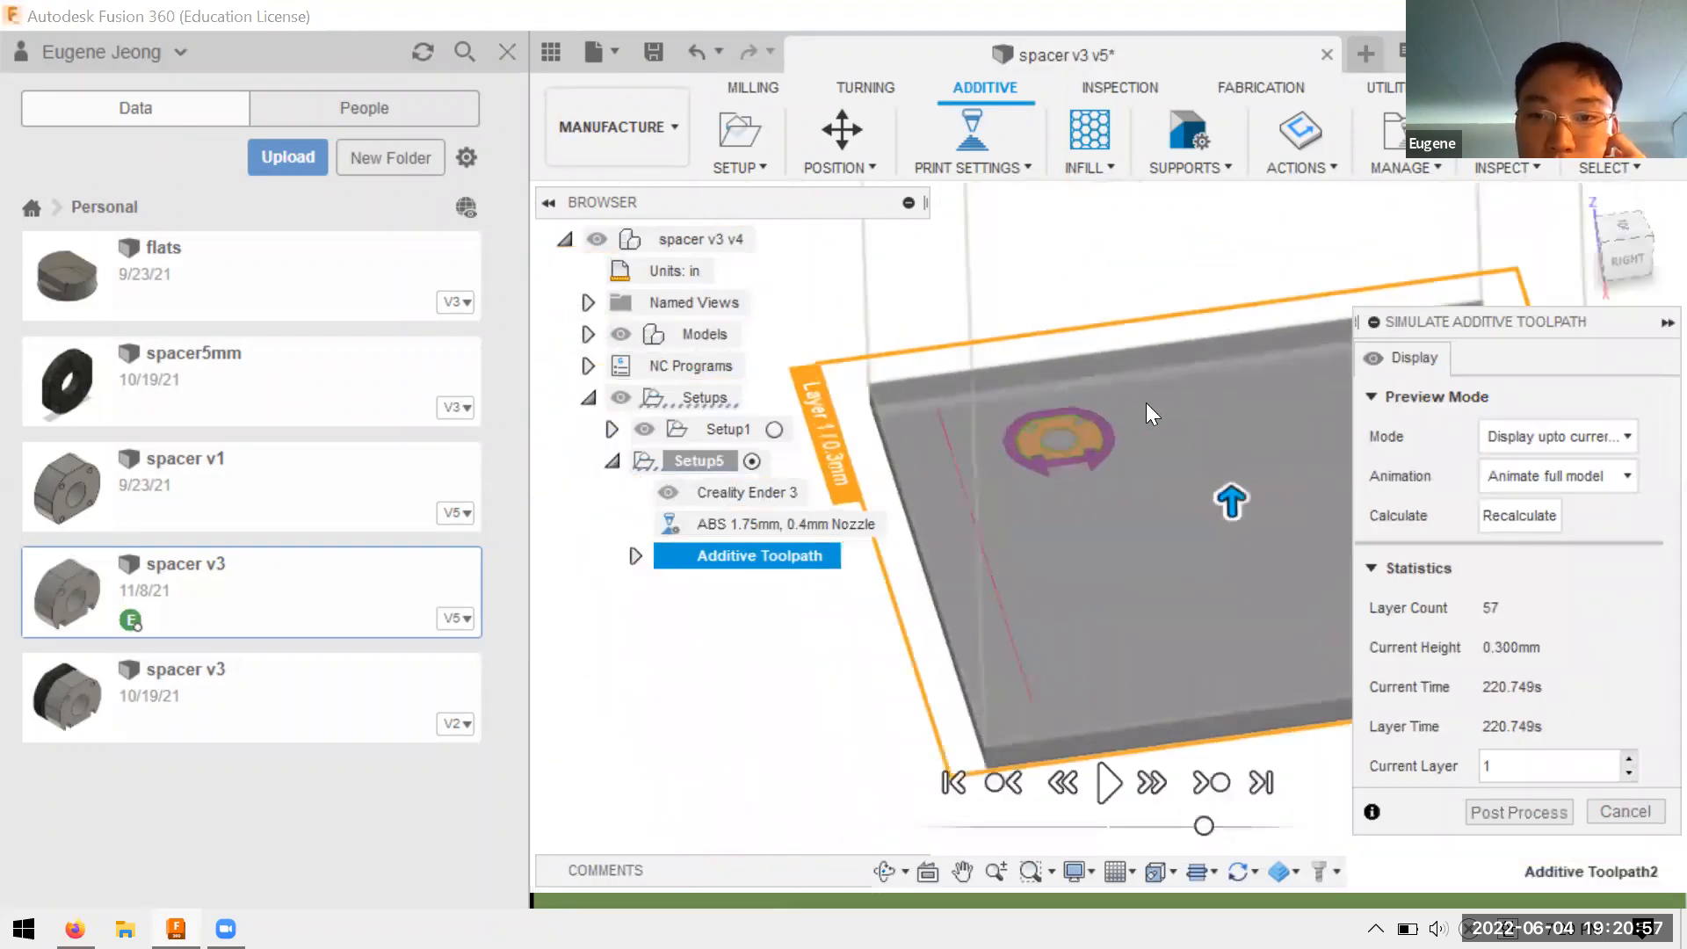
Examine the spacer's first printed layer up close and play the layer-by-layer print simulation
scroll(1146, 405, "up", 3)
scroll(1118, 457, "down", 2)
scroll(998, 418, "up", 5)
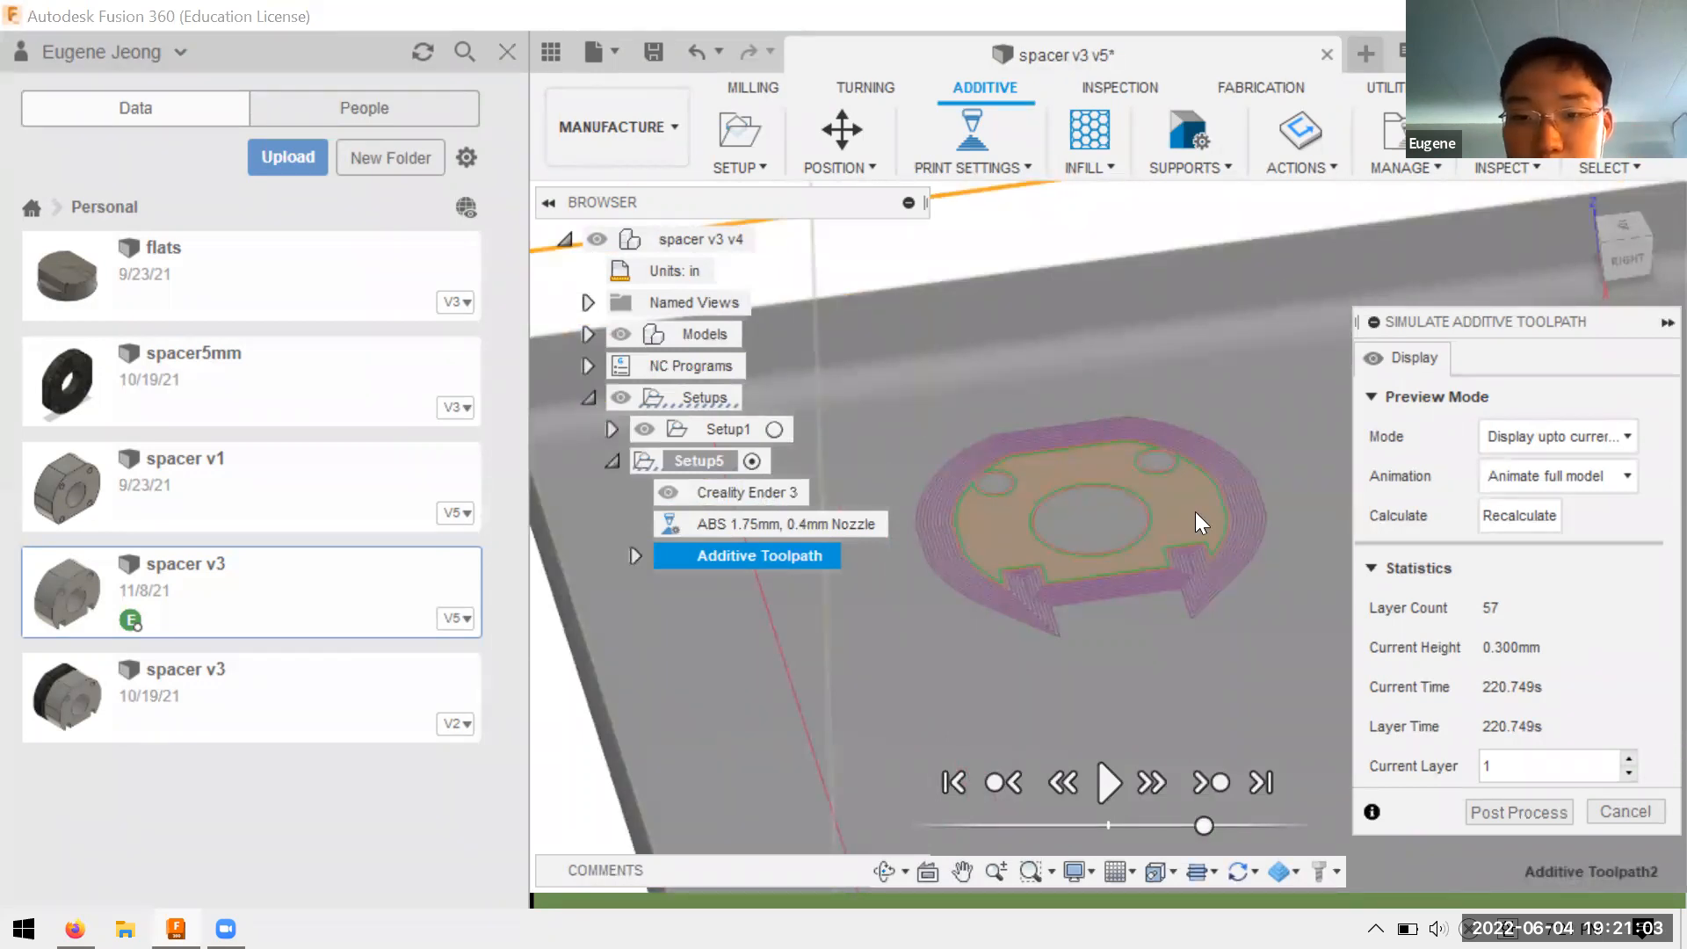
middle_click_drag(1197, 504, 1180, 603, "shift")
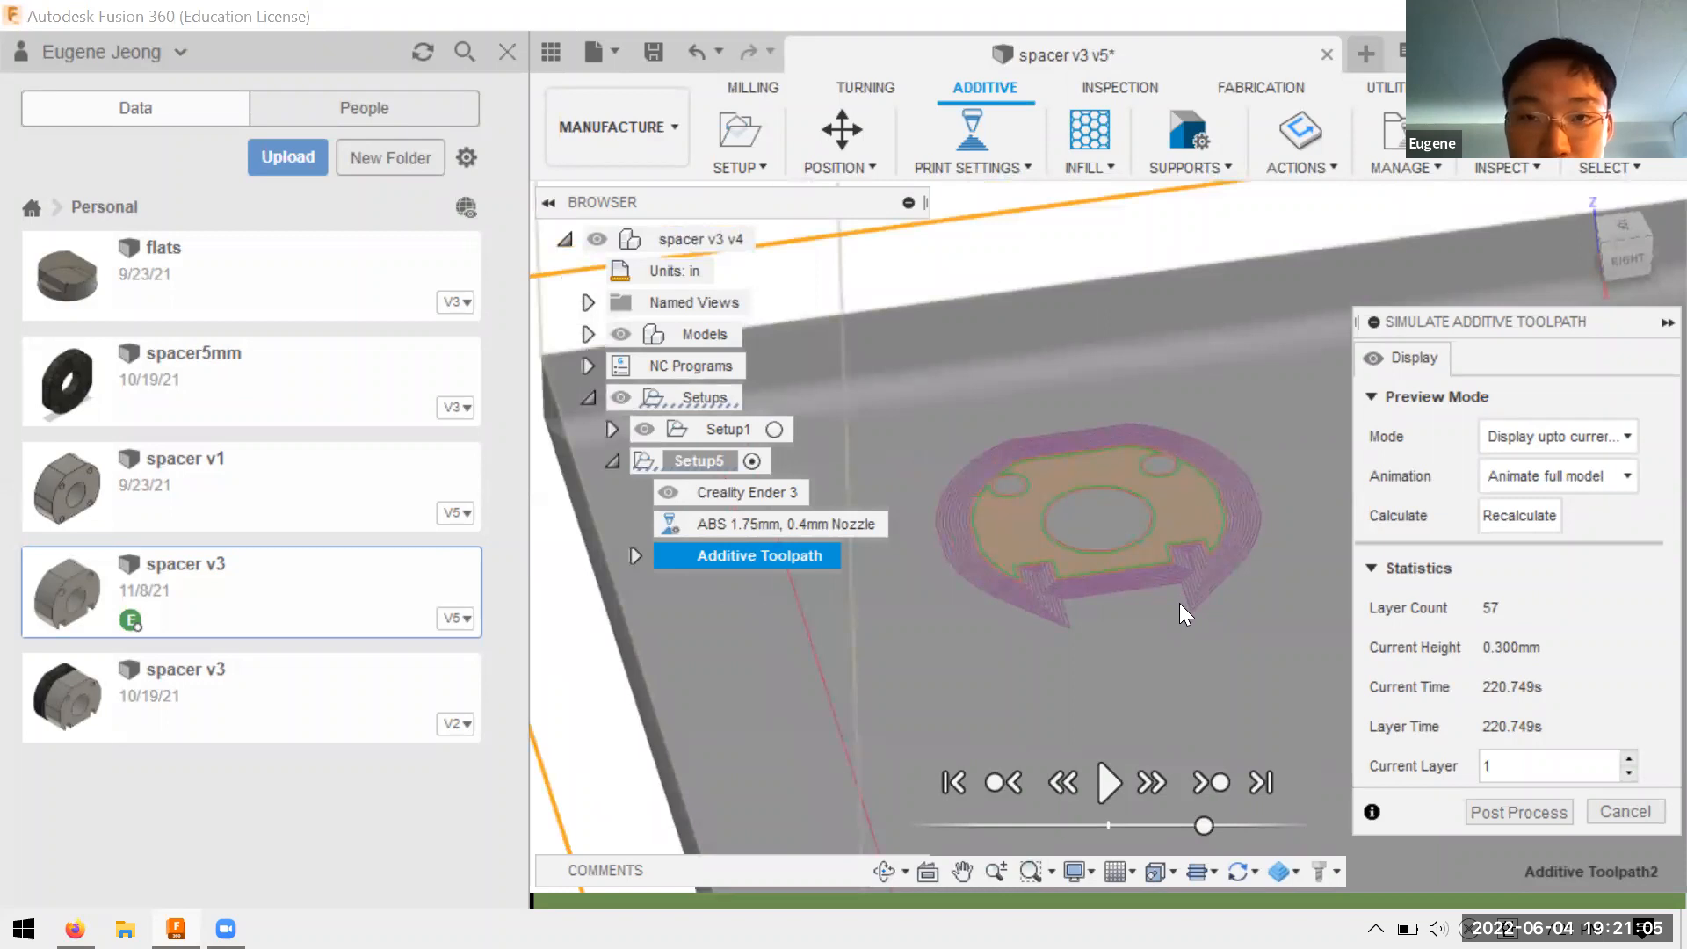
middle_click_drag(1234, 446, 1109, 519, "shift")
scroll(1103, 523, "up", 3)
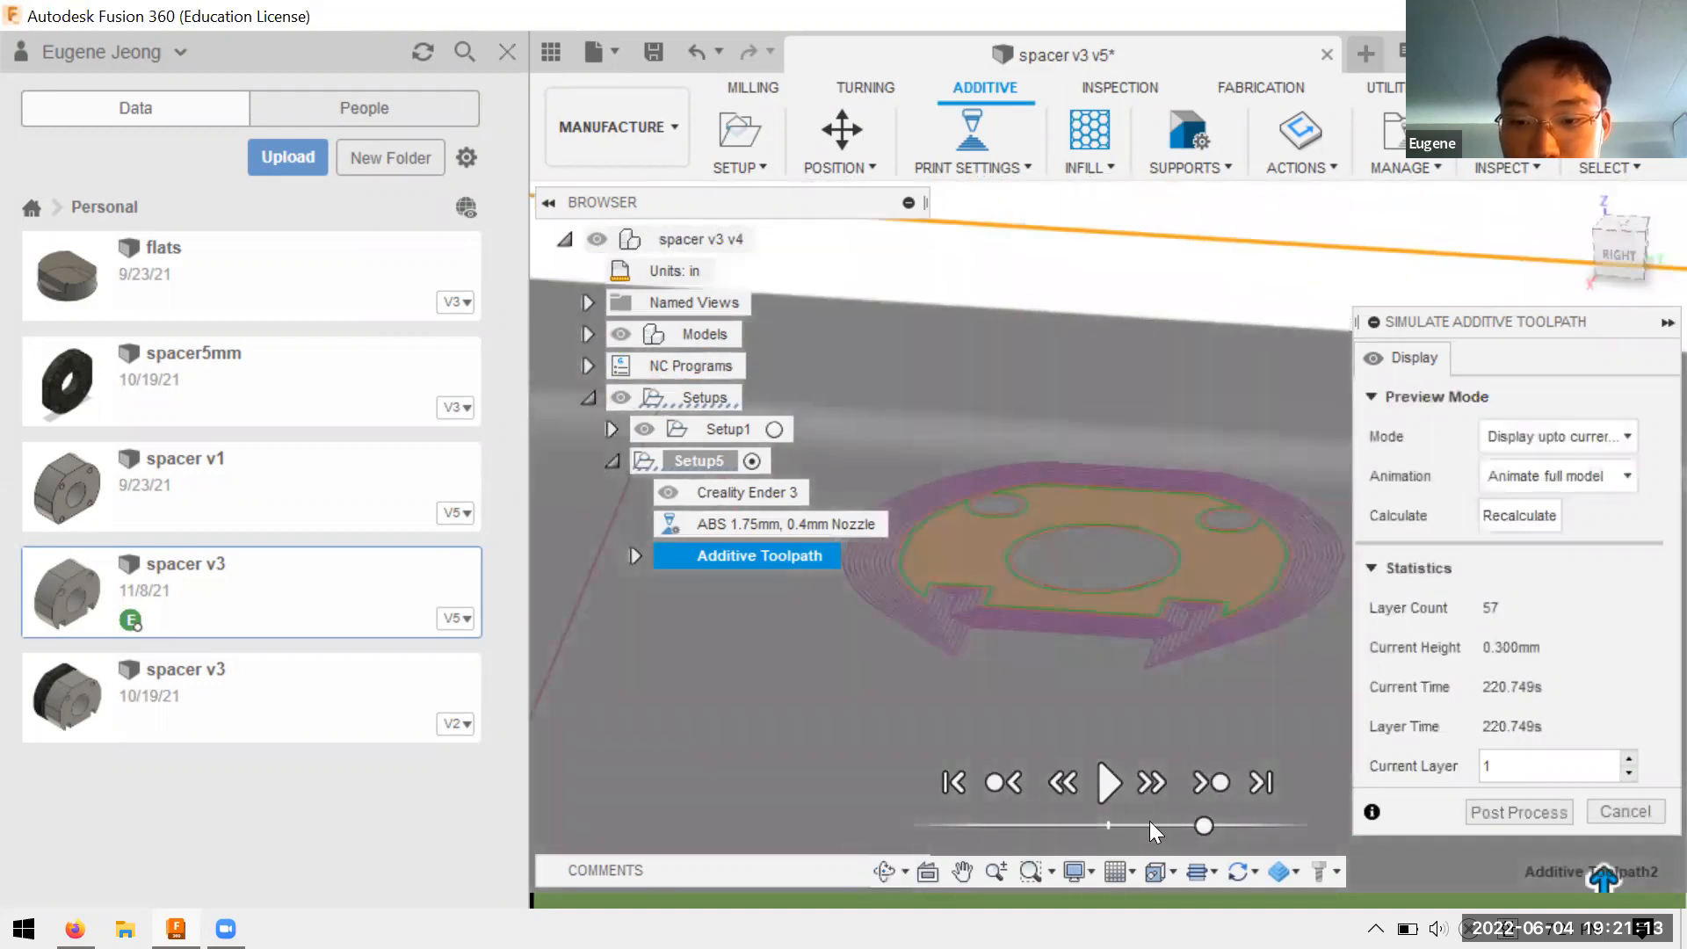
left_click(1106, 785)
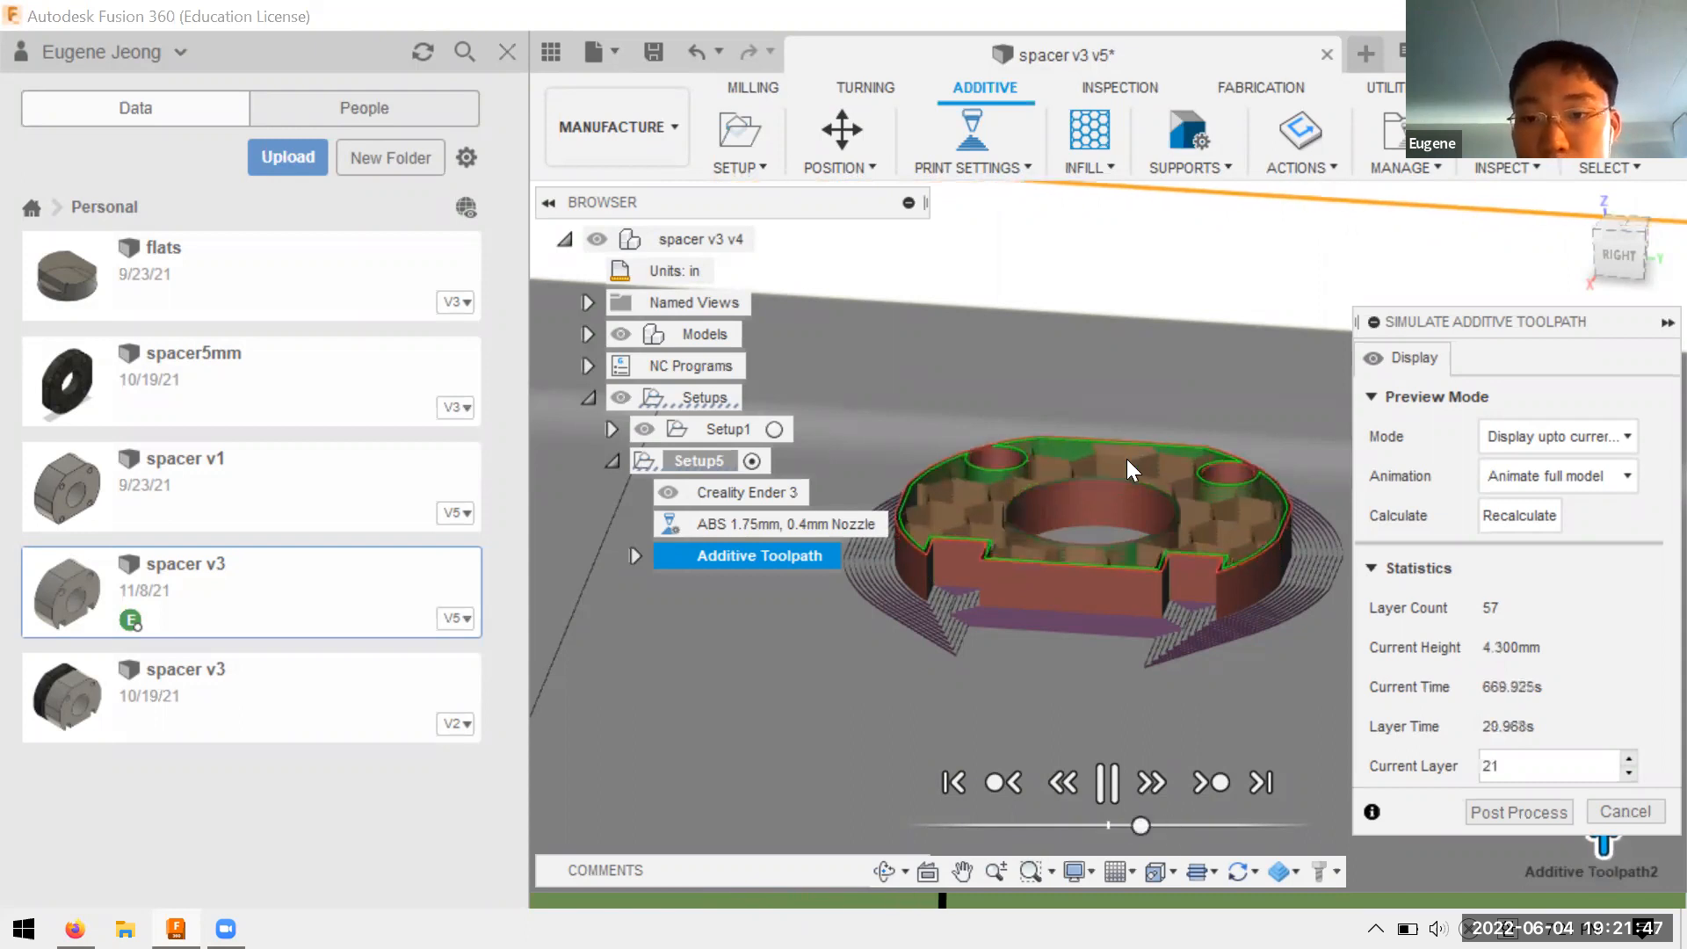
Inspect the spacer's honeycomb infill from above and from the side while the simulation plays
right_click(1131, 431)
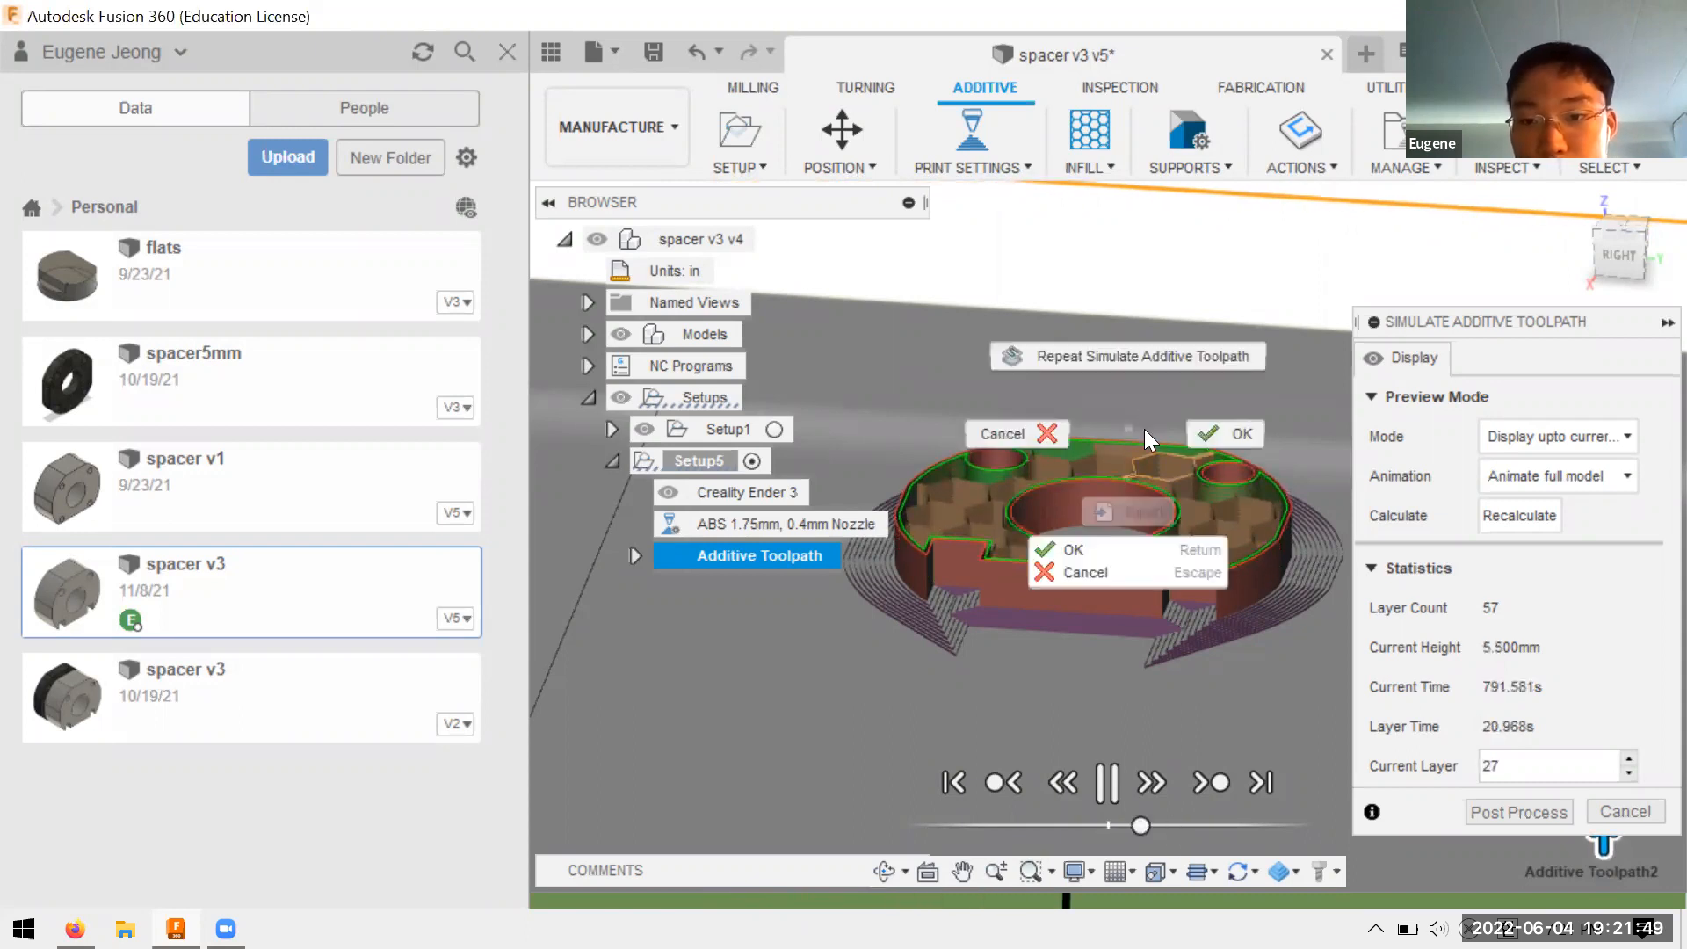
left_click(1089, 547)
scroll(1169, 492, "up", 5)
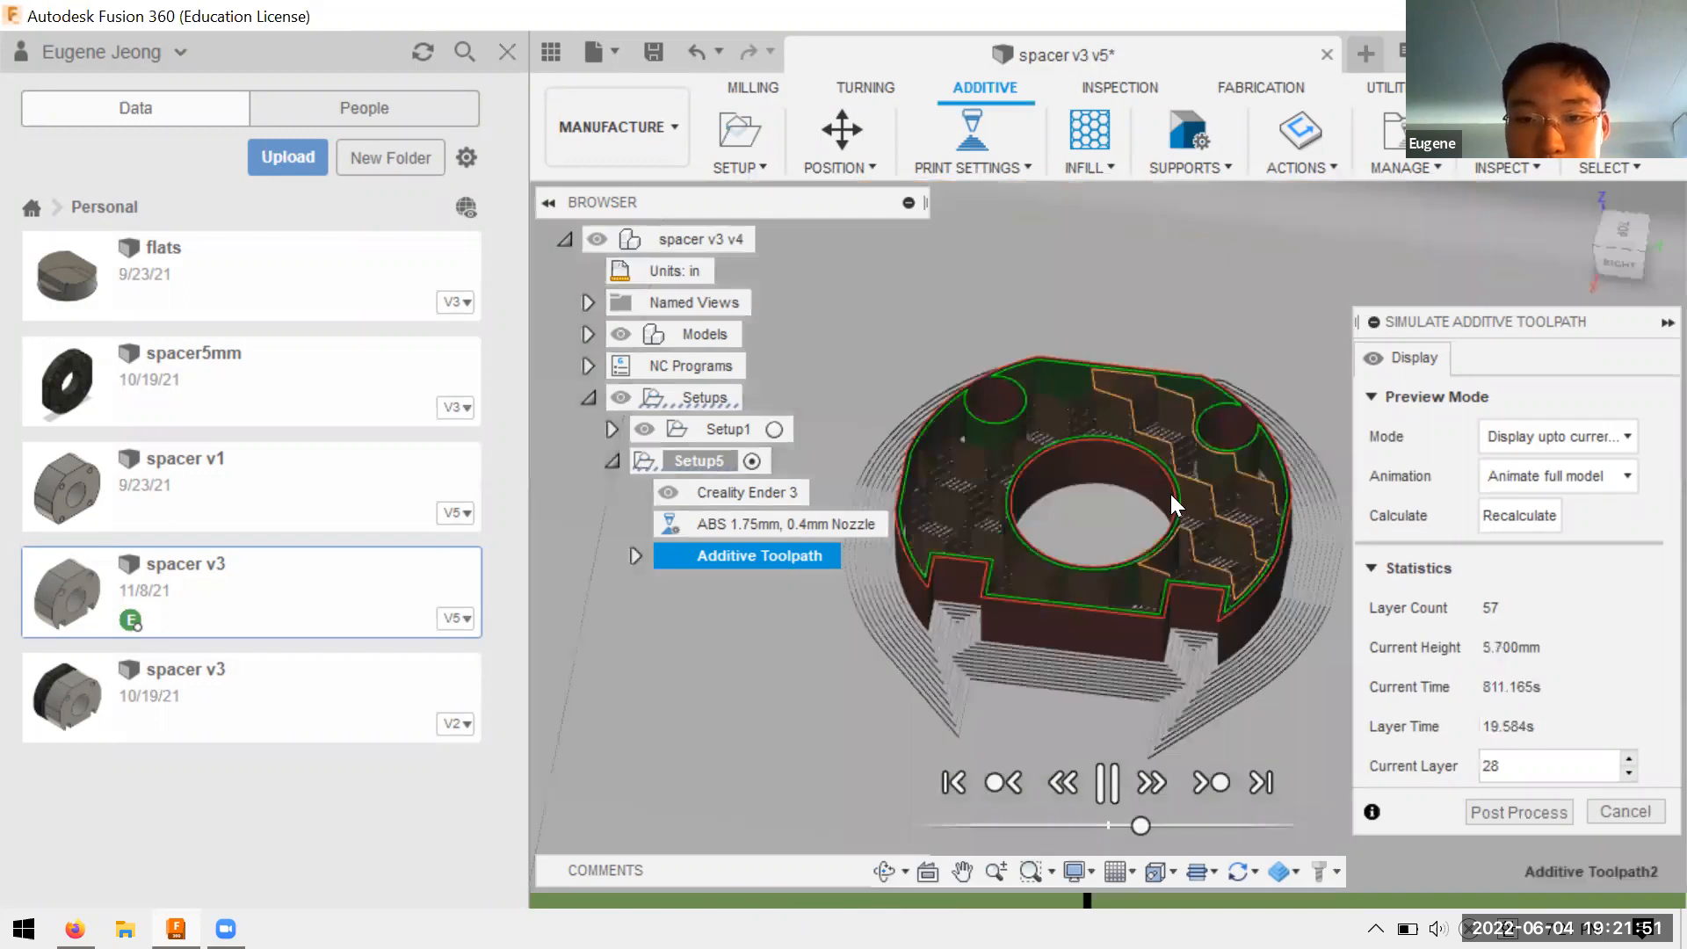
scroll(1103, 508, "down", 5)
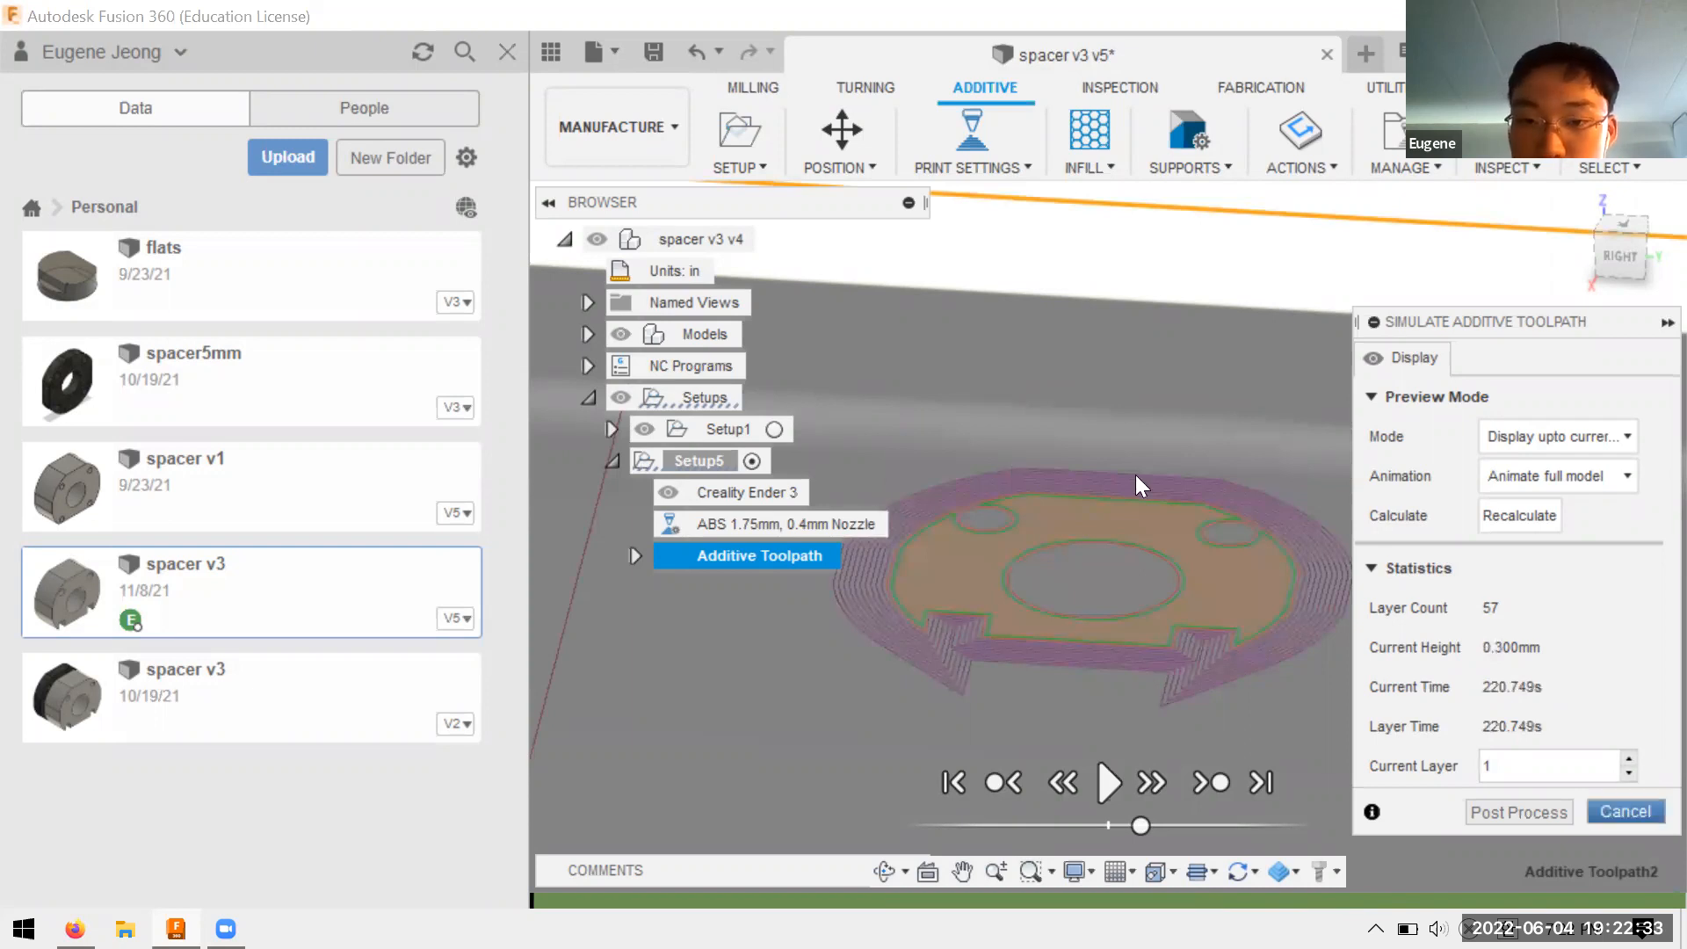
Exit the additive toolpath simulation and close Fusion 360, discarding the unsaved changes to the spacer v3 design
key("Escape")
scroll(1213, 452, "down", 5)
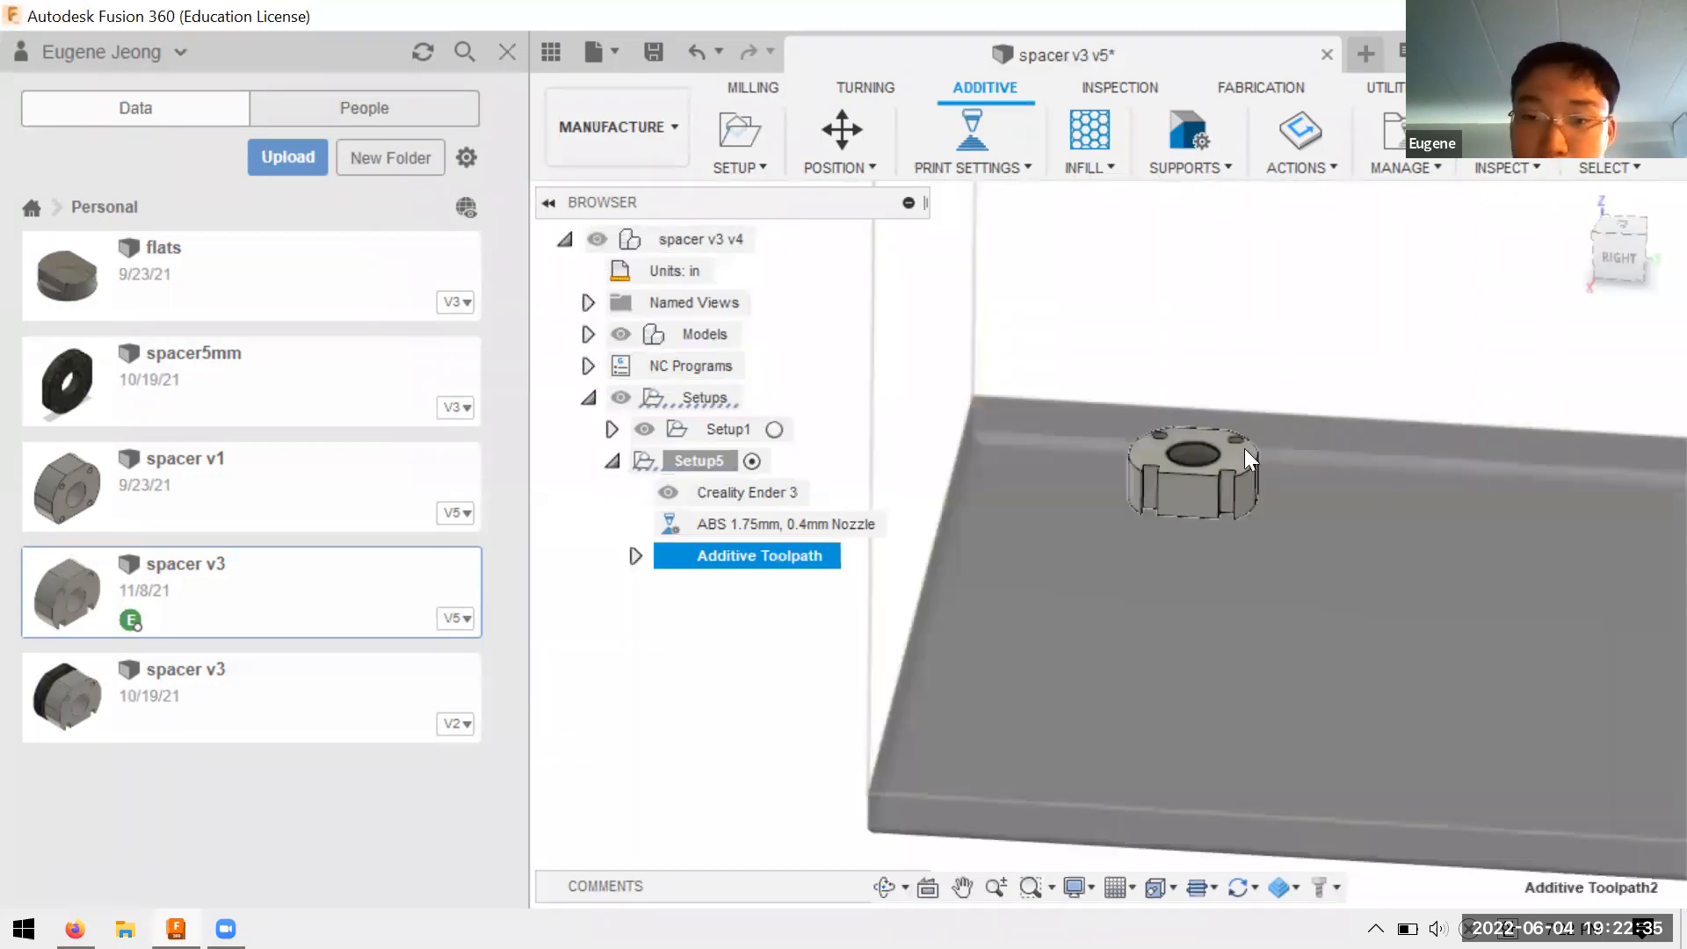
scroll(1244, 448, "down", 3)
scroll(1313, 444, "up", 3)
middle_click_drag(1116, 380, 1125, 328, "shift")
mouse_move(1139, 450)
middle_mouse_down("shift")
mouse_move(1152, 516)
mouse_move(1131, 463)
middle_mouse_up("shift")
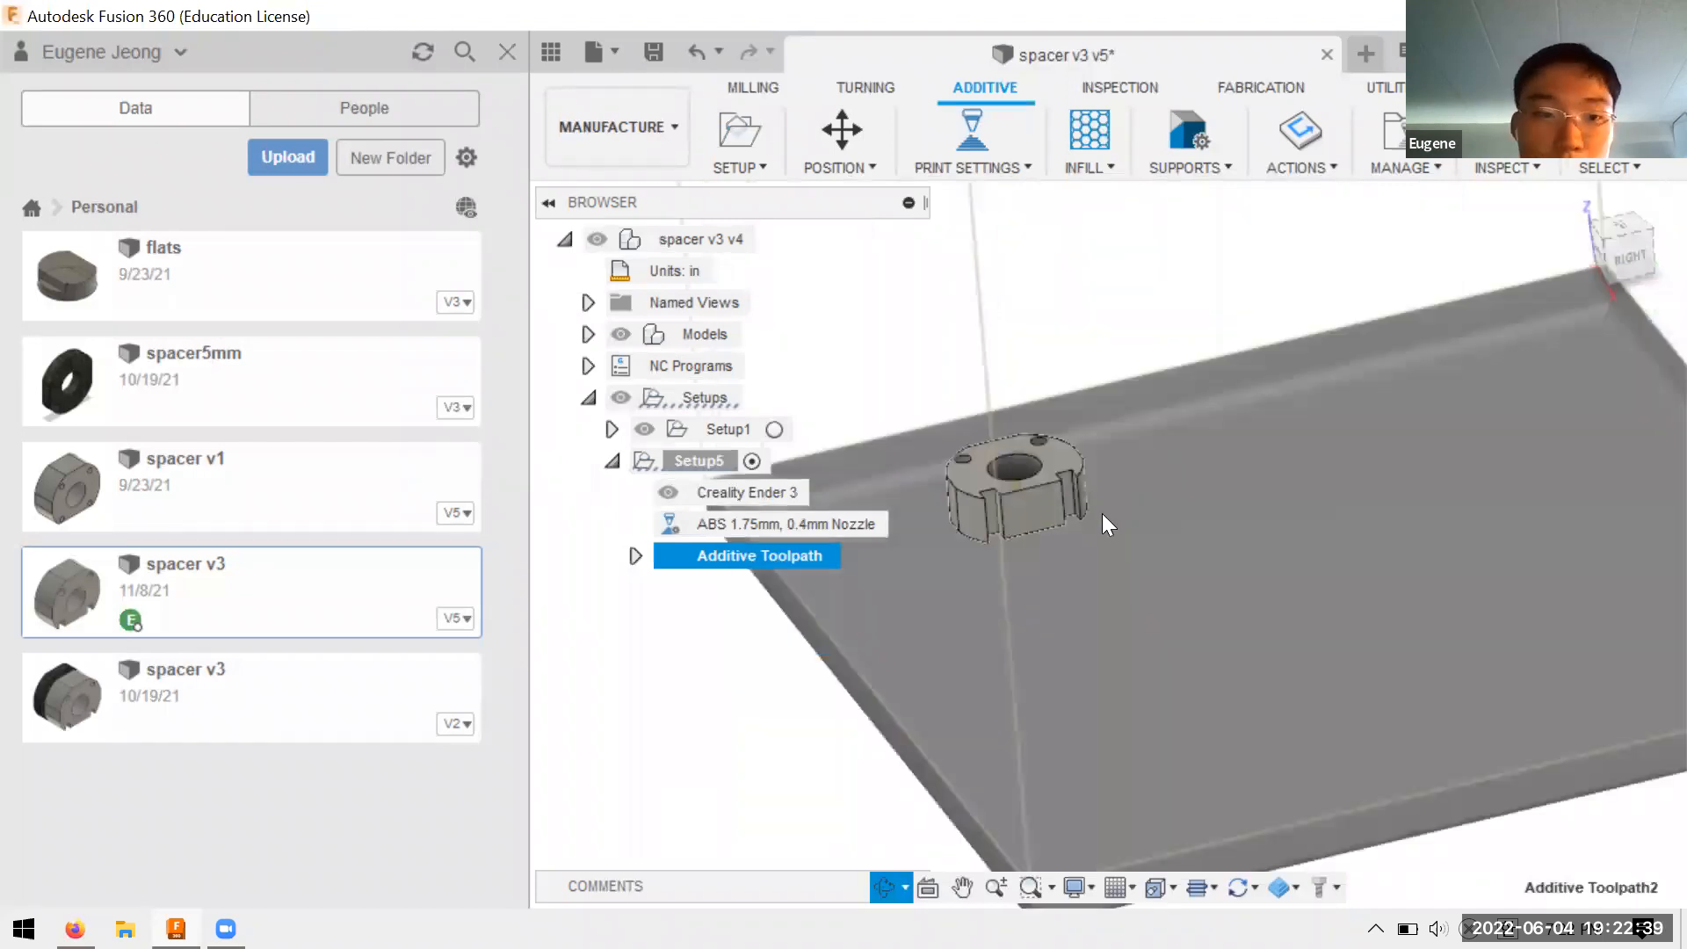
middle_click_drag(1109, 524, 1106, 481, "shift")
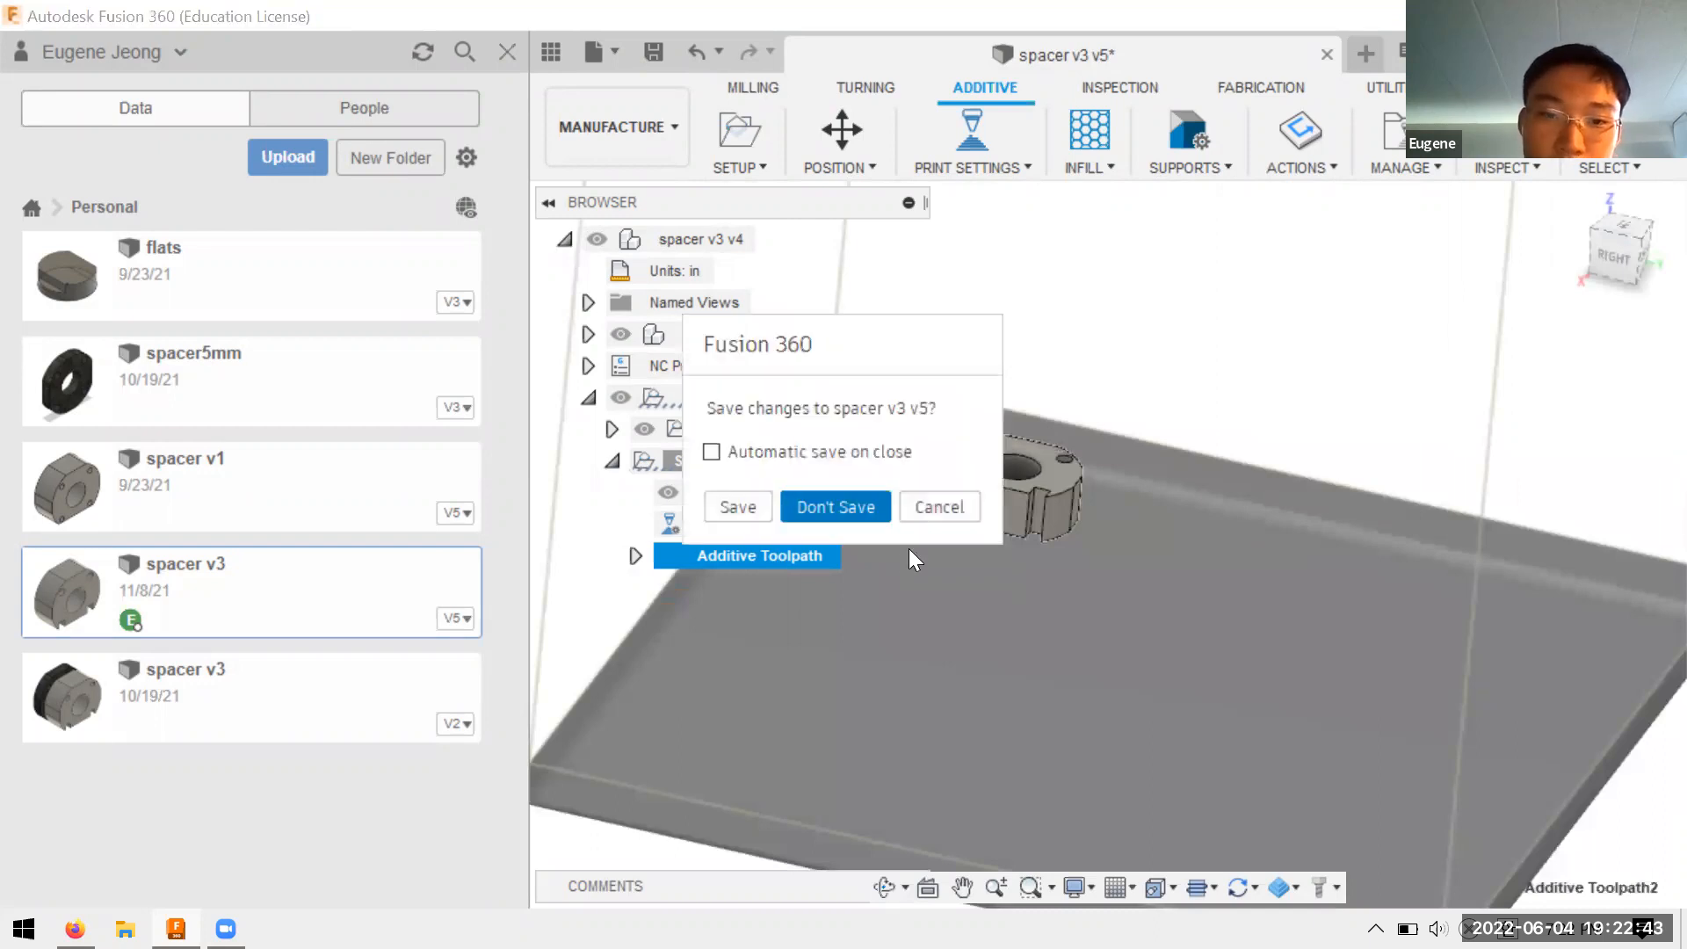
key("Return")
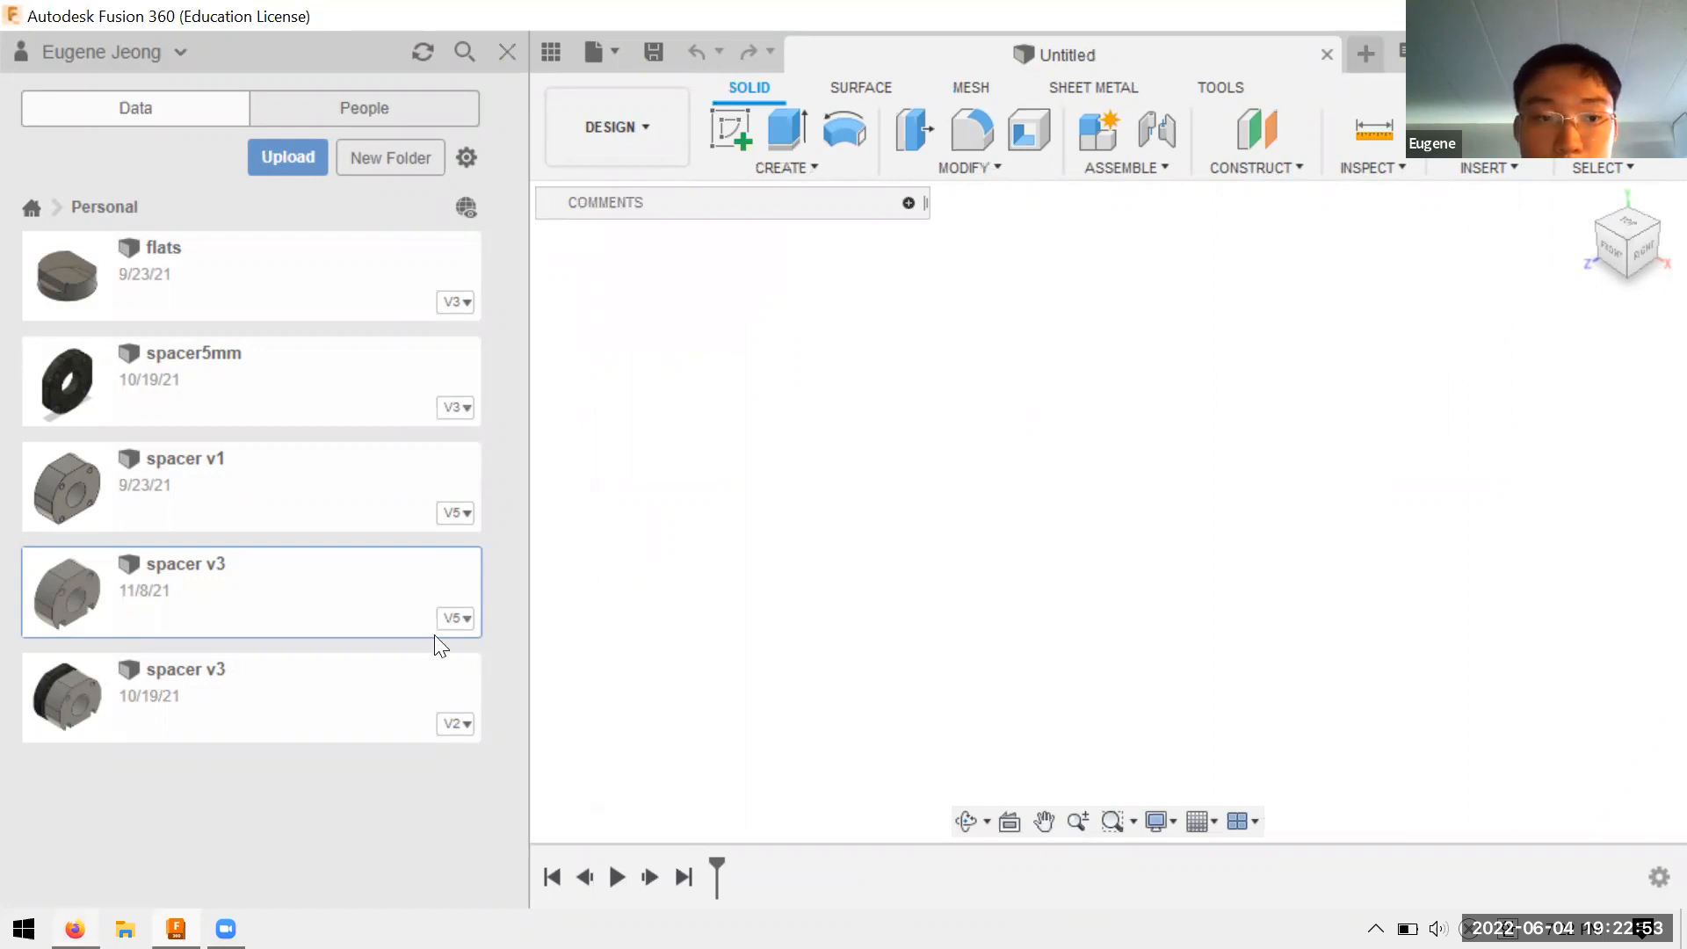
Switch to the Class 8 presentation in Google Slides and show slide 10, "On to Onshape!"
scroll(120, 584, "down", 1)
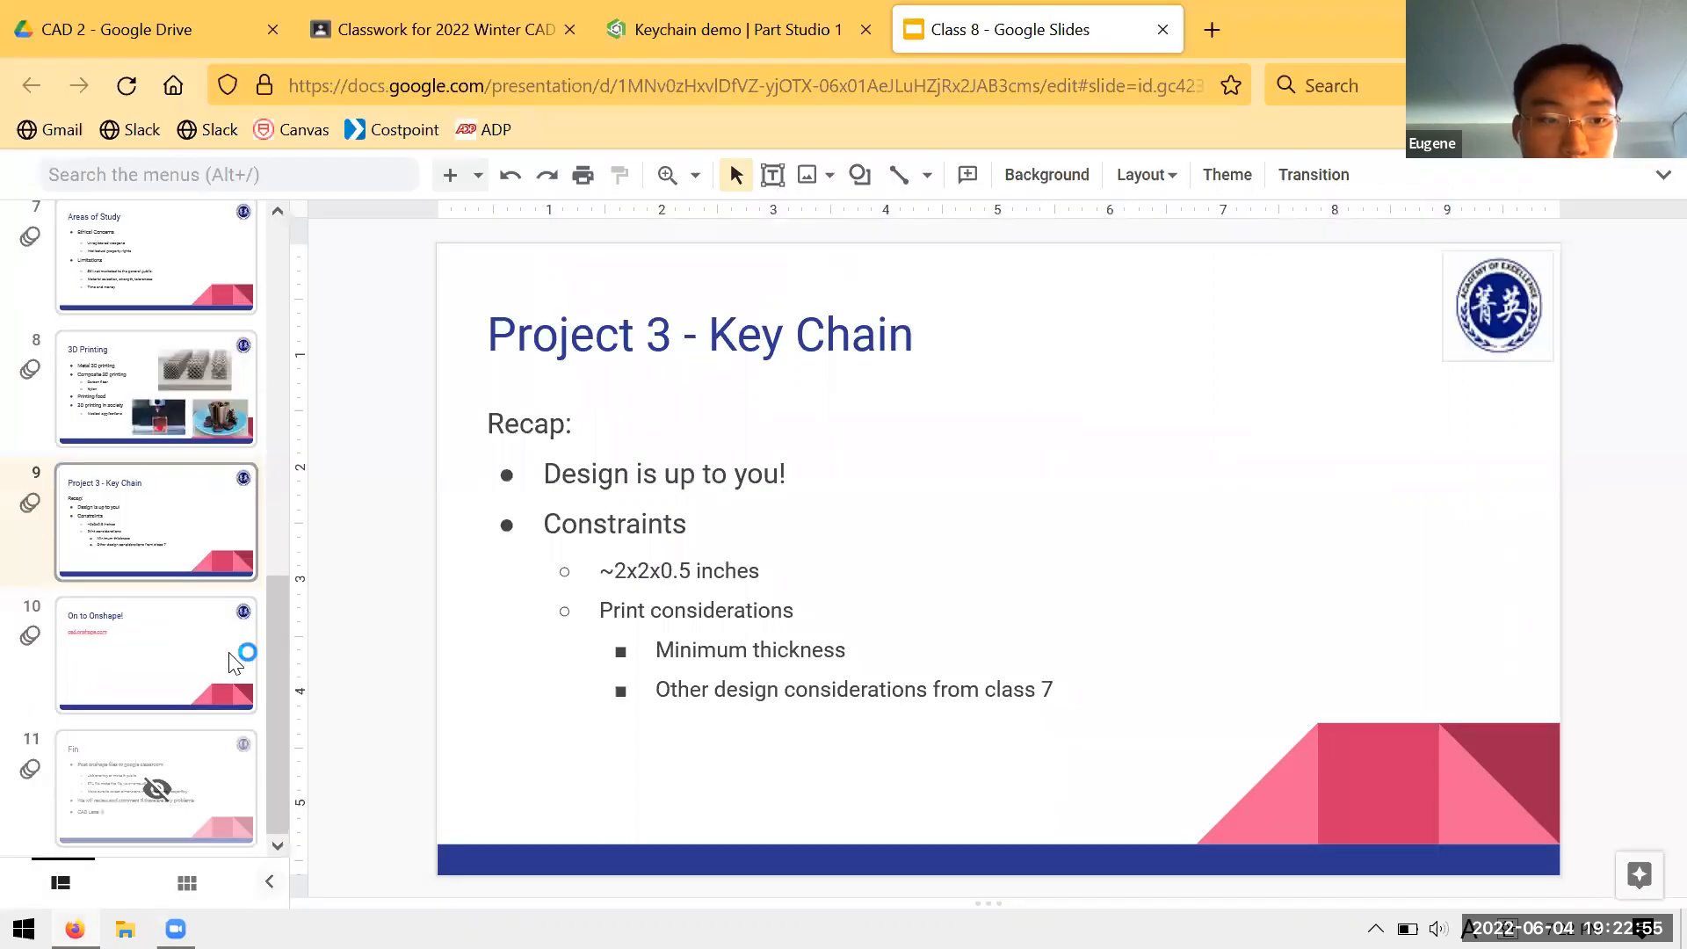
left_click(215, 632)
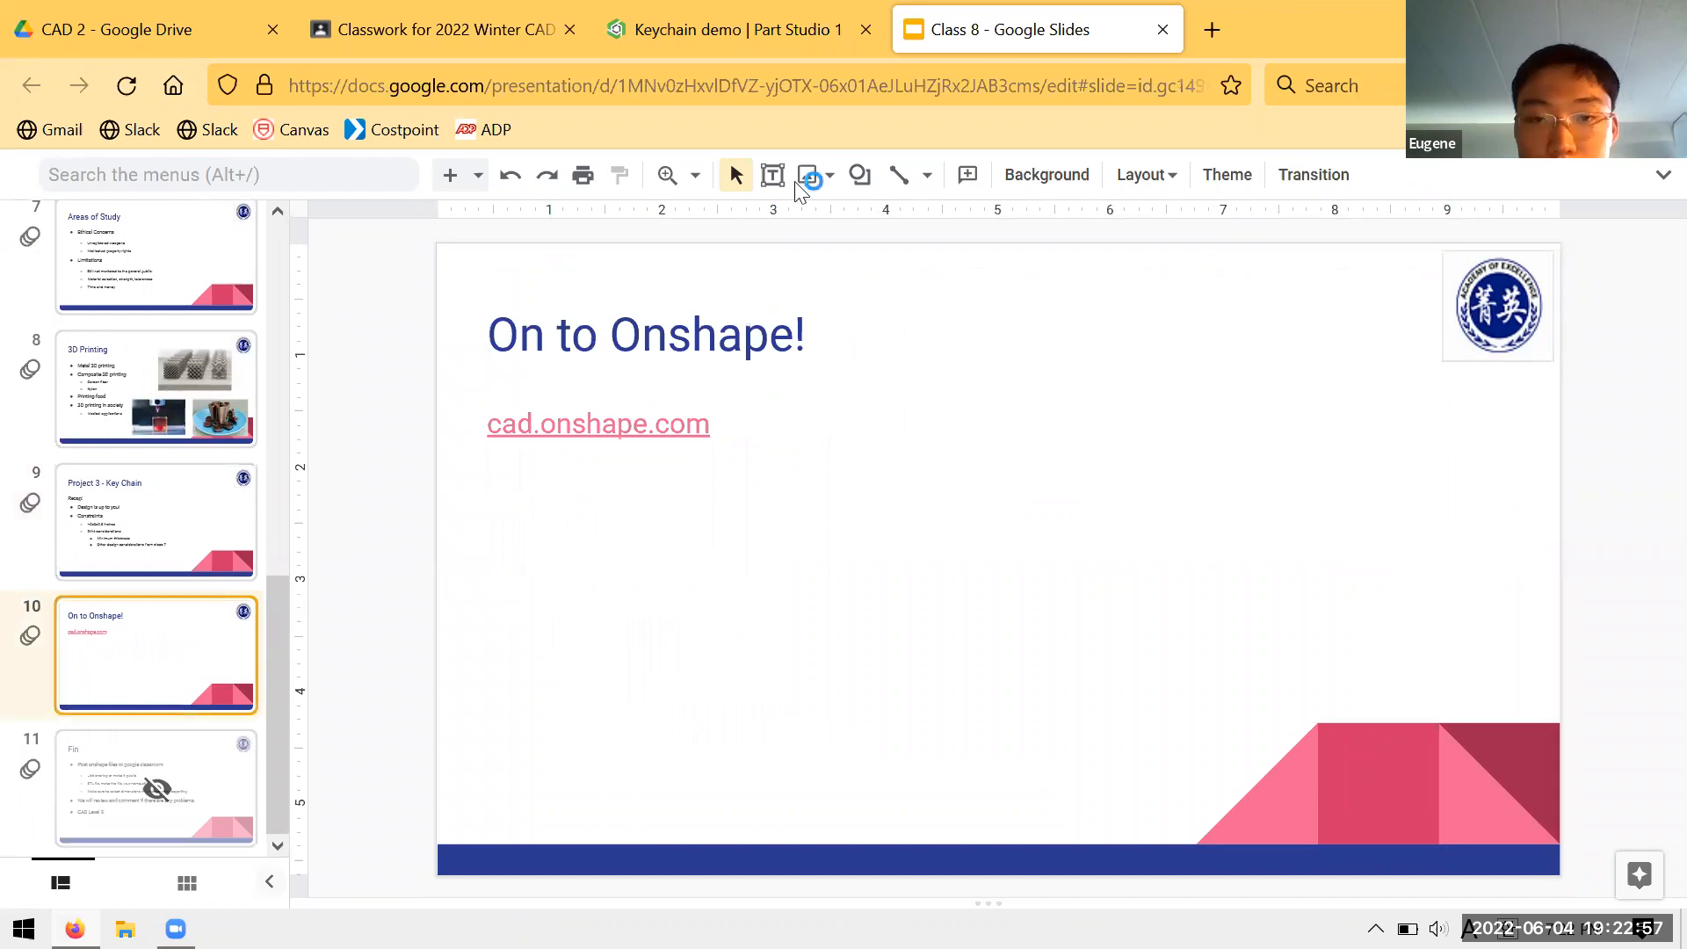